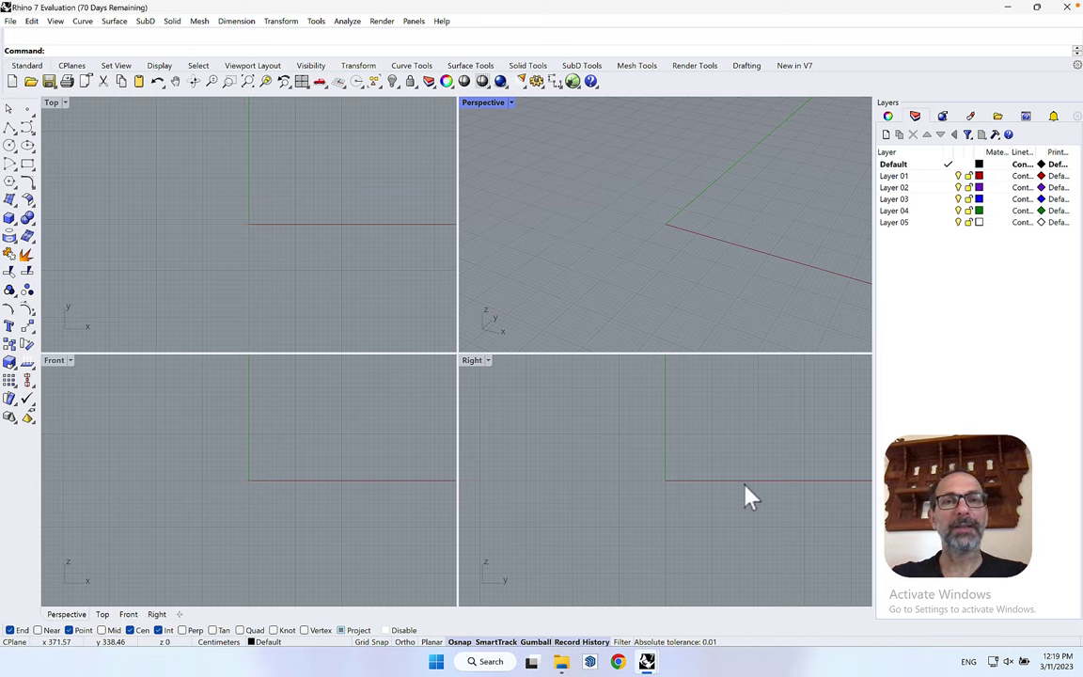
- View the new-file templates on the Rhino startup screen and dismiss it without choosing one
left_click(1011, 8)
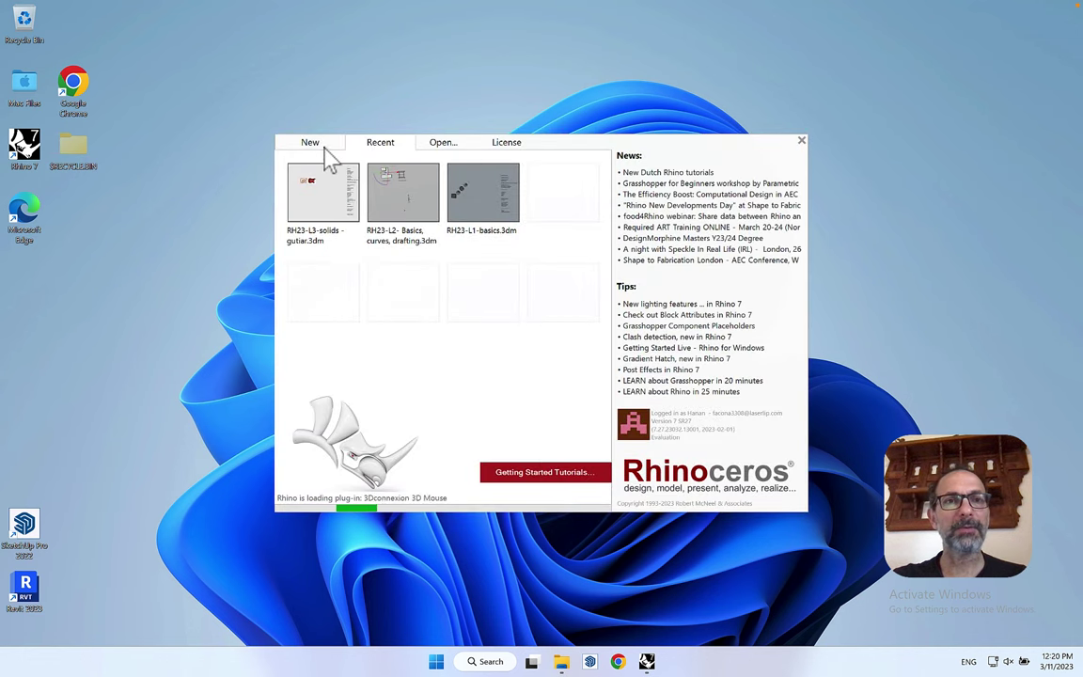
left_click(328, 146)
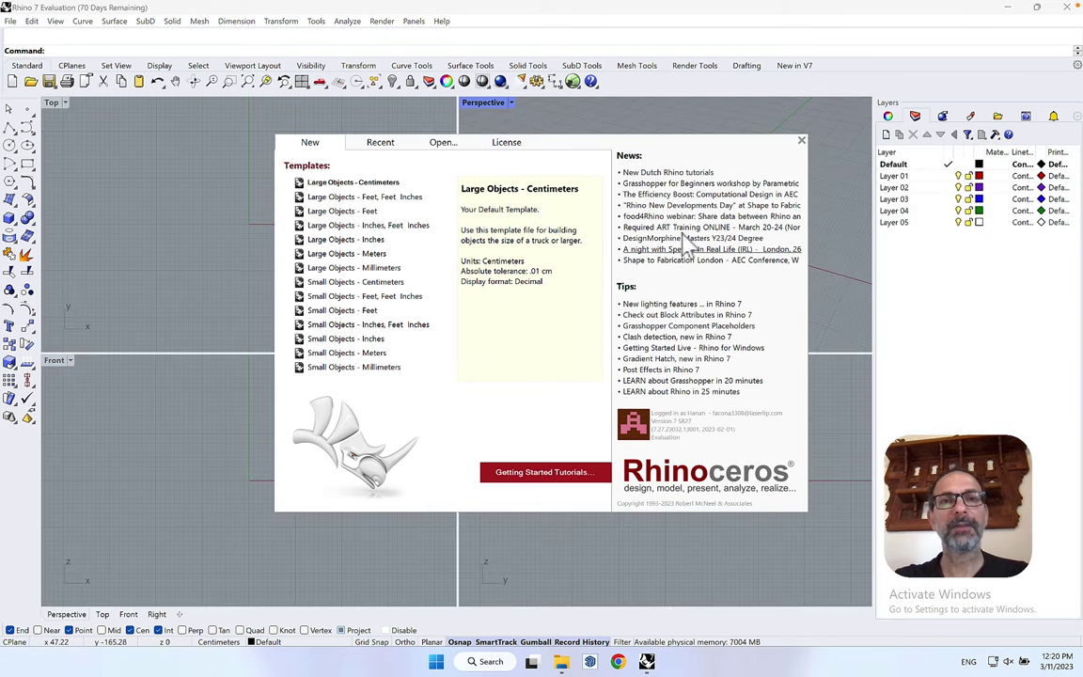
left_click(821, 167)
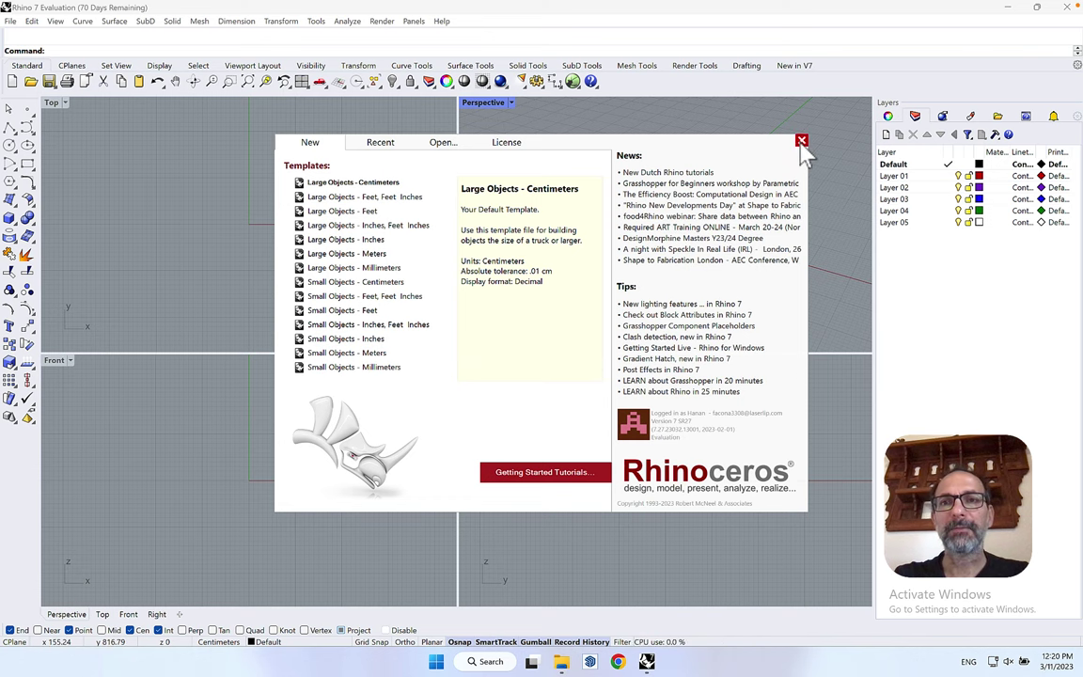
left_click(802, 141)
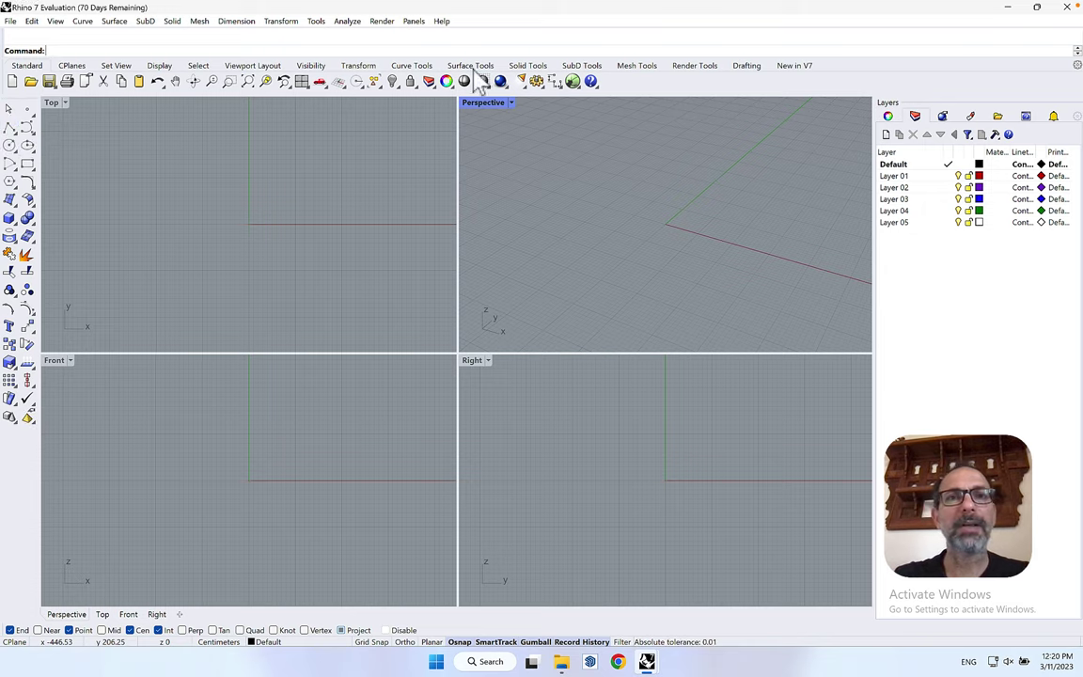
- Look through the tool sets from CPlanes to Curve Tools and return to the Standard tools
left_click(115, 67)
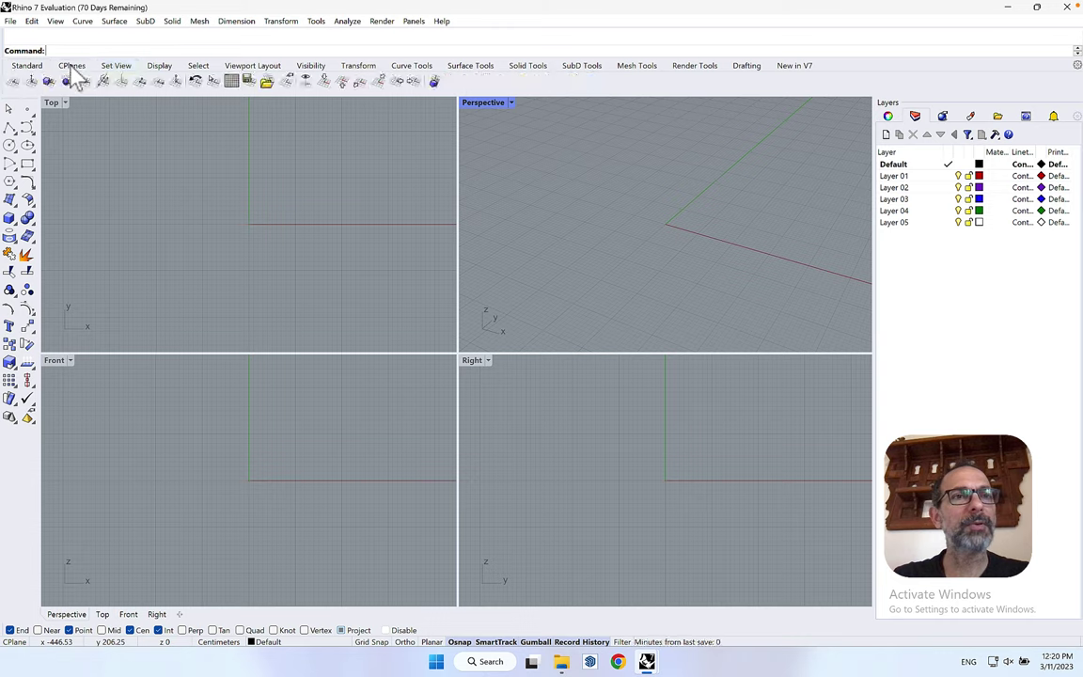
left_click(160, 68)
left_click(198, 68)
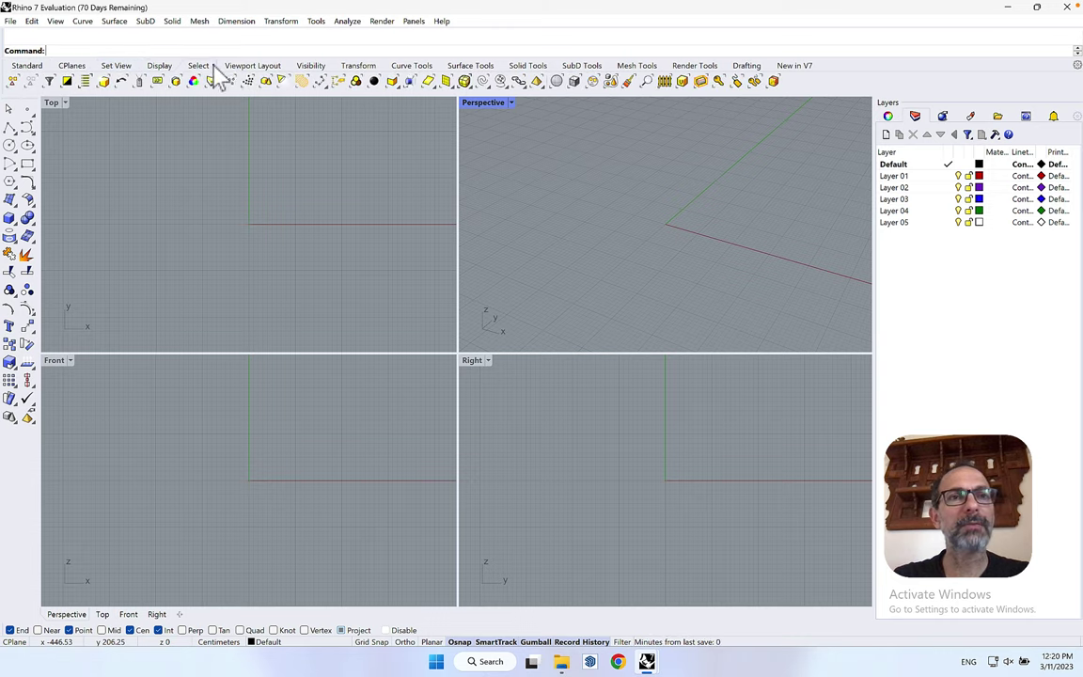
left_click(249, 68)
left_click(303, 68)
left_click(412, 67)
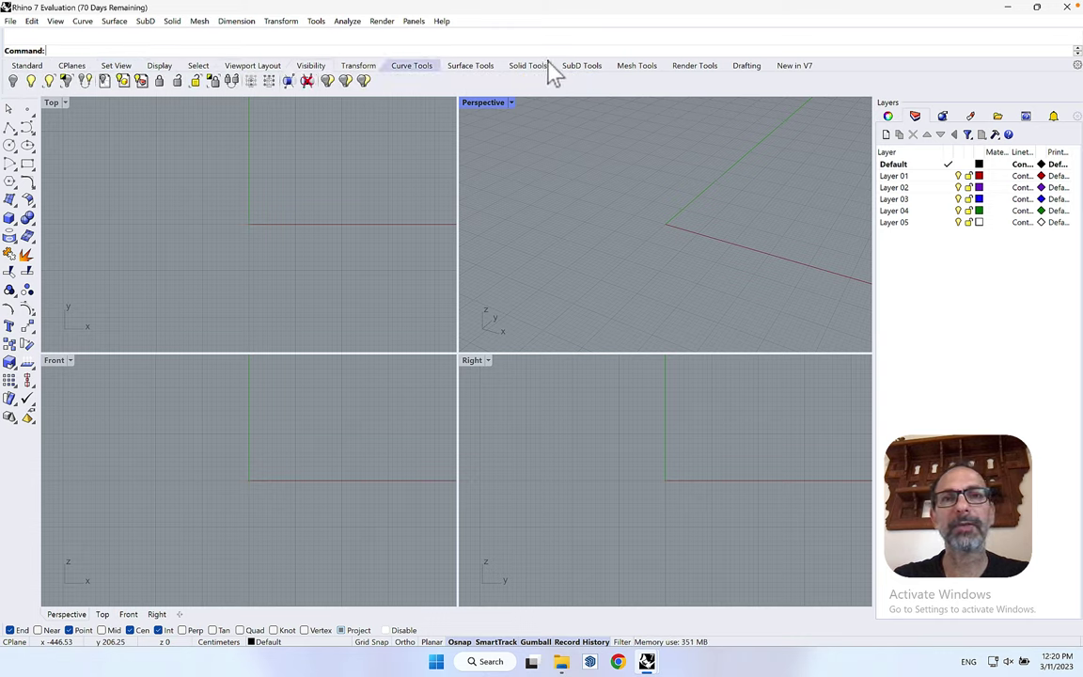
left_click(27, 66)
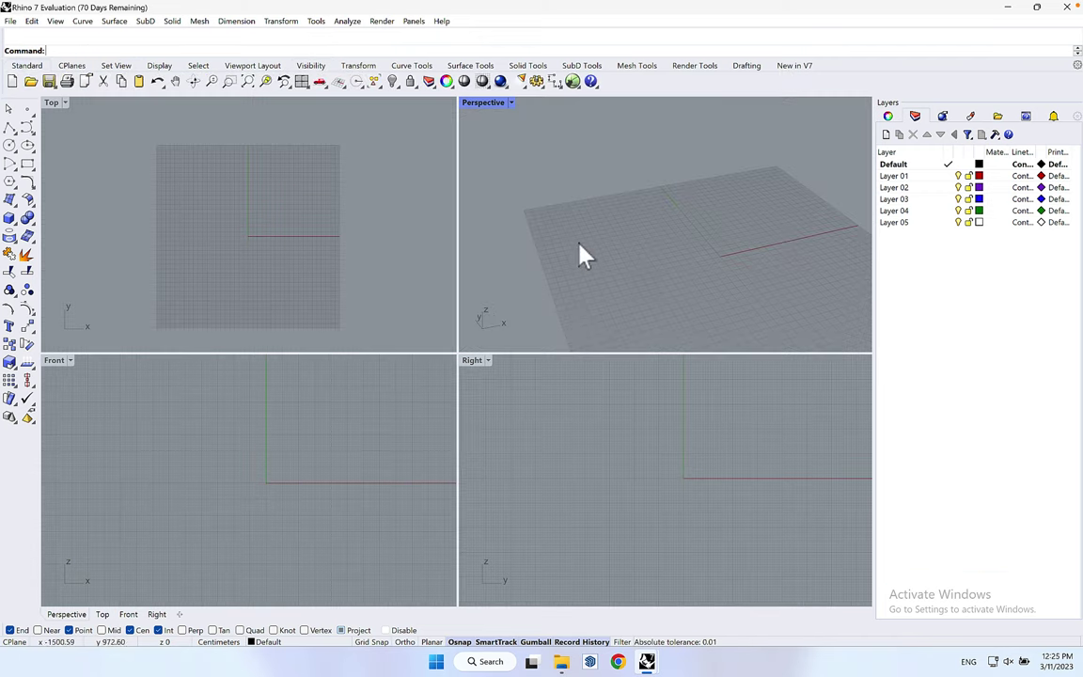
- Examine the construction grid from several angles in Perspective and look over it in the Front and Right viewports
right_click_drag(580, 254, 626, 251)
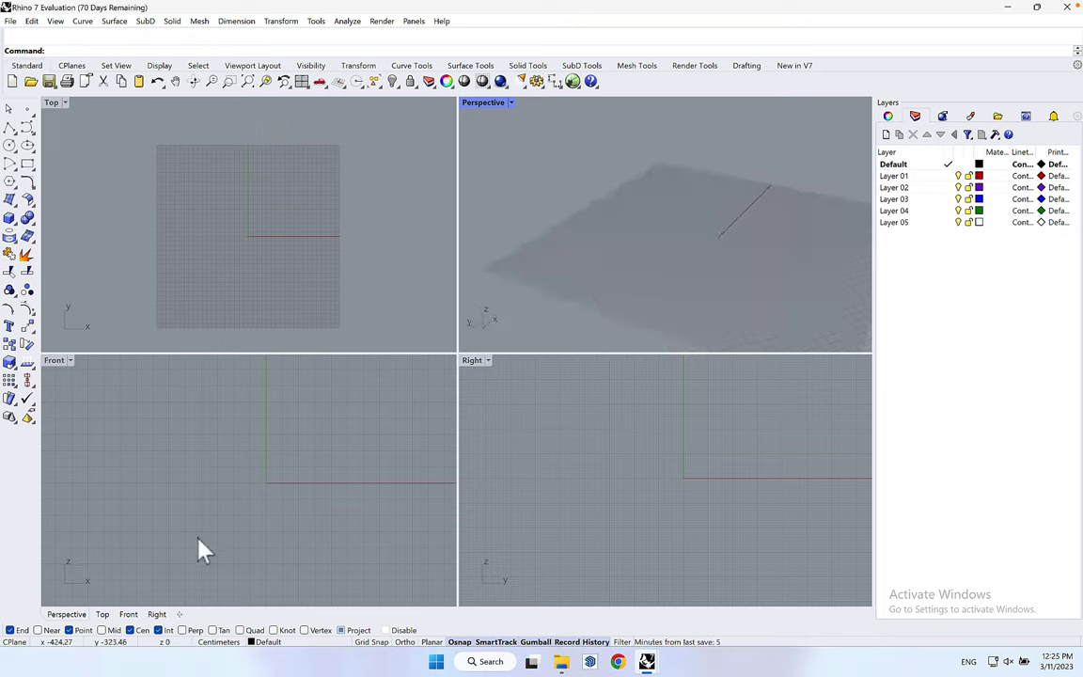
scroll(263, 470, "down", 3)
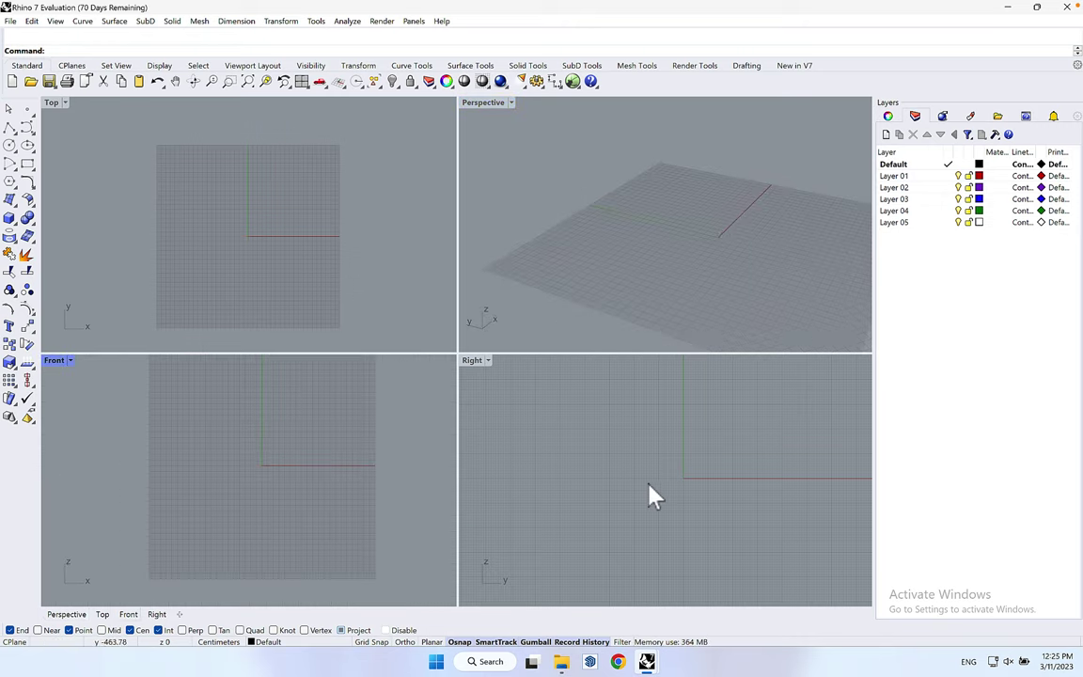
right_click_drag(649, 495, 628, 489)
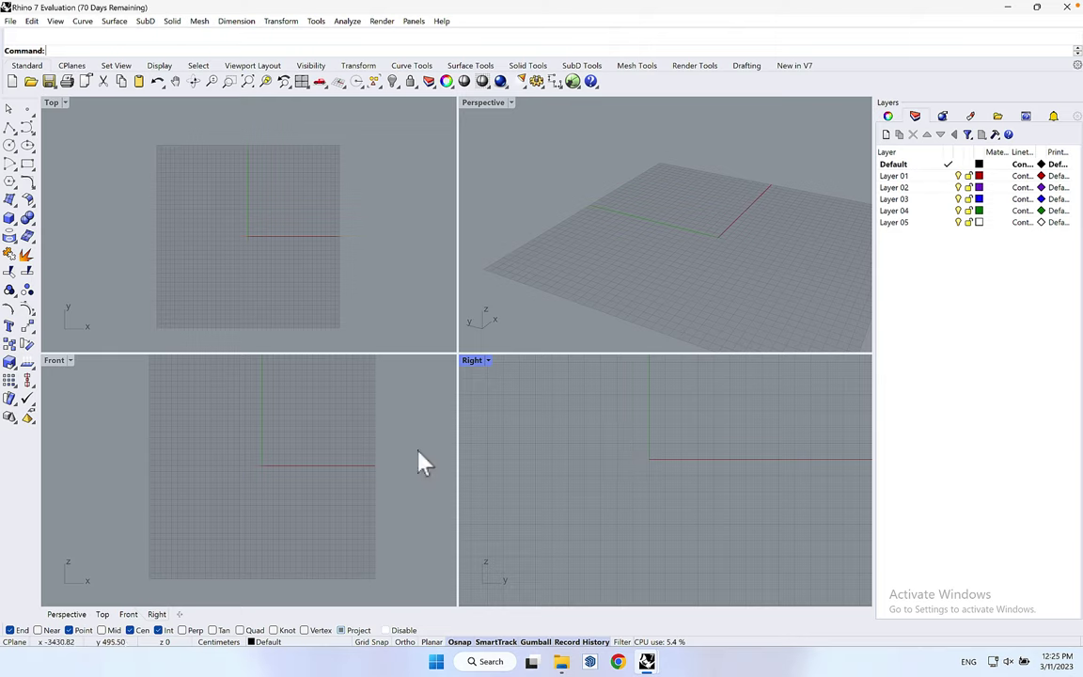
right_click_drag(707, 258, 712, 209)
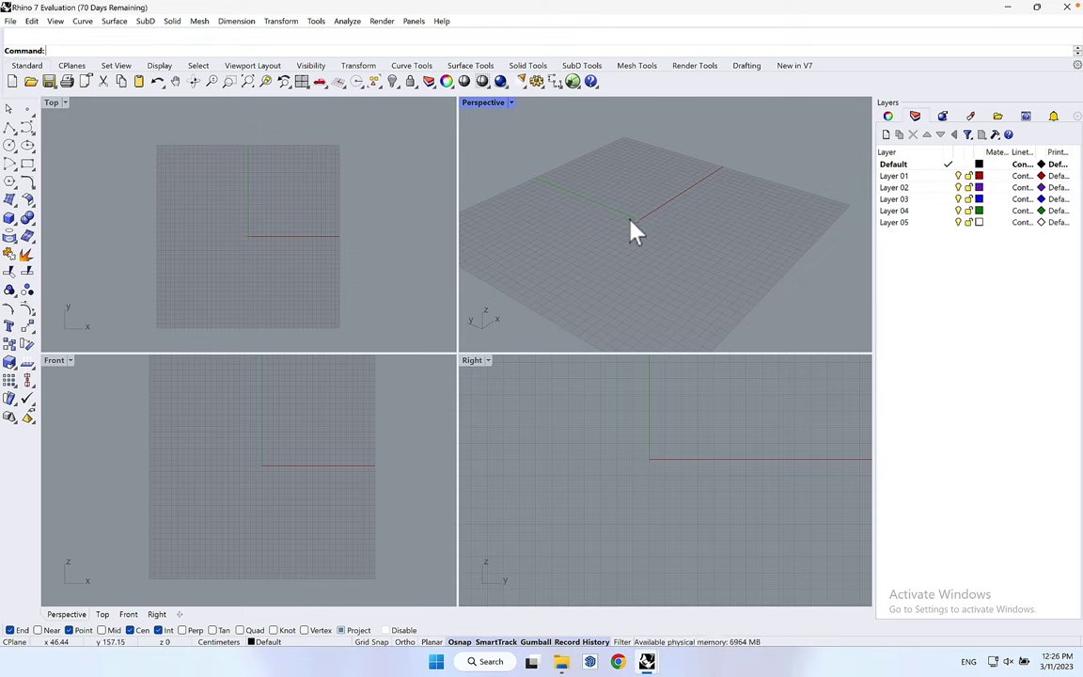
right_click_drag(572, 249, 742, 245)
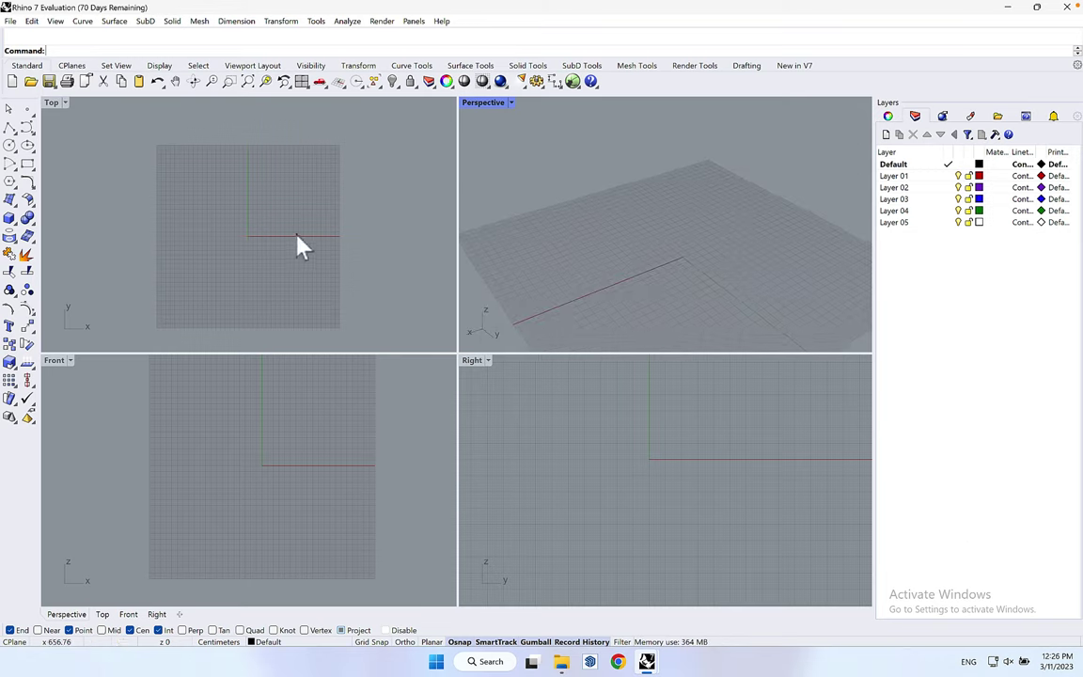
- Pan across the Top, Front and Right viewports and inspect the Right view's grid at several zoom levels
right_click_drag(317, 234, 226, 179)
right_click_drag(351, 438, 226, 578)
right_click_drag(677, 555, 647, 488)
scroll(643, 484, "down", 2)
scroll(663, 500, "up", 4)
scroll(663, 501, "down", 4)
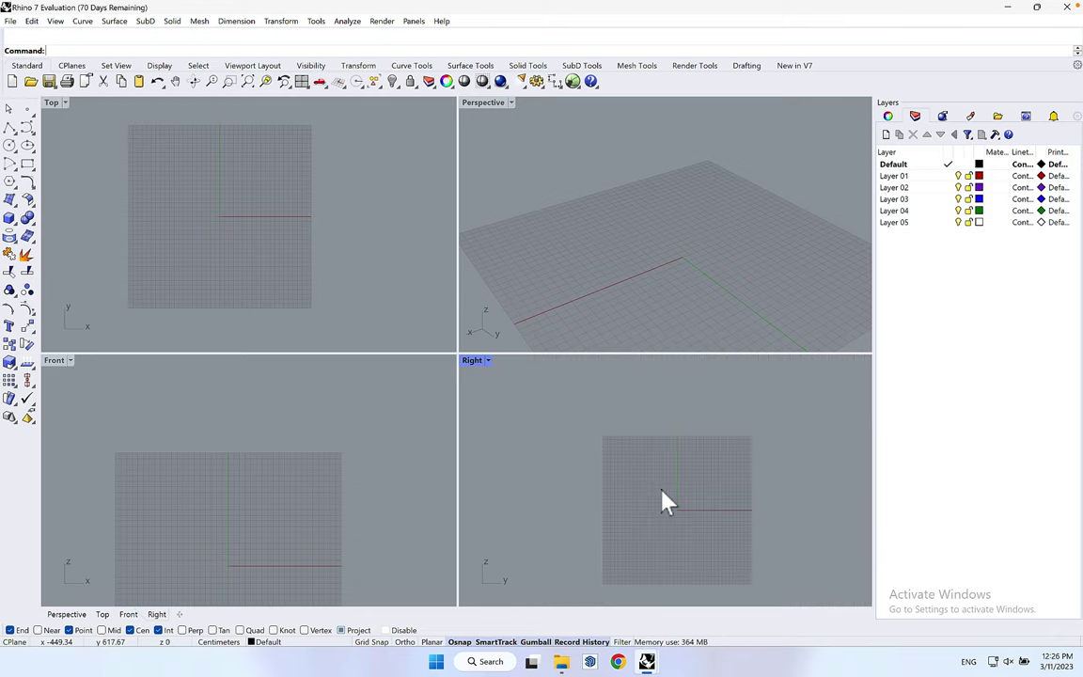
scroll(662, 489, "up", 3)
scroll(662, 491, "down", 3)
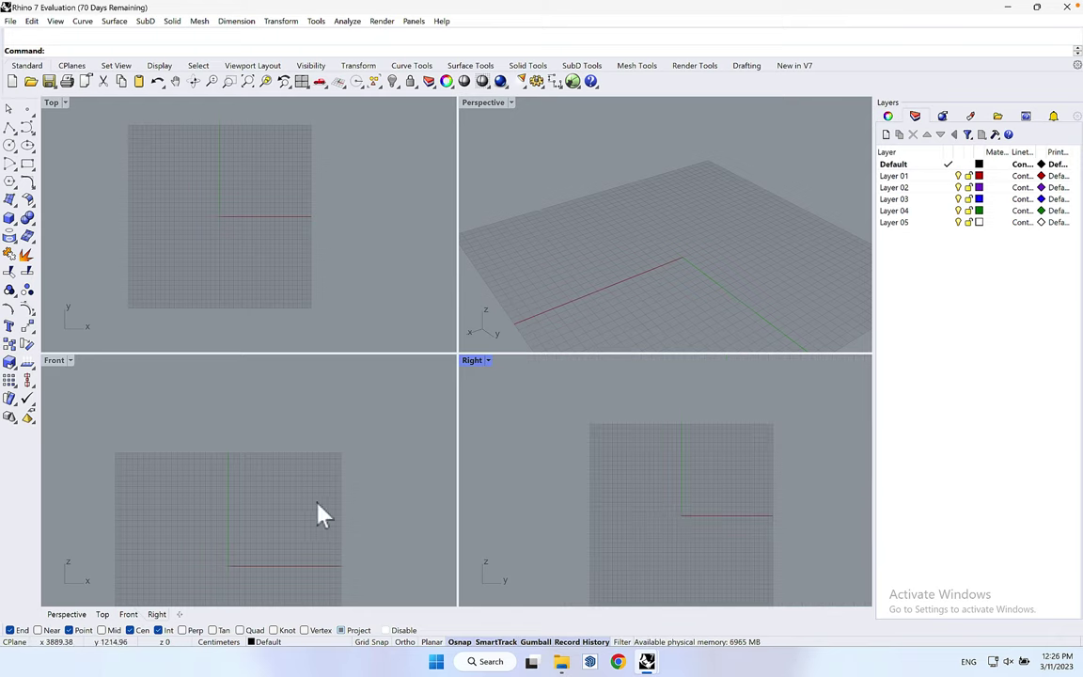
- Inspect the Front view's grid up close, and orbit and zoom around the grid in the Perspective viewport
left_click(239, 506)
scroll(241, 512, "down", 1)
scroll(241, 511, "up", 1)
right_click_drag(788, 245, 712, 268)
scroll(691, 256, "down", 2)
scroll(691, 257, "up", 2)
scroll(691, 256, "down", 2)
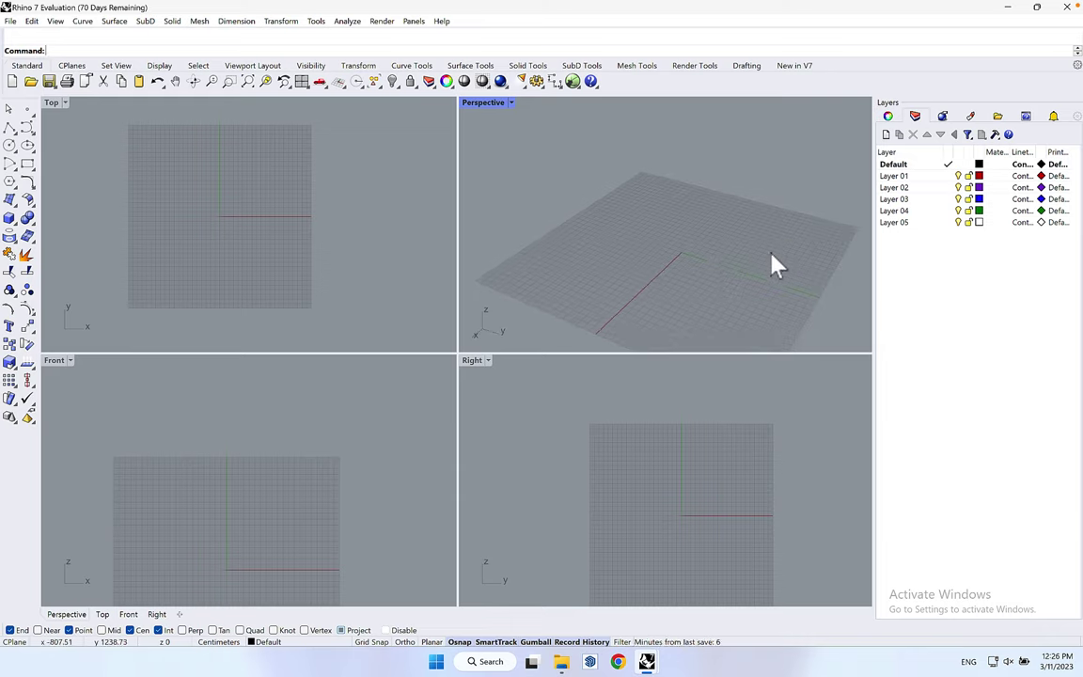
right_click_drag(778, 261, 489, 241)
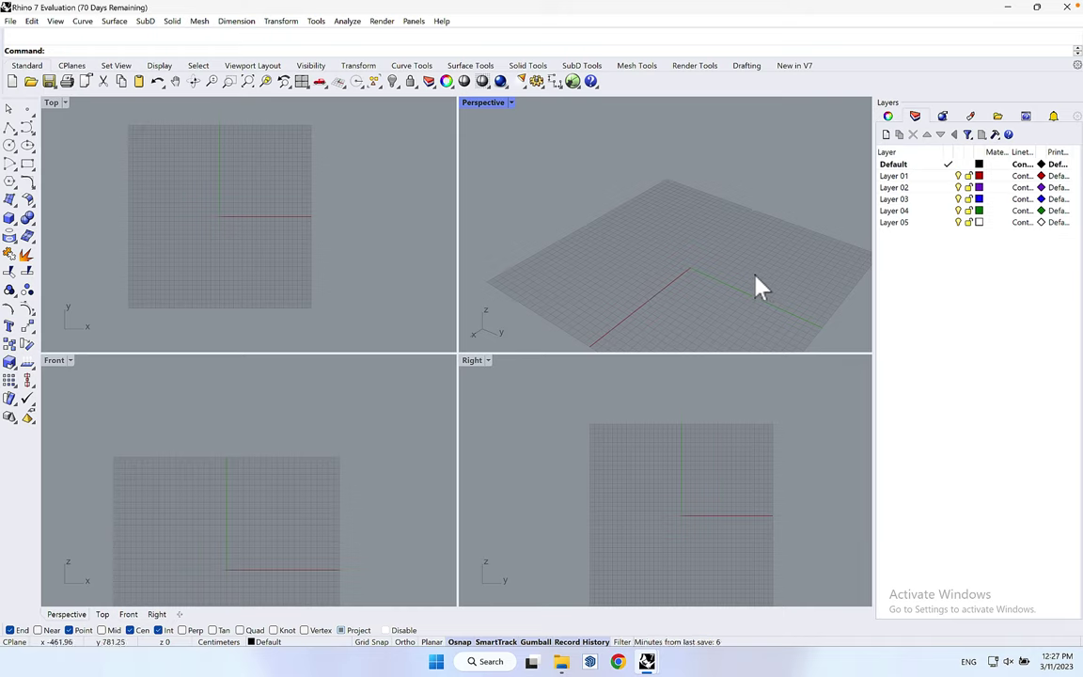
- Maximize the Perspective viewport, inspect its grid, and restore the four-viewport layout
double_click(496, 103)
right_click_drag(588, 416, 679, 246)
scroll(580, 431, "down", 5)
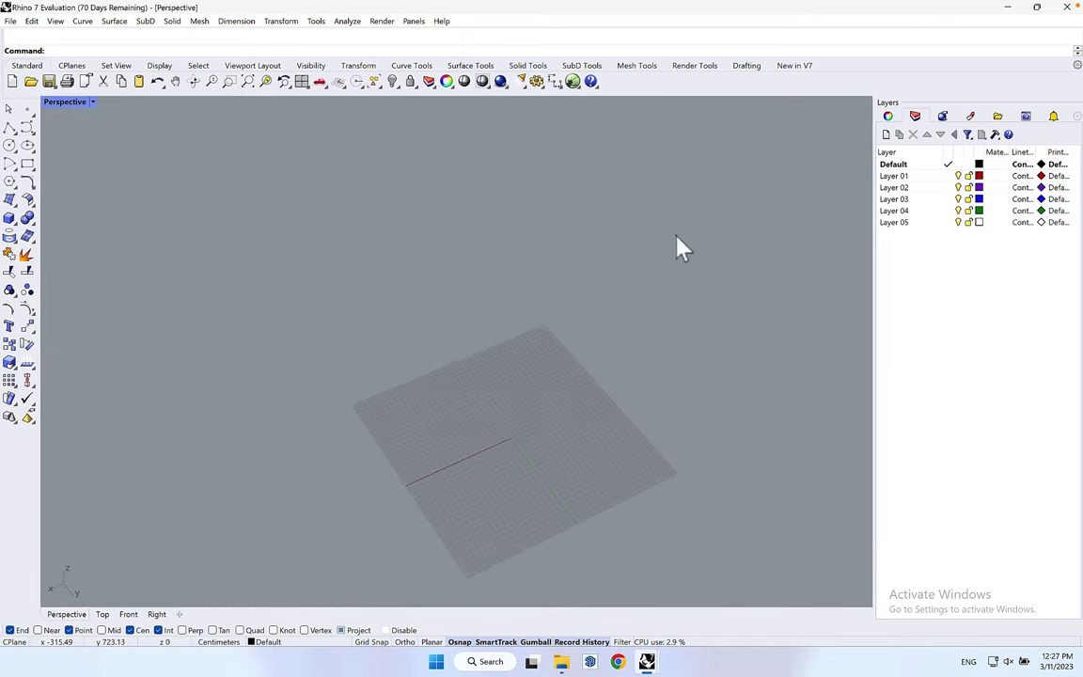
right_click_drag(617, 411, 556, 388, "shift")
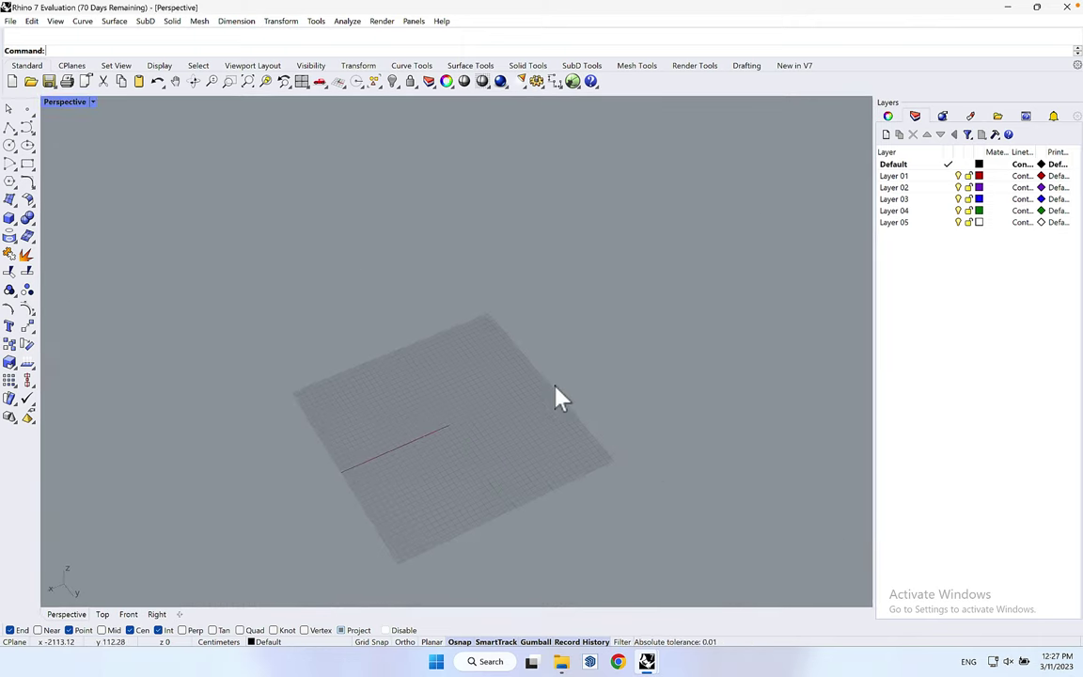
double_click(62, 103)
- Maximize the Top viewport to inspect it, restore the four viewports, and orbit the Perspective view
double_click(53, 105)
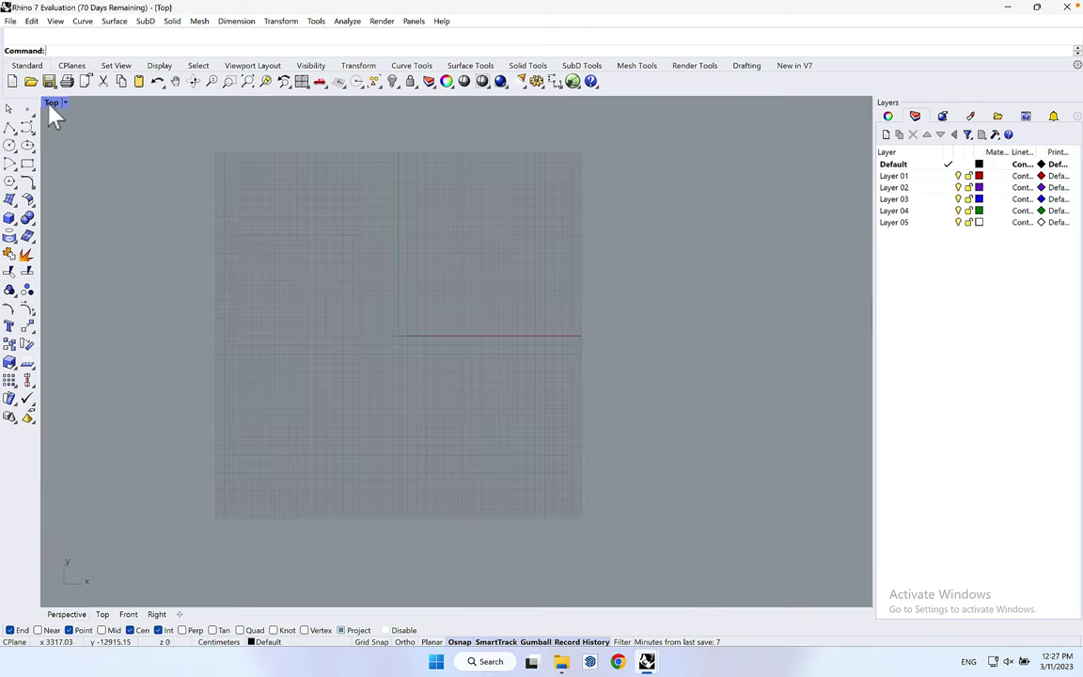
right_click_drag(425, 323, 364, 278)
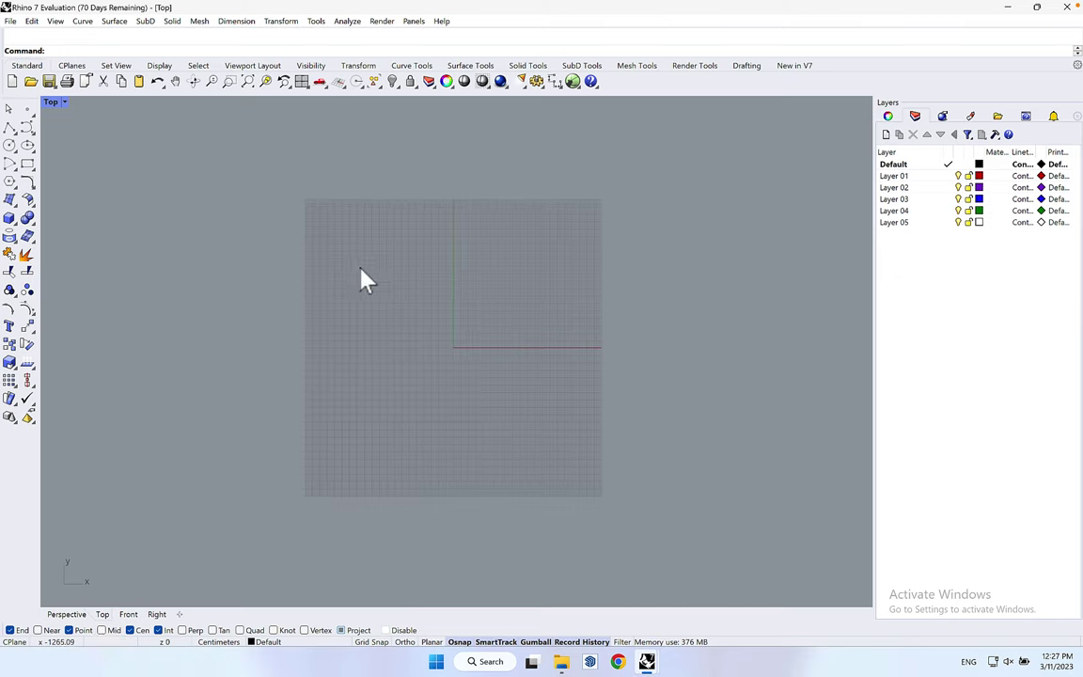
double_click(55, 106)
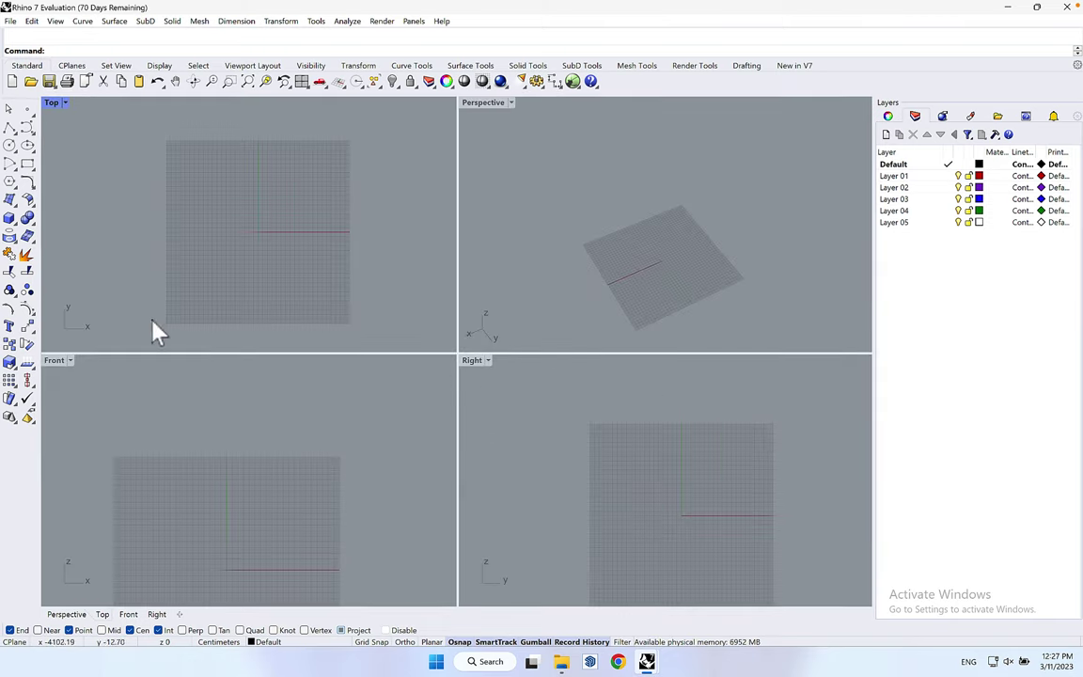
right_click_drag(666, 311, 687, 193)
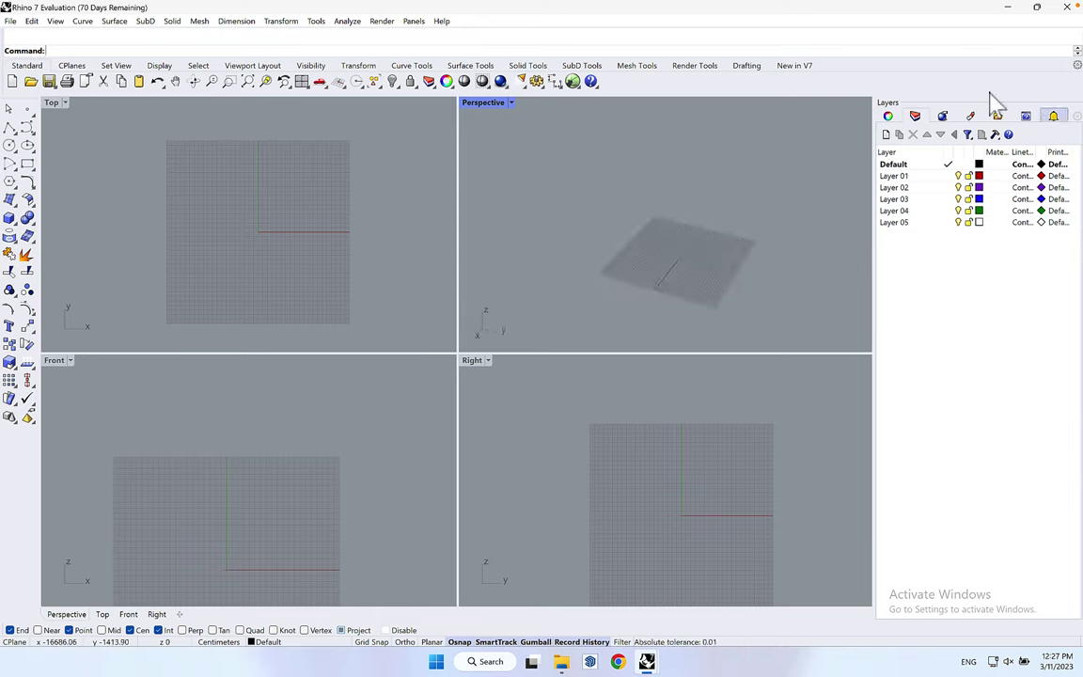
- Review the Perspective viewport's properties and return to the layer list
left_click(888, 117)
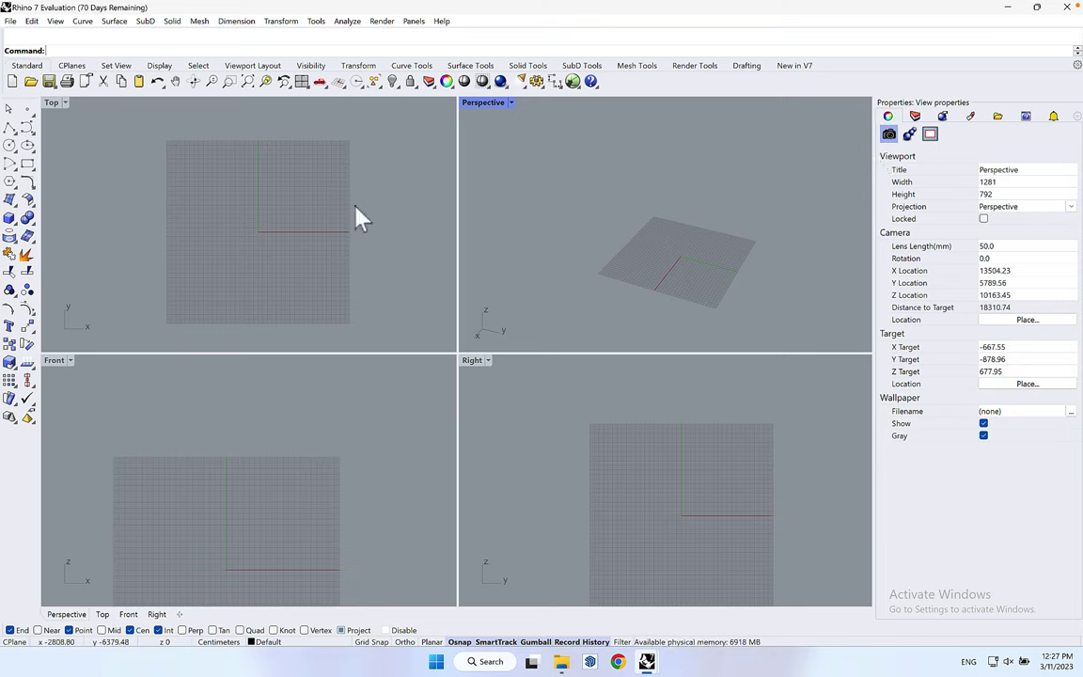
left_click(888, 117)
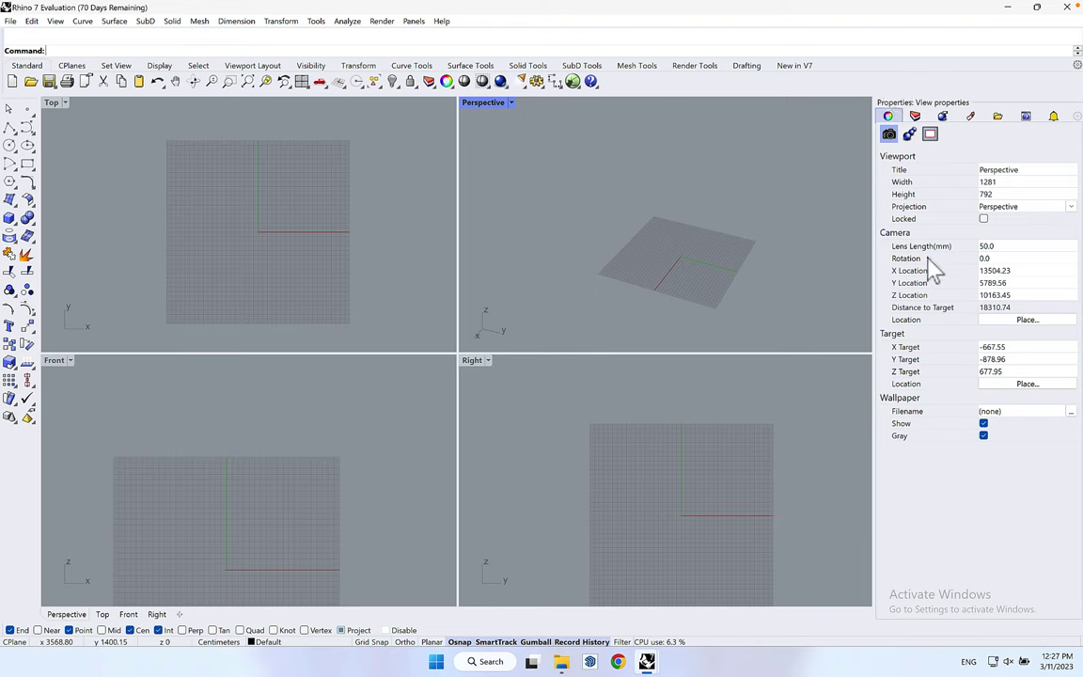
left_click(915, 116)
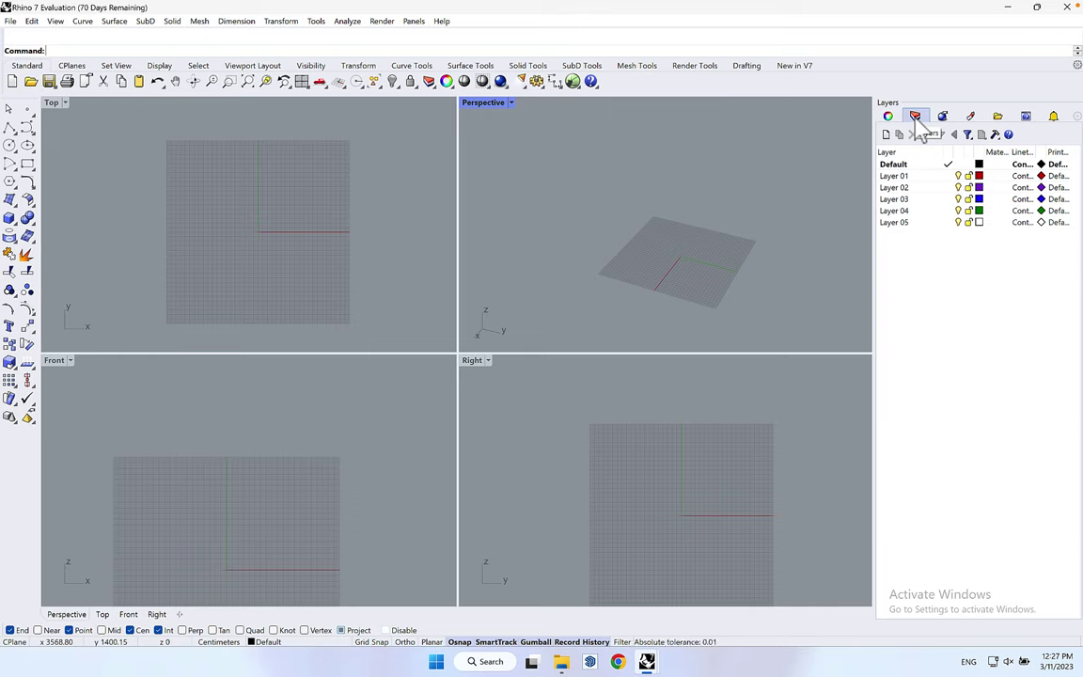
- Dock the Layers panel beneath the Properties panel and resize the two so the whole layer list fits
left_click_drag(921, 119, 1004, 563)
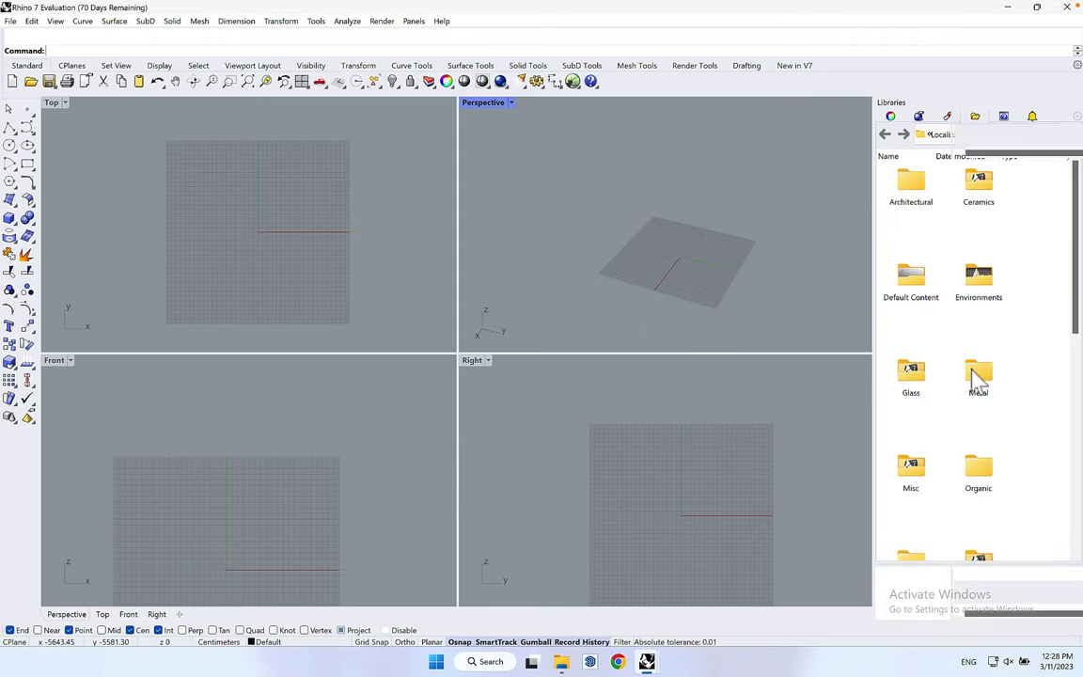
left_click(889, 116)
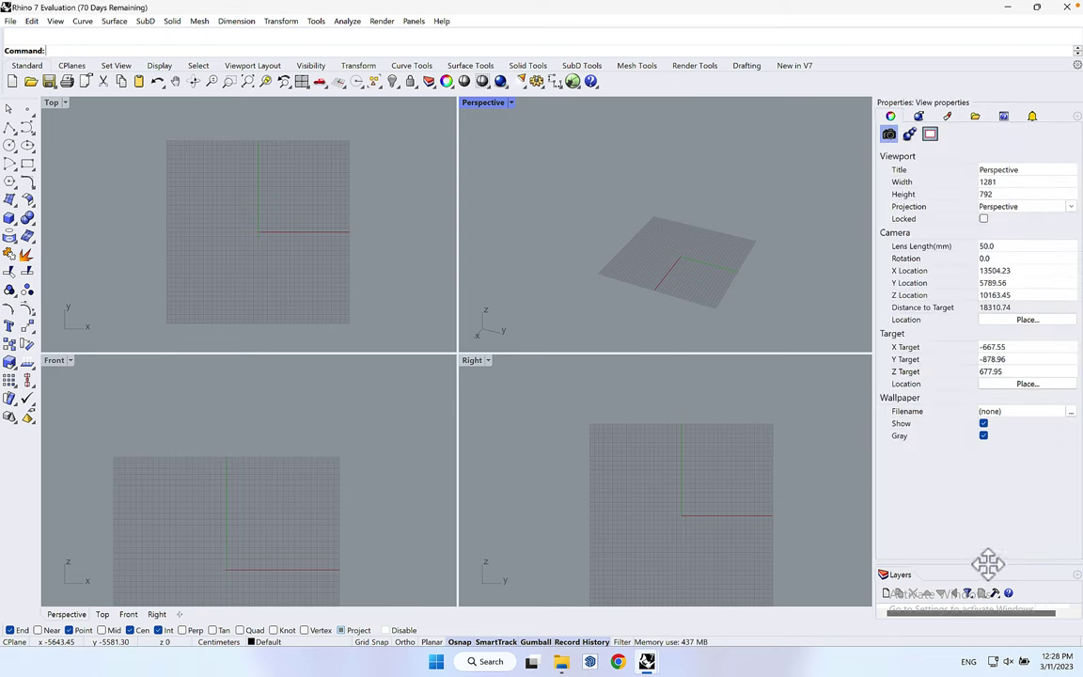
left_click_drag(985, 562, 991, 359)
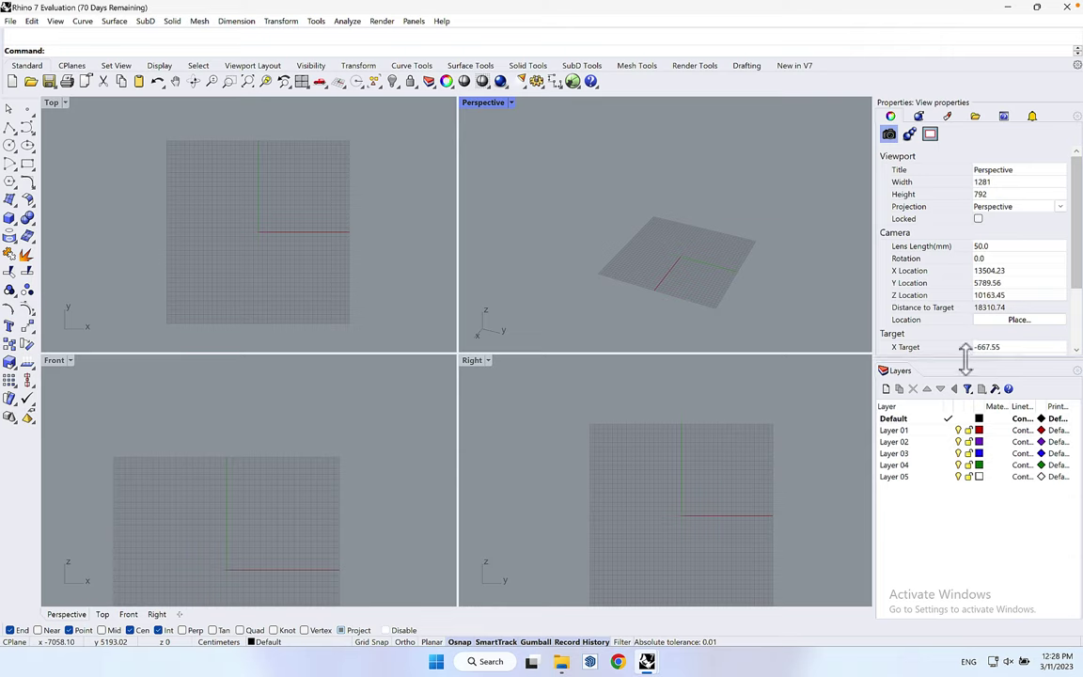
left_click_drag(966, 381, 965, 417)
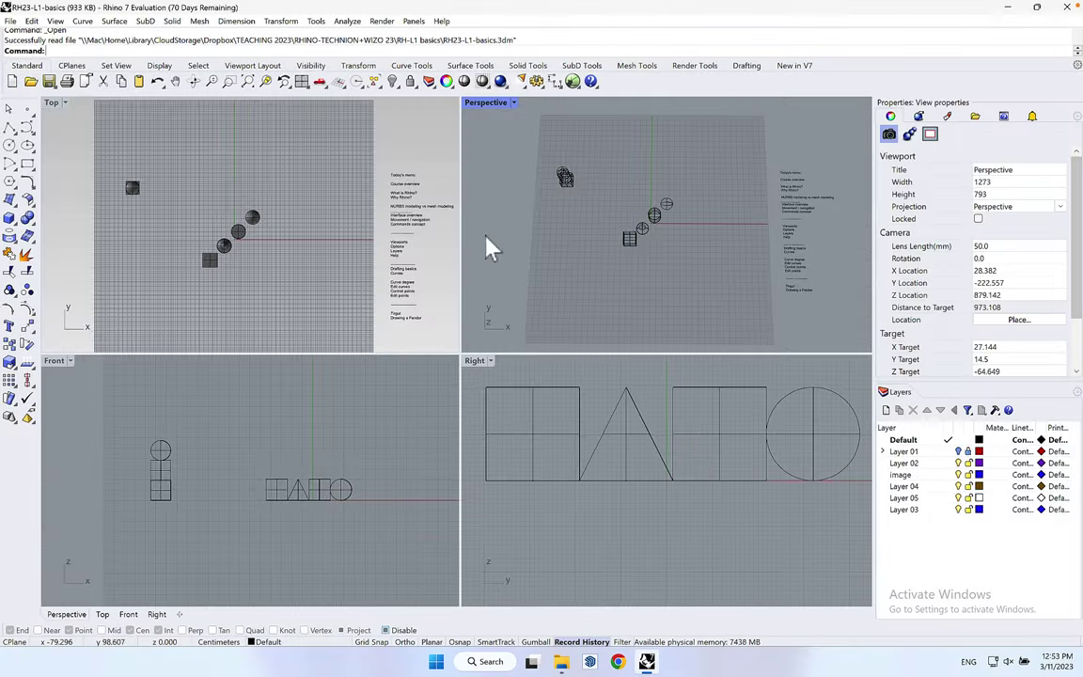
- Look over the files in the RH-L1 basics folder from Rhino and File Explorer, and return to the open model
left_click(29, 85)
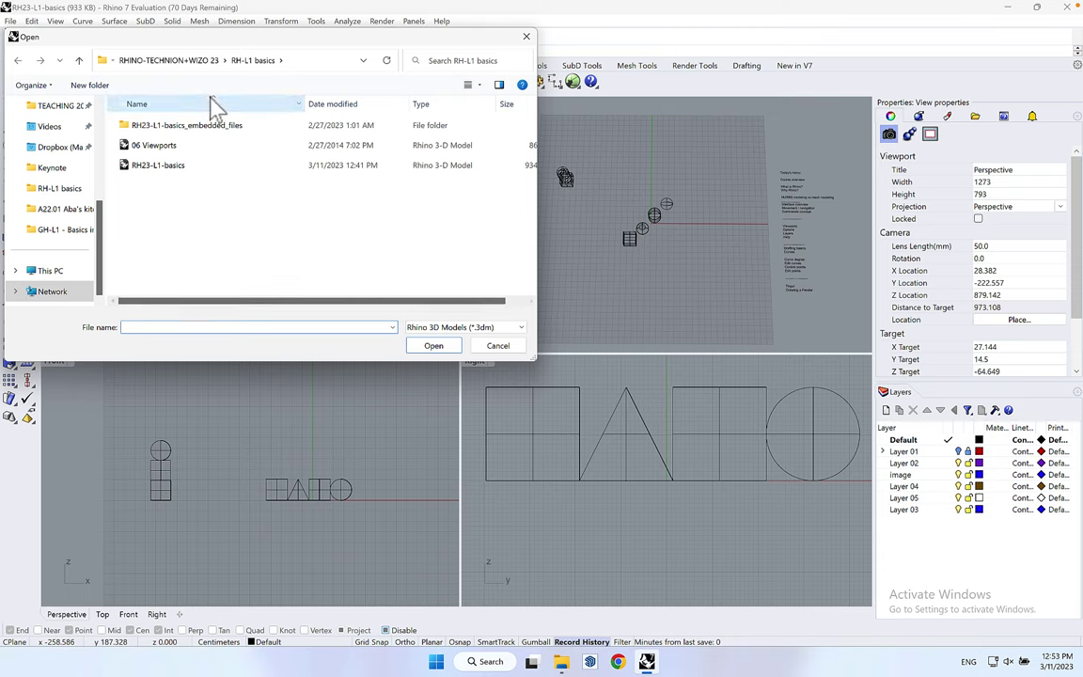
left_click(496, 346)
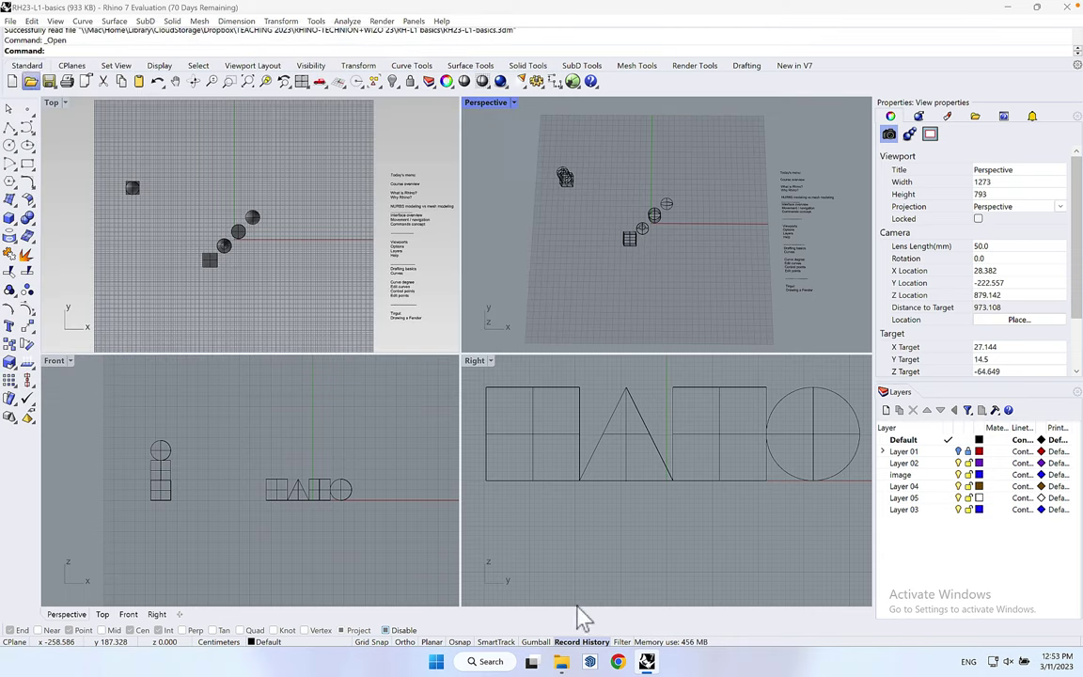
left_click(562, 662)
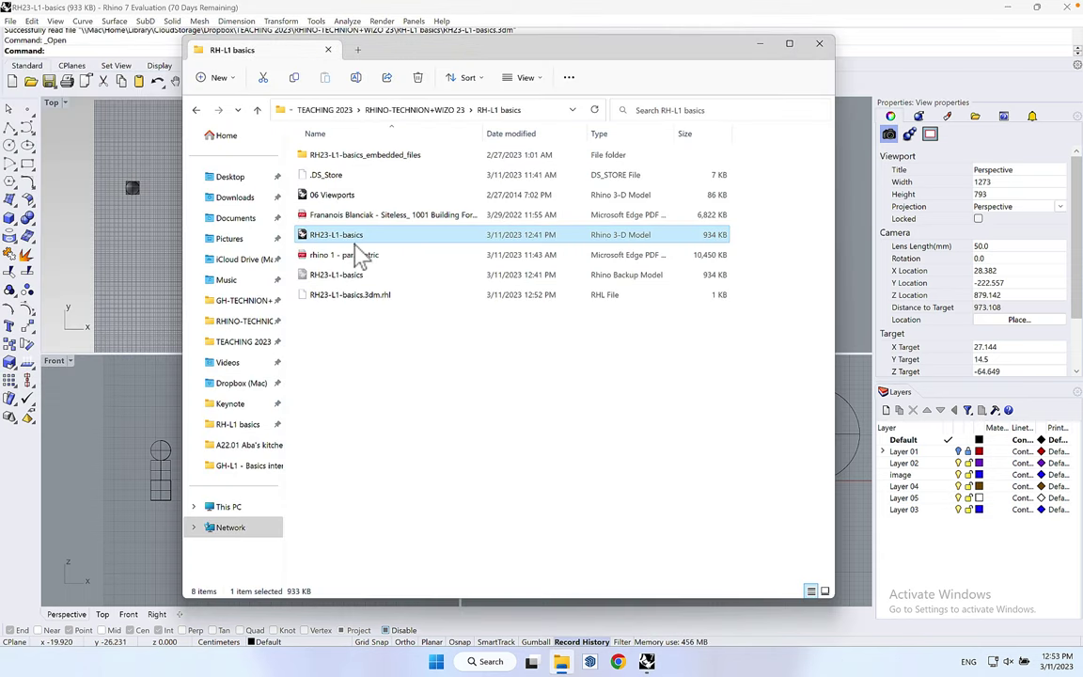
left_click(857, 273)
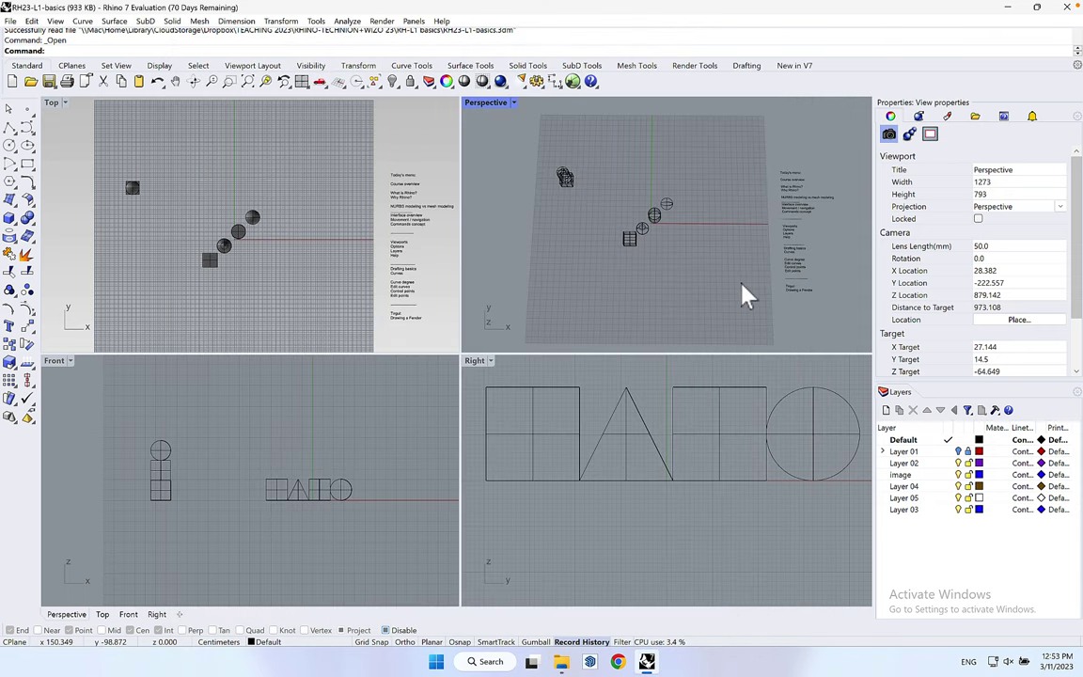
right_click_drag(736, 293, 731, 294, "shift")
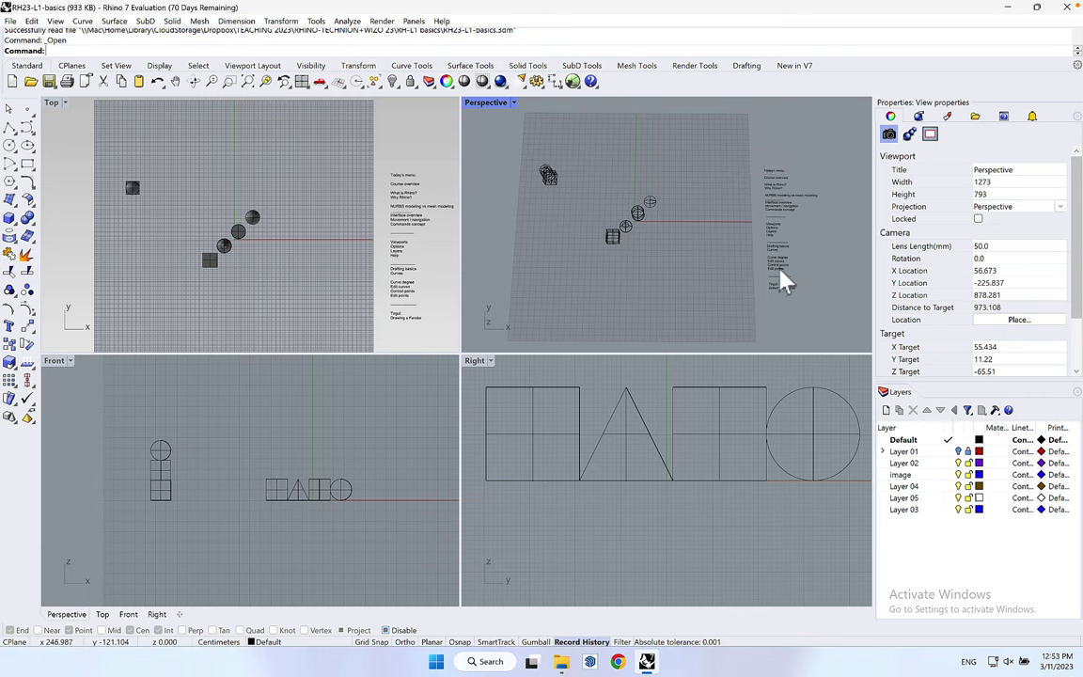
- Zoom and pan the Perspective view between the Today's menu text and the row of solids
scroll(793, 224, "up", 5)
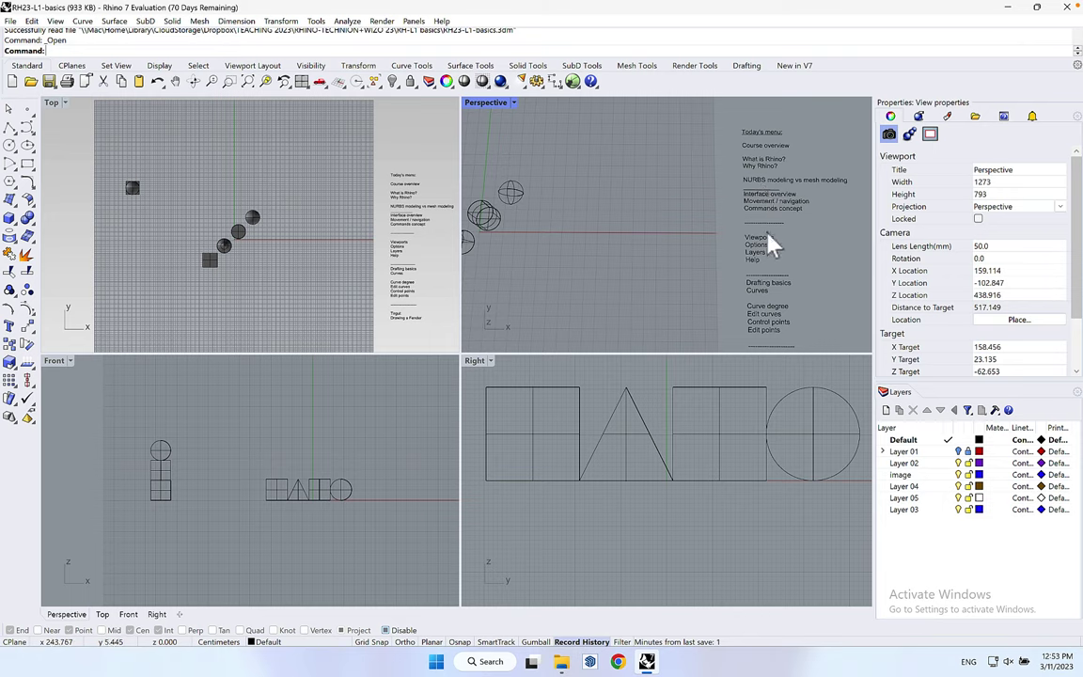
scroll(770, 334, "down", 5)
scroll(770, 320, "up", 3)
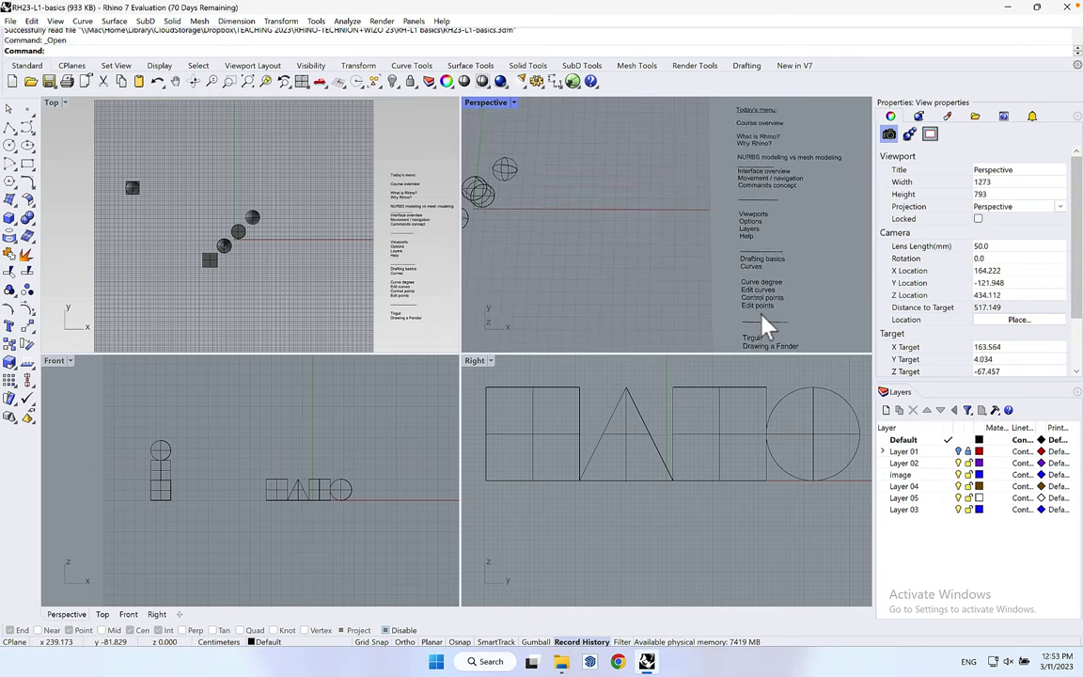
scroll(716, 242, "down", 6)
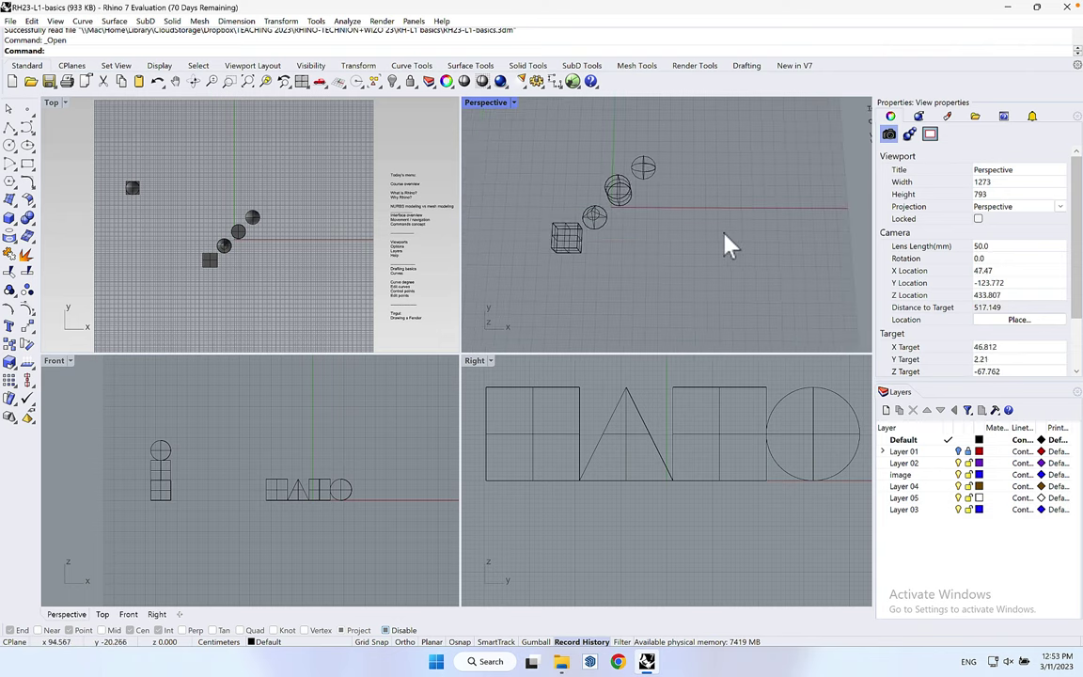
scroll(701, 268, "up", 5)
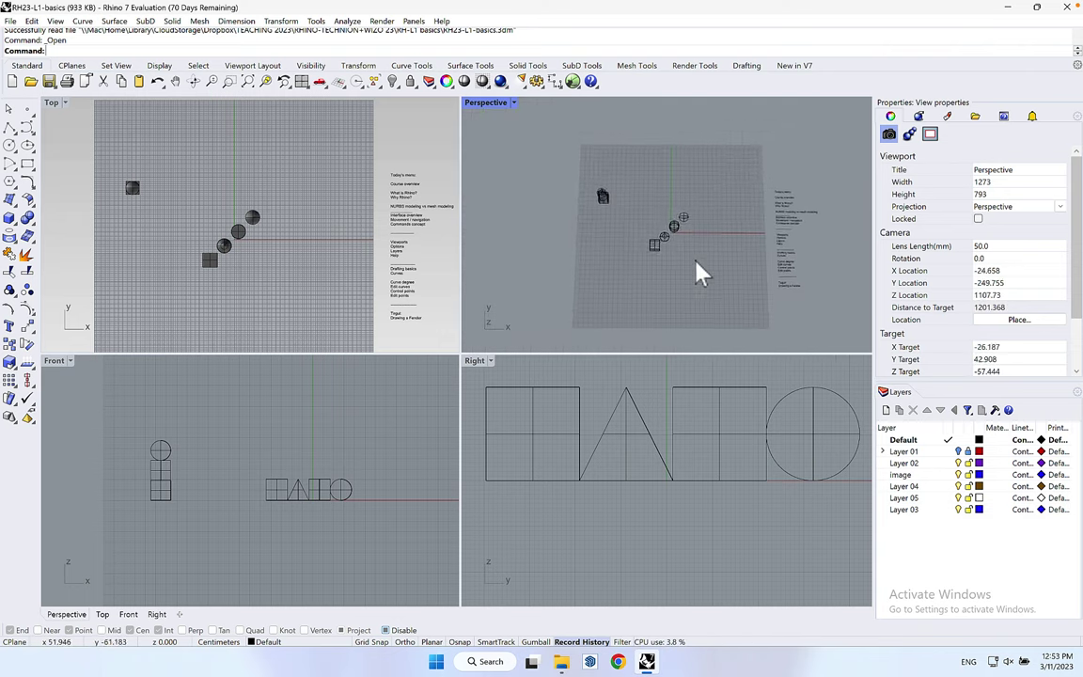
right_click_drag(697, 250, 698, 243, "shift")
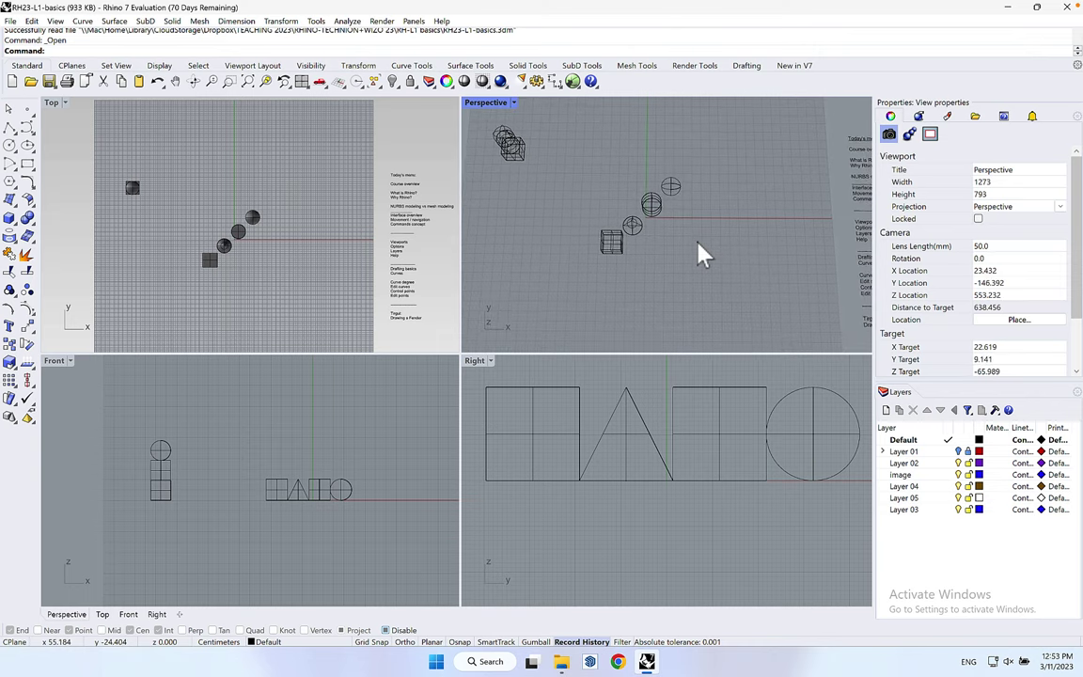
scroll(700, 256, "down", 3)
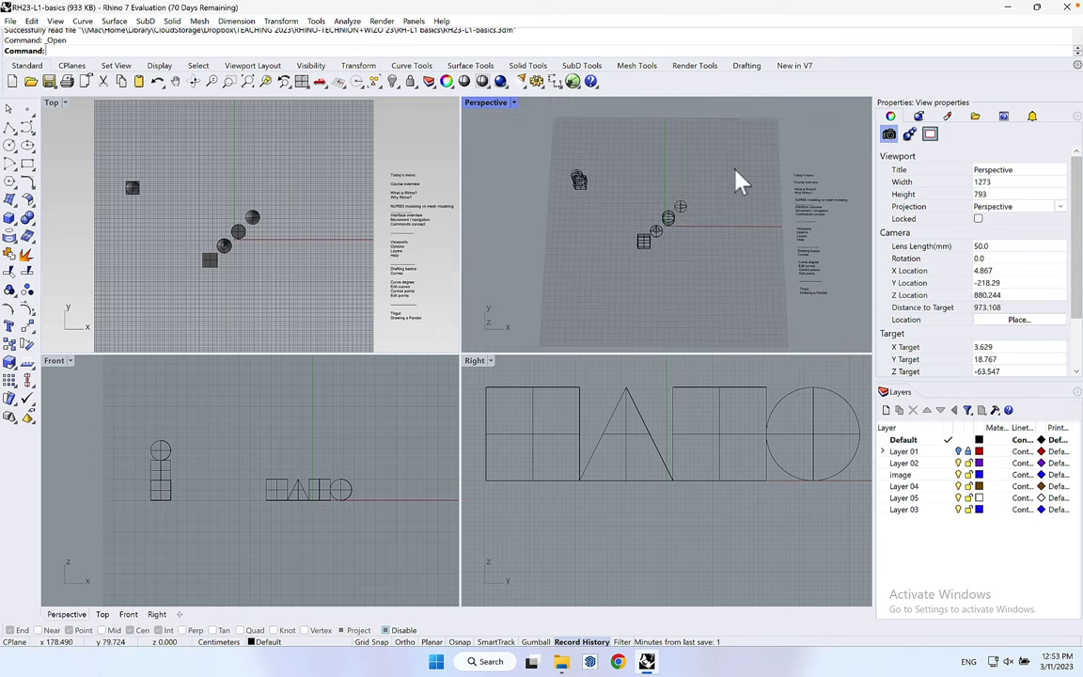
- Orbit the Perspective view to a lower angle and zoom in on the box, cone, cylinder and sphere
right_click_drag(636, 280, 715, 230)
scroll(715, 231, "up", 8)
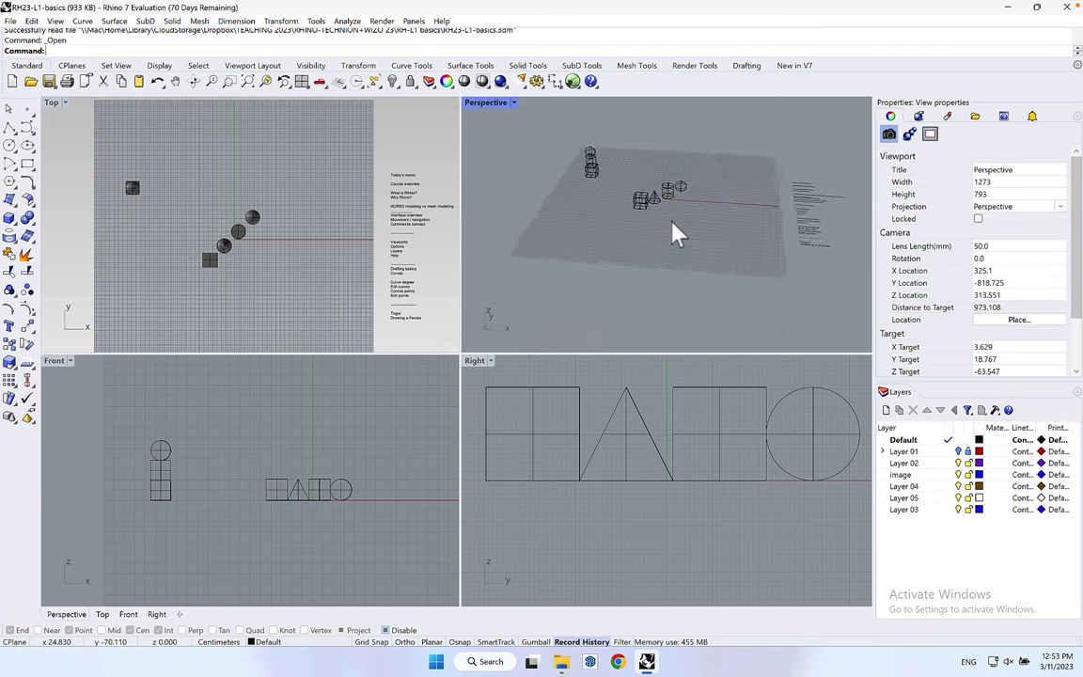
scroll(665, 205, "down", 7)
scroll(665, 206, "up", 7)
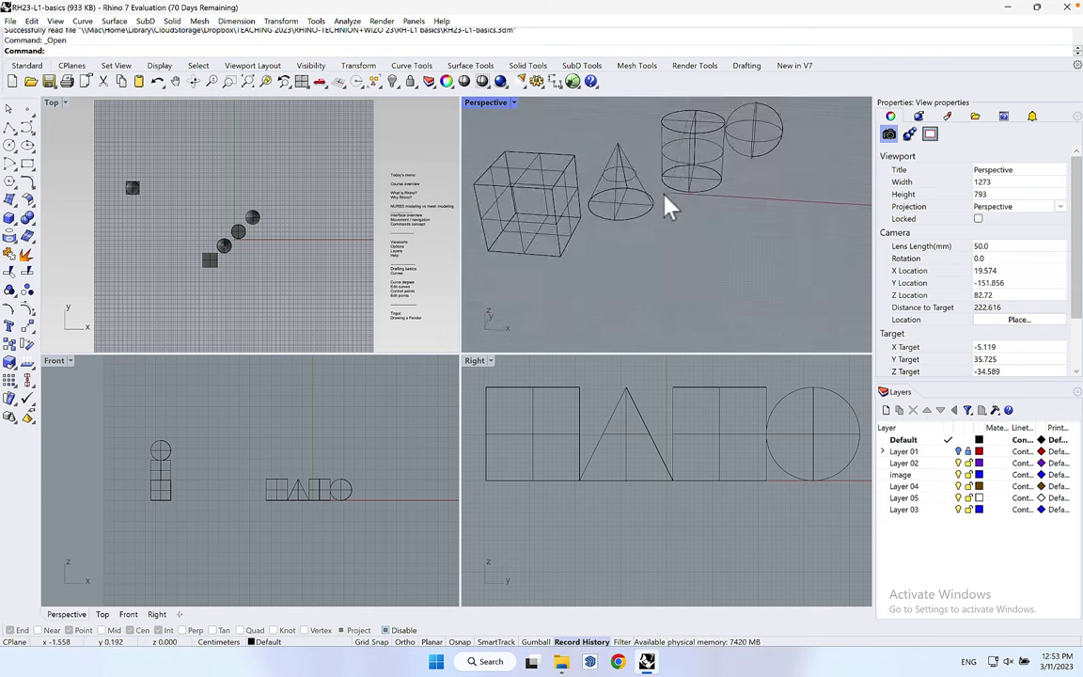
scroll(641, 217, "down", 6)
scroll(795, 219, "down", 2)
right_click_drag(795, 220, 693, 240)
scroll(684, 227, "up", 5)
scroll(653, 222, "up", 5)
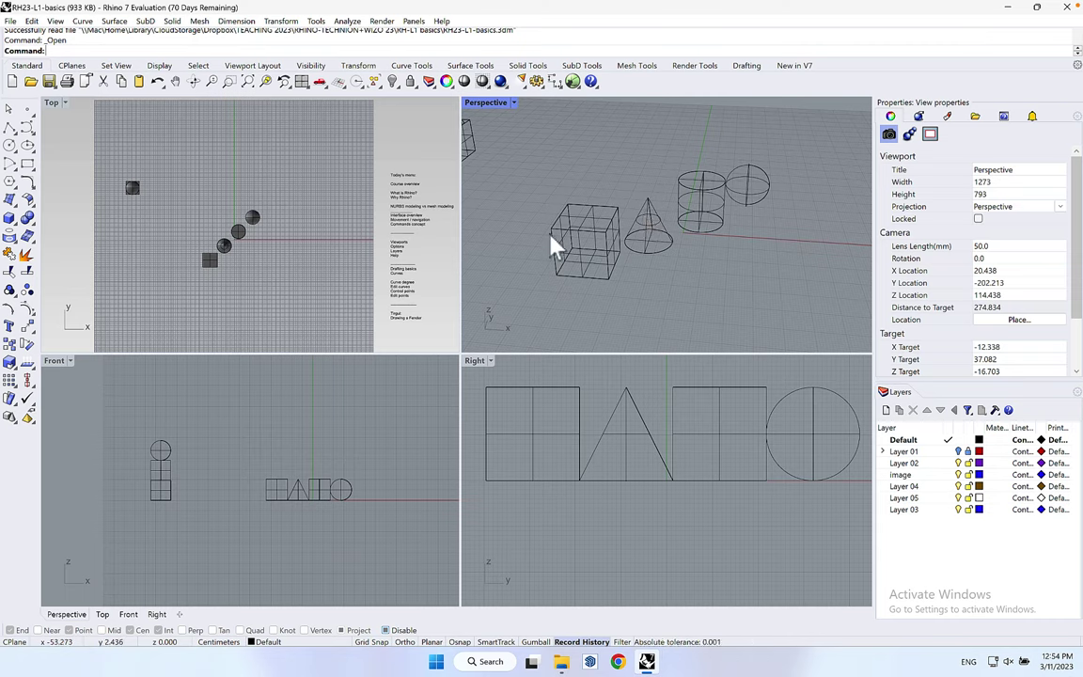
- Set the Perspective viewport to Shaded display mode and inspect the solids from close up
left_click(514, 104)
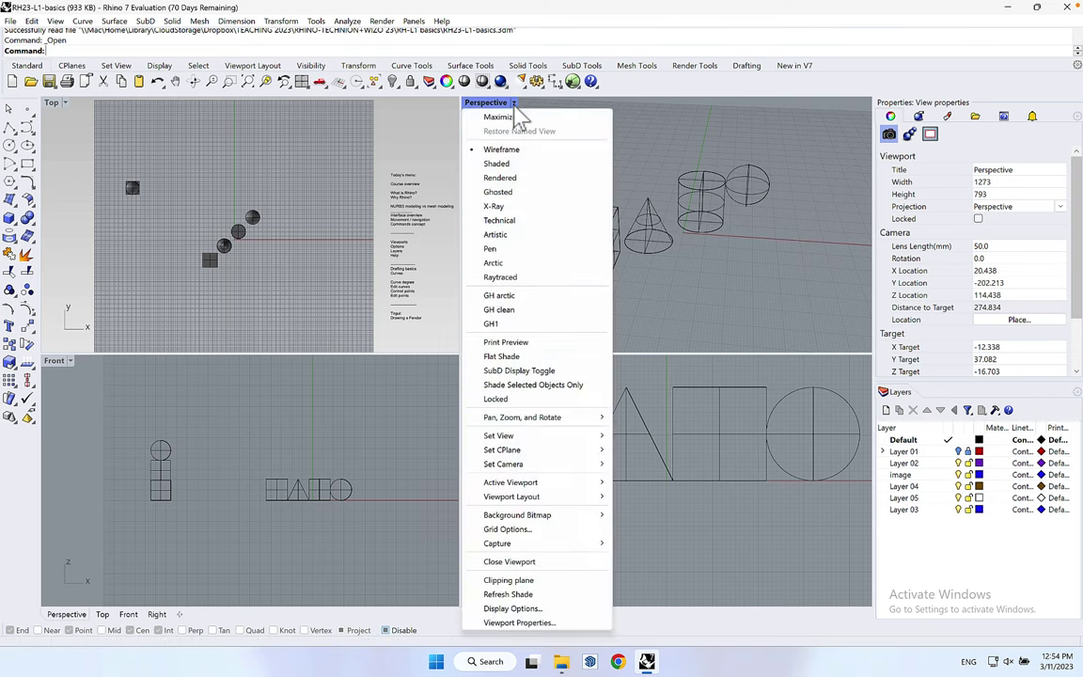
left_click(496, 165)
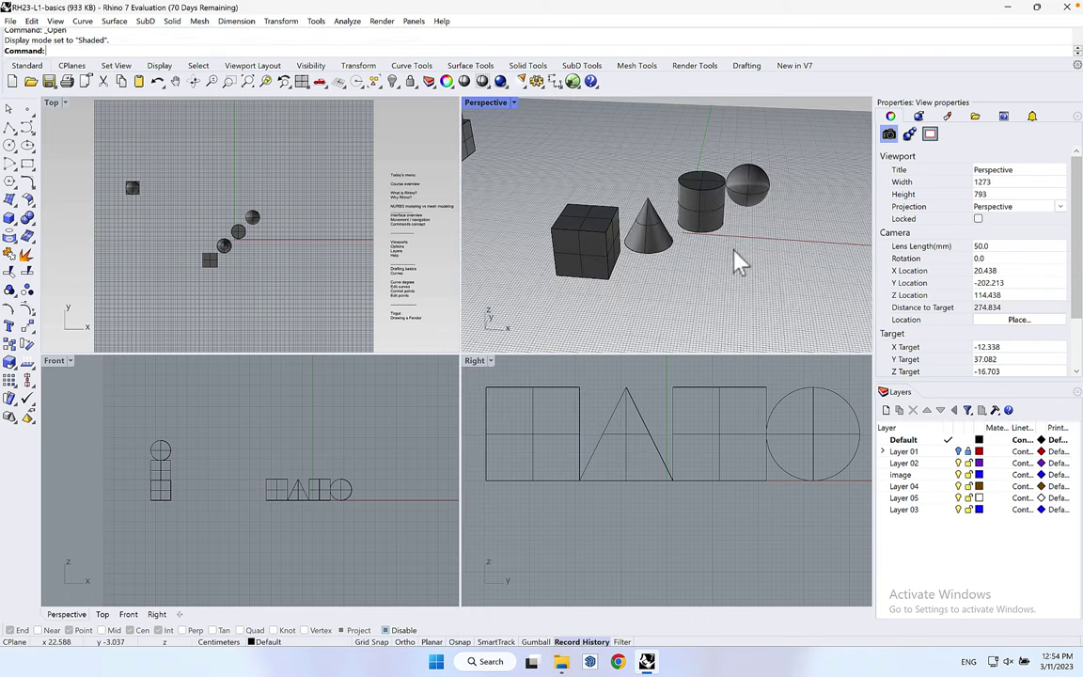
scroll(739, 262, "down", 5)
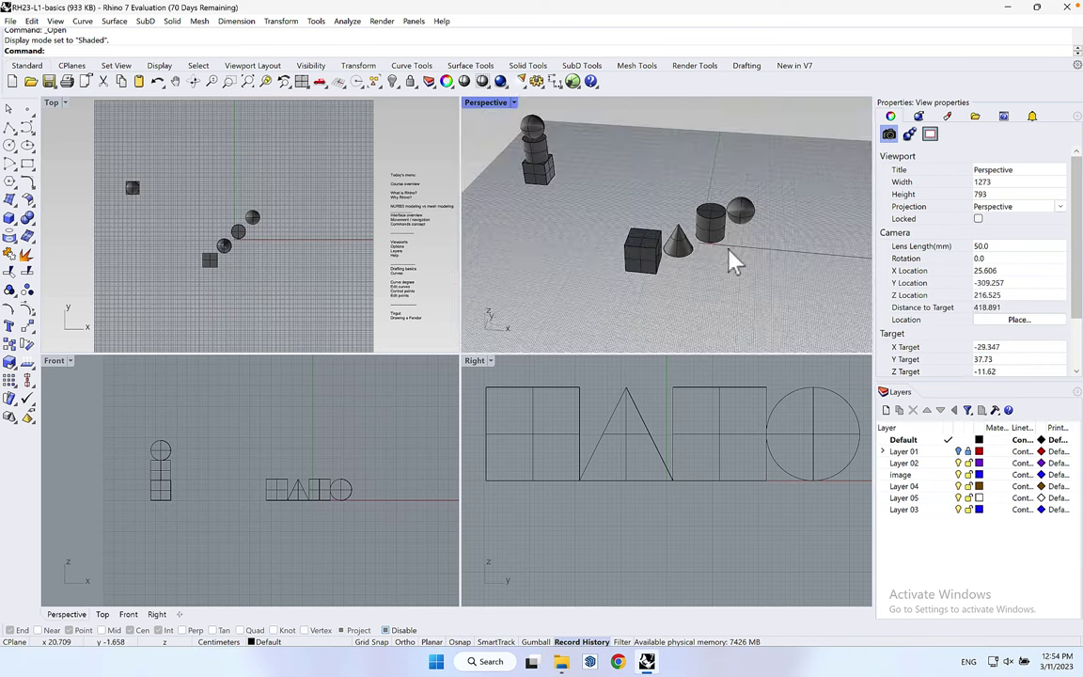
scroll(736, 263, "up", 9)
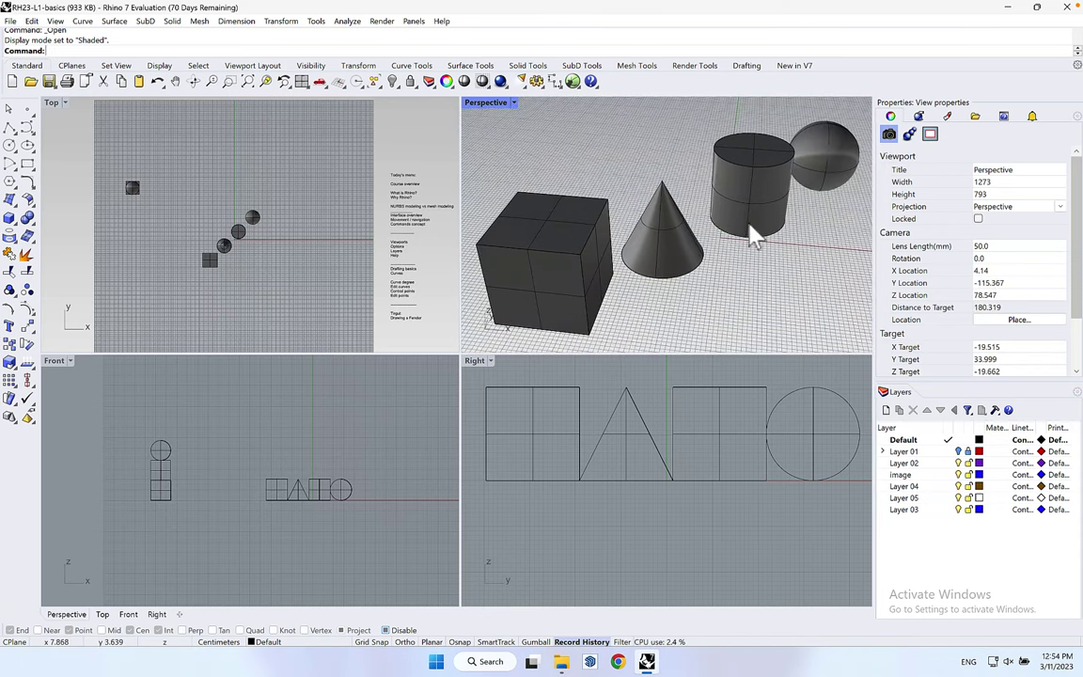
right_click_drag(752, 237, 730, 262)
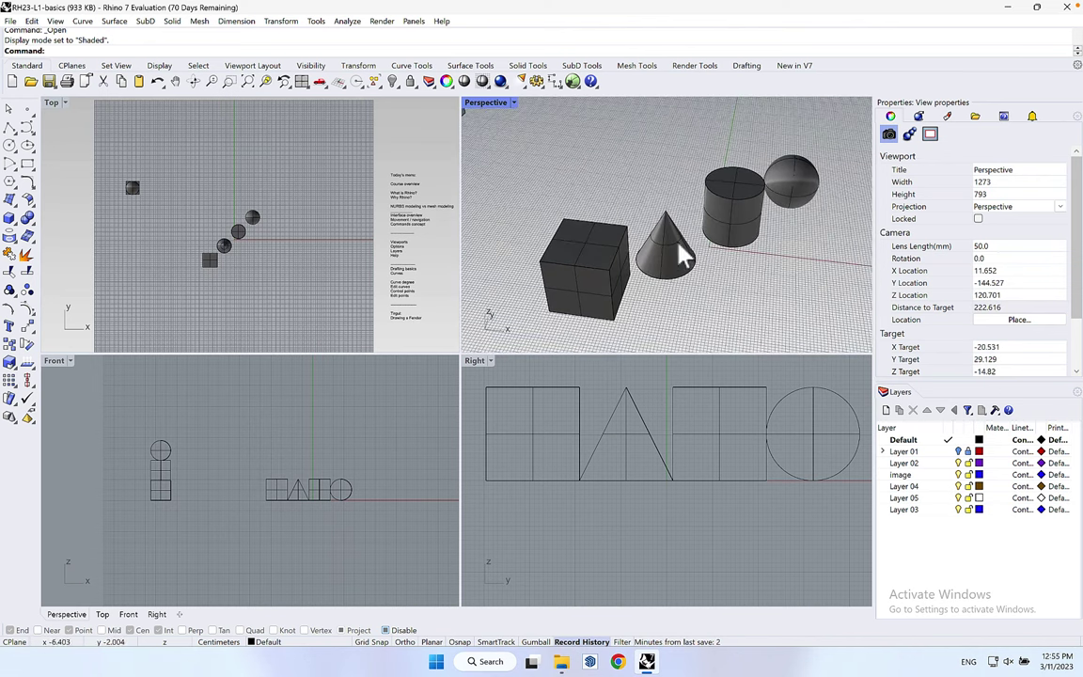
- Set the Perspective viewport to Rendered display mode and orbit around the coloured solids
right_click_drag(620, 224, 568, 163, "shift")
left_click(515, 104)
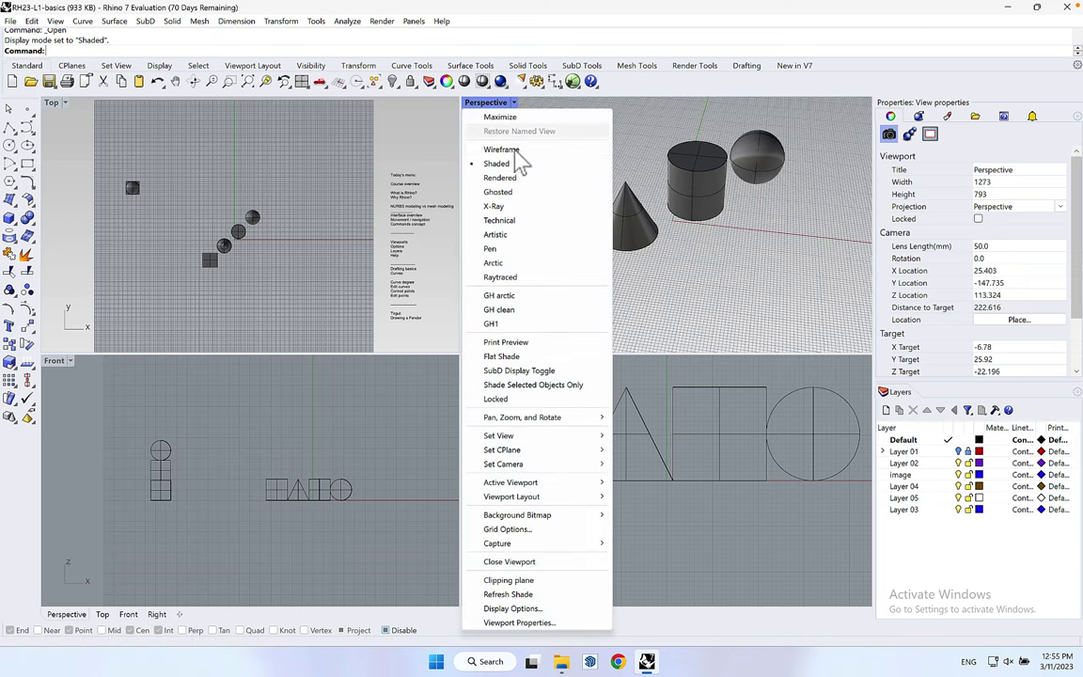
left_click(521, 179)
right_click_drag(716, 224, 739, 273)
mouse_move(739, 243)
right_mouse_down()
mouse_move(723, 256)
mouse_move(748, 235)
right_mouse_up()
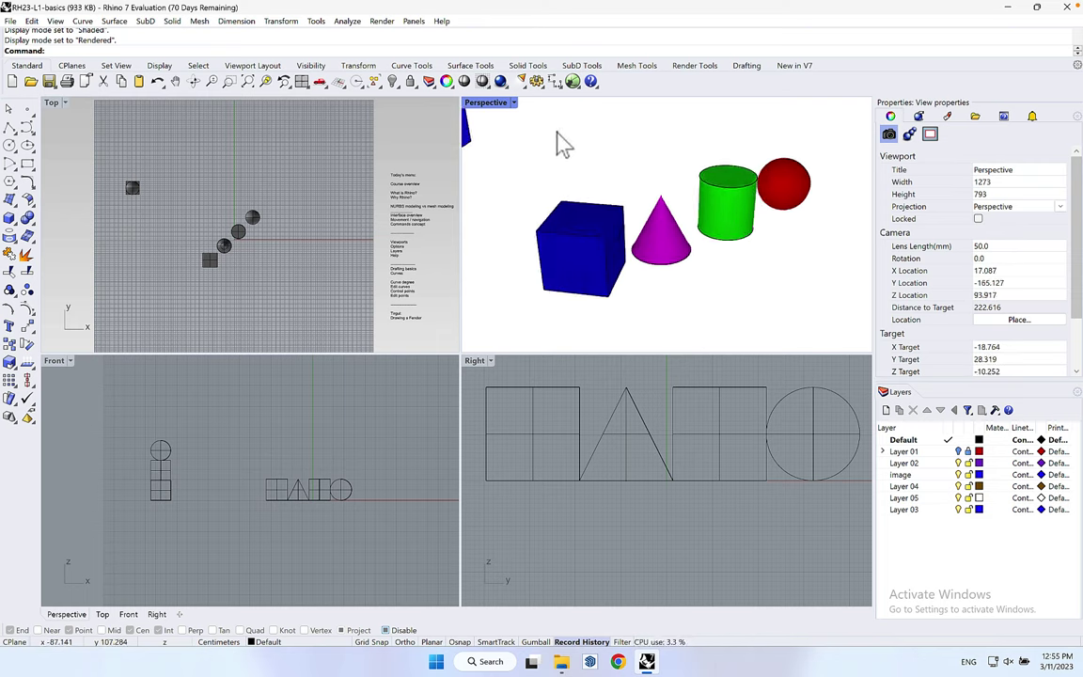
- Set the Perspective viewport to Ghosted display mode and orbit around the see-through solids
left_click(513, 103)
left_click(497, 192)
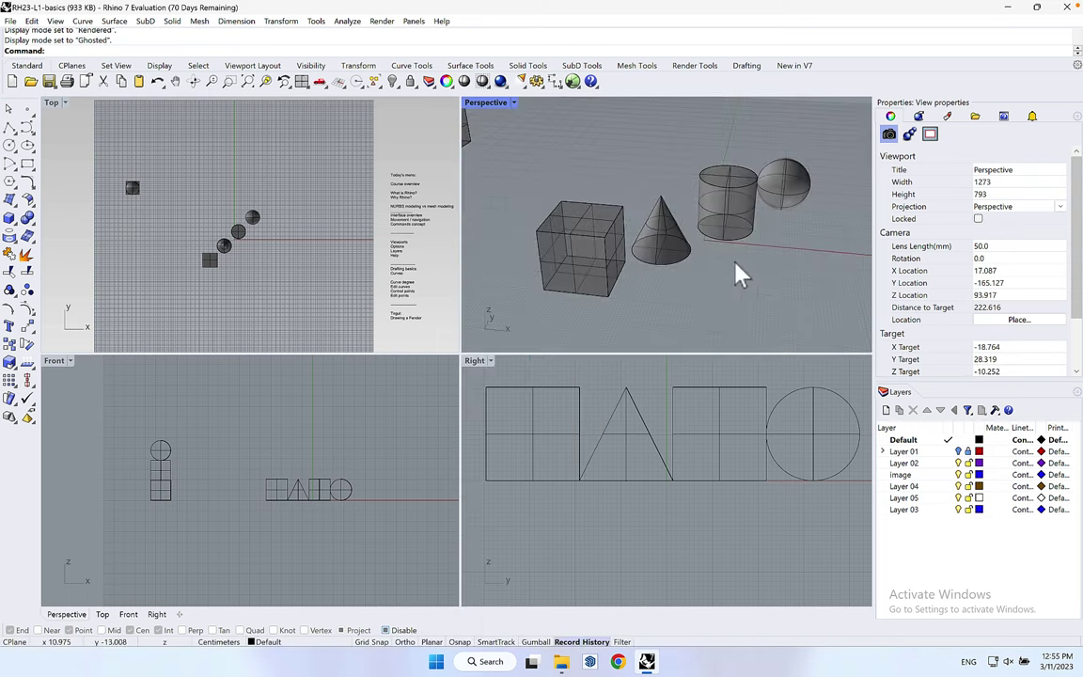
right_click_drag(741, 274, 770, 212)
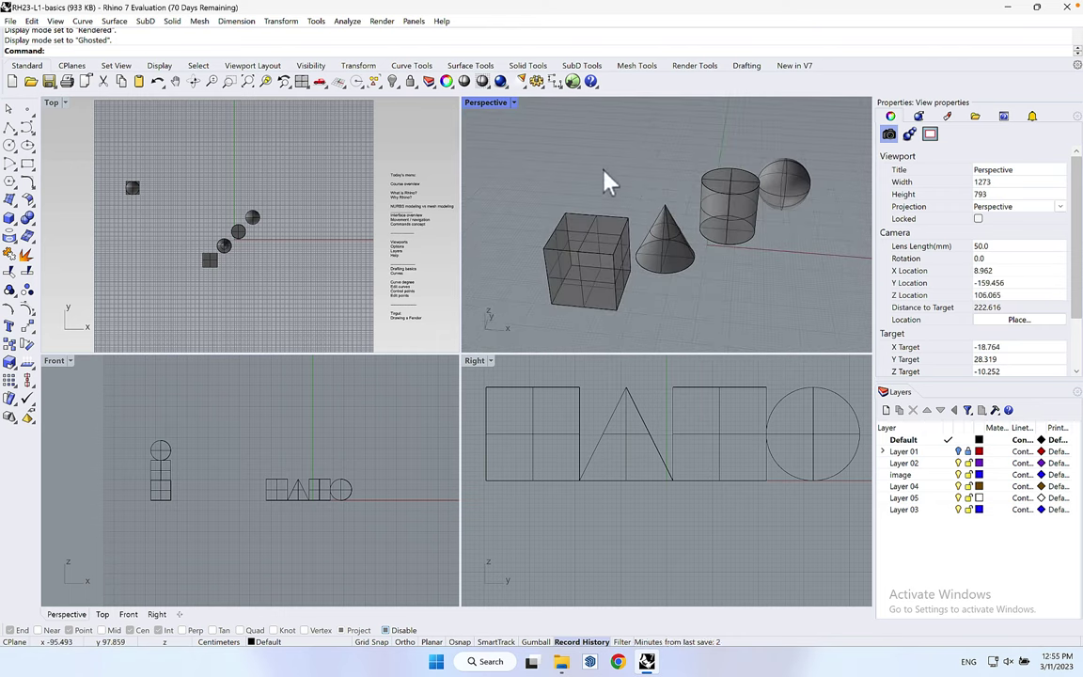
- Return the Perspective viewport to Shaded display mode and frame the row of four solids
left_click(515, 104)
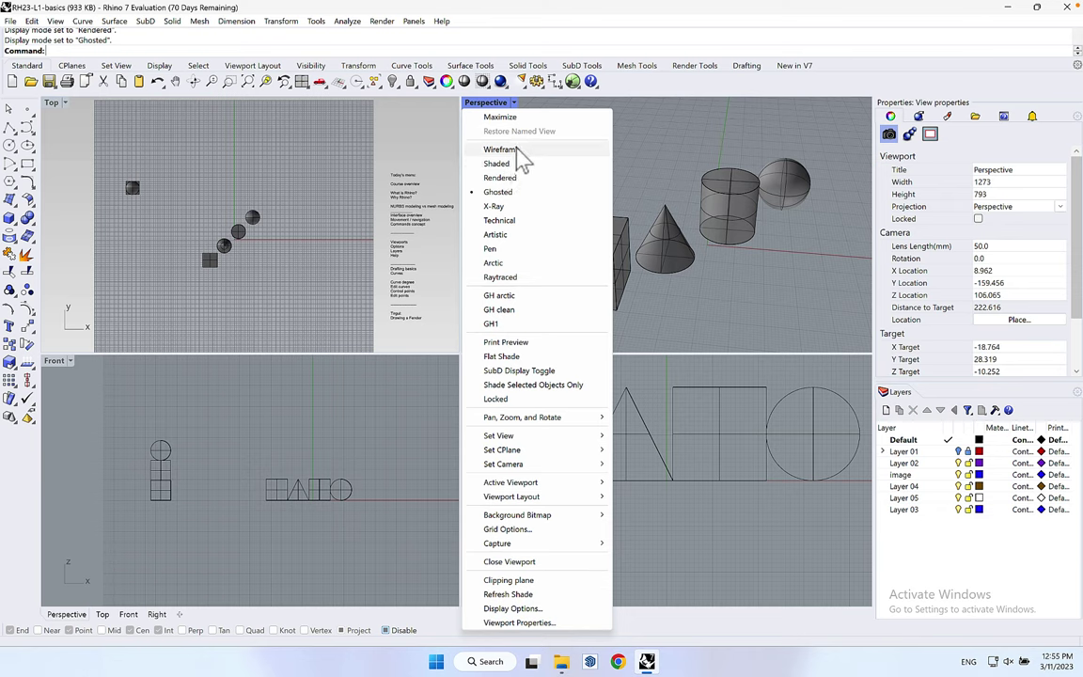
left_click(518, 162)
scroll(691, 246, "down", 6)
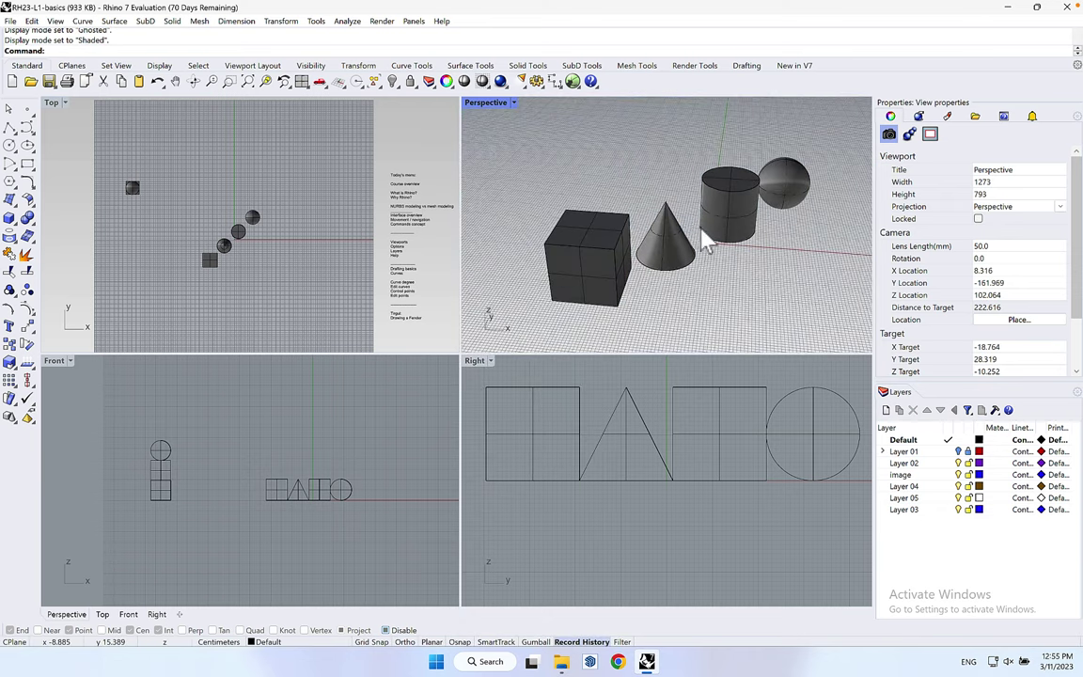
scroll(753, 220, "up", 4)
- Select the sphere, cylinder, cone and box one at a time, going through the row twice
left_click(752, 226)
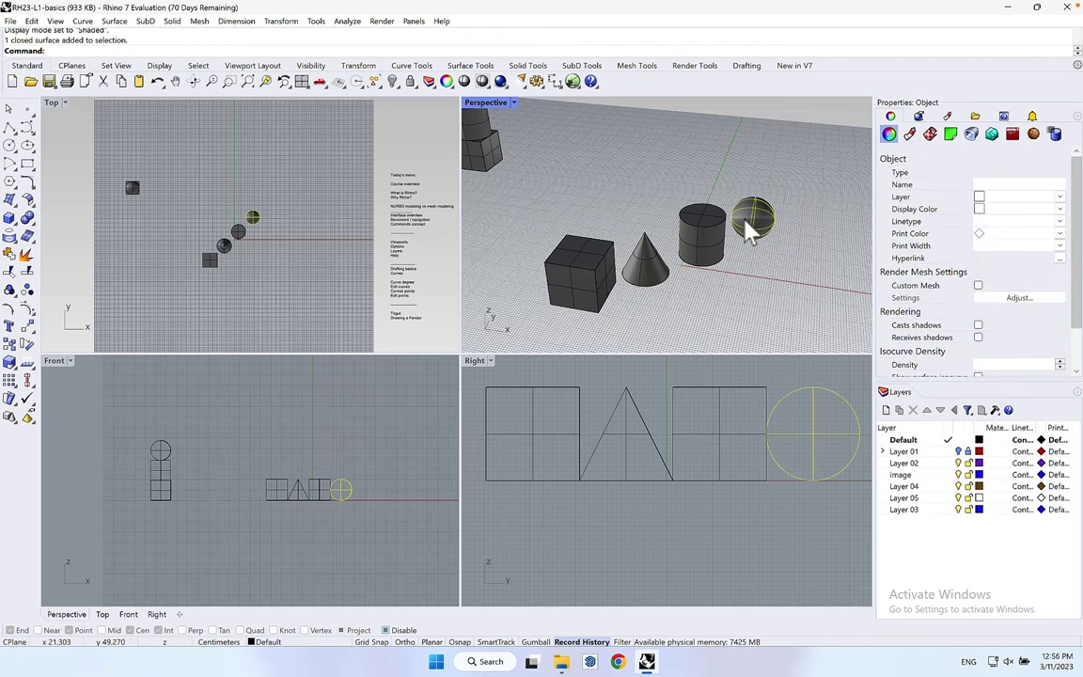
left_click(698, 240)
left_click(632, 280)
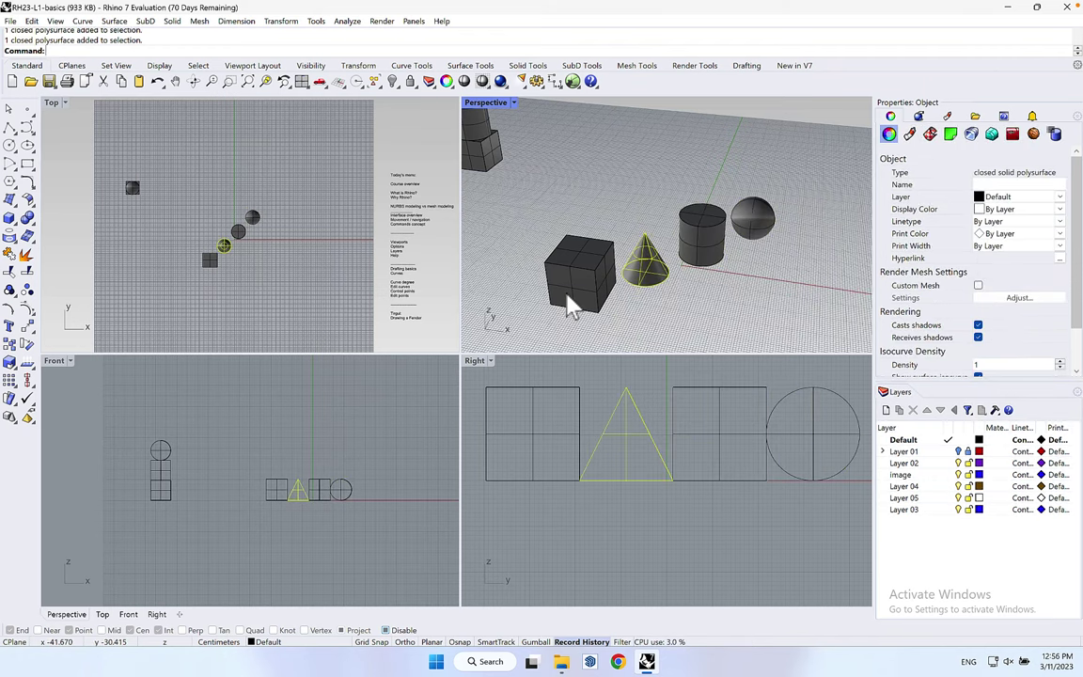
left_click(575, 299)
left_click(757, 224)
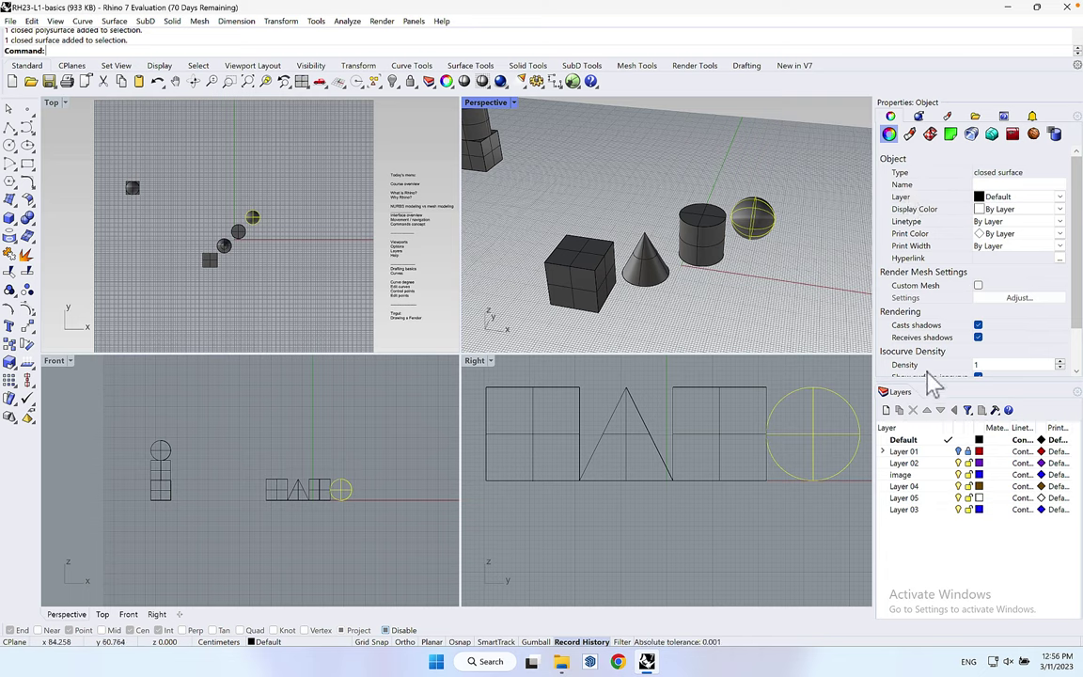
left_click(709, 251)
left_click(647, 274)
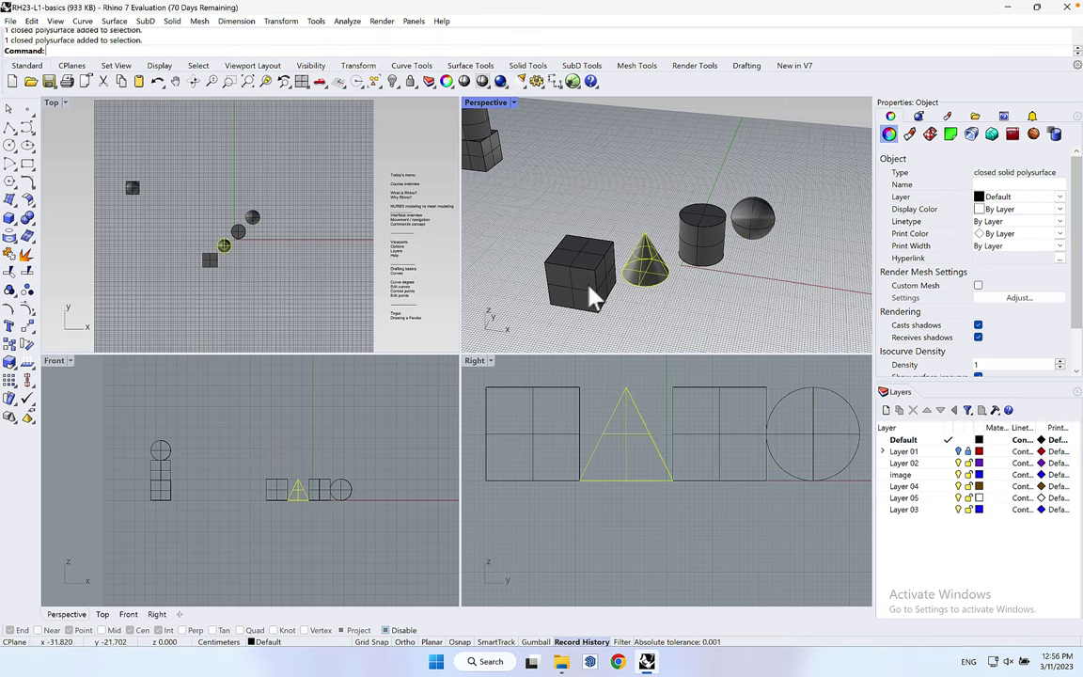
left_click(593, 296)
- Select the cone and add the cylinder, sphere and box to the same selection
left_click(661, 273)
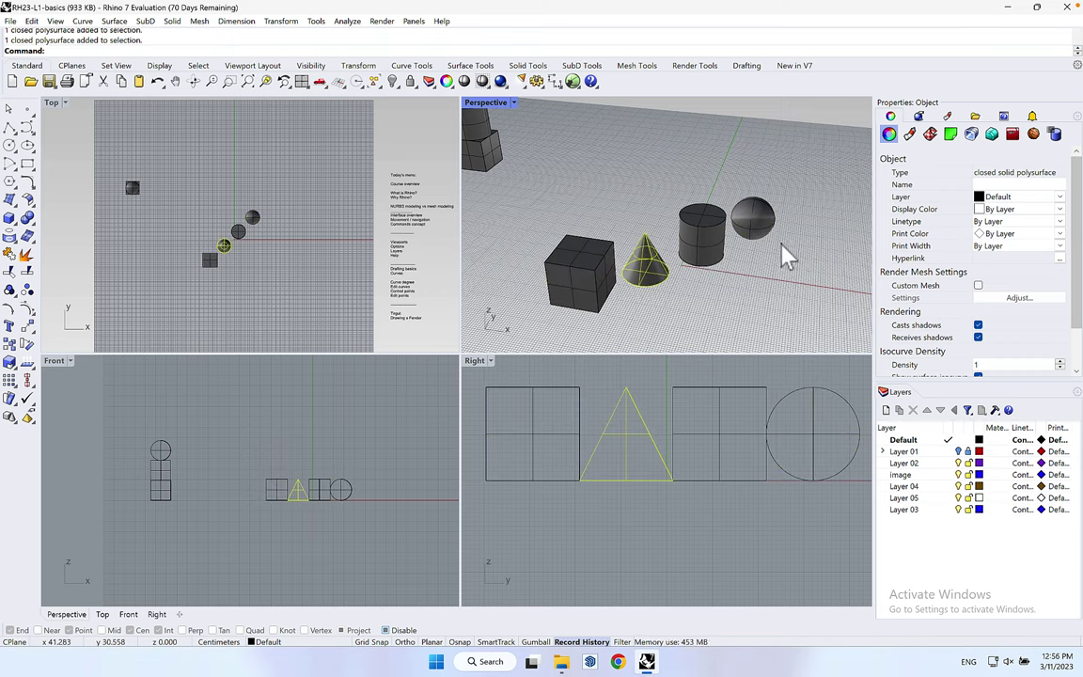
left_click(719, 249, "shift")
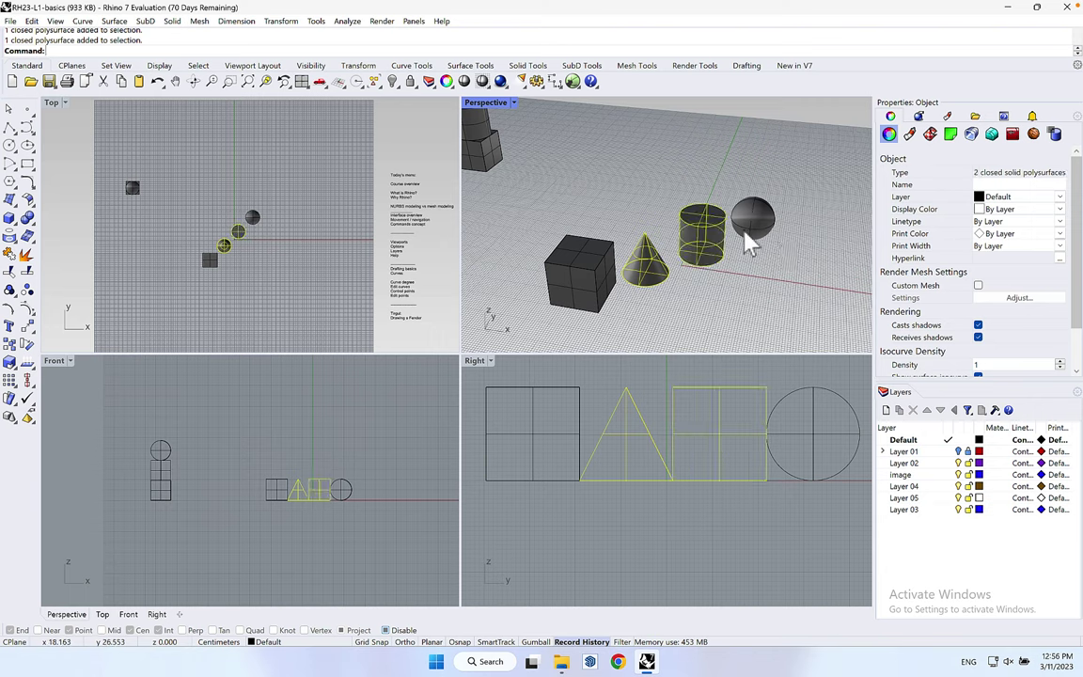
left_click(750, 232, "shift")
left_click(597, 282, "shift")
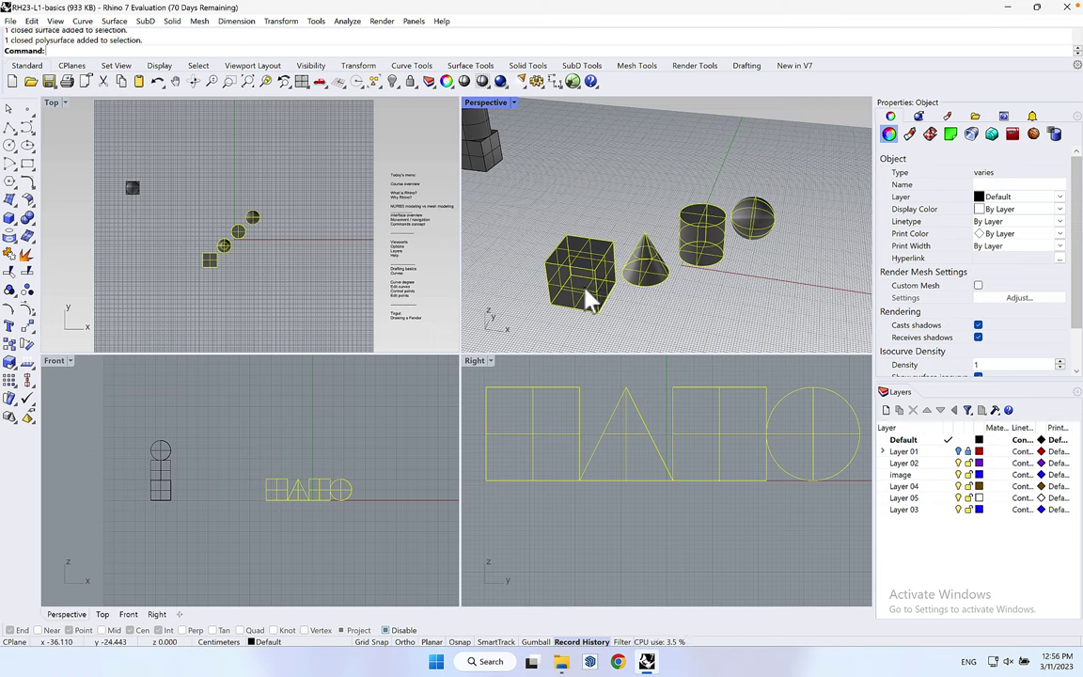
- Remove the box, cone and cylinder from the selection one by one, and clear the rest of the selection
left_click(583, 293, "ctrl")
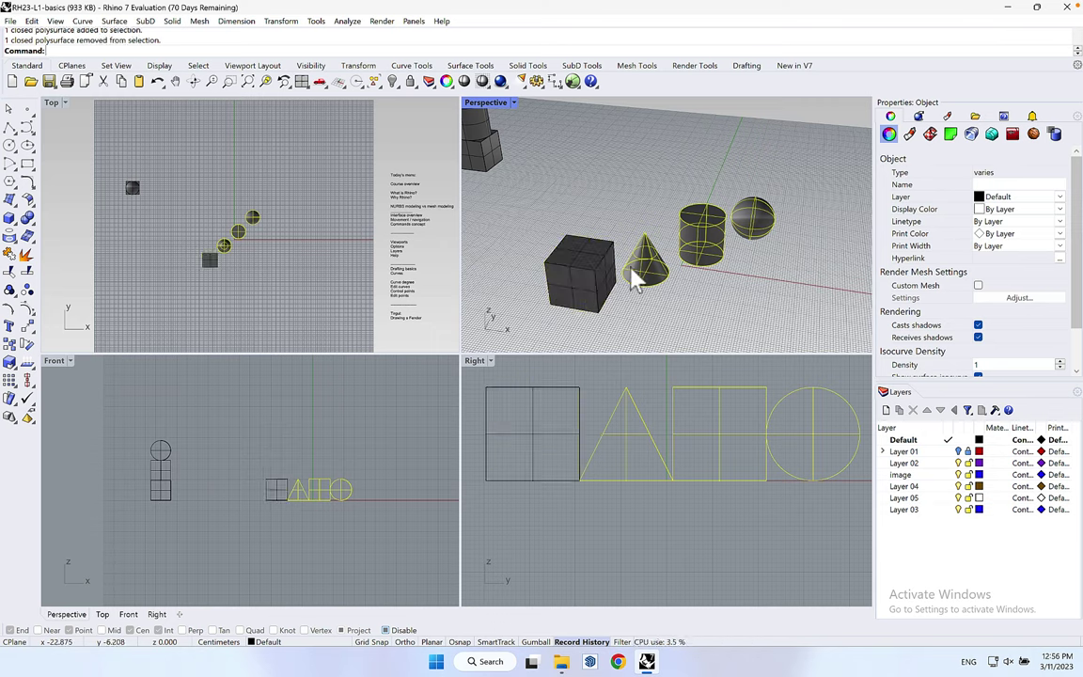
left_click(646, 263, "ctrl")
left_click(705, 239, "ctrl")
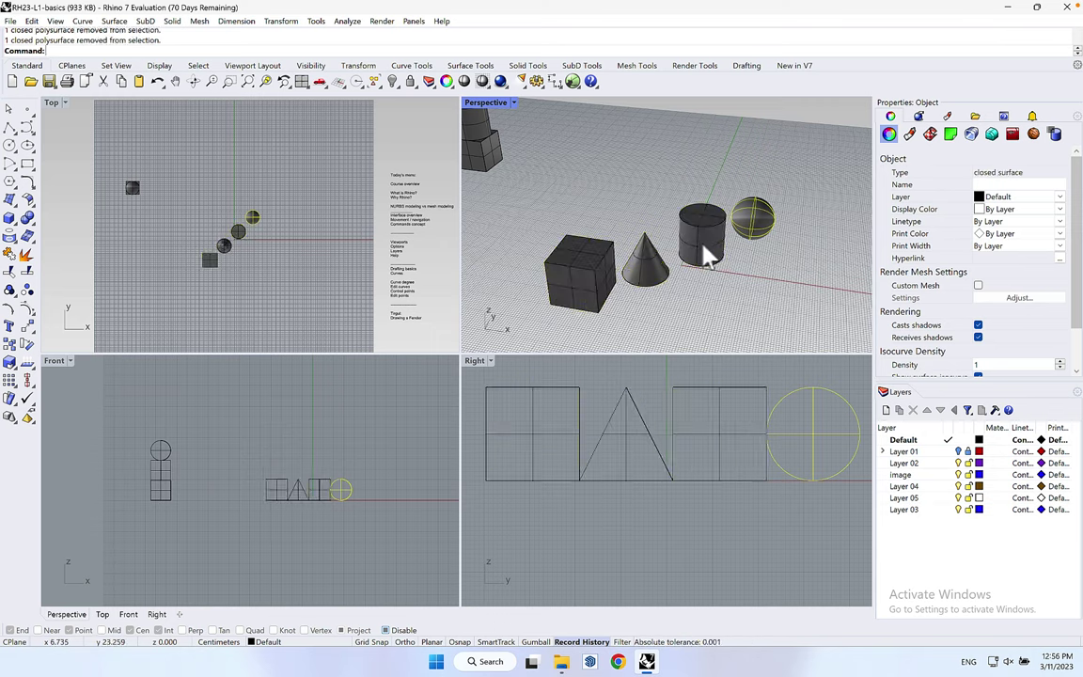
left_click(648, 174)
- Window-select all four solids in the row, and then only the box, cone and cylinder with a smaller enclosing window
left_click_drag(602, 243, 814, 348)
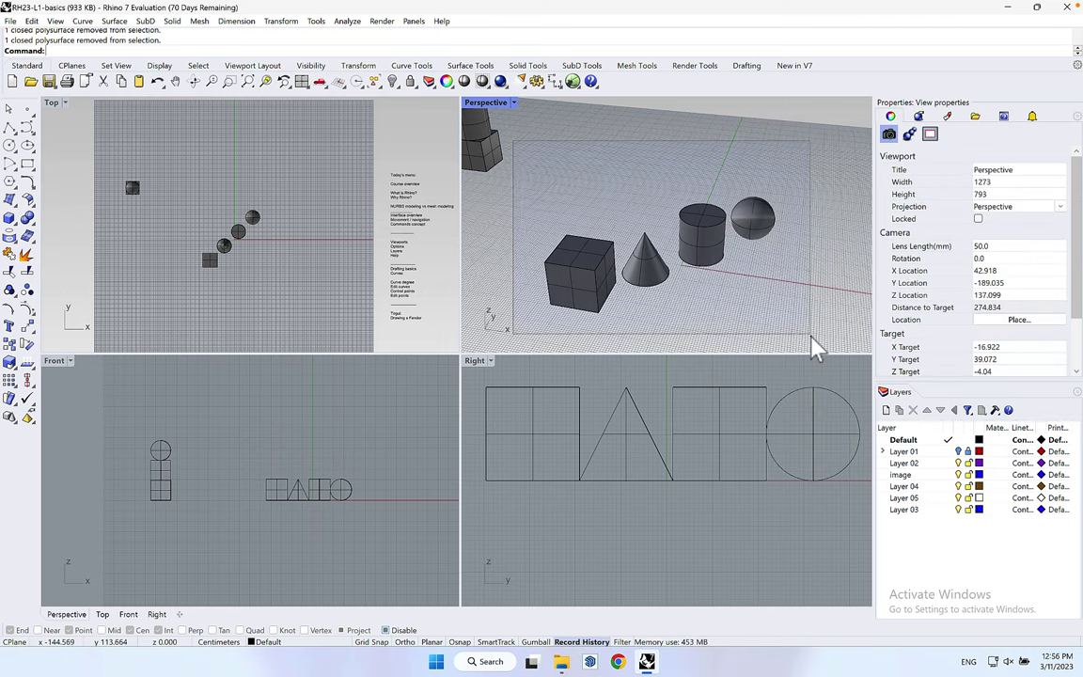
left_click_drag(815, 348, 813, 346)
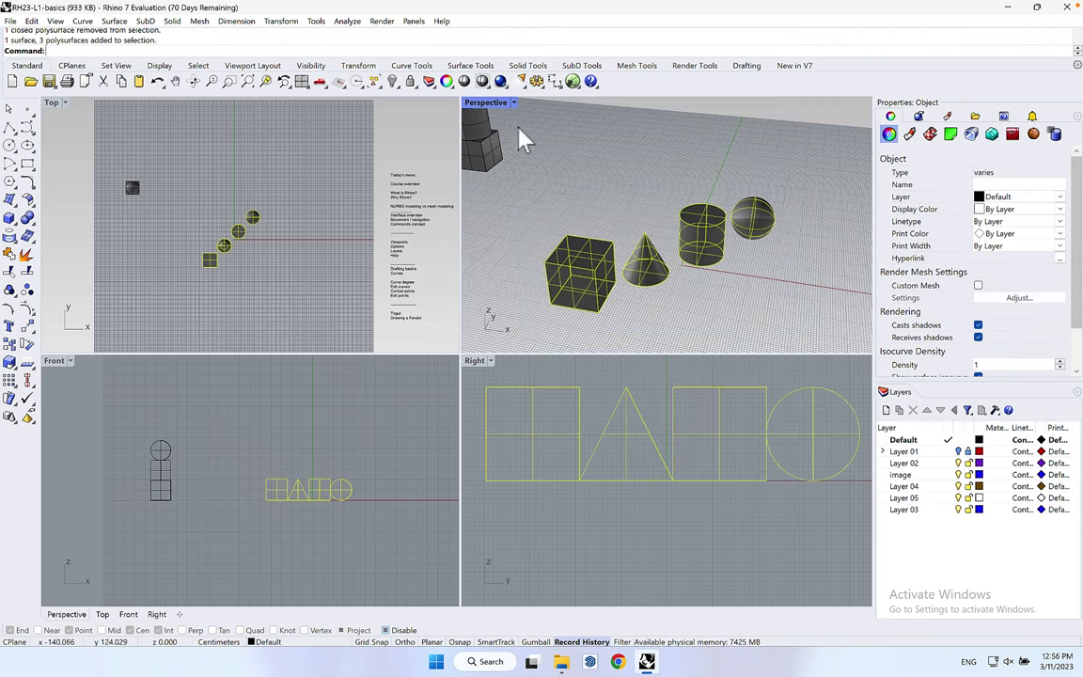
left_click_drag(515, 118, 752, 339)
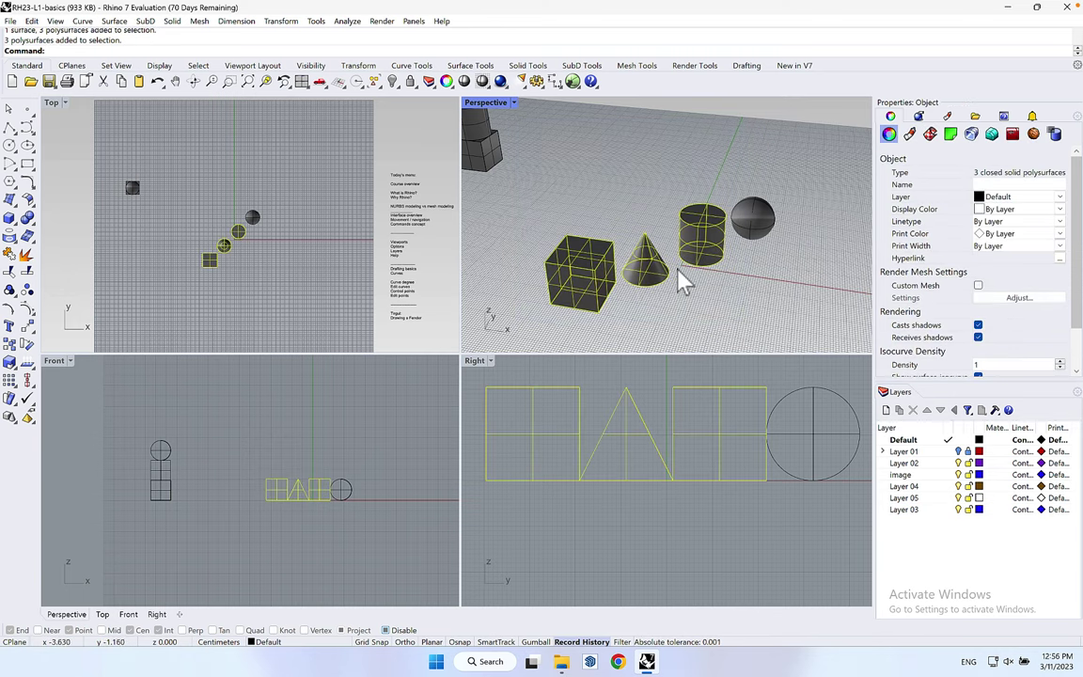
- Clear the selection, select all four solids with a crossing window that only touches the box, and try an enclosing window for comparison
left_click(834, 137)
left_click_drag(831, 121, 602, 330)
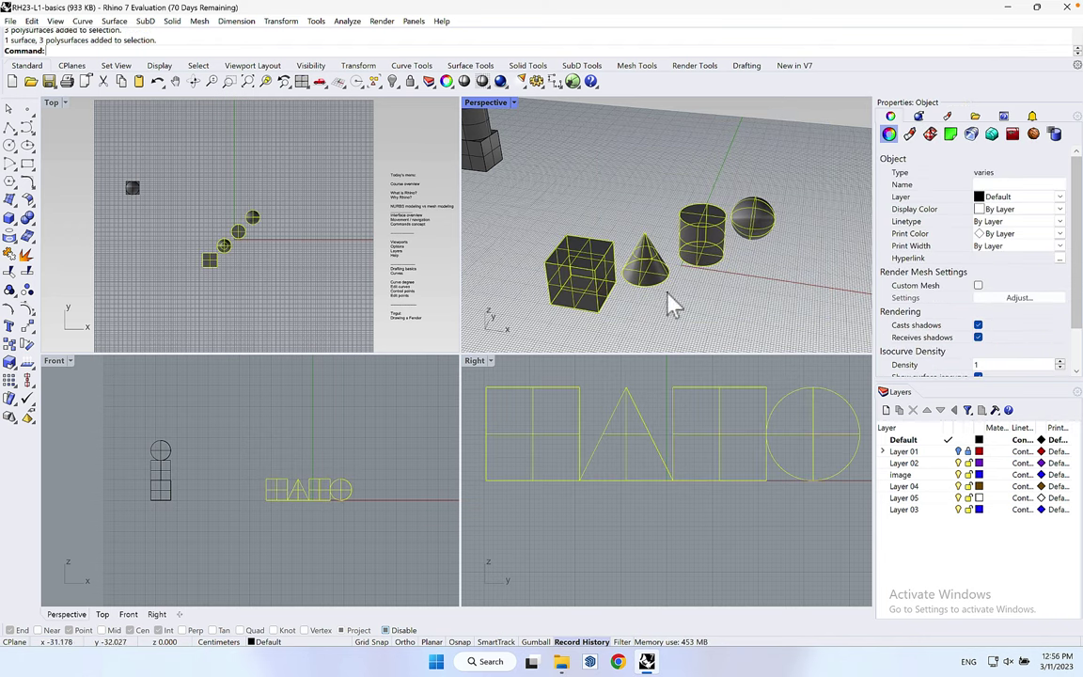
left_click_drag(790, 105, 592, 334)
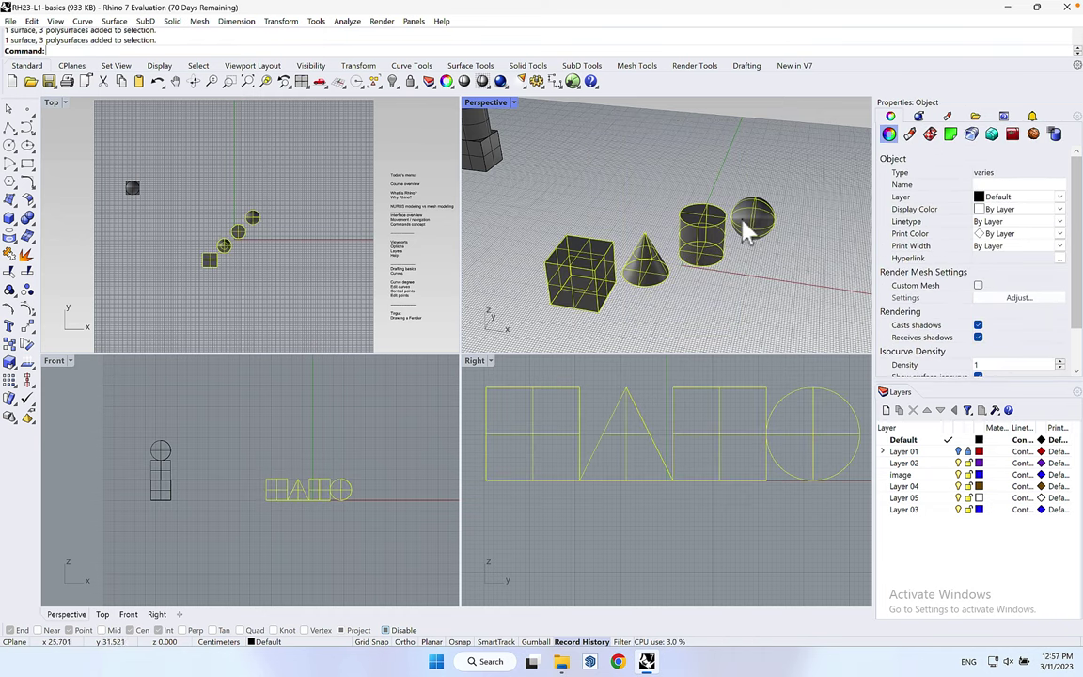
left_click_drag(561, 129, 766, 338)
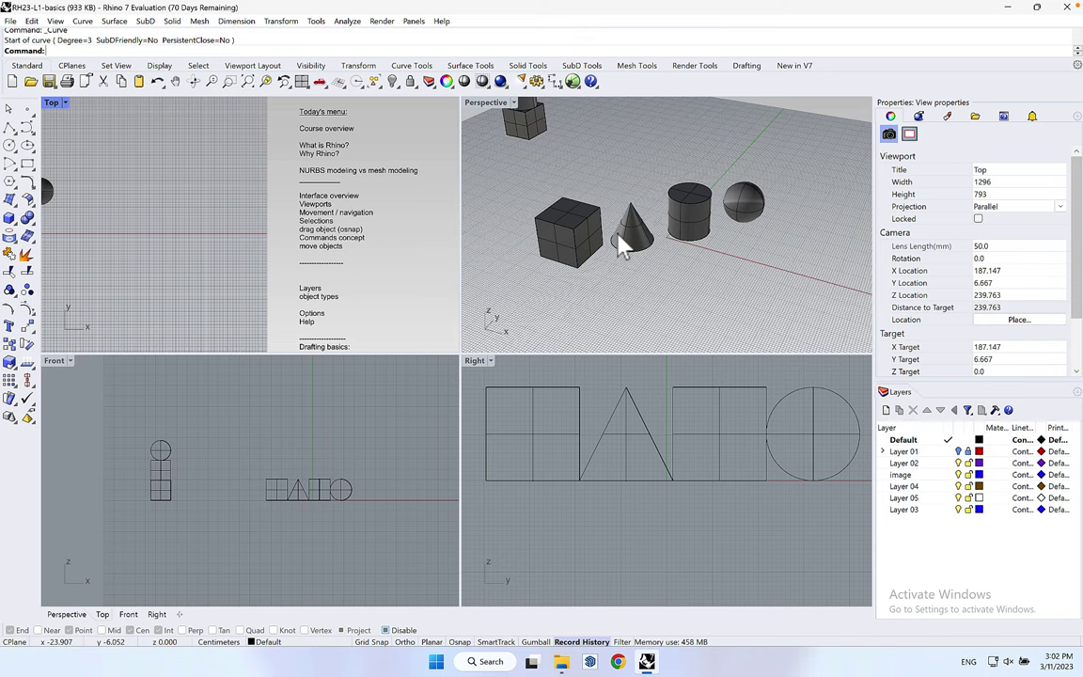
left_click(34, 135)
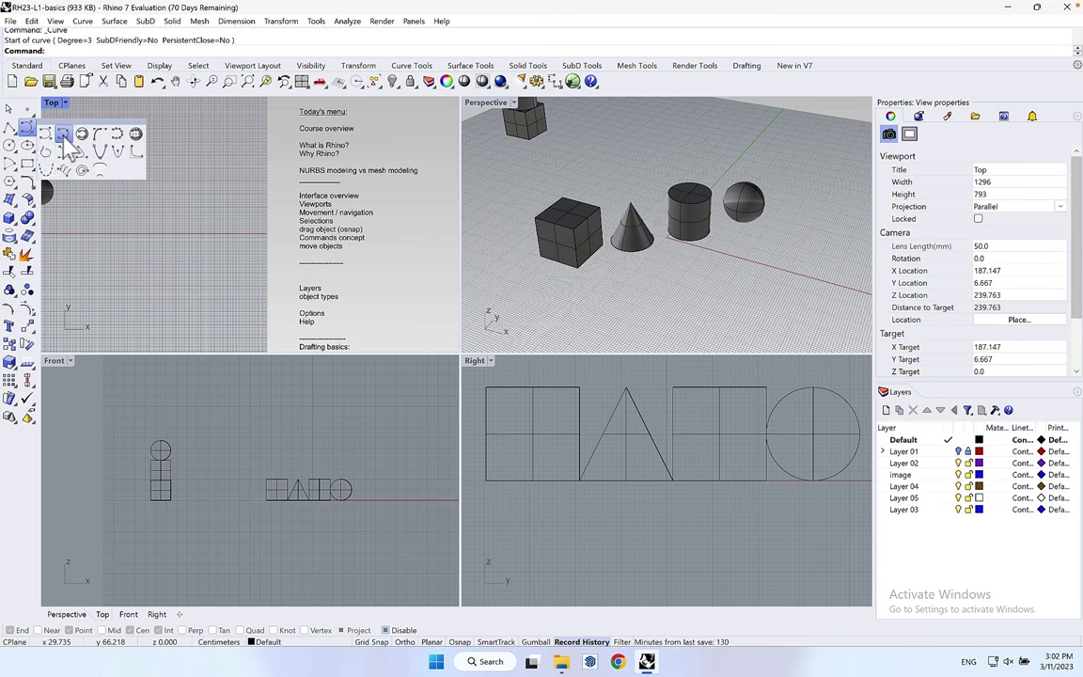
left_click(17, 152)
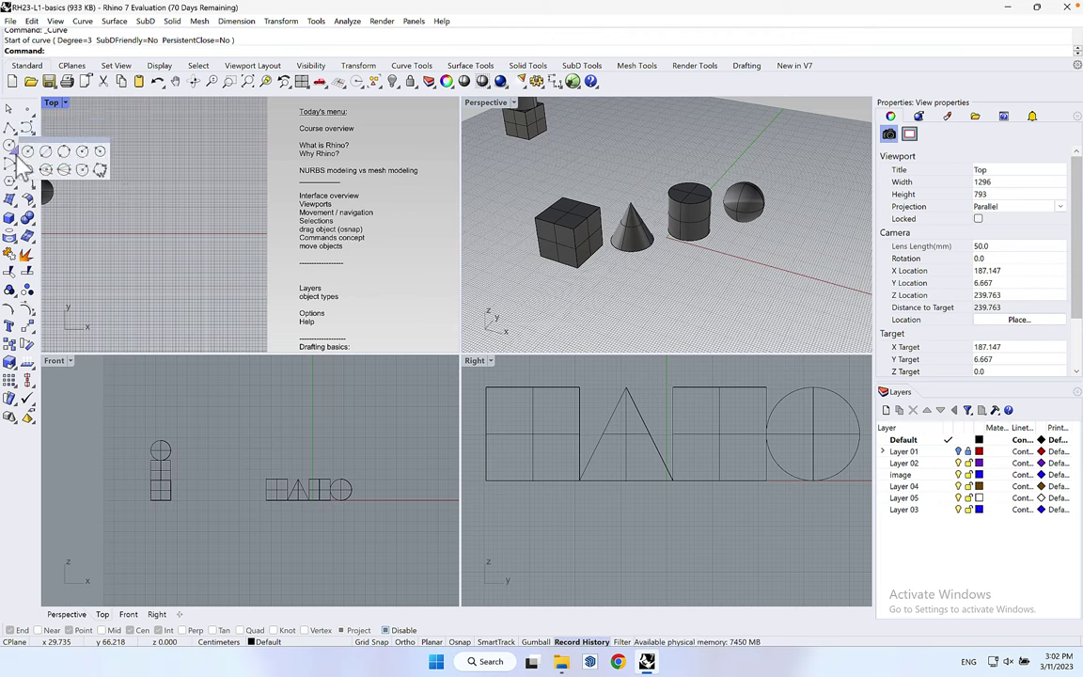
left_click(11, 222)
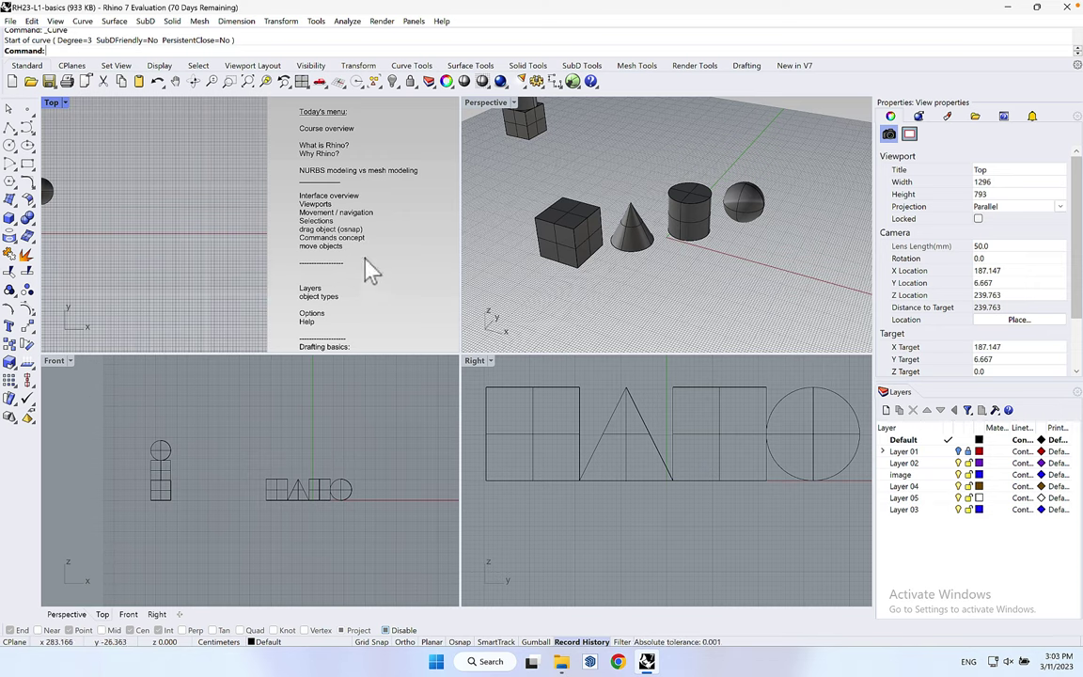
left_click(56, 21)
mouse_move(115, 20)
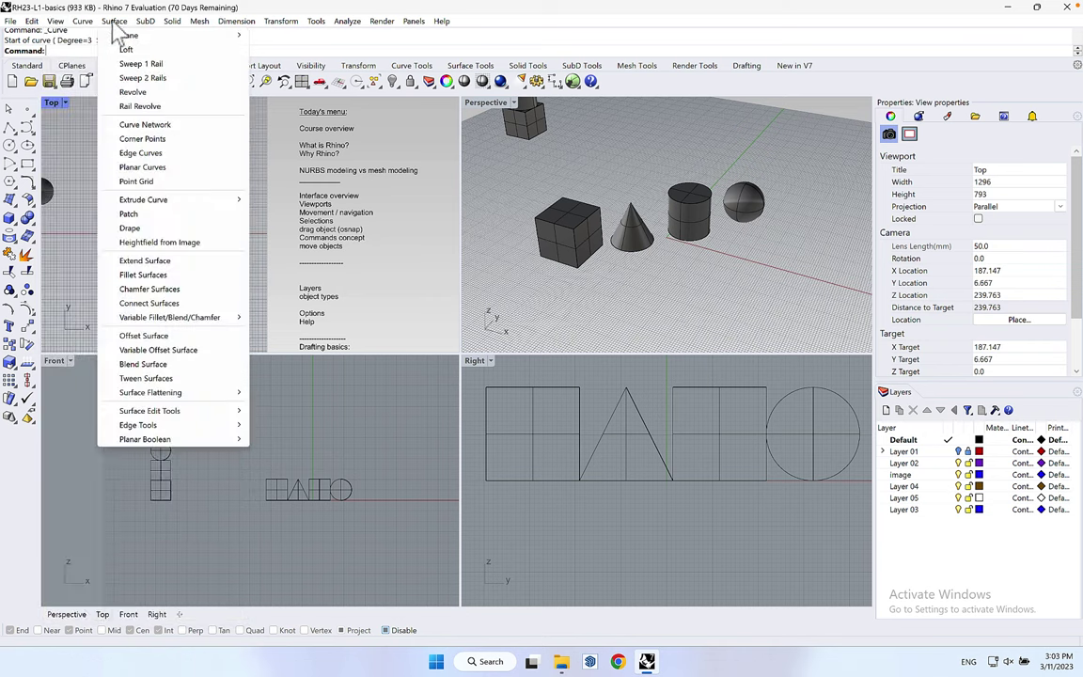
left_click(172, 86)
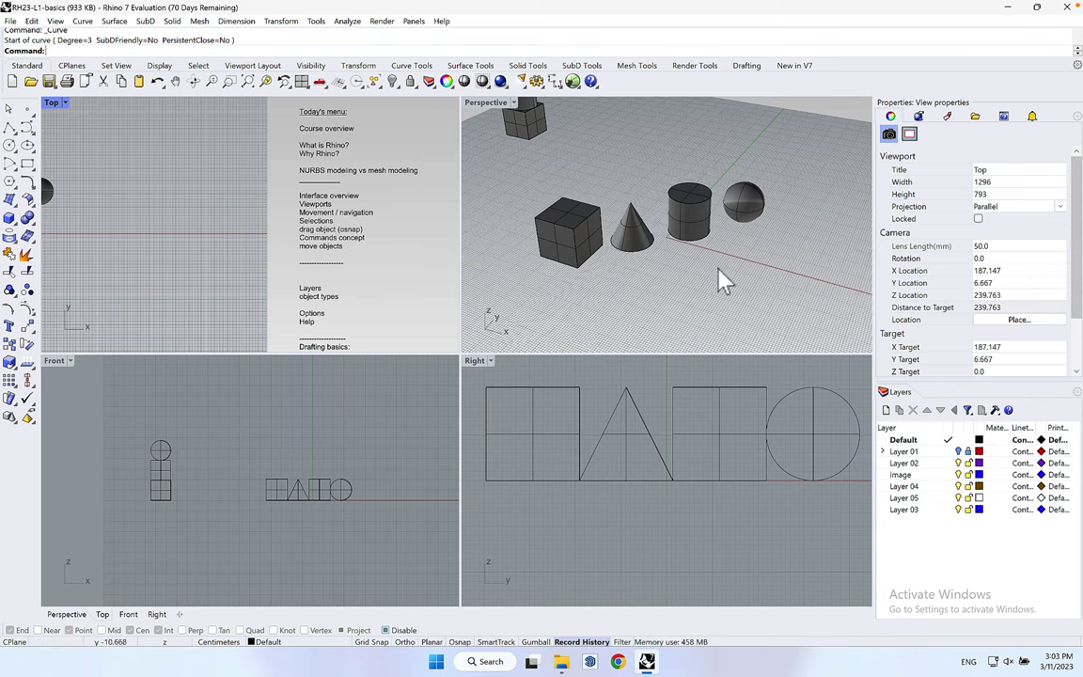
- Move the box and sphere together about 62 cm across the ground plane, bringing the box in front of the cylinder
mouse_move(721, 278)
right_mouse_down()
mouse_move(720, 254)
mouse_move(719, 275)
right_mouse_up()
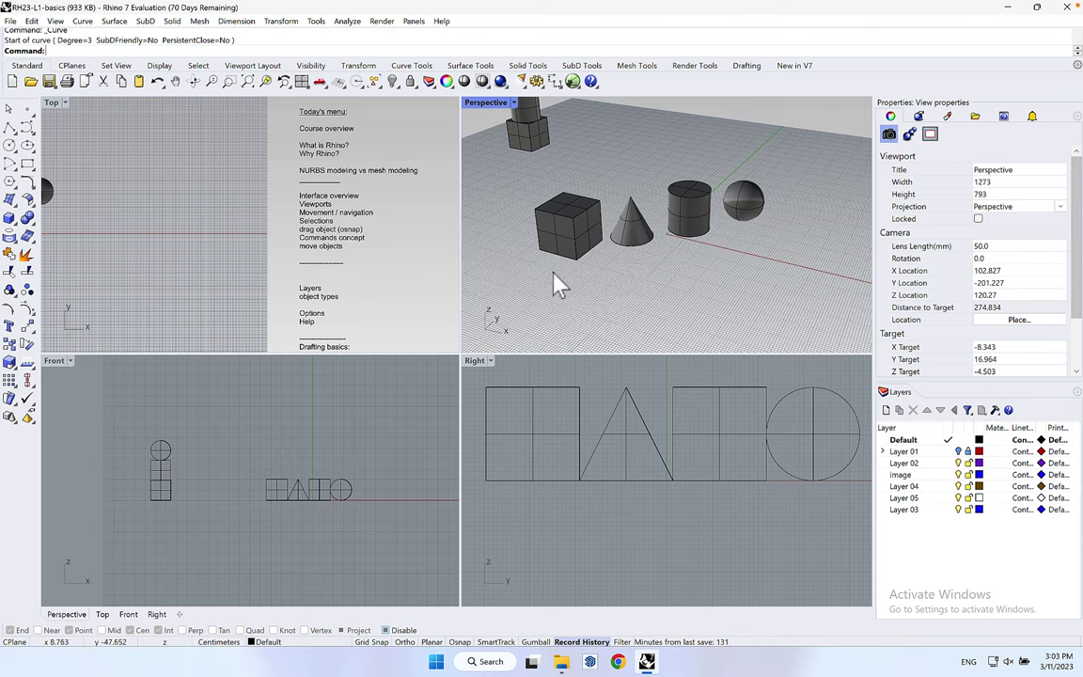
left_click(28, 327)
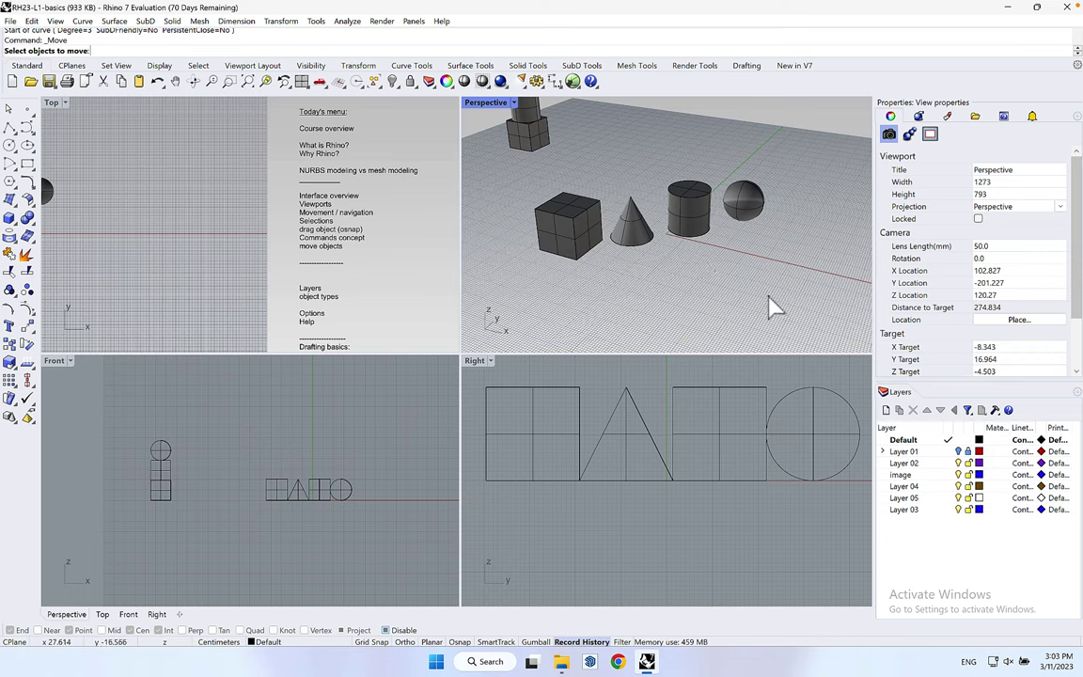
left_click(562, 246)
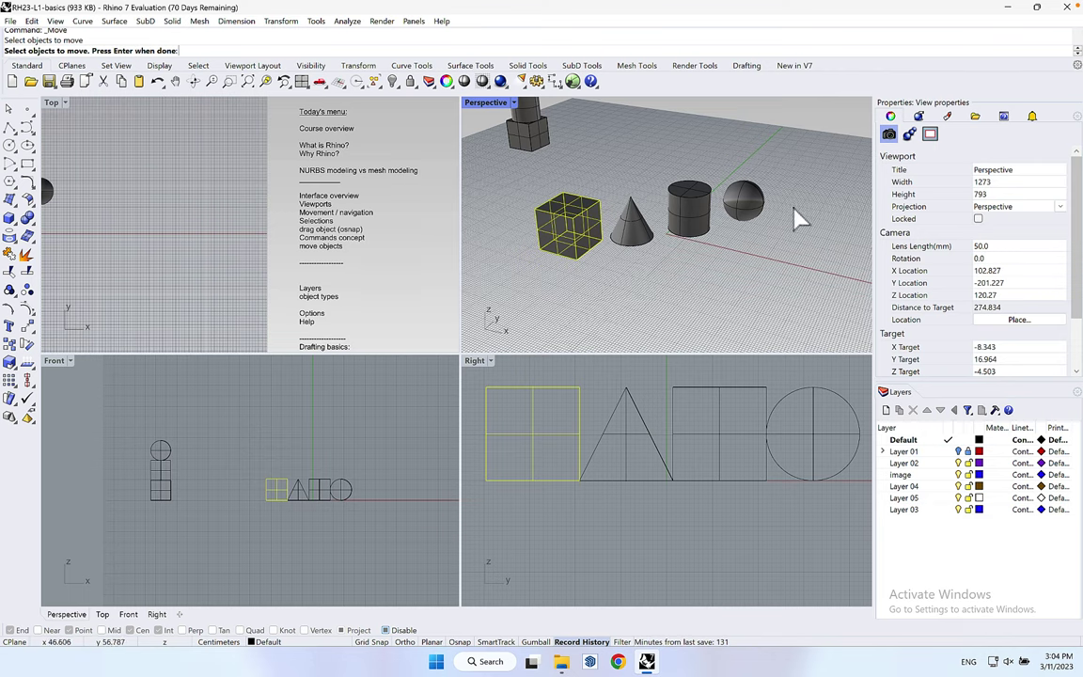
left_click(745, 208)
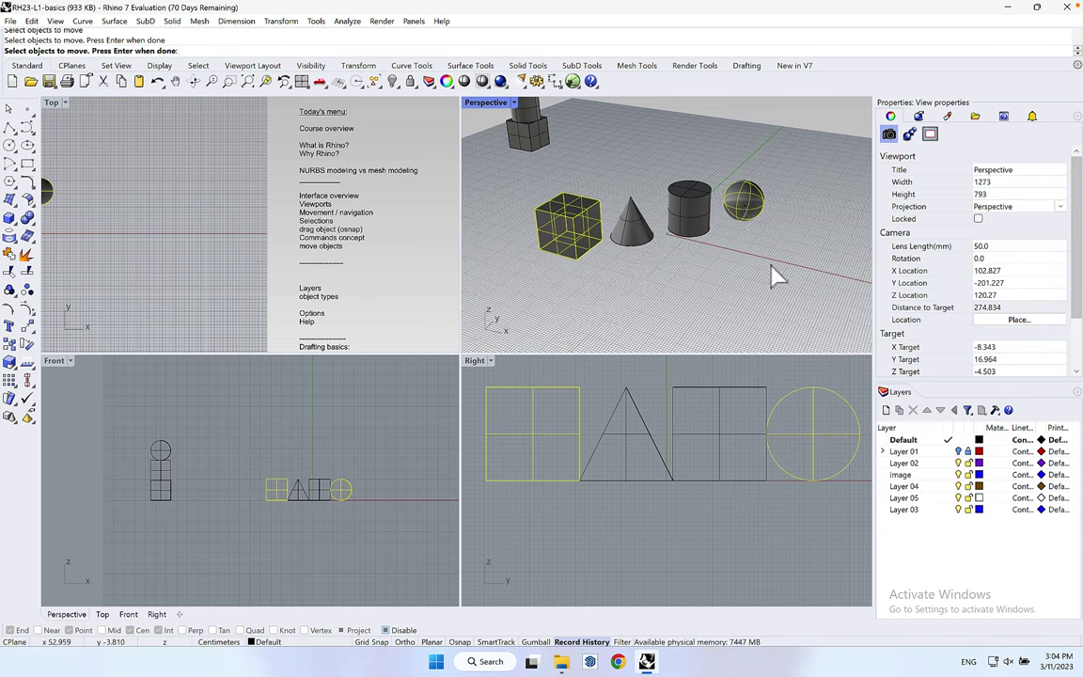
key("Return")
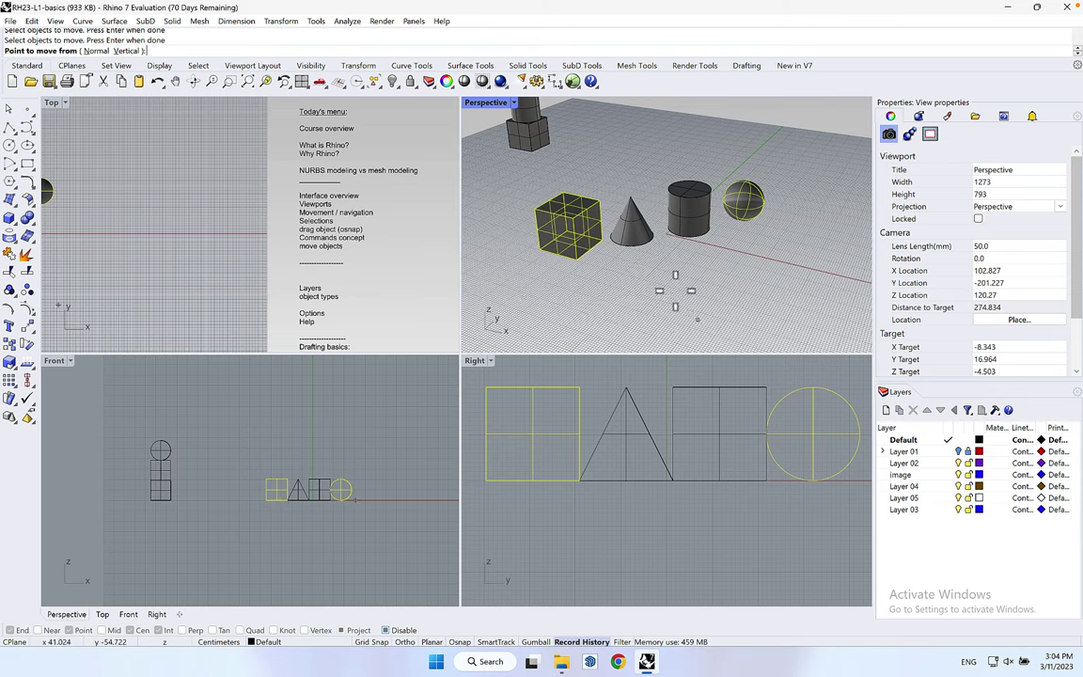
left_click(507, 268)
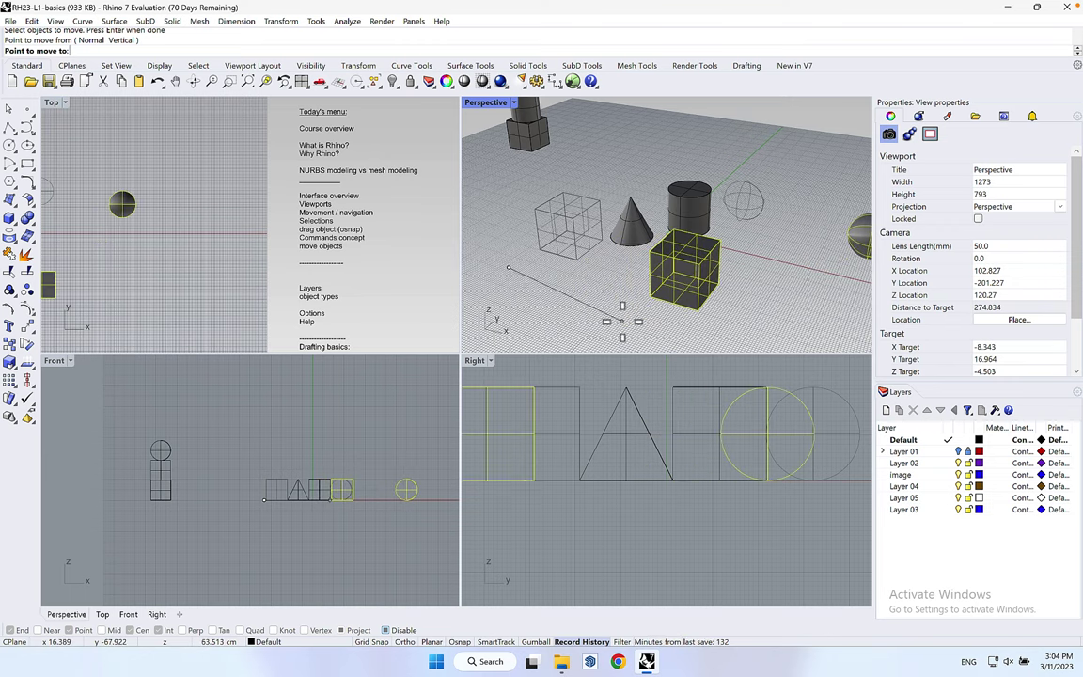
key("Escape")
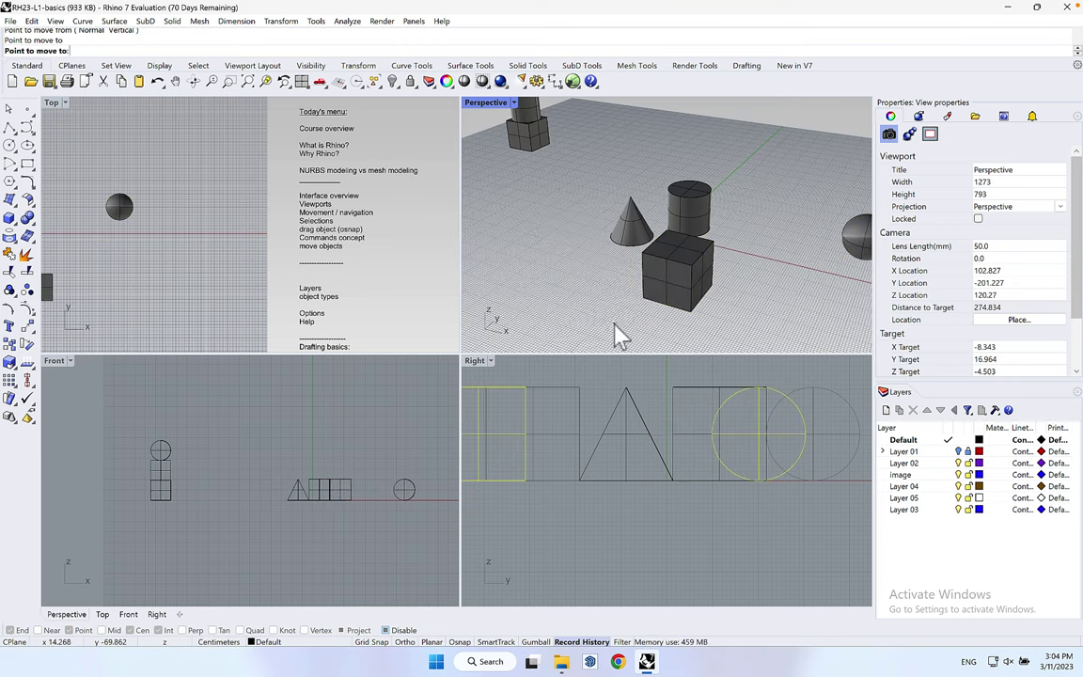
scroll(617, 327, "down", 3)
right_click_drag(617, 329, 757, 237)
scroll(745, 223, "up", 4)
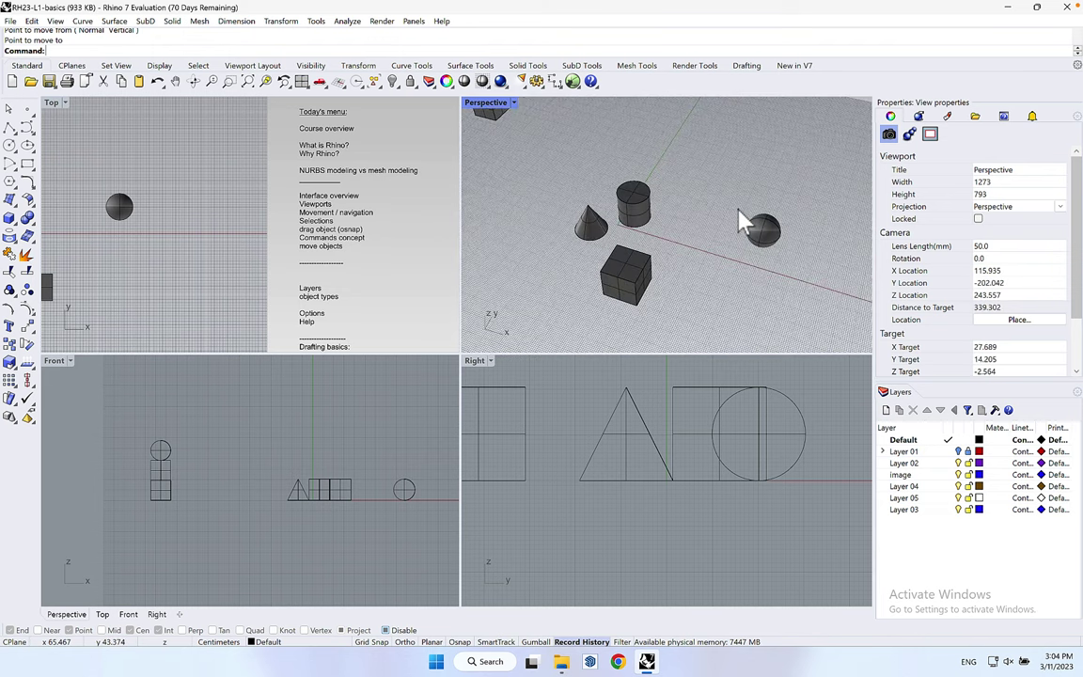
mouse_move(4, 4)
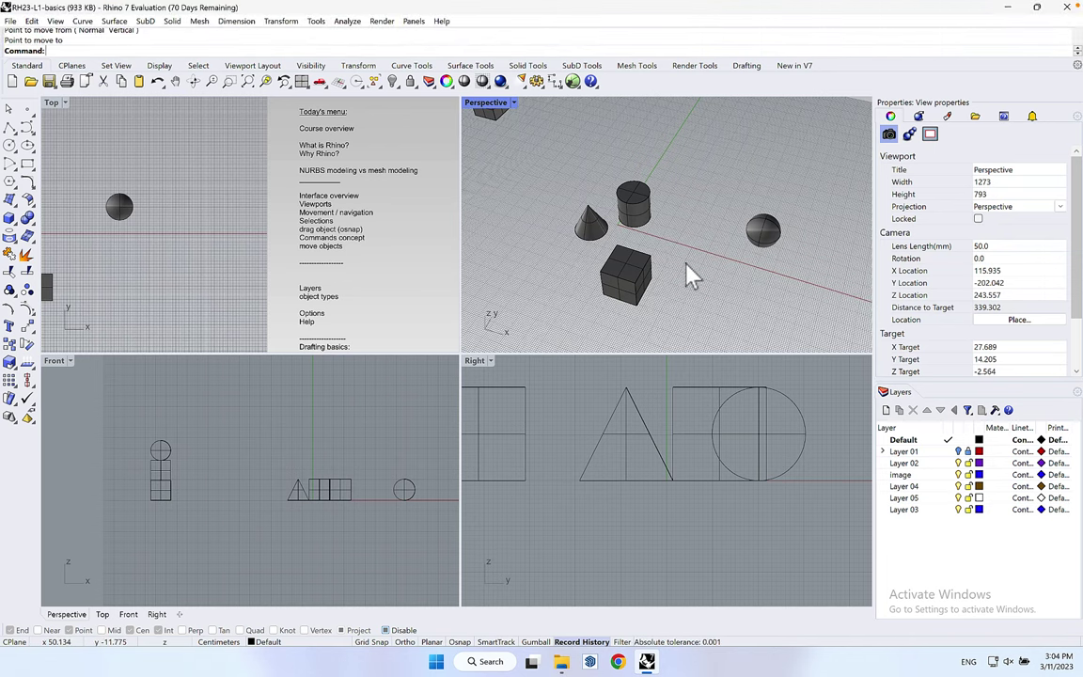
left_click(764, 234)
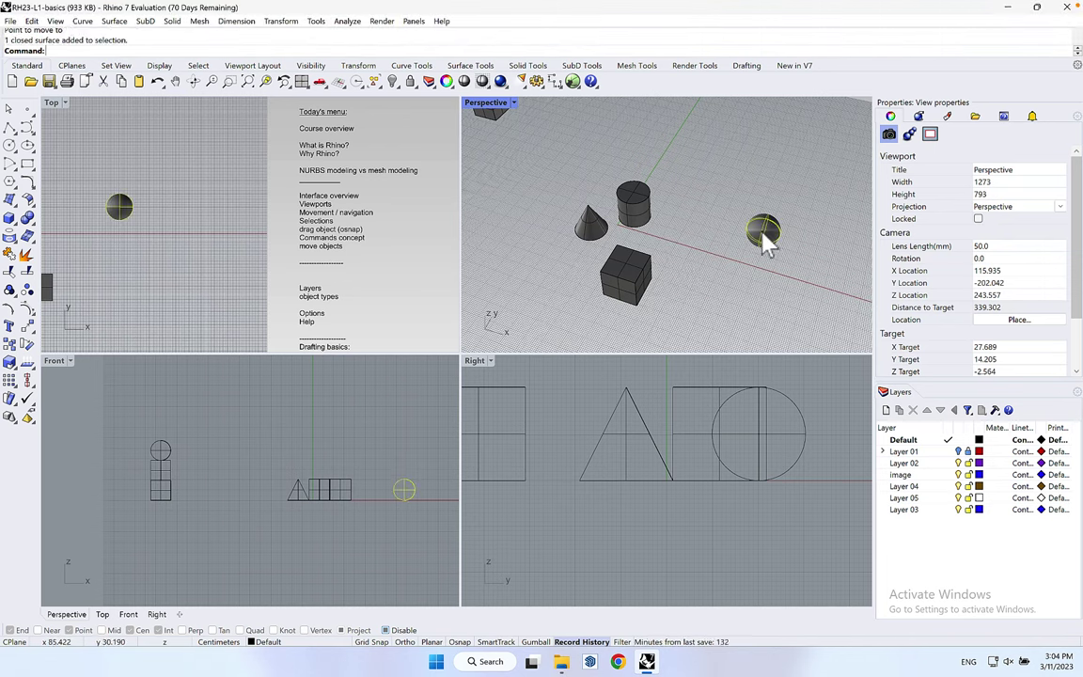
left_click(738, 199)
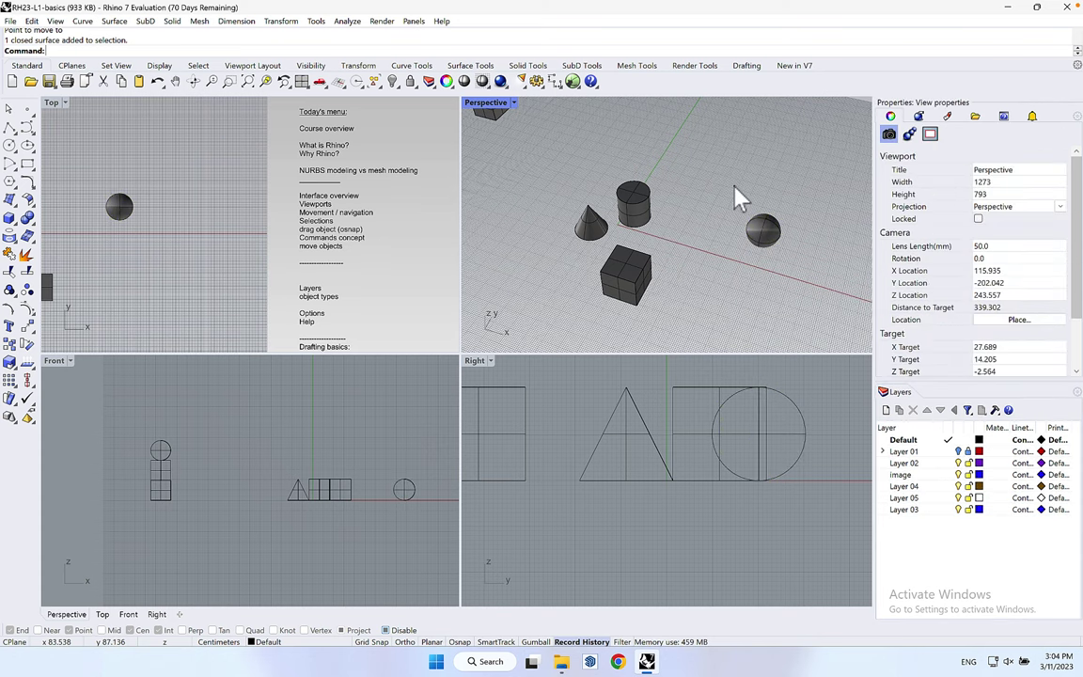
- Move the cylinder and cone together by exactly 100 cm, diagonally toward the back of the ground plane in the Perspective viewport
type("Move")
key("Return")
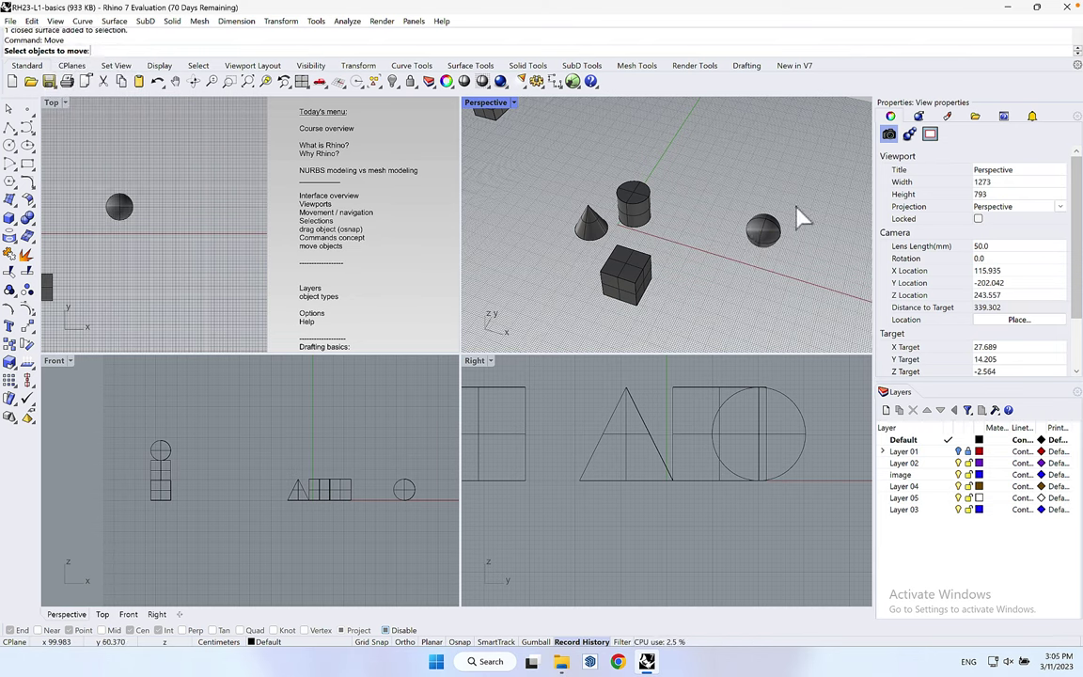
left_click(648, 211)
left_click(593, 230)
key("Return")
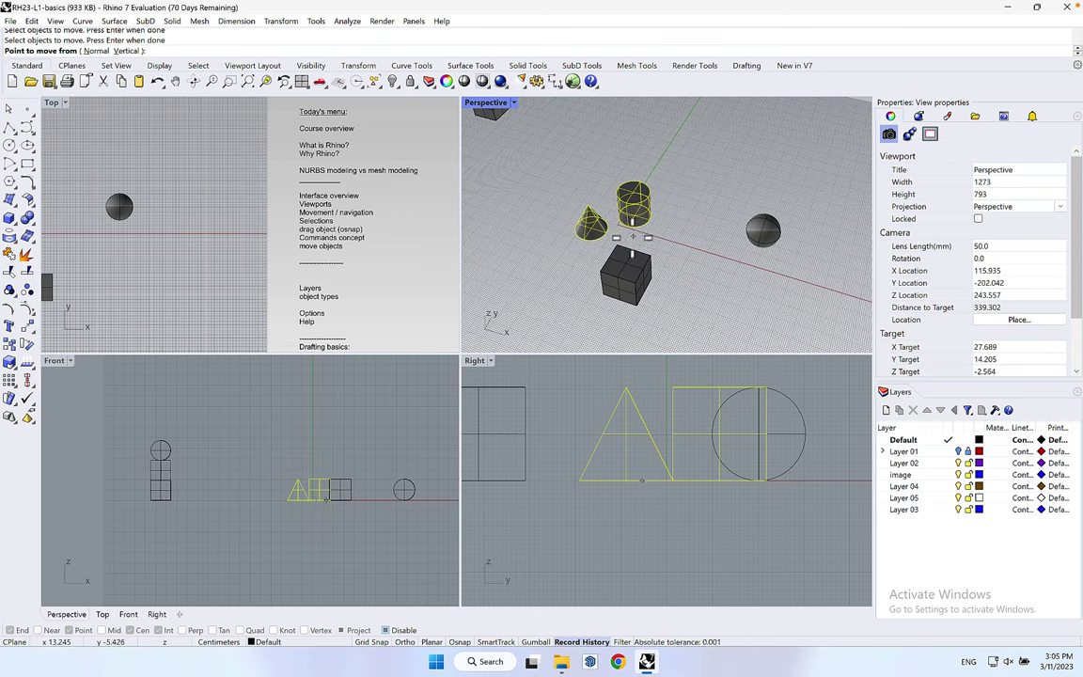
left_click(643, 480)
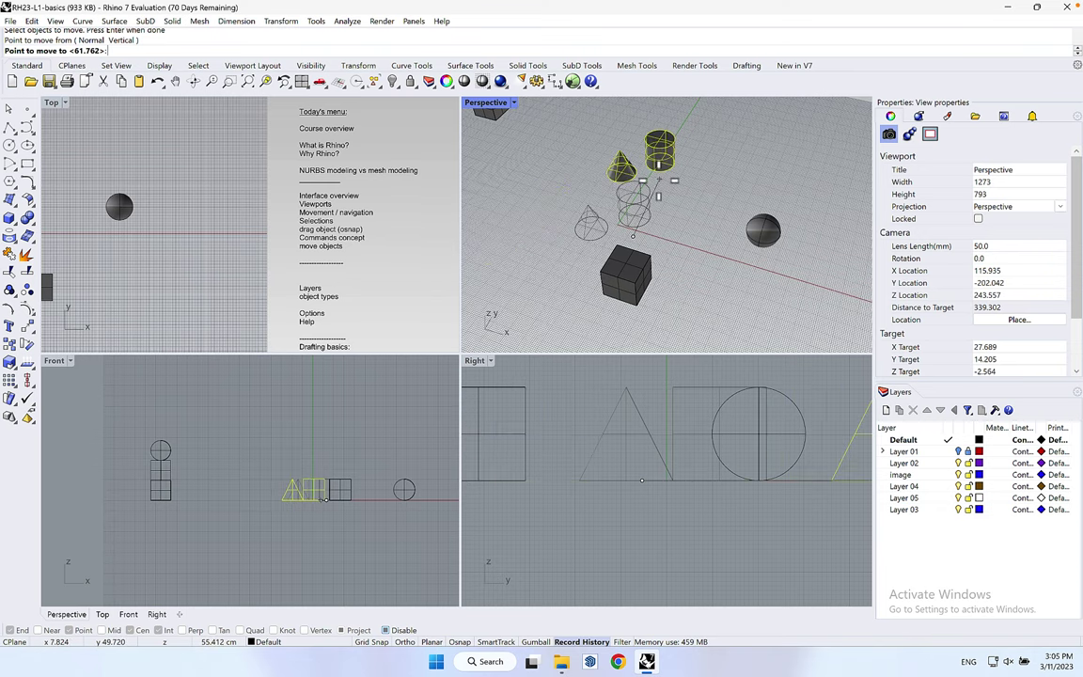
type("100")
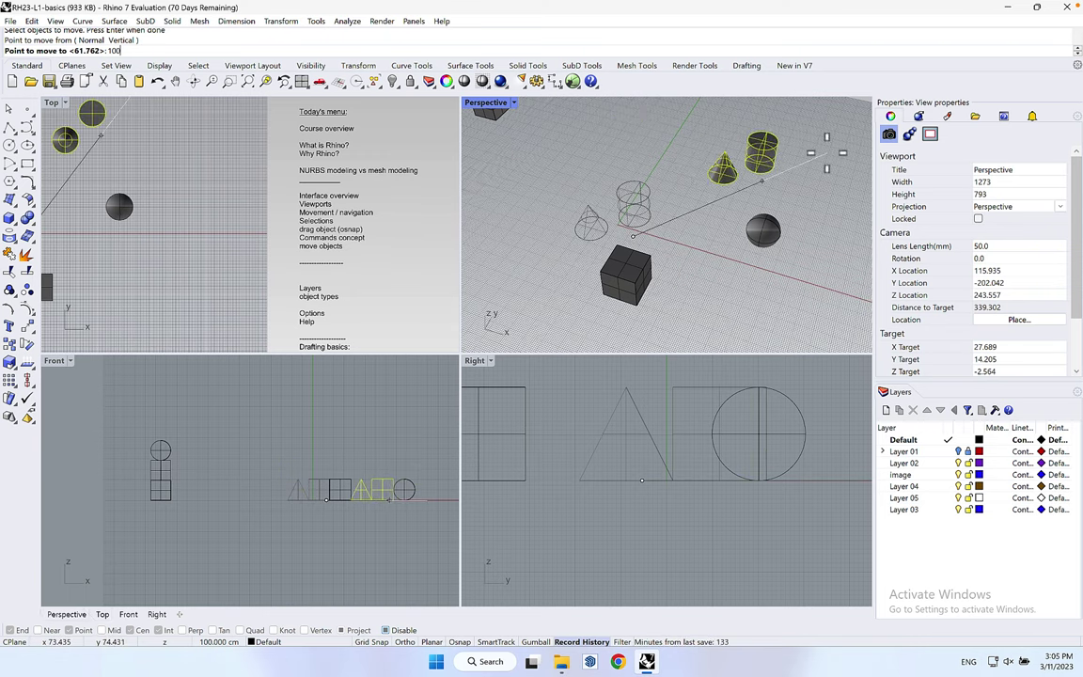
left_click(738, 172)
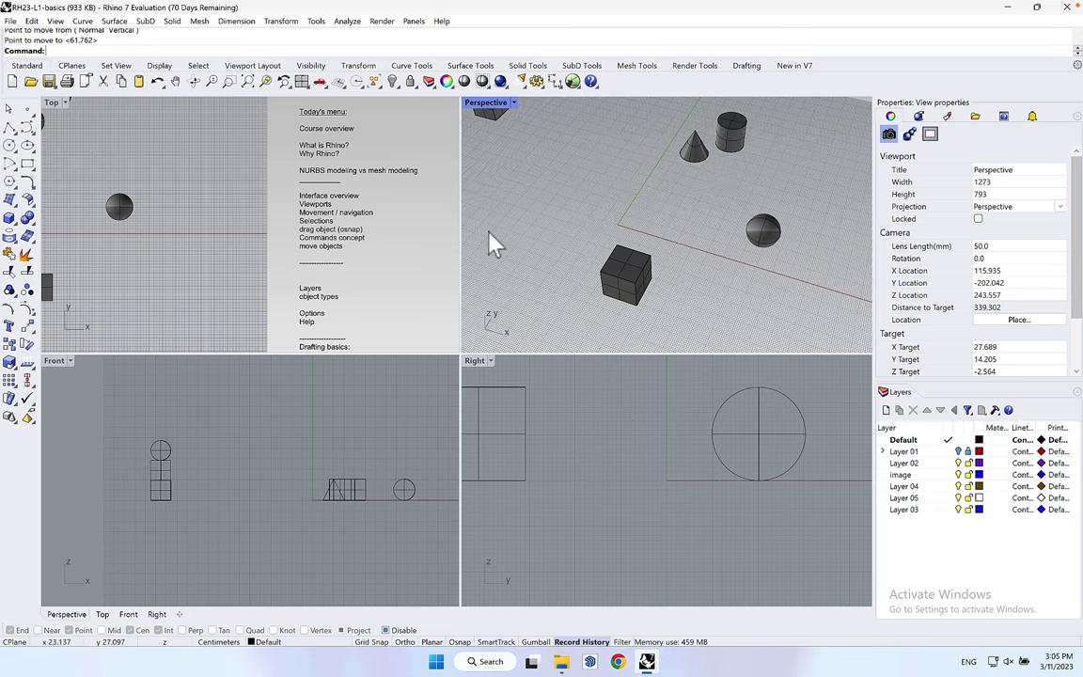
- Move the box 60 cm in the positive X direction in the Top viewport, placing it in line with the sphere
right_click_drag(39, 289, 131, 259)
left_click(131, 259)
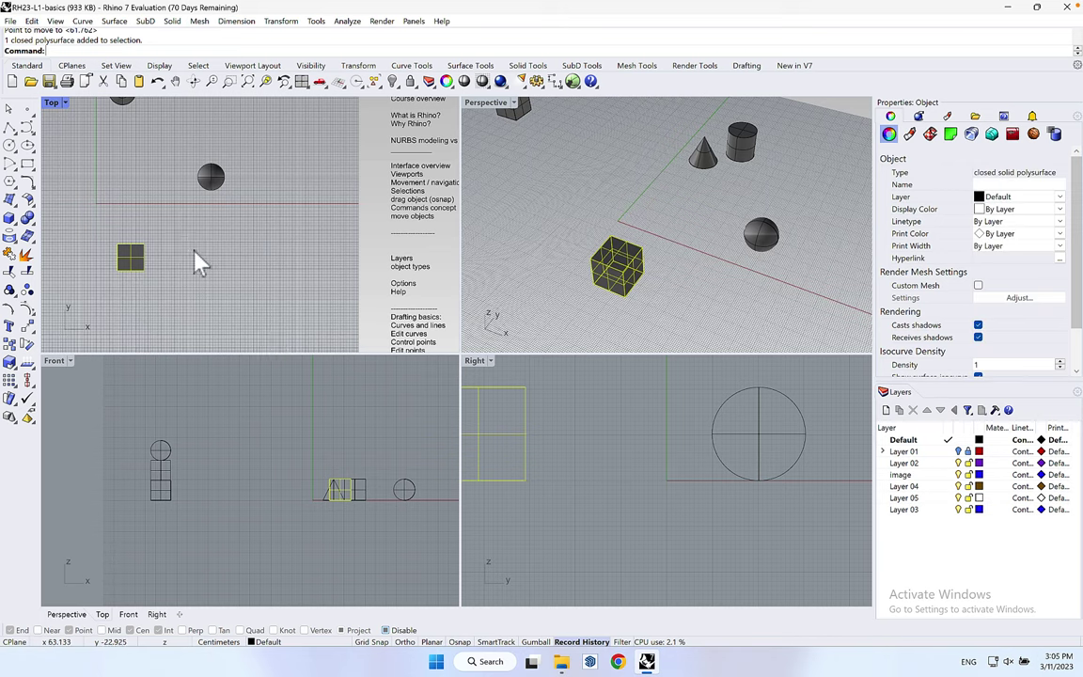
right_click_drag(208, 259, 242, 264)
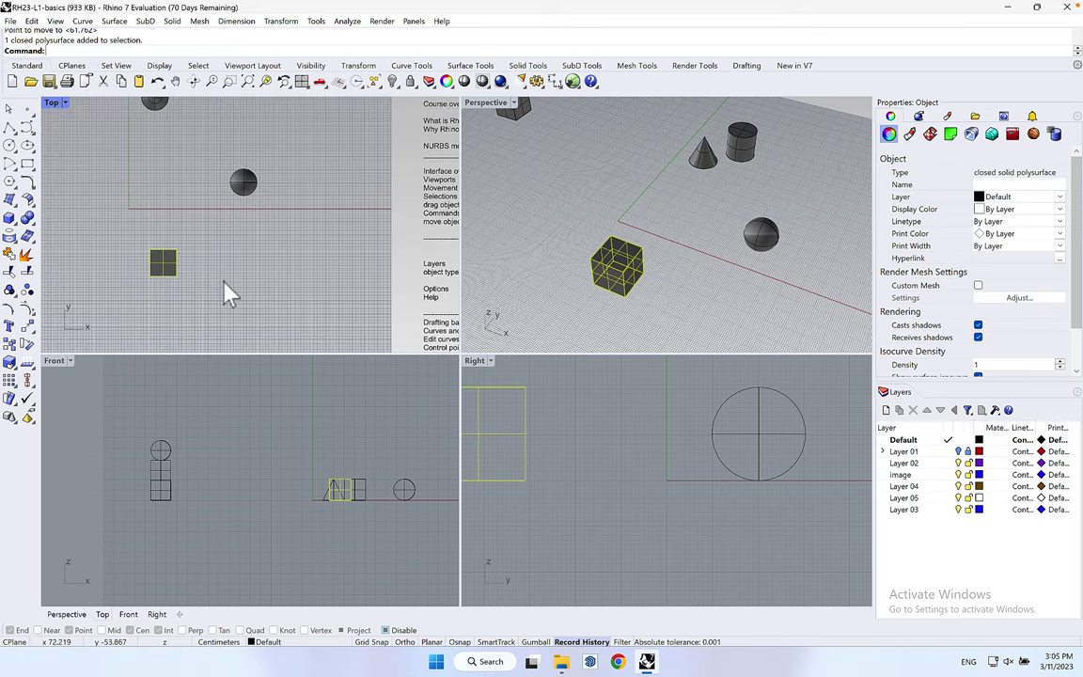
left_click(223, 289)
left_click(27, 326)
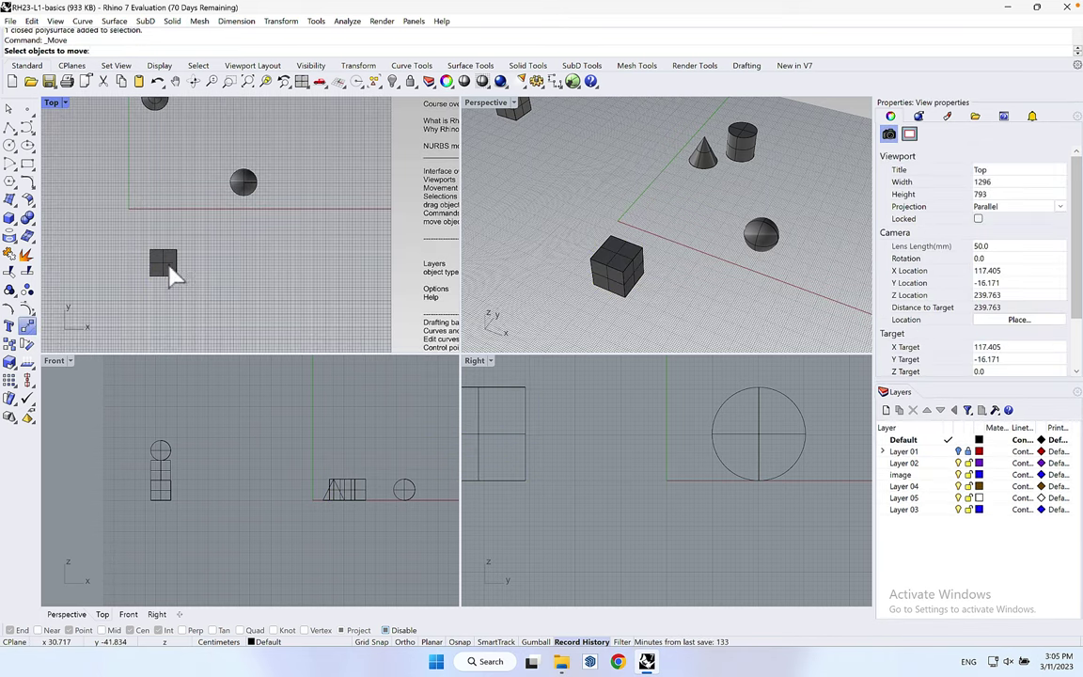
left_click(172, 270)
key("Return")
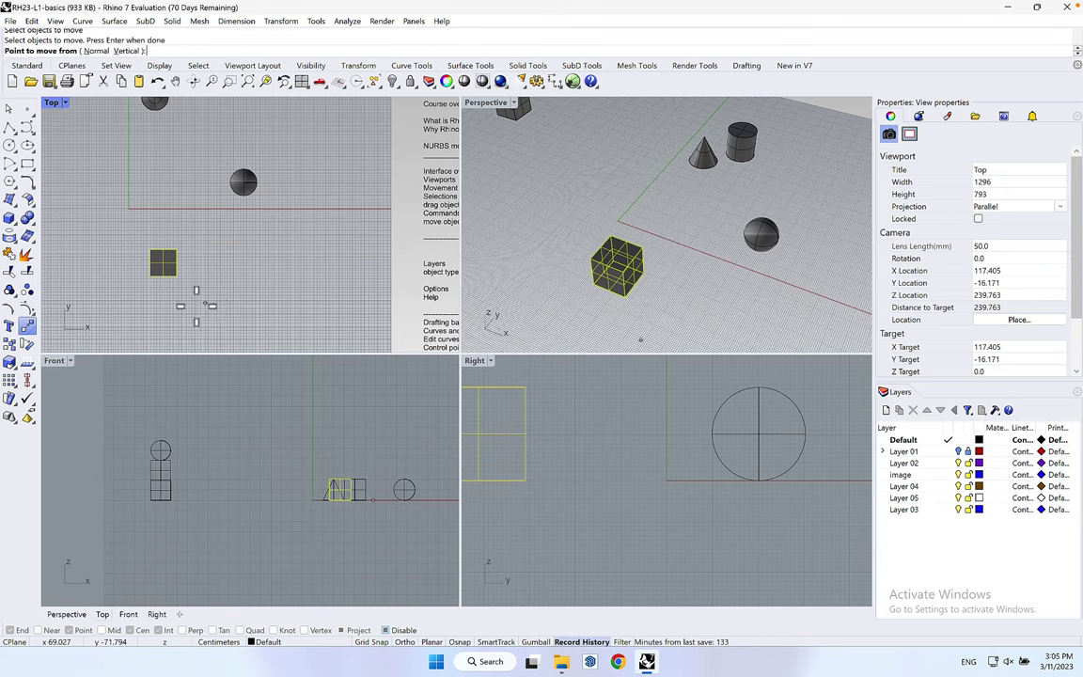
left_click(156, 303)
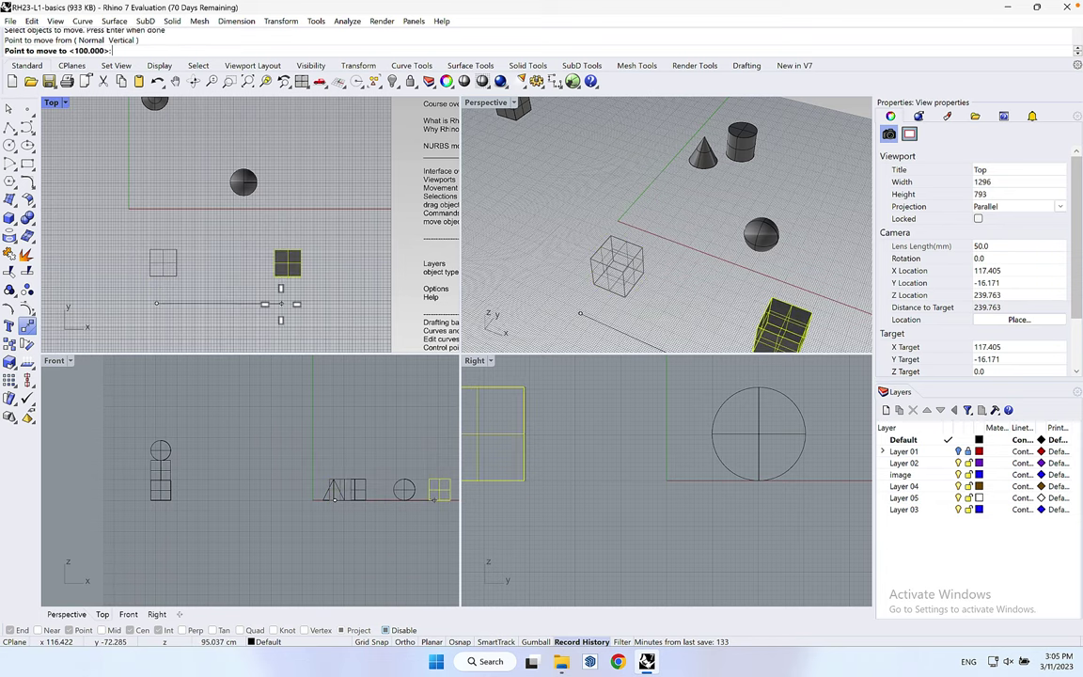
type("60")
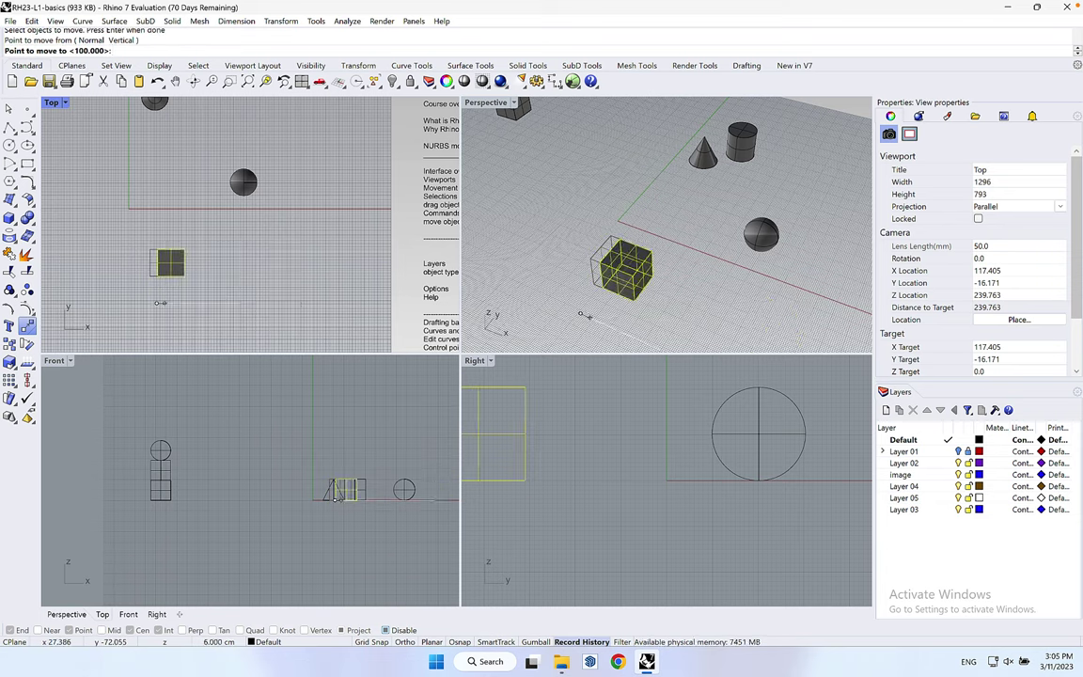
key("Return")
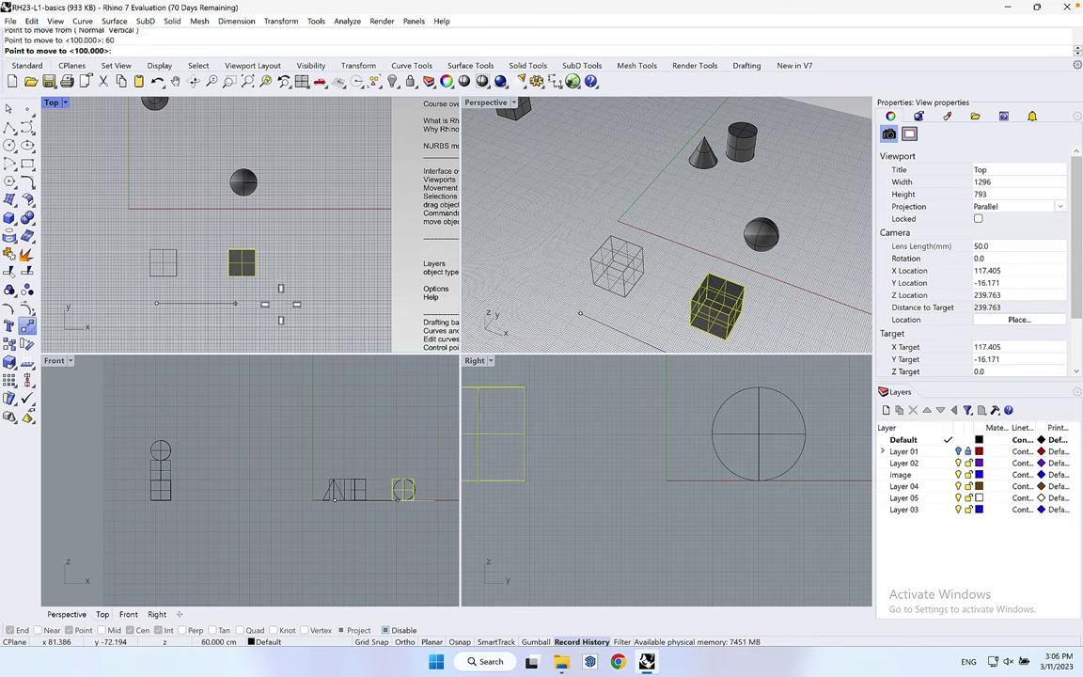
left_click(280, 304)
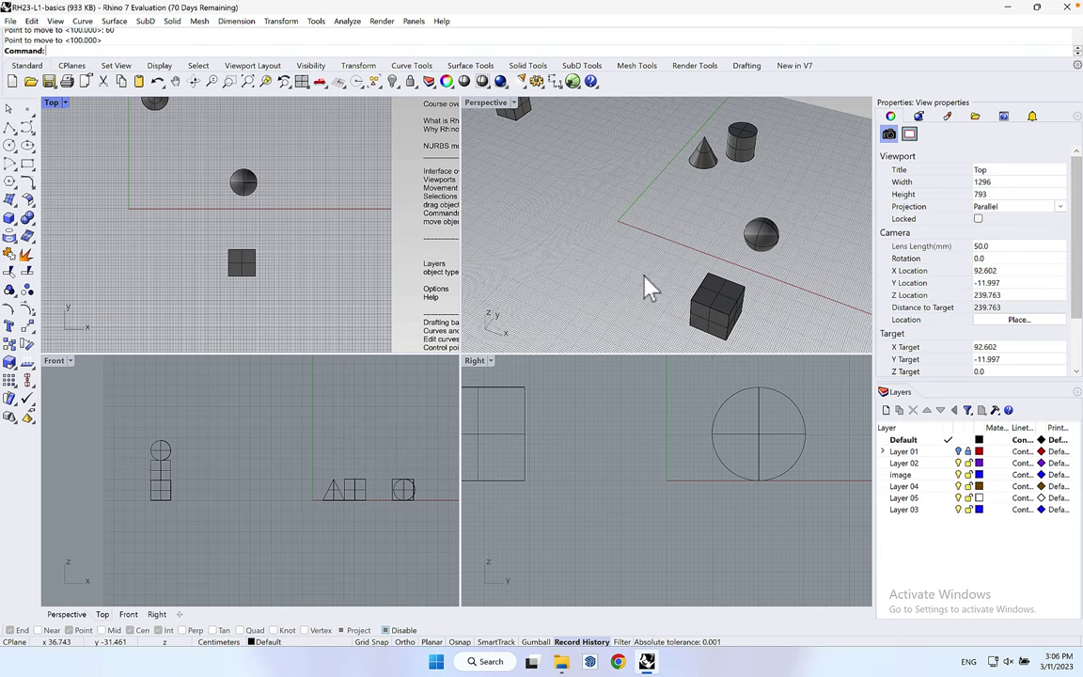
- Draw an open degree-3 control point curve in the Top viewport, arching over the origin and hooking back below it, using eight points
right_click_drag(648, 285, 613, 216)
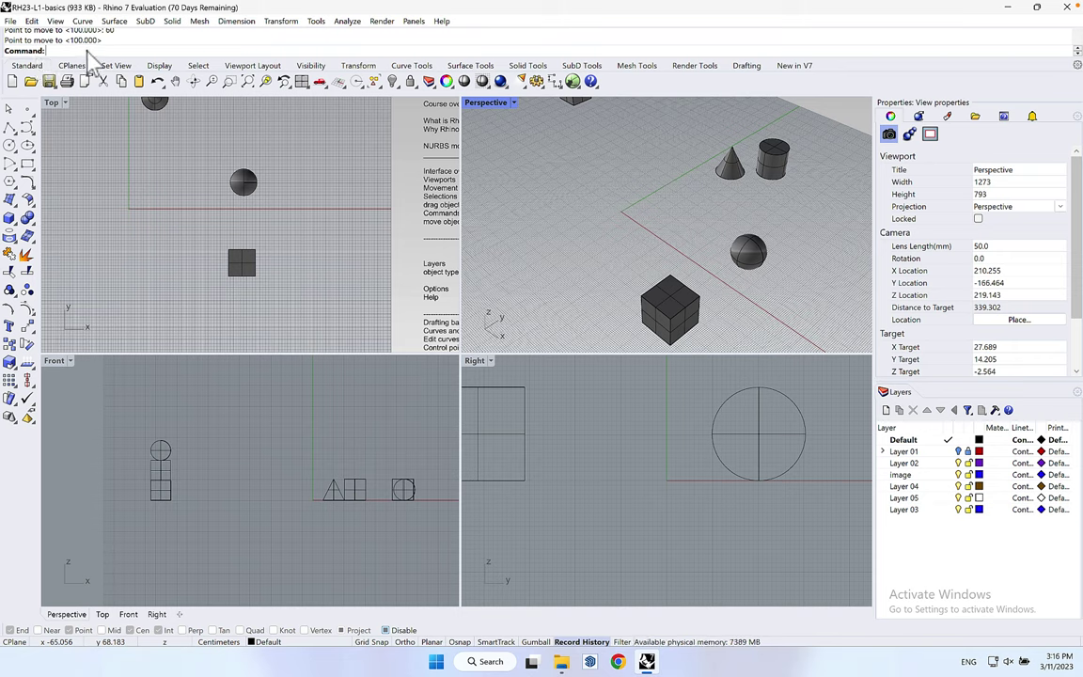
left_click(25, 130)
scroll(184, 219, "down", 2)
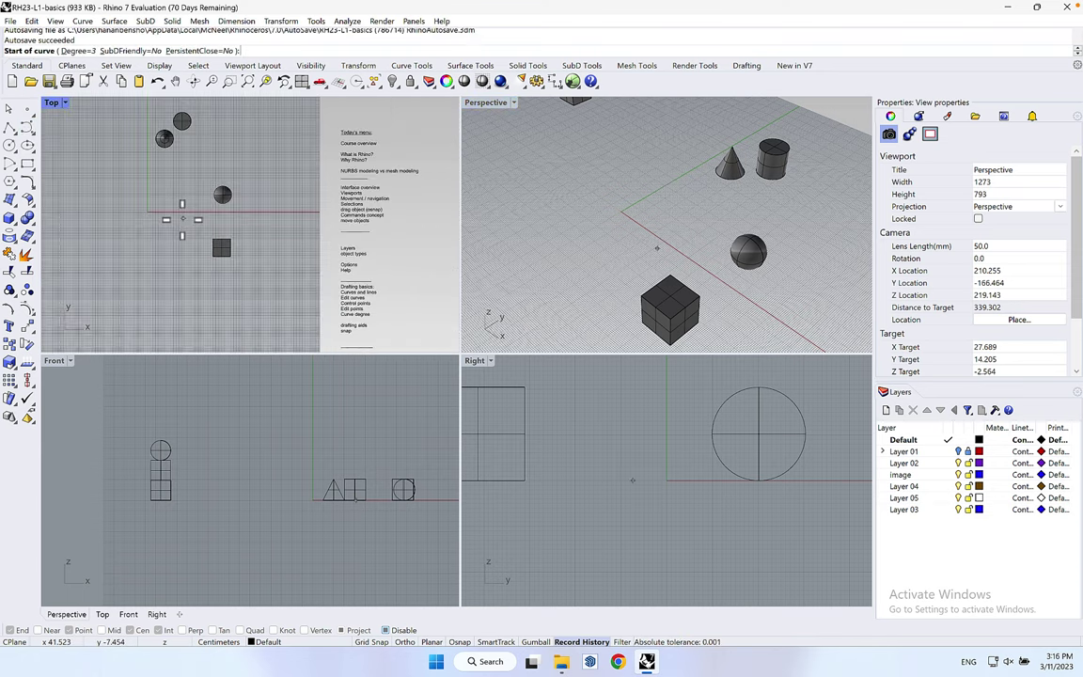
scroll(165, 243, "up", 1)
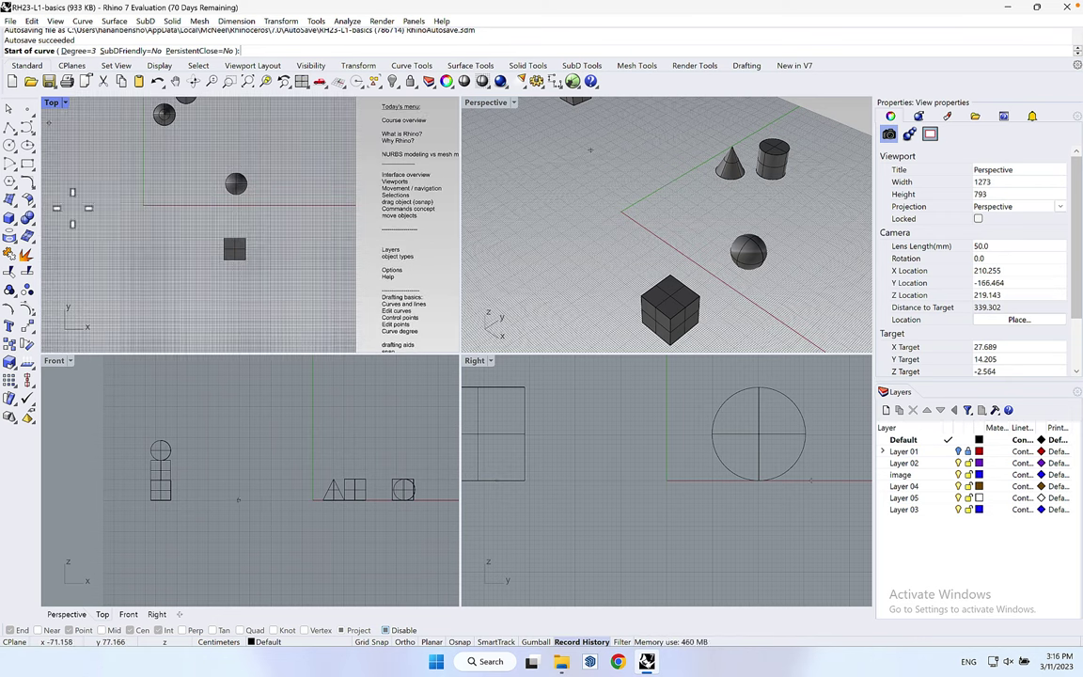
left_click(99, 296)
left_click(58, 227)
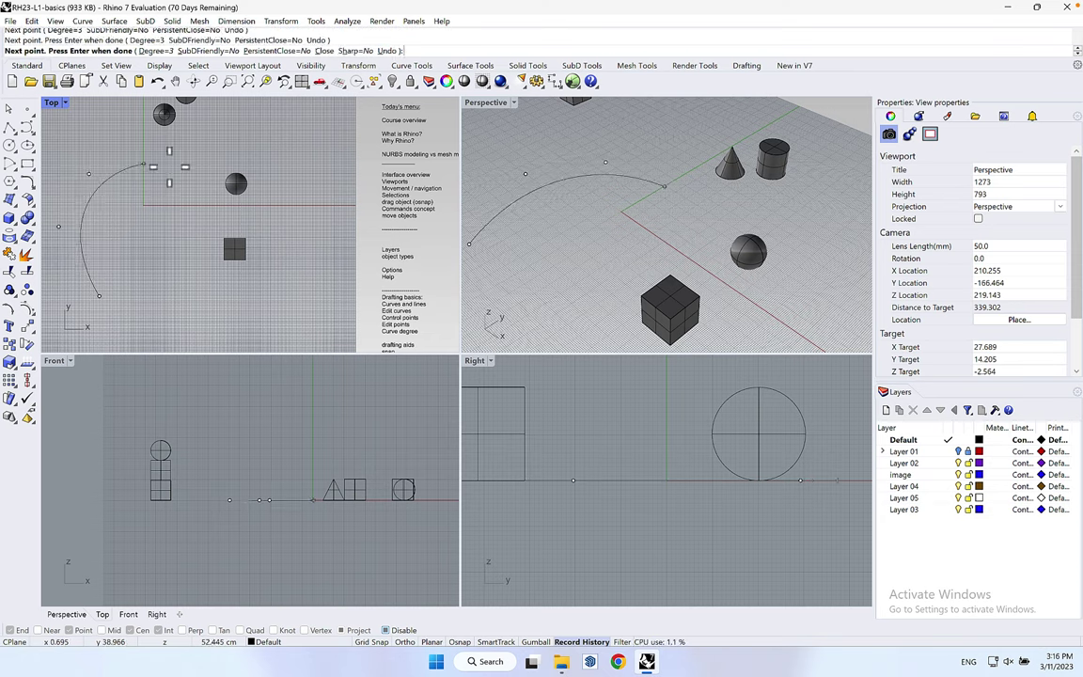
left_click(169, 167)
left_click(188, 230)
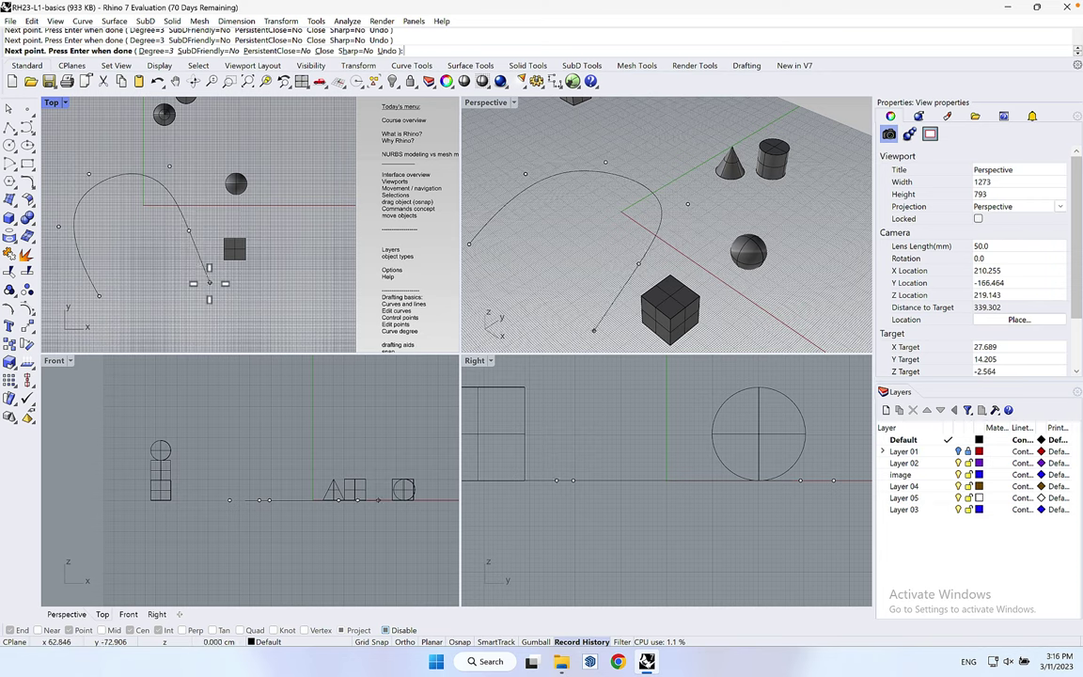
left_click(208, 282)
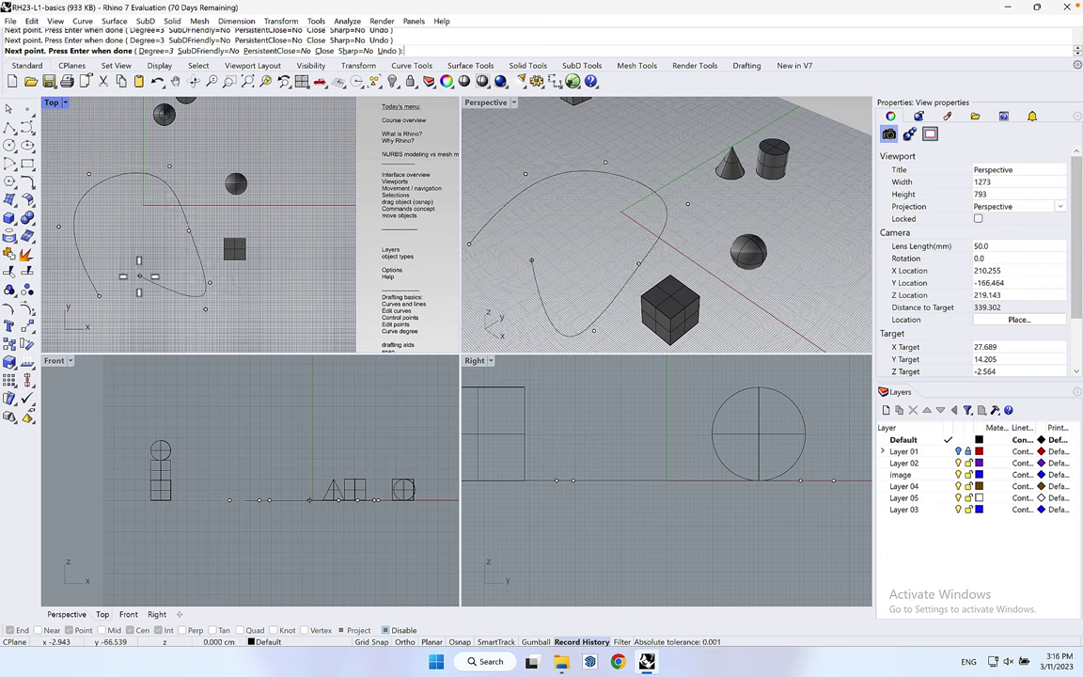
left_click(139, 276)
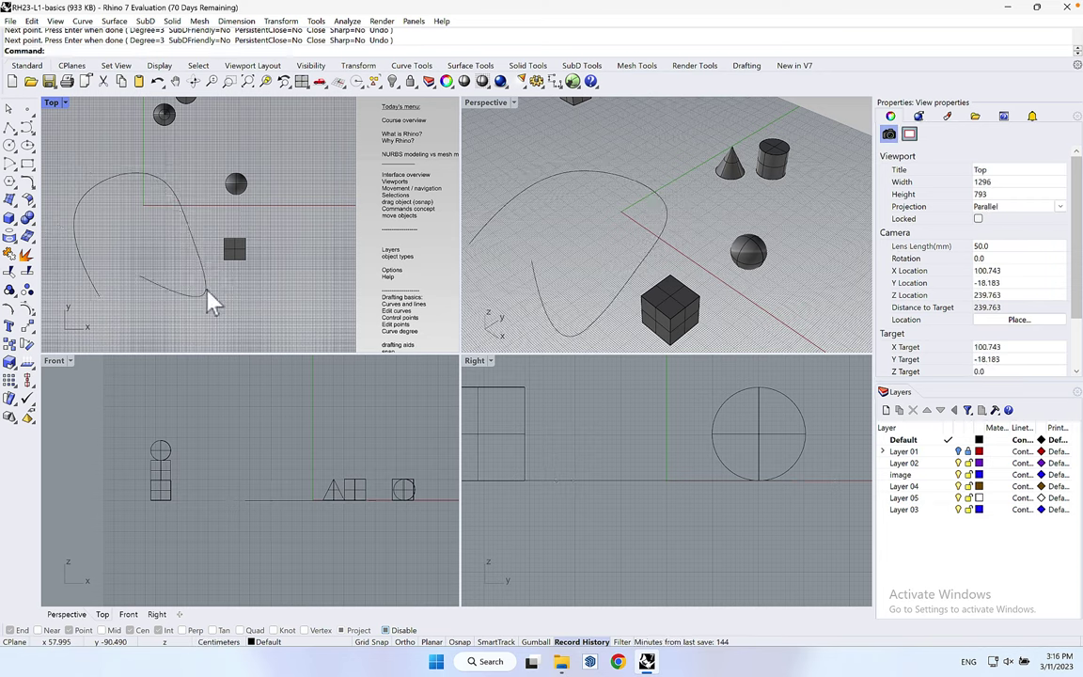
key("Return")
left_click(247, 283)
right_click_drag(240, 280, 274, 267)
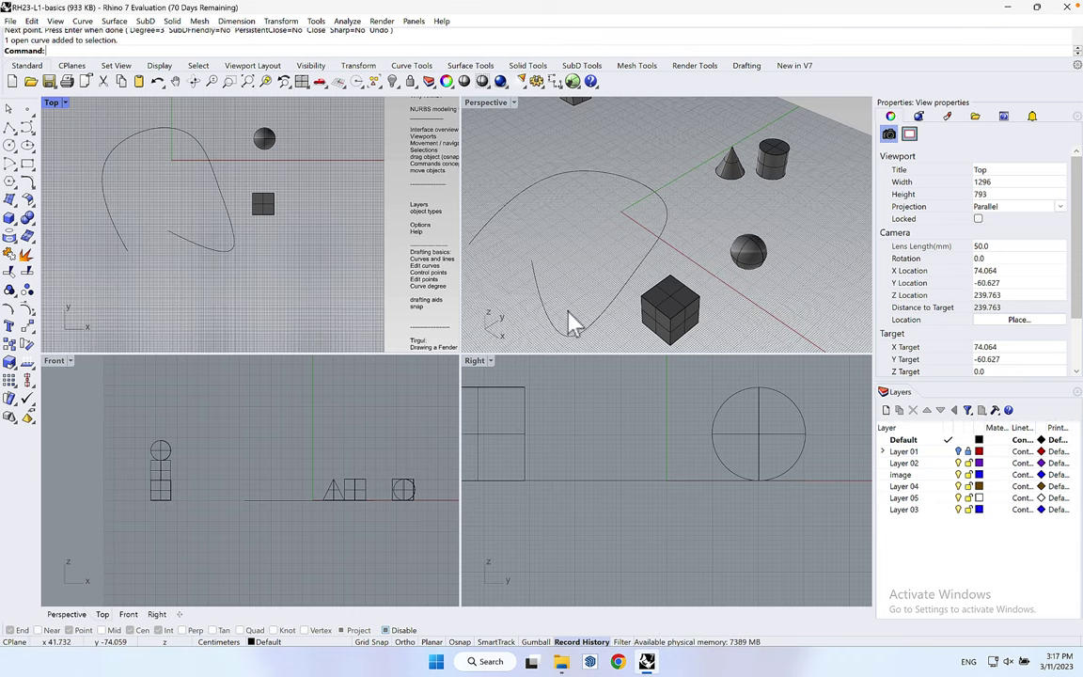
- Move the box and sphere together across the ground plane toward the cylinder and cone, picking both points freehand in the Perspective viewport
left_click(682, 303)
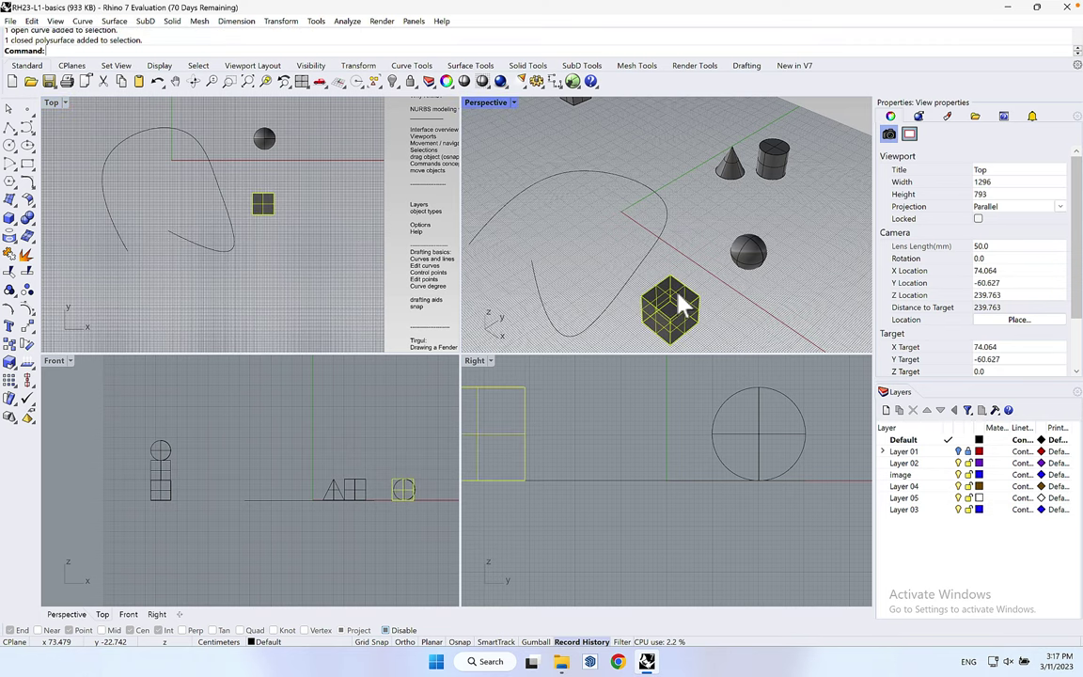
left_click(750, 255, "shift")
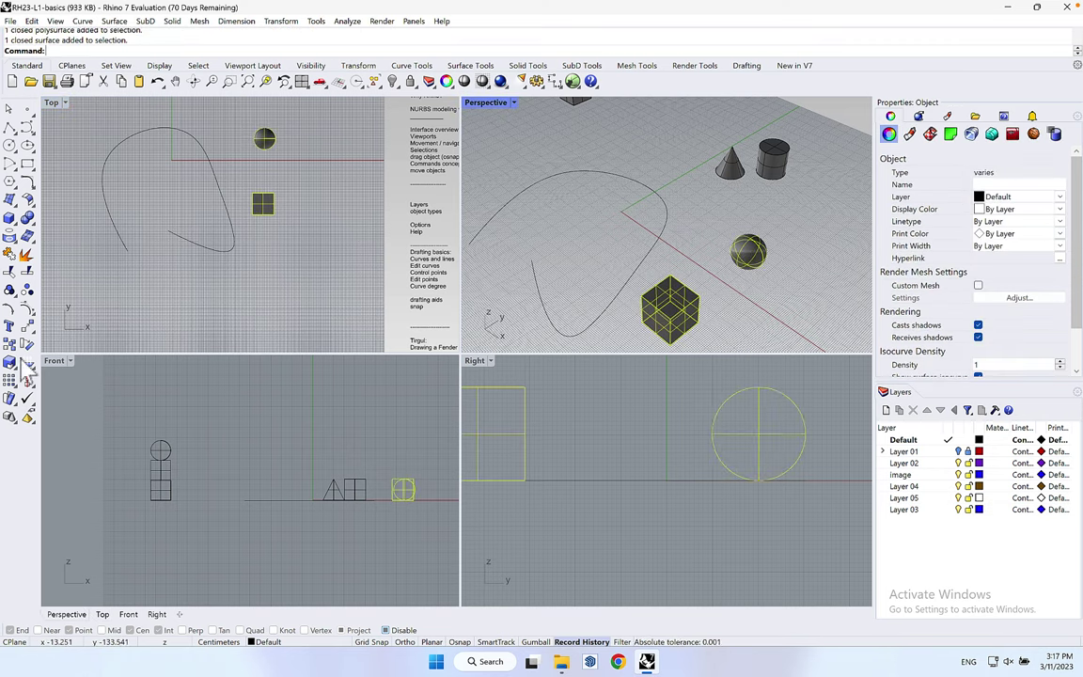
left_click(28, 326)
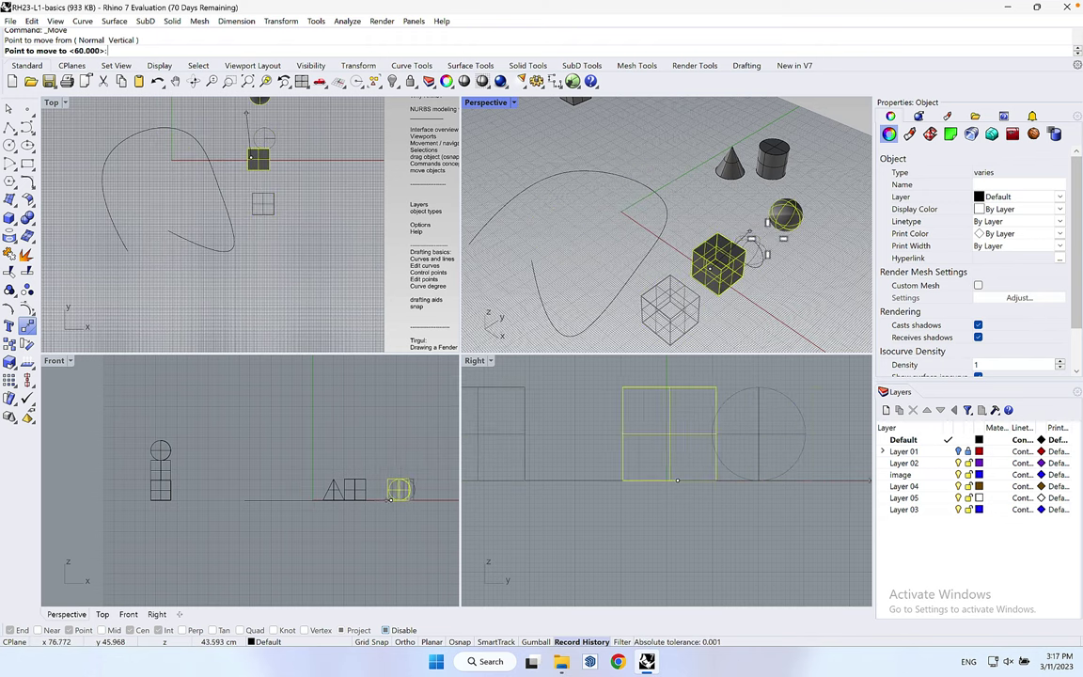
left_click(762, 250)
left_click(738, 242)
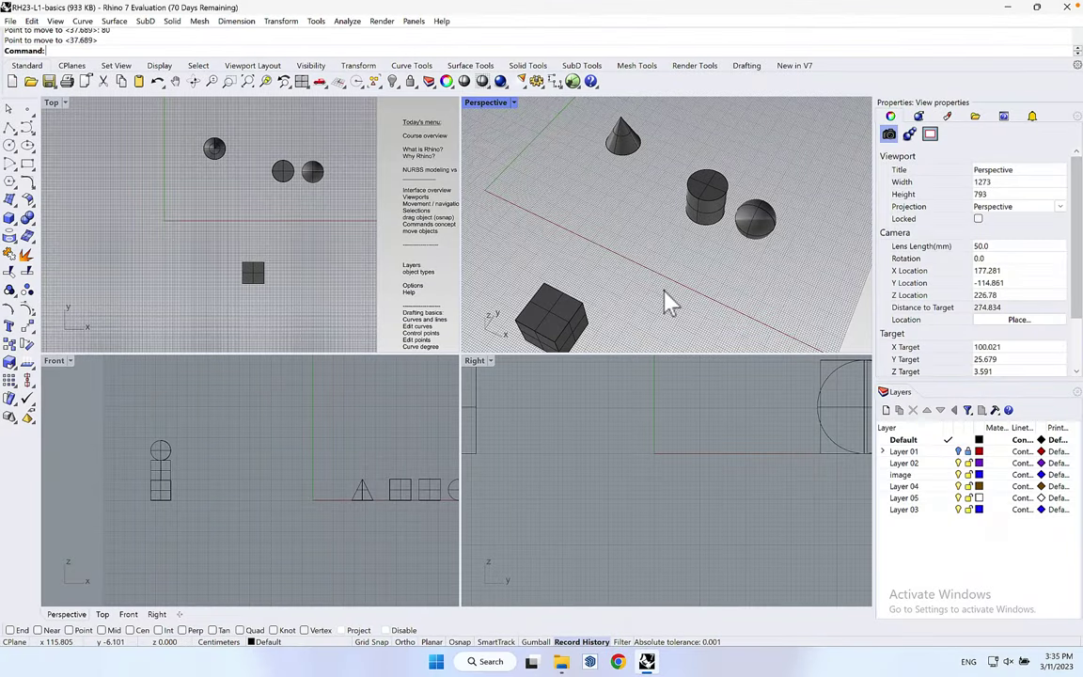
- Turn on Ortho and move the box exactly 80 cm in the negative X direction in the Top viewport
right_click_drag(661, 301, 743, 287, "shift")
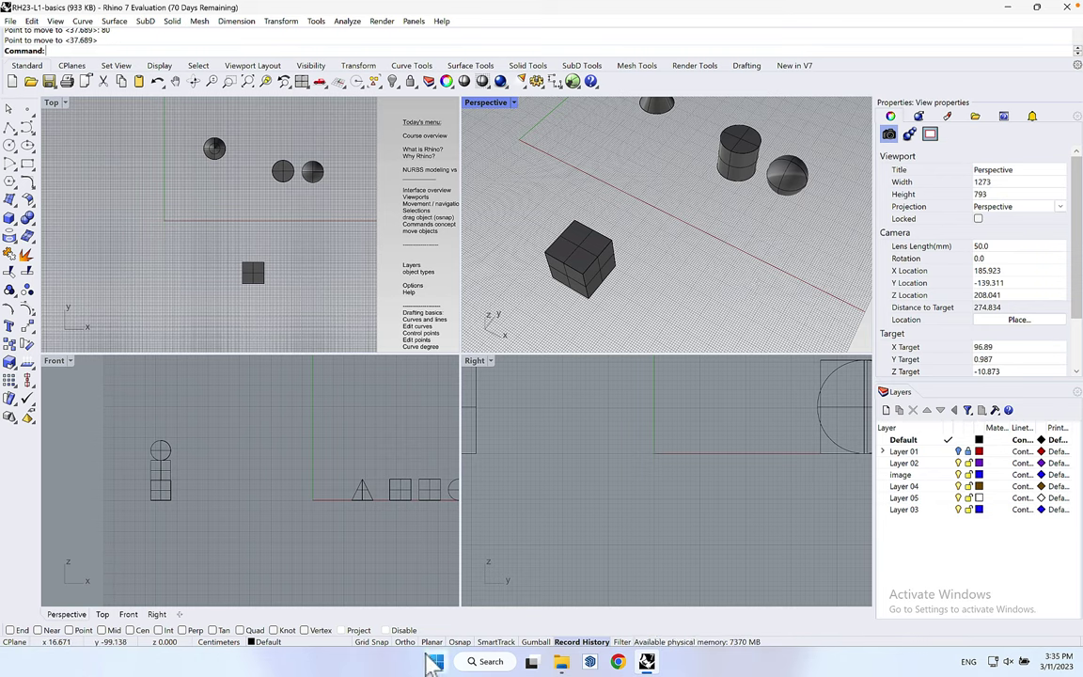
left_click(405, 641)
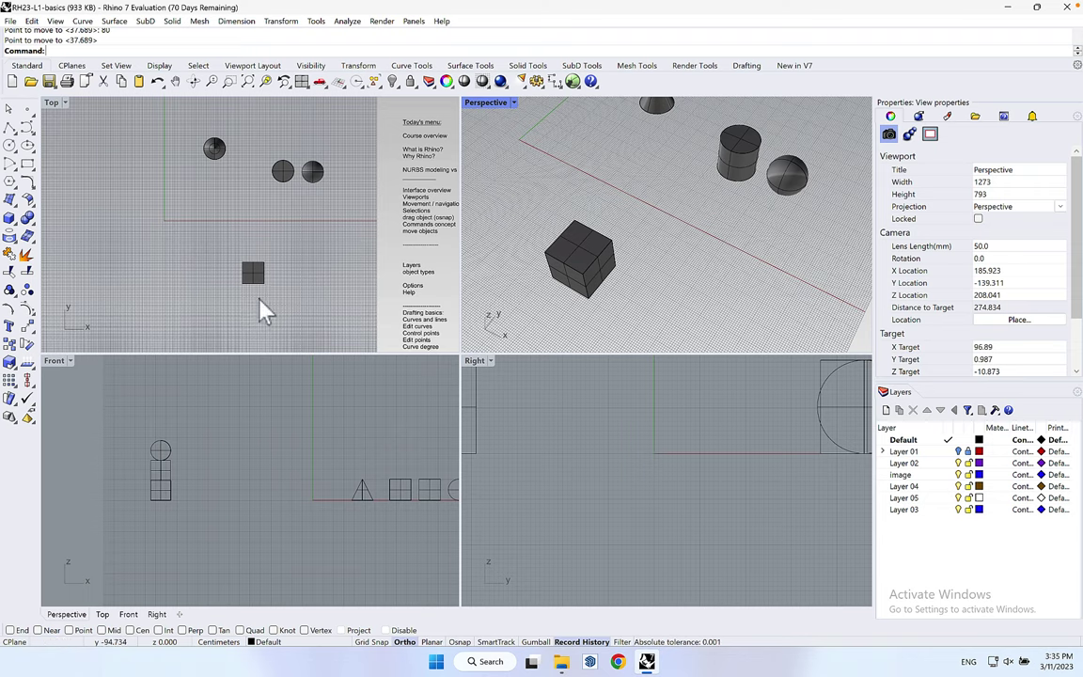
left_click(252, 275)
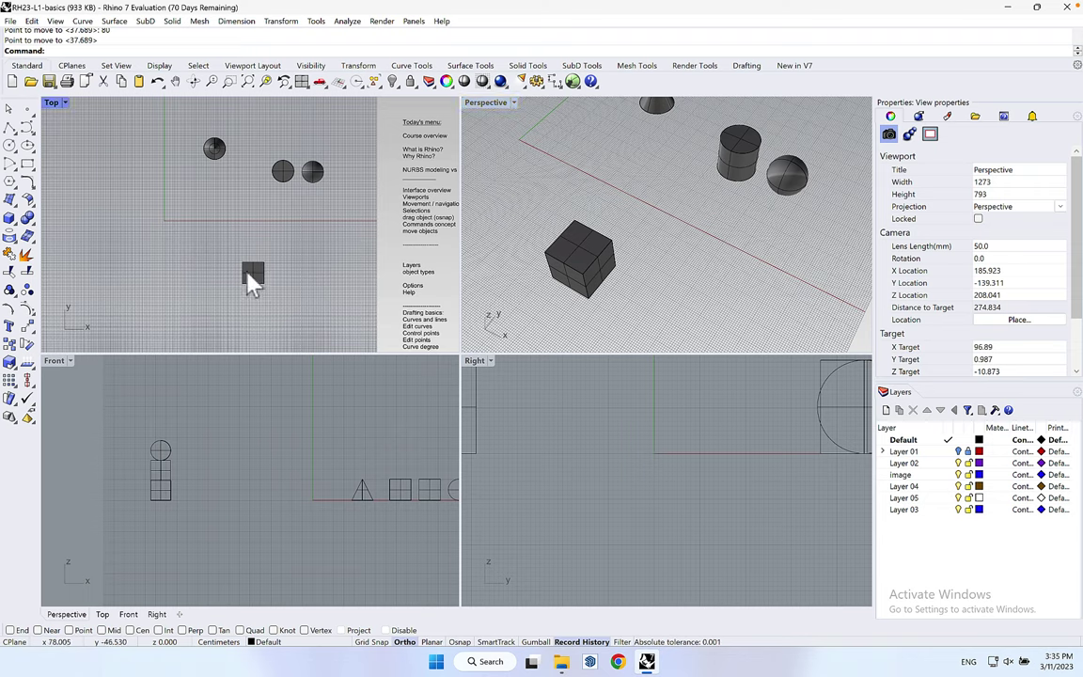
left_click(27, 325)
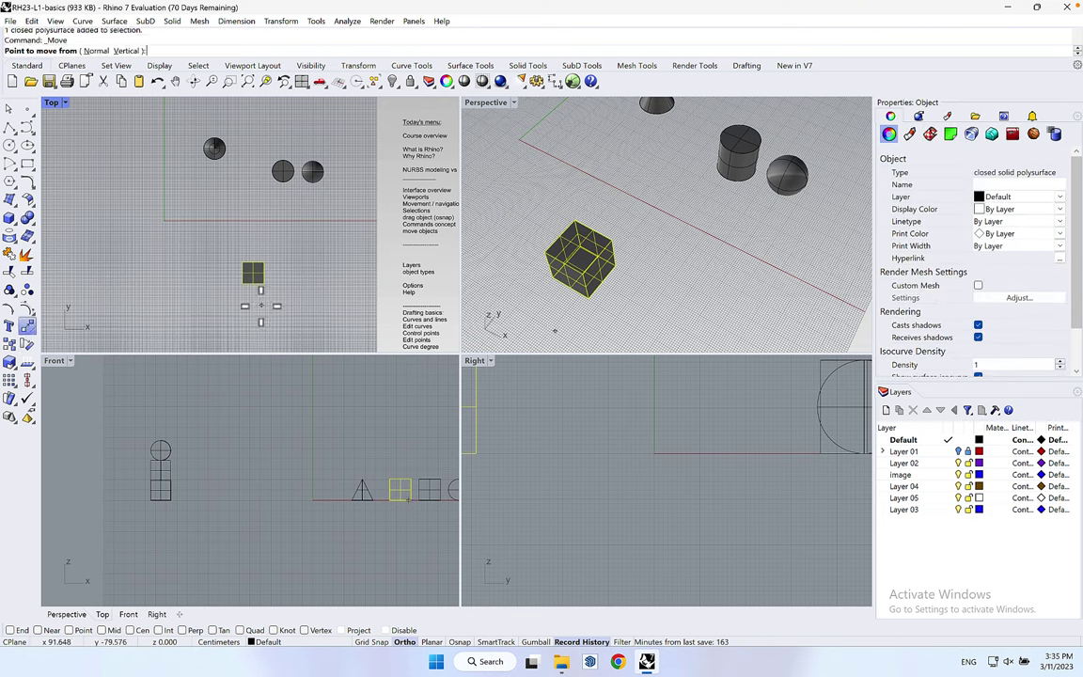
left_click(555, 331)
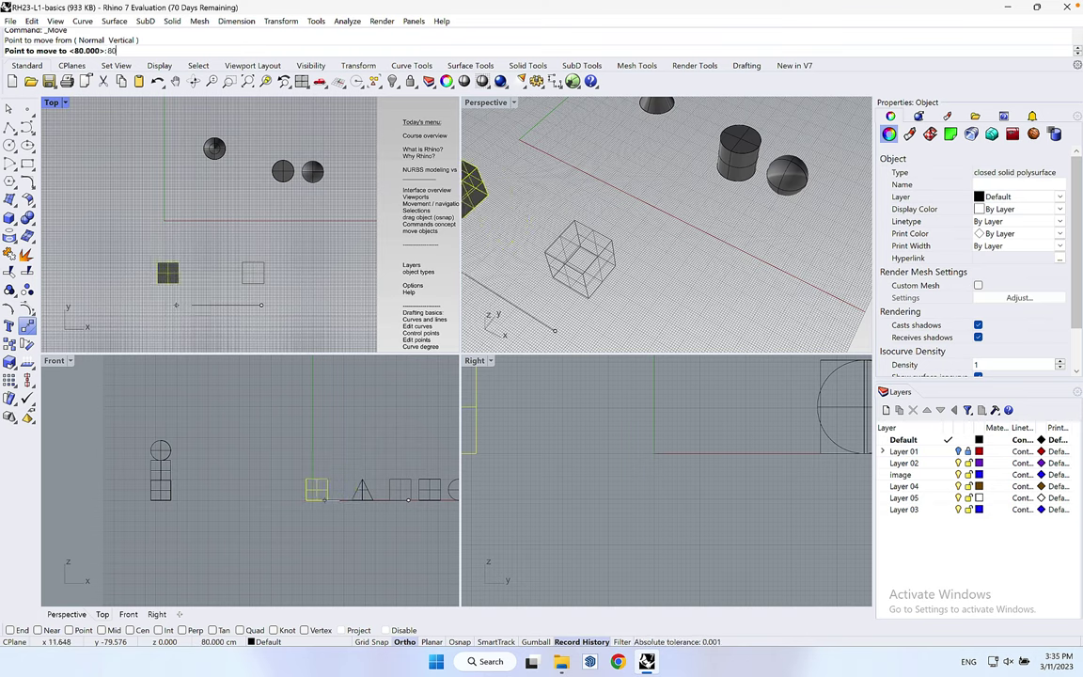
key("Return")
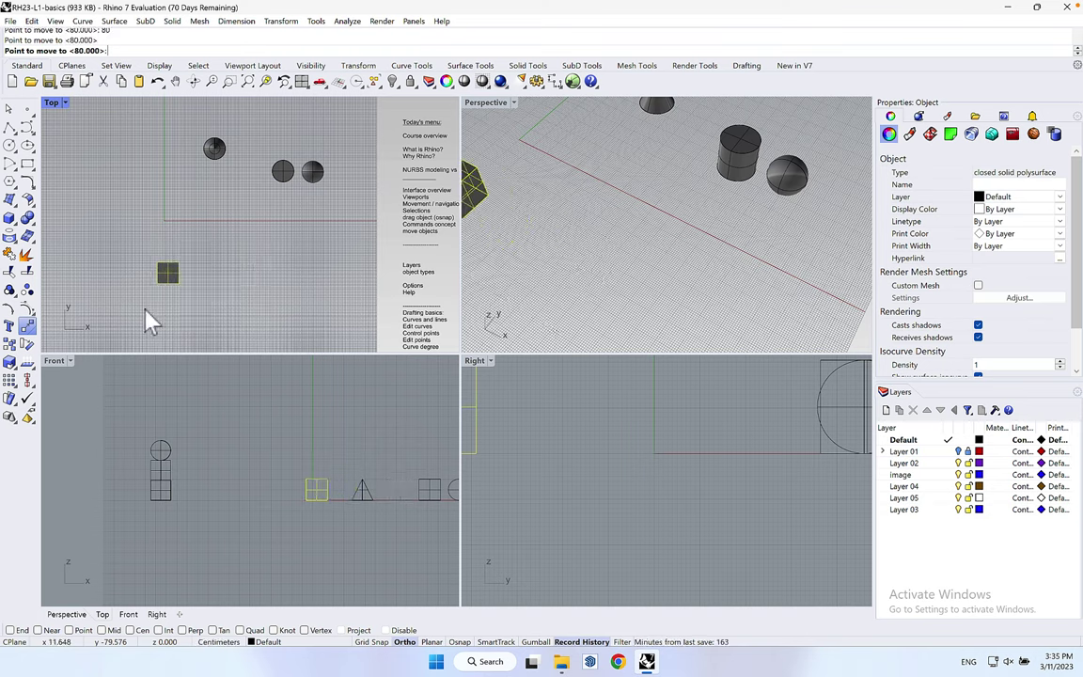
key("Escape")
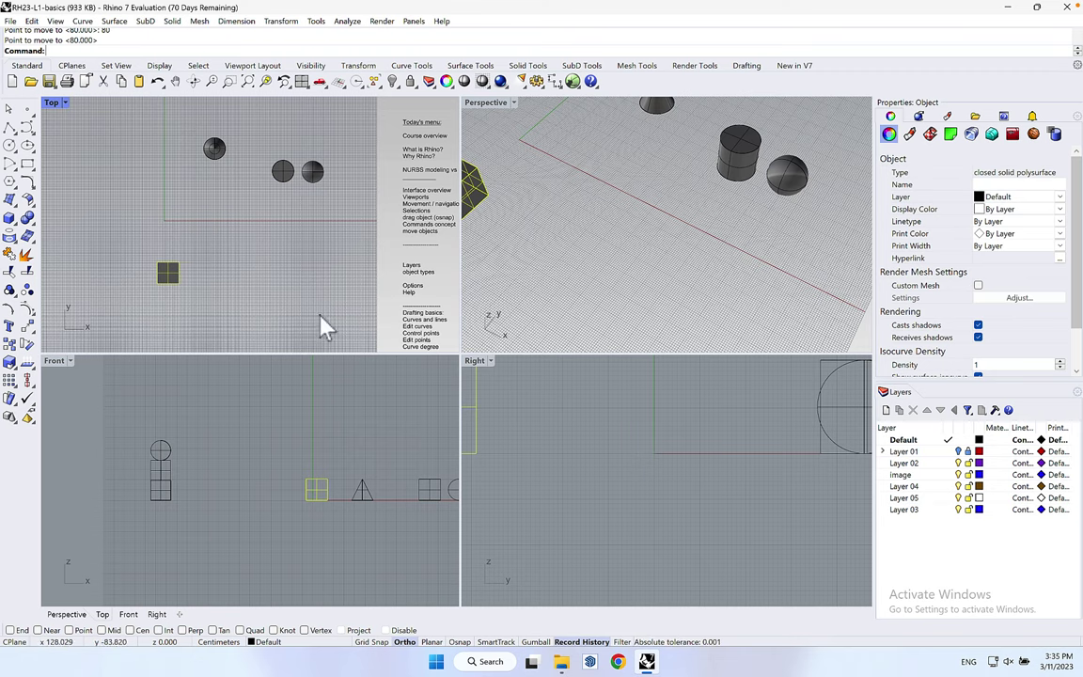
- Turn Ortho off and enable object snaps with only End and Mid active
left_click(457, 642)
left_click(458, 643)
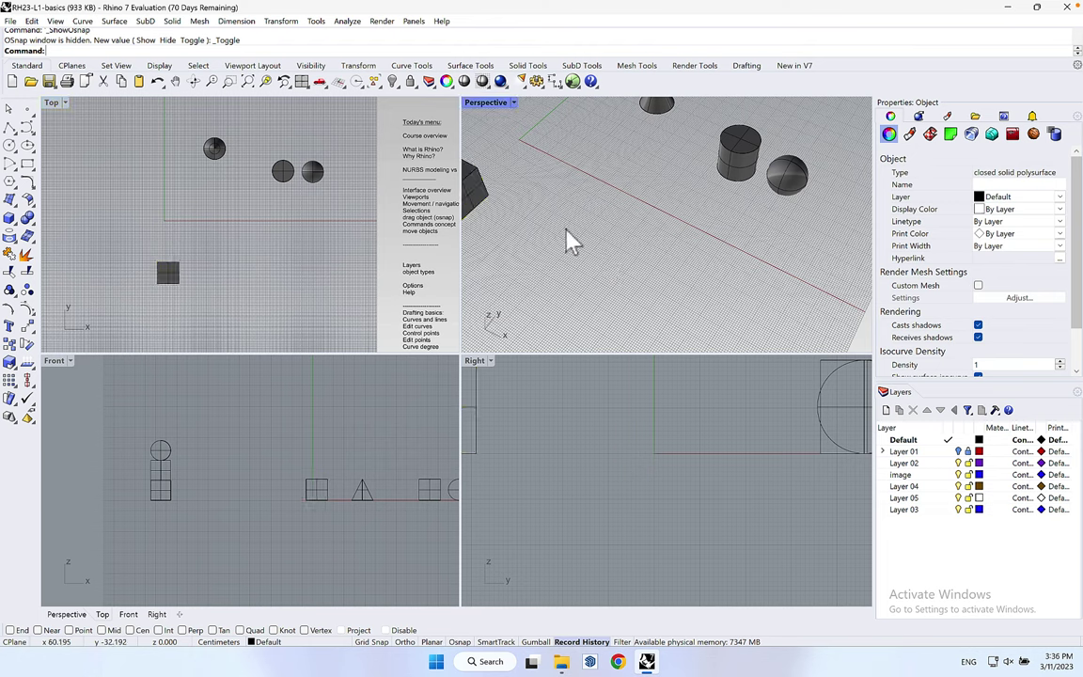
left_click(680, 246)
right_click_drag(680, 247, 639, 296)
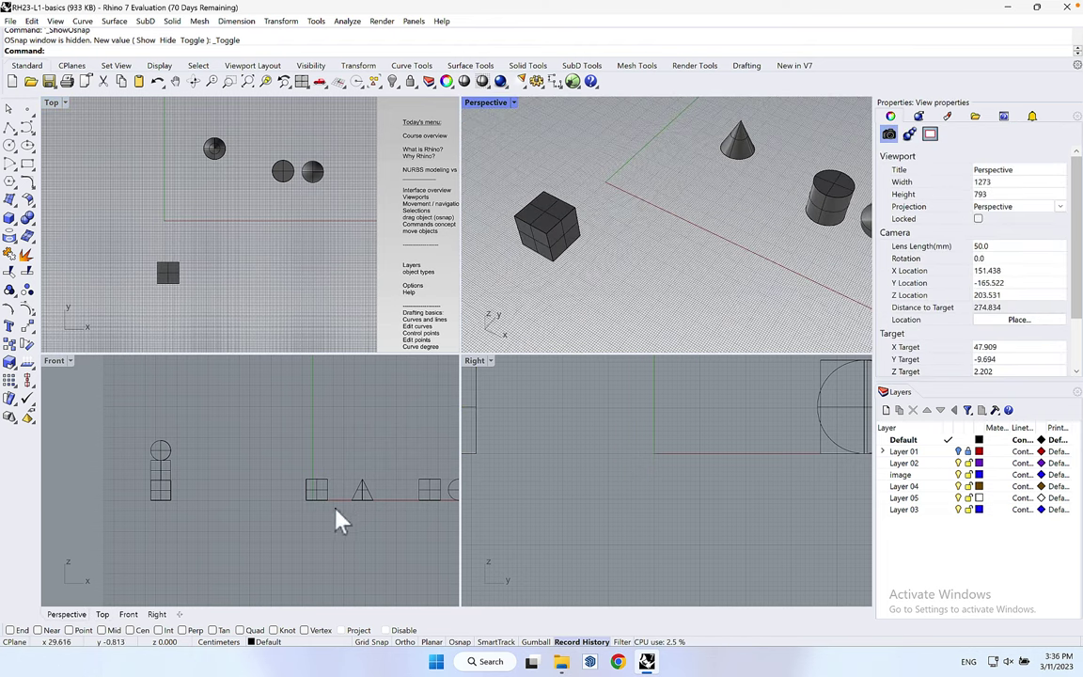
left_click(10, 630)
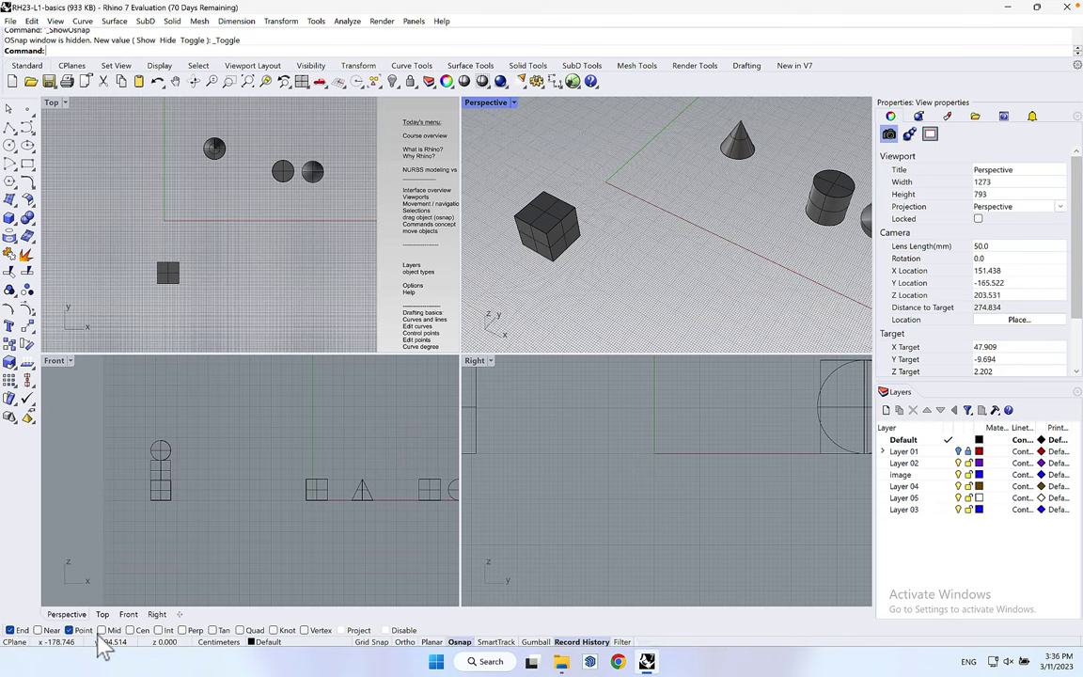
left_click(101, 630)
- Move the cylinder from the Mid snap on its base edge to the End snap at the box's top front corner
left_click(826, 186)
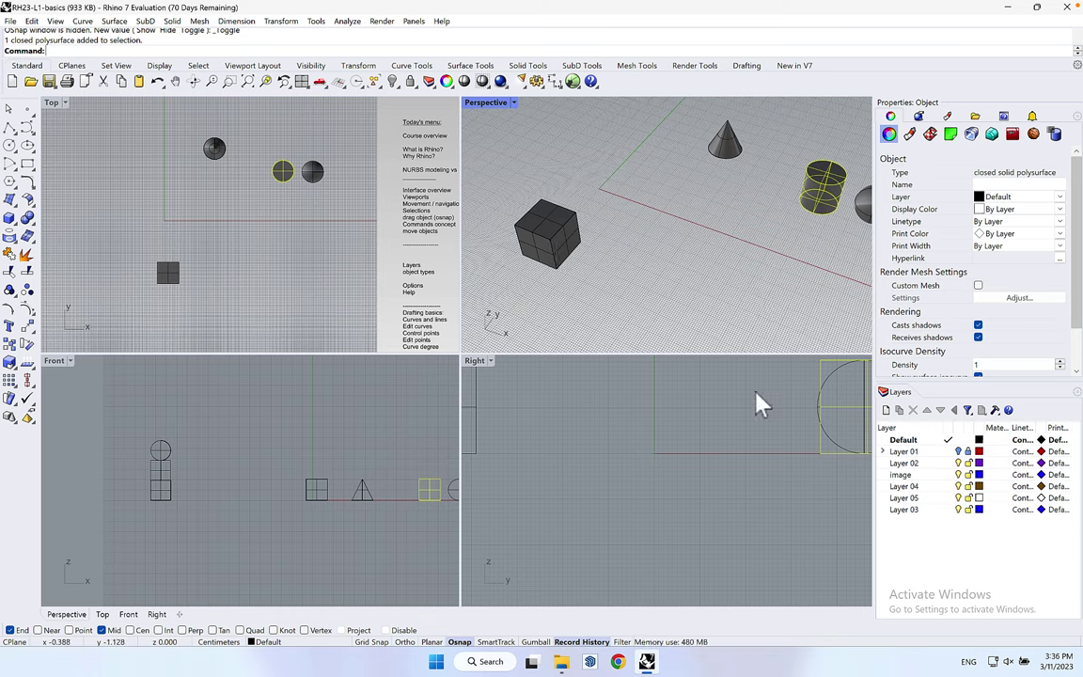
right_click_drag(798, 266, 684, 247)
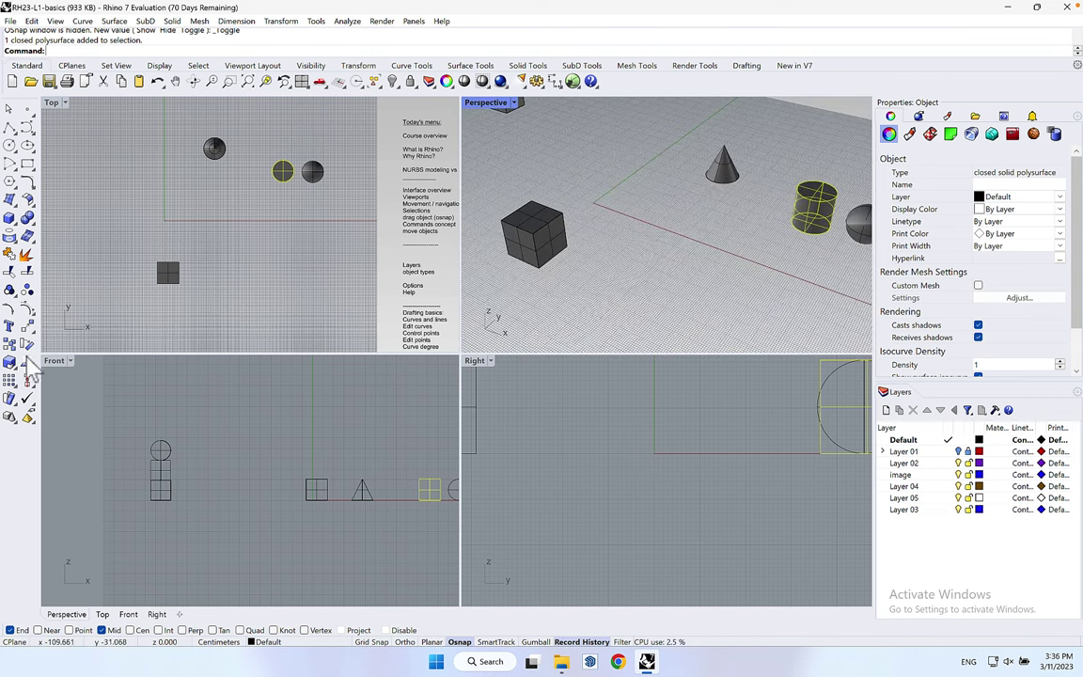
left_click(27, 325)
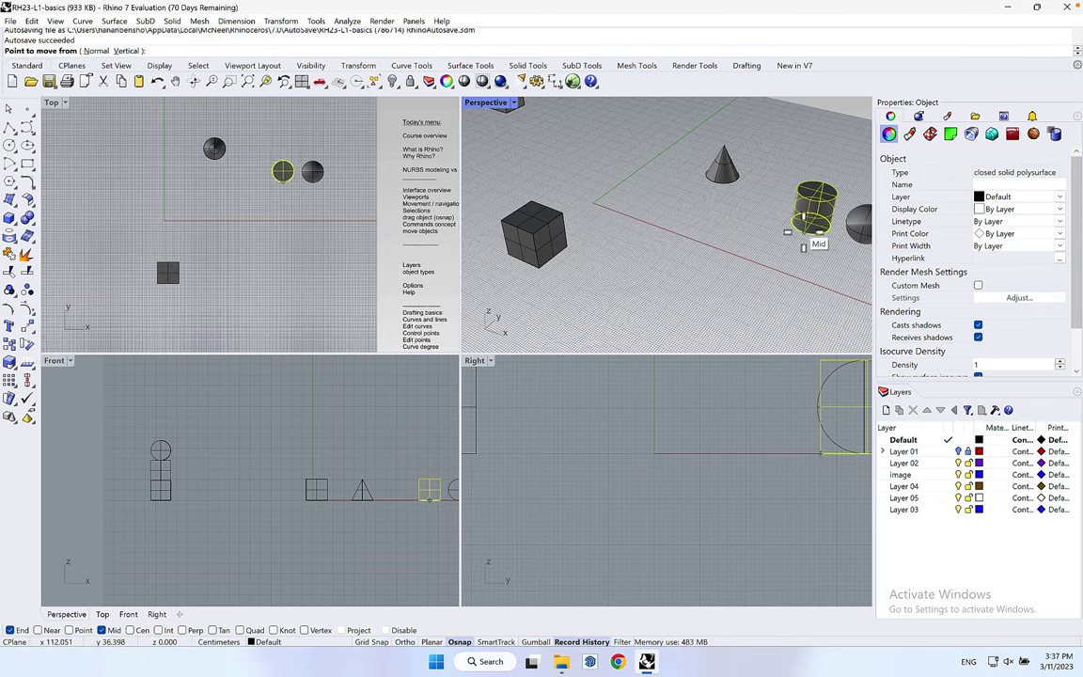
left_click(804, 232)
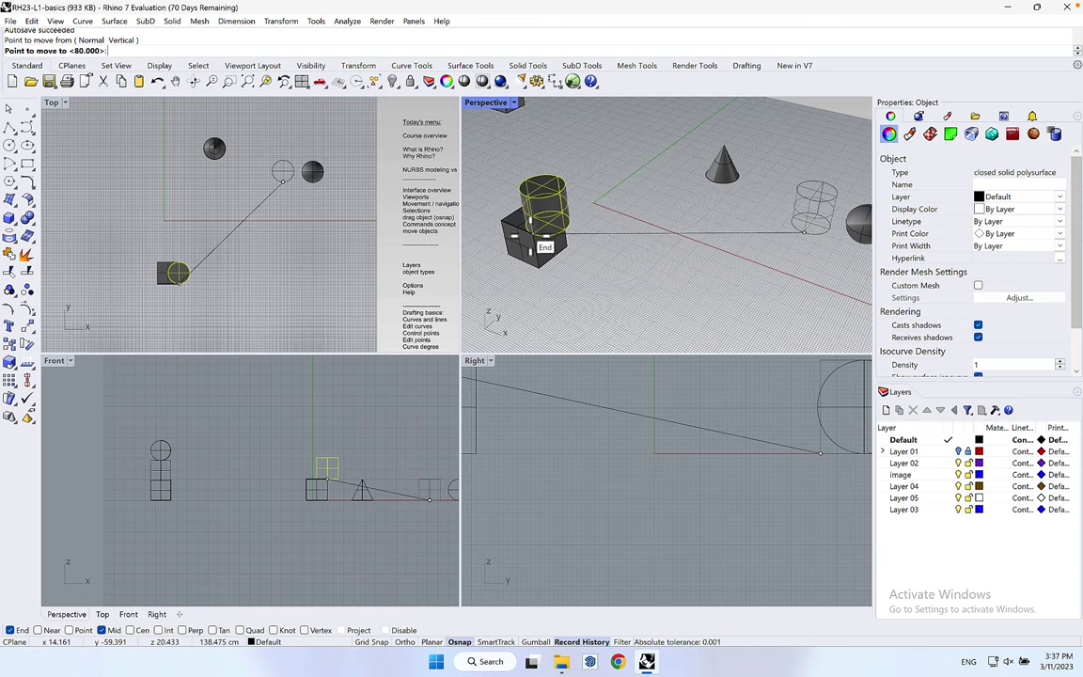
left_click(529, 234)
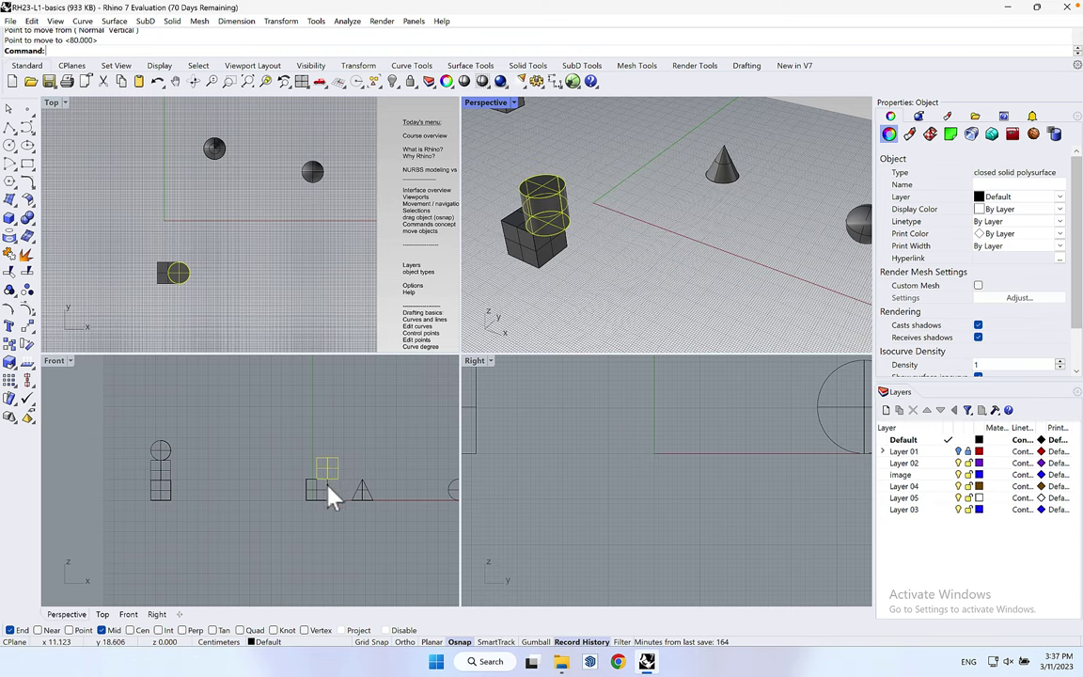
- Move the cylinder from the box's top corner to the midpoint of the box's top front edge, centring it on the box
right_click_drag(623, 262, 703, 274, "shift")
scroll(701, 258, "up", 3)
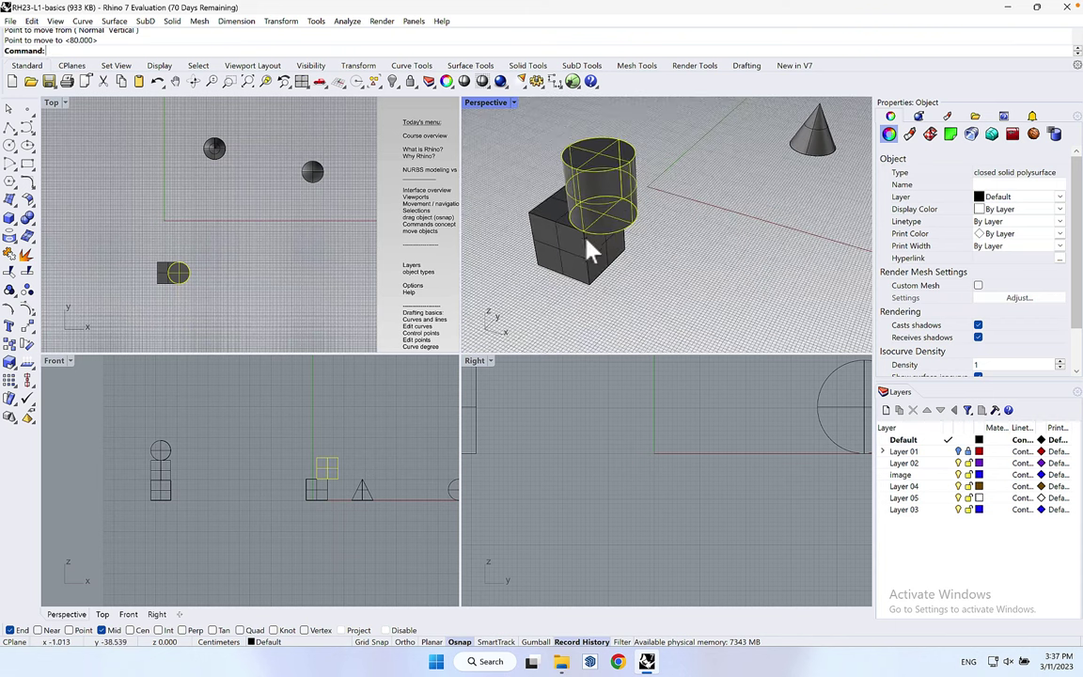
left_click(27, 325)
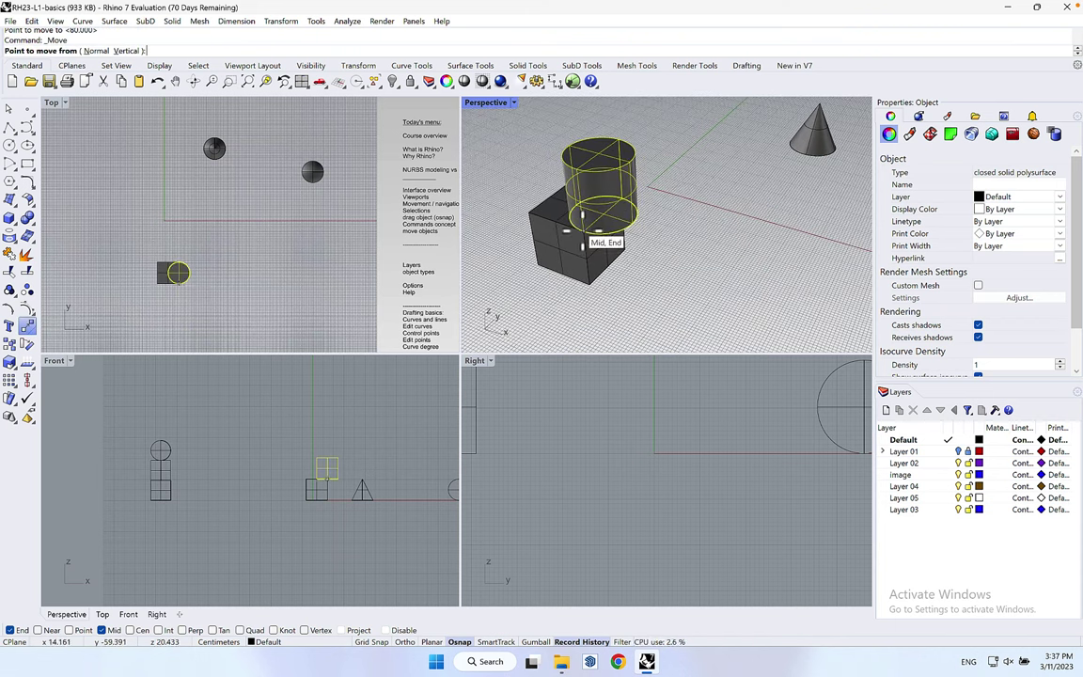
left_click(583, 235)
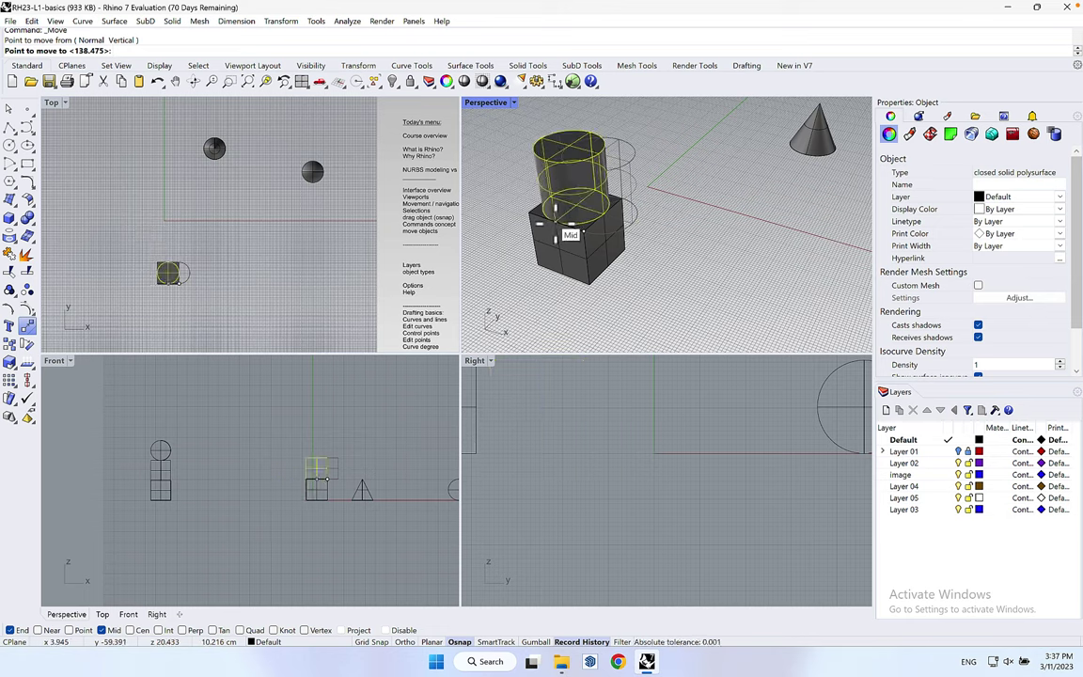
left_click(558, 234)
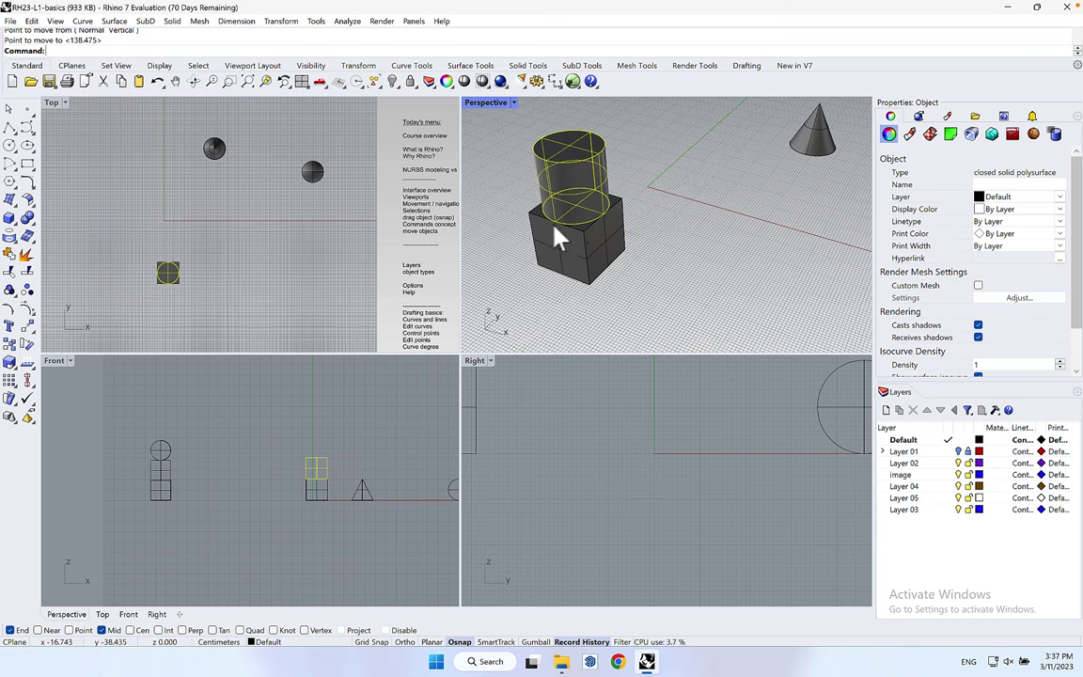
- Move the cone from the Mid snap on its base edge to the Mid snap on the cylinder's top edge
right_click_drag(563, 240, 779, 234)
left_click(779, 234)
left_click(812, 208)
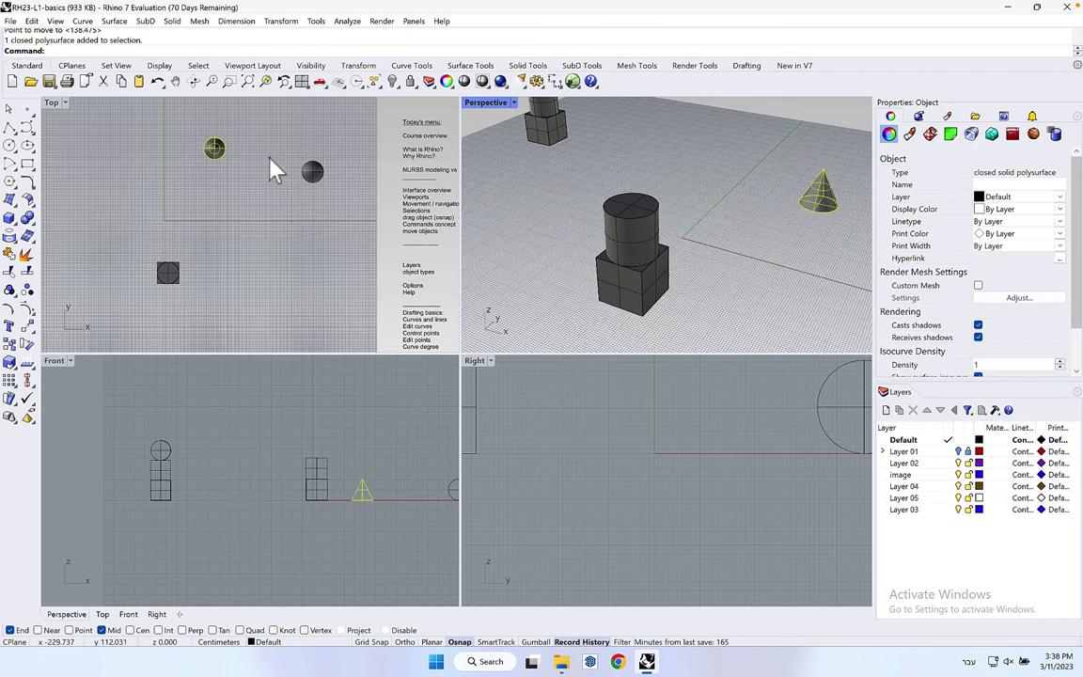
left_click(27, 326)
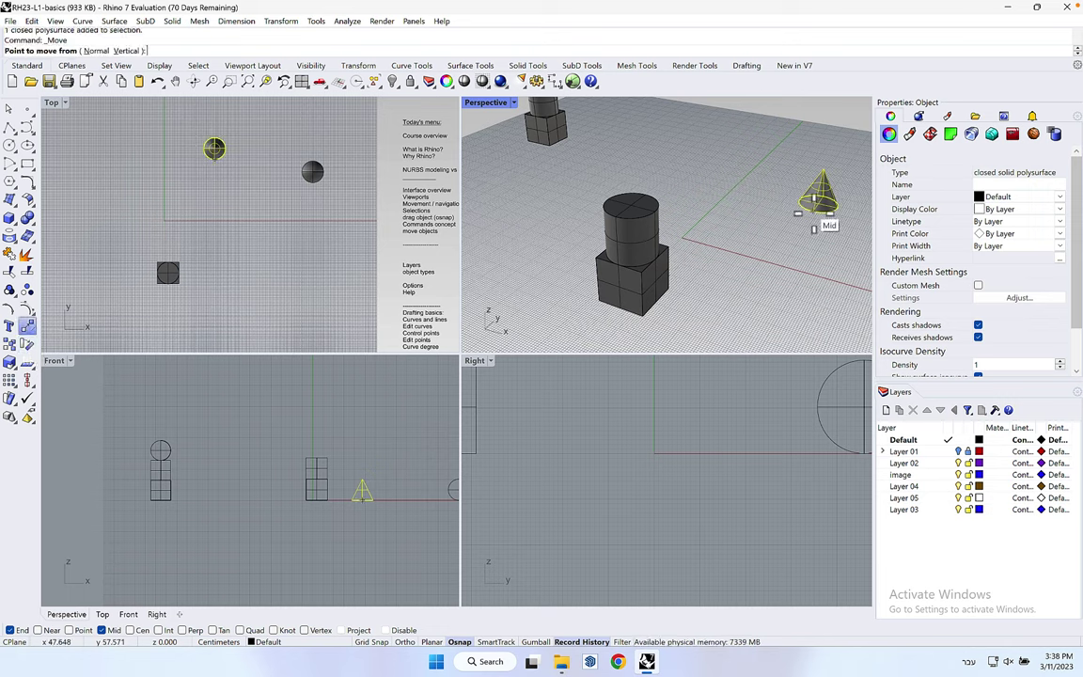
left_click(814, 211)
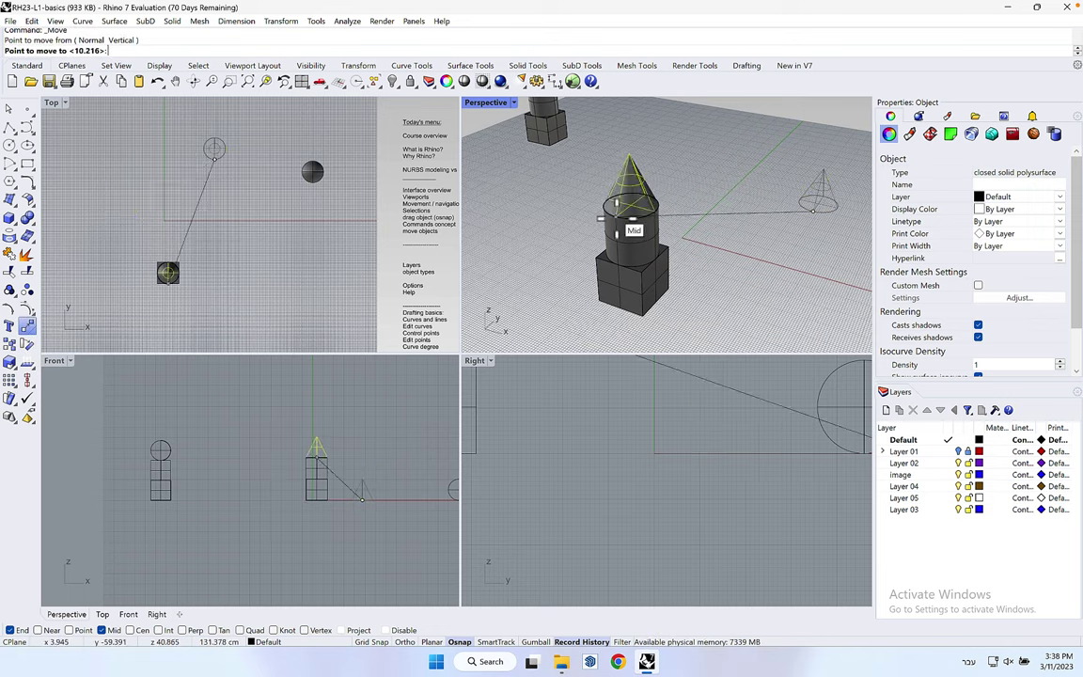
left_click(629, 218)
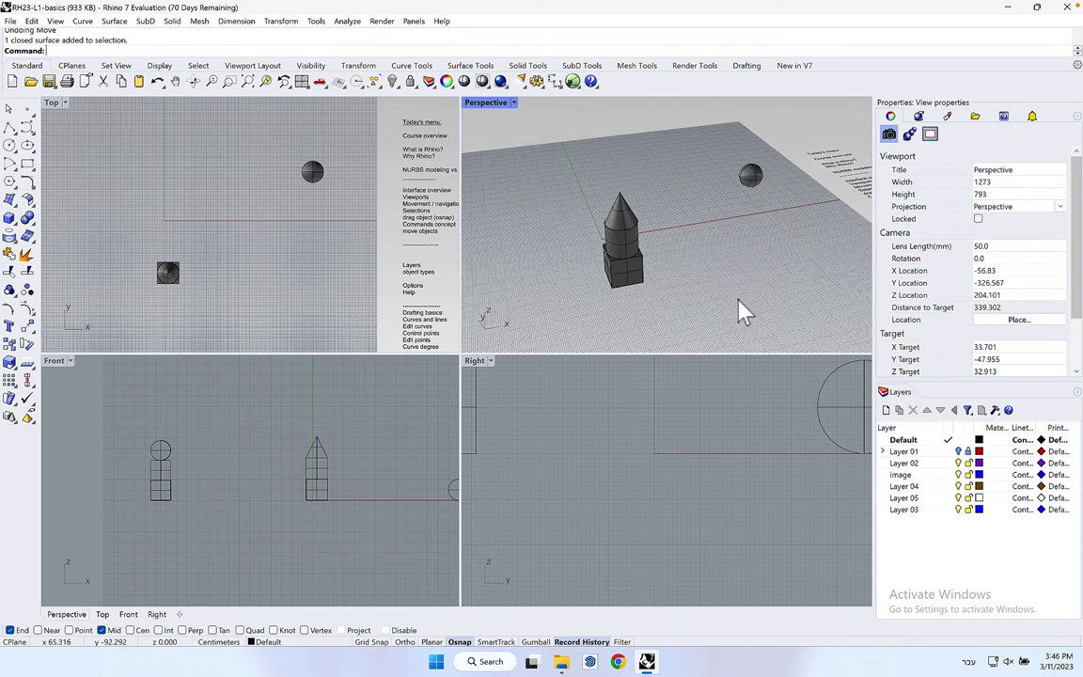
- Enable the Cen object snap in addition to End and Mid
left_click(760, 178)
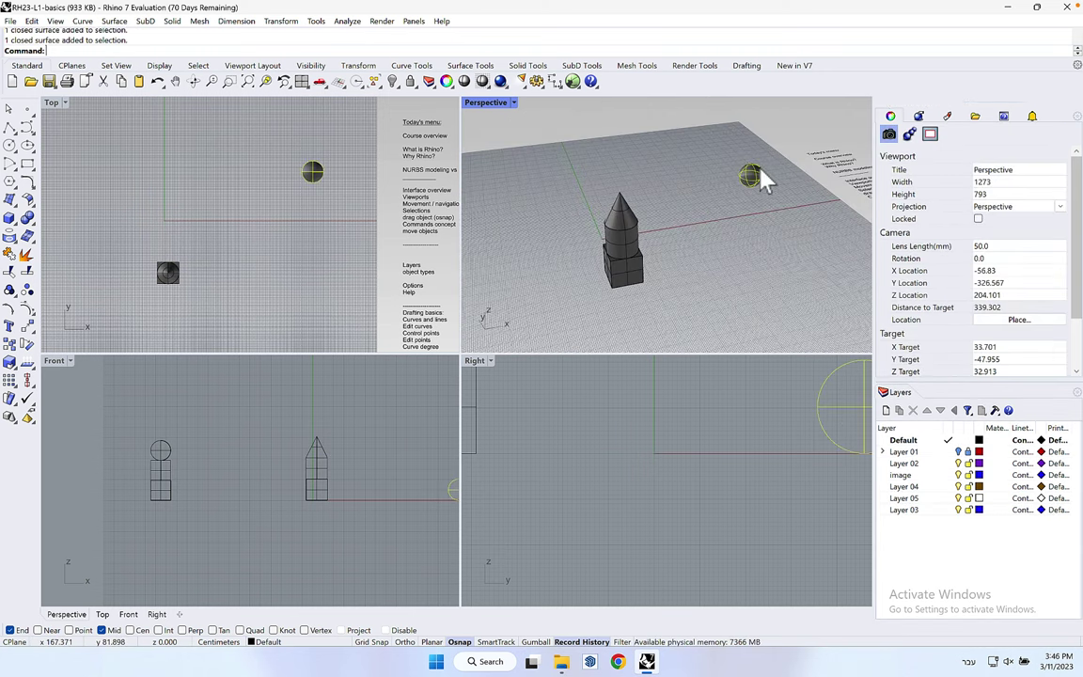
left_click(715, 175)
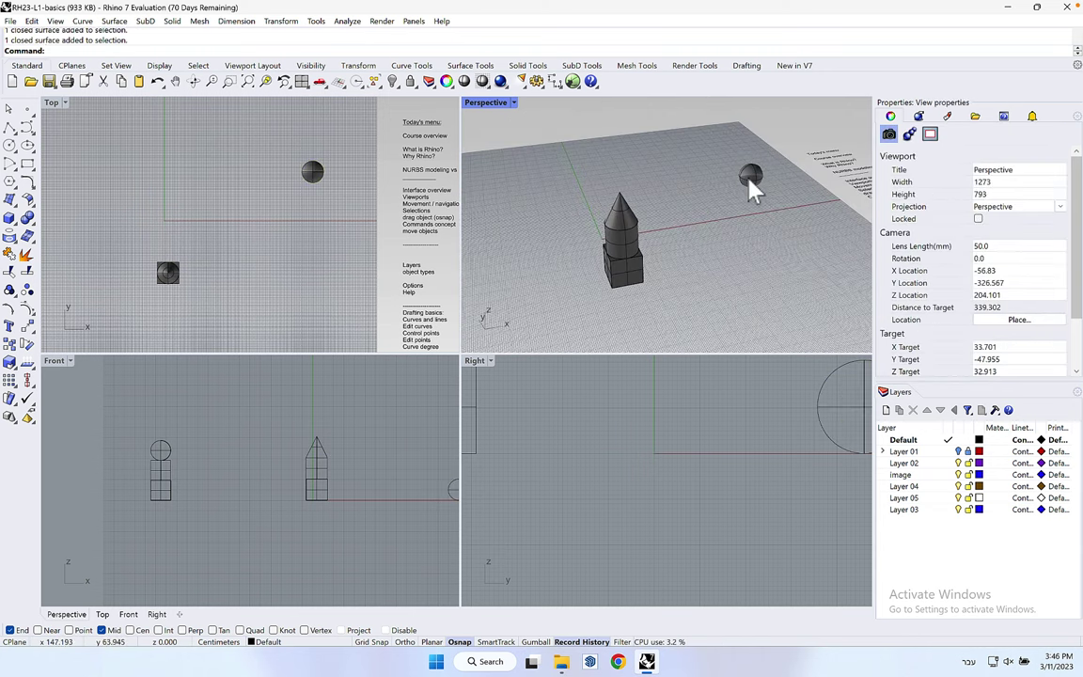
left_click(130, 630)
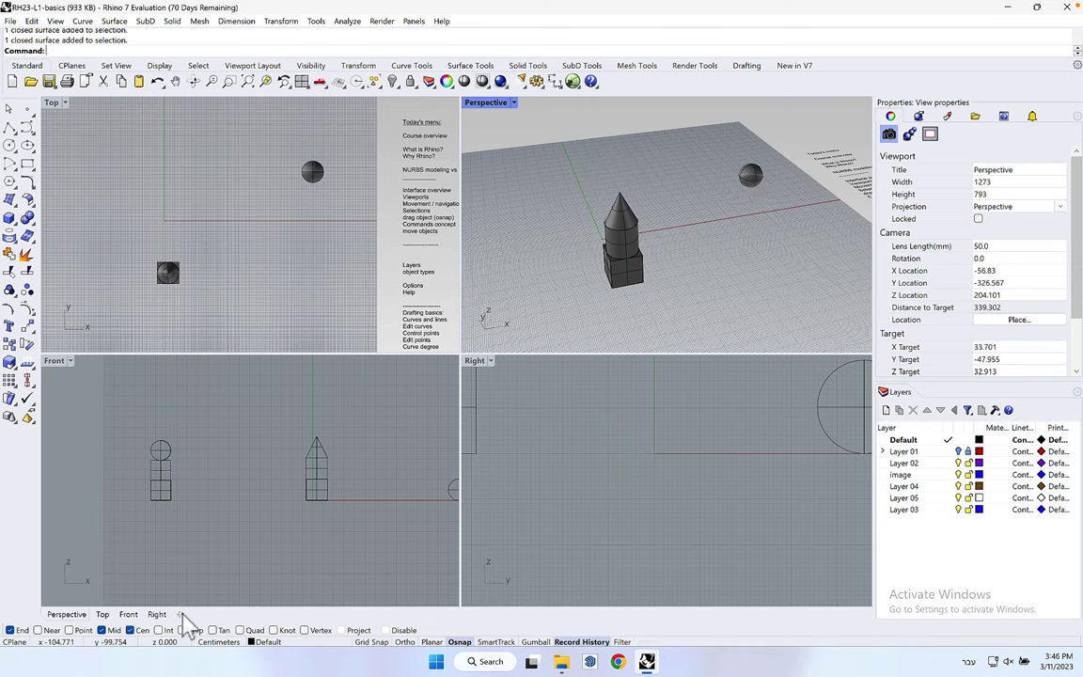
- Move the sphere from its Cen snap to the End snap at the box's bottom front right corner
left_click(10, 323)
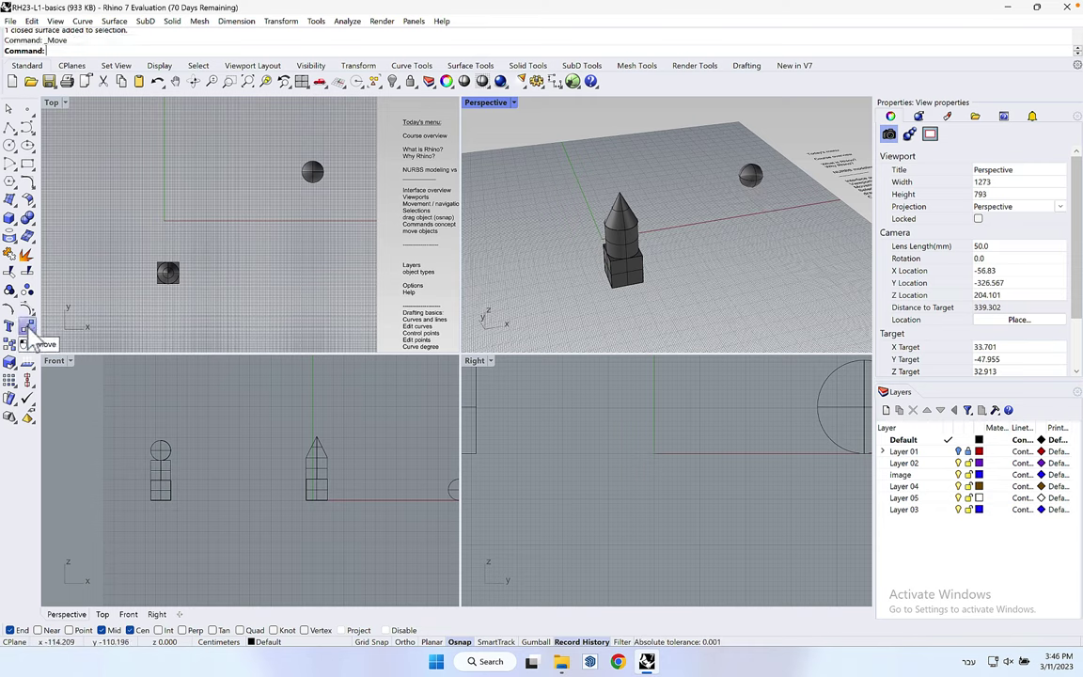
left_click(754, 177)
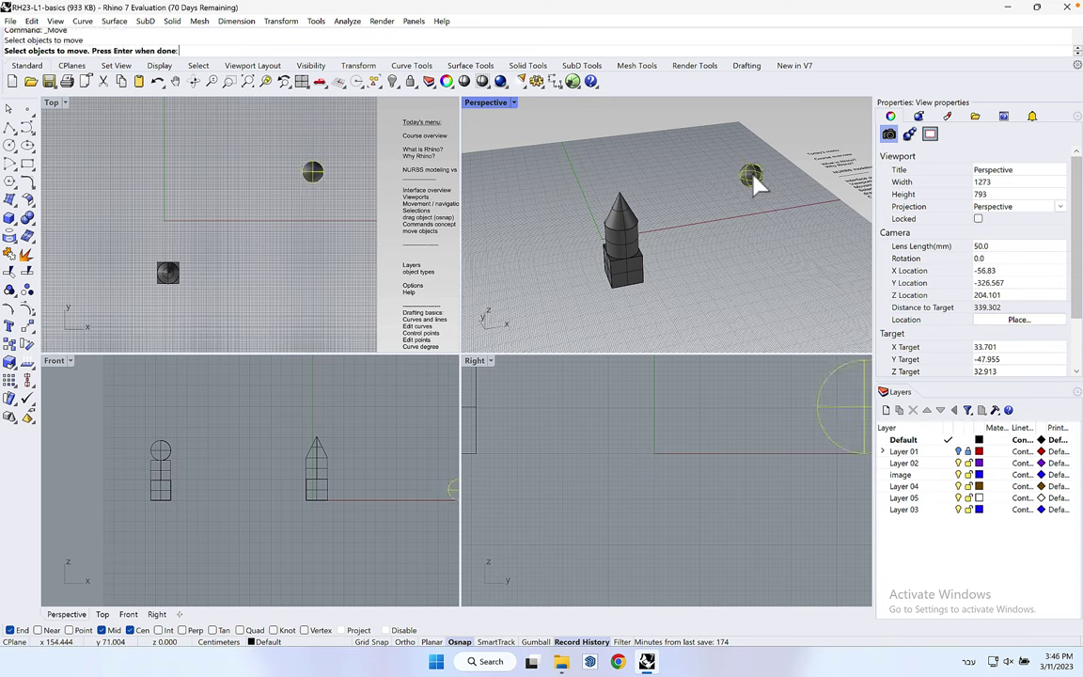
key("Return")
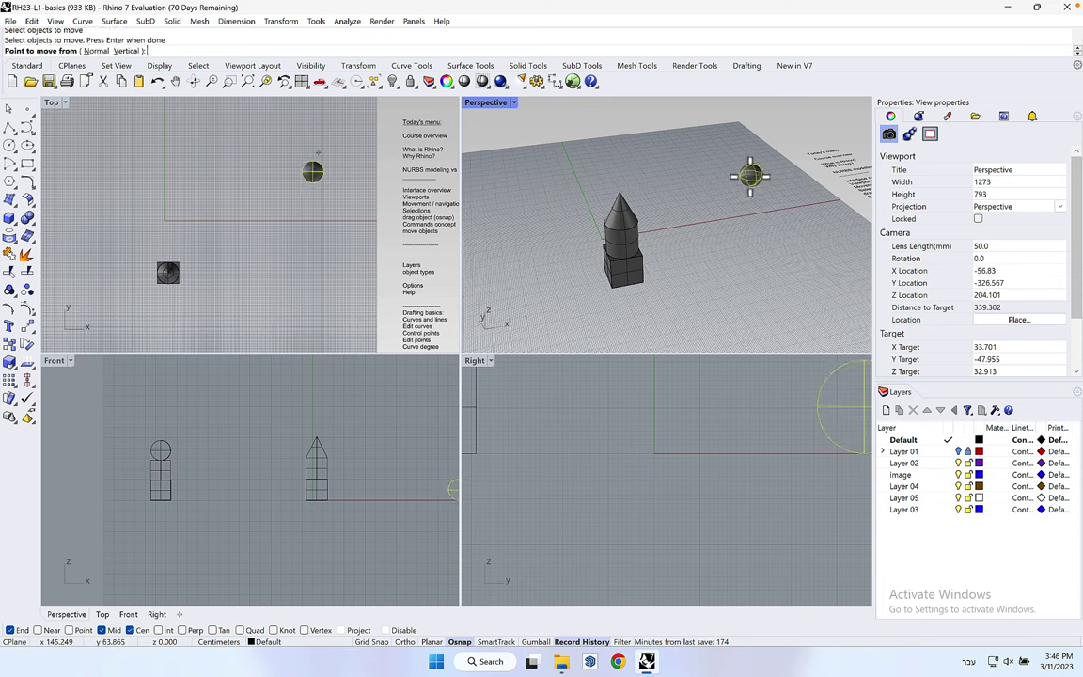
scroll(749, 175, "up", 3)
scroll(749, 175, "up", 2)
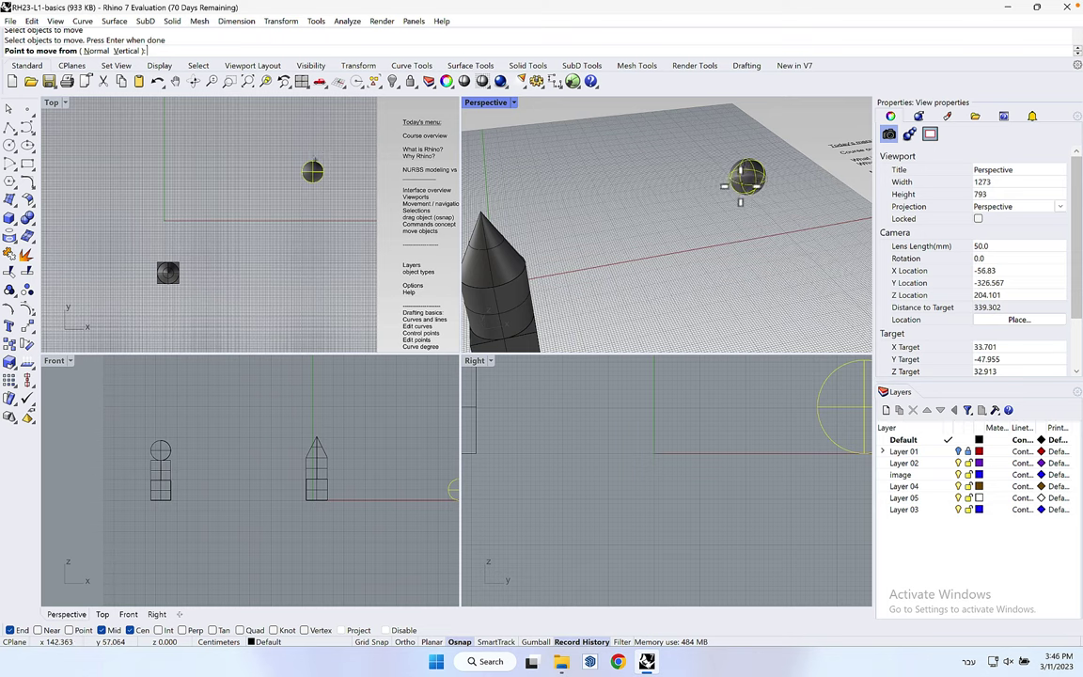
scroll(741, 200, "up", 4)
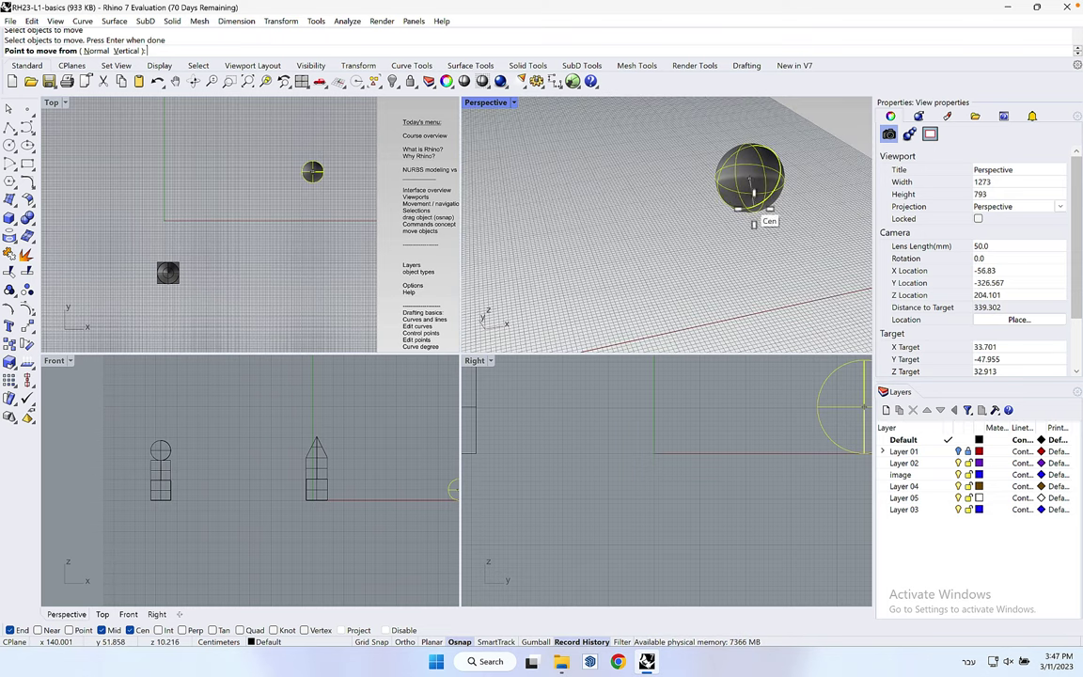
left_click(754, 209)
scroll(752, 216, "down", 5)
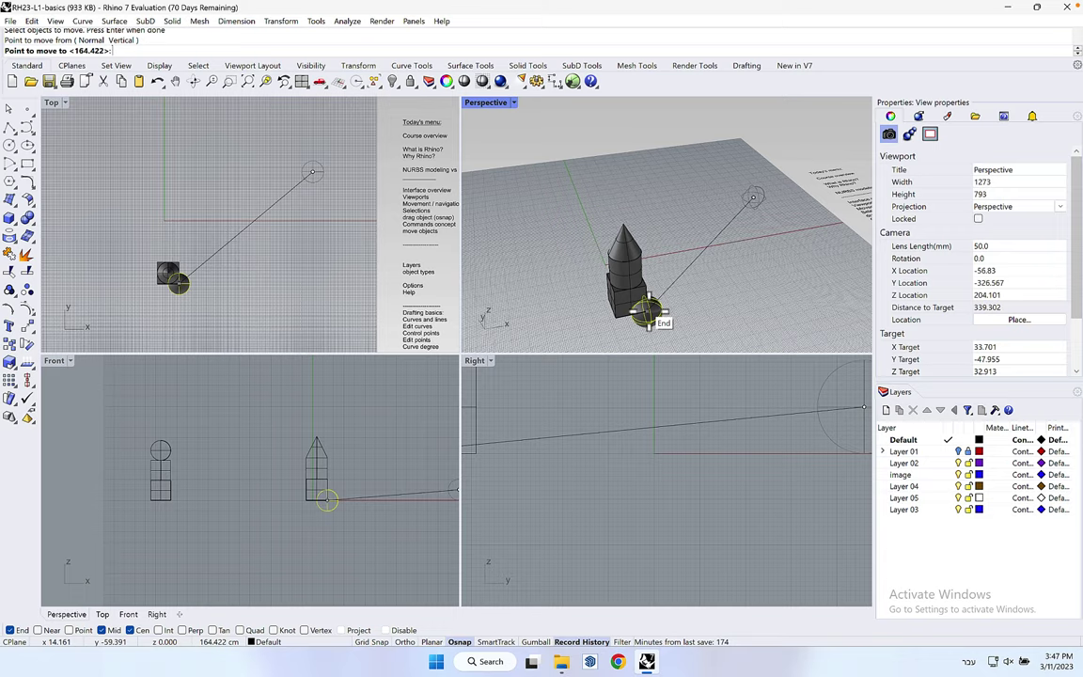
left_click(646, 313)
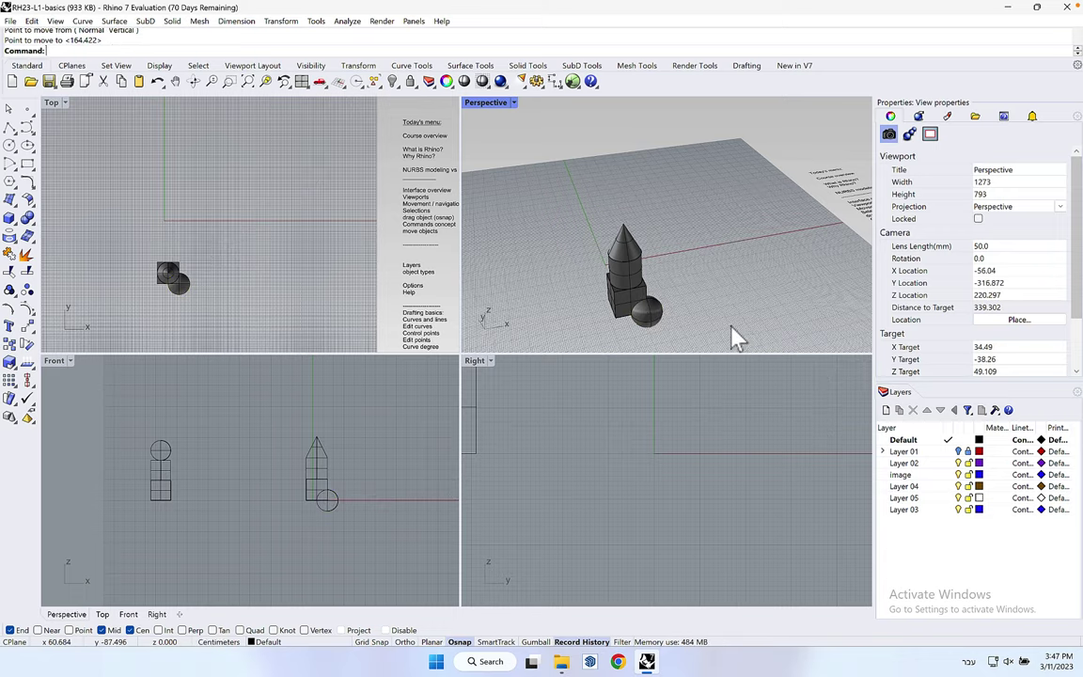
mouse_move(732, 336)
right_mouse_down()
mouse_move(684, 307)
mouse_move(721, 318)
right_mouse_up()
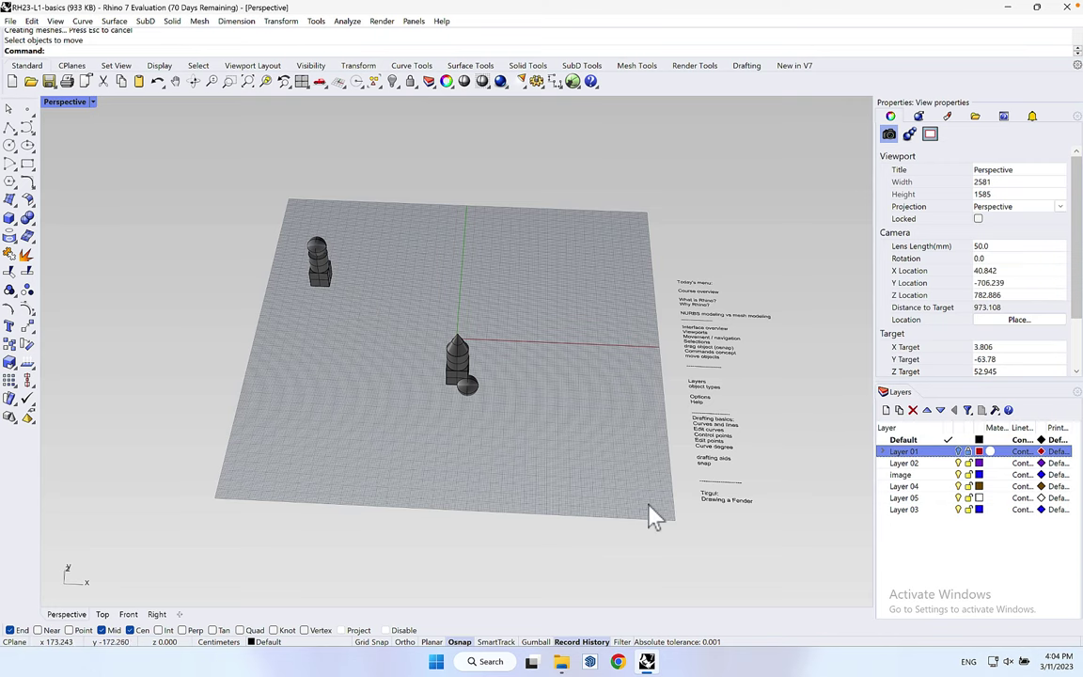
- Turn on Layer 01 and view its labelled samples of Rhino object types beside the grid
right_click_drag(624, 401, 630, 405)
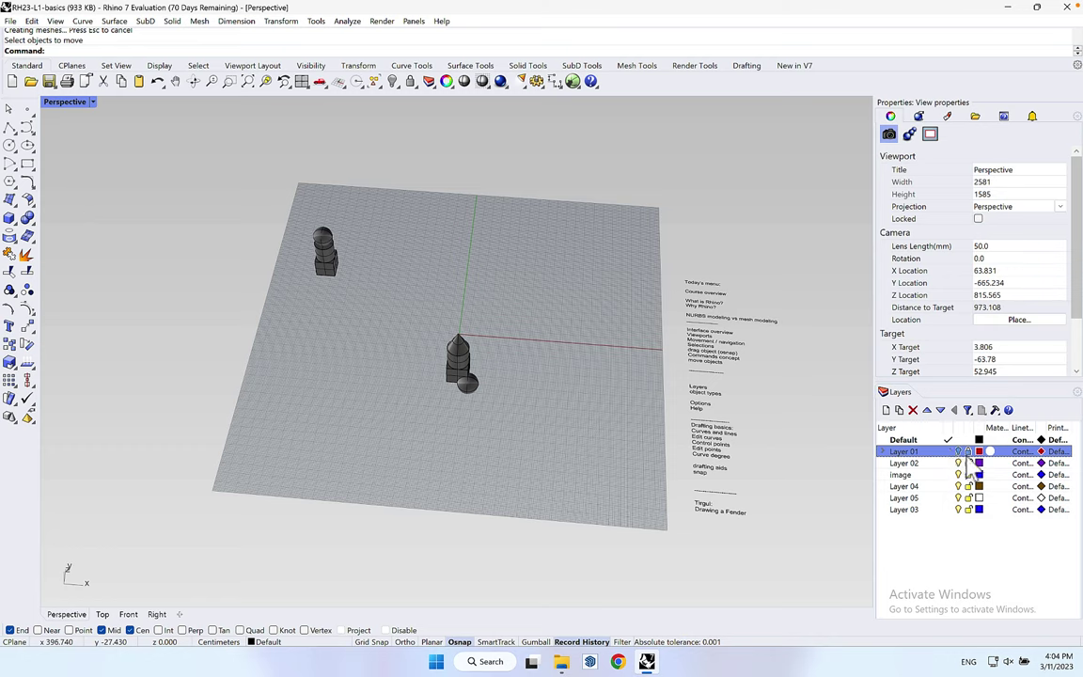
left_click_drag(999, 487, 959, 452)
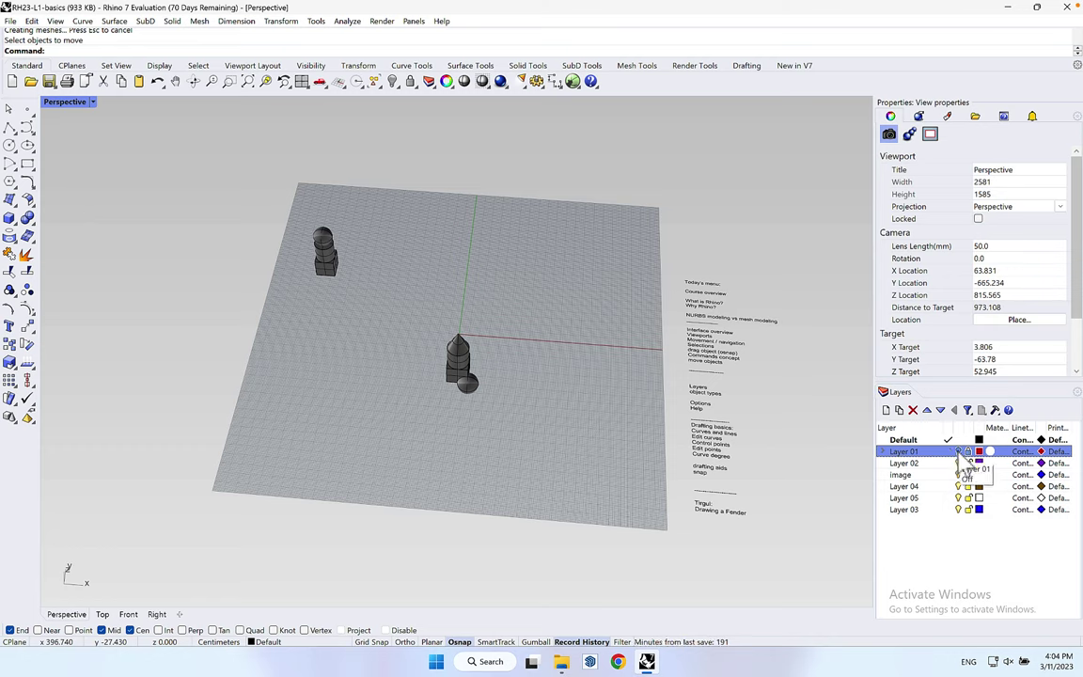
left_click(958, 475)
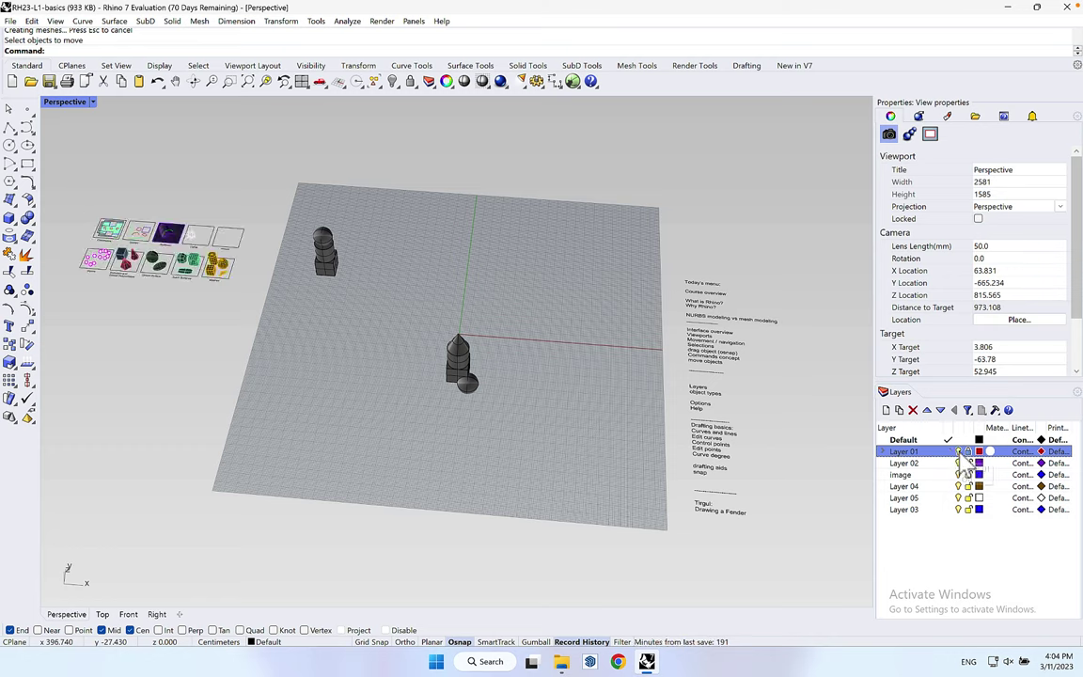
right_click_drag(230, 331, 522, 425, "shift")
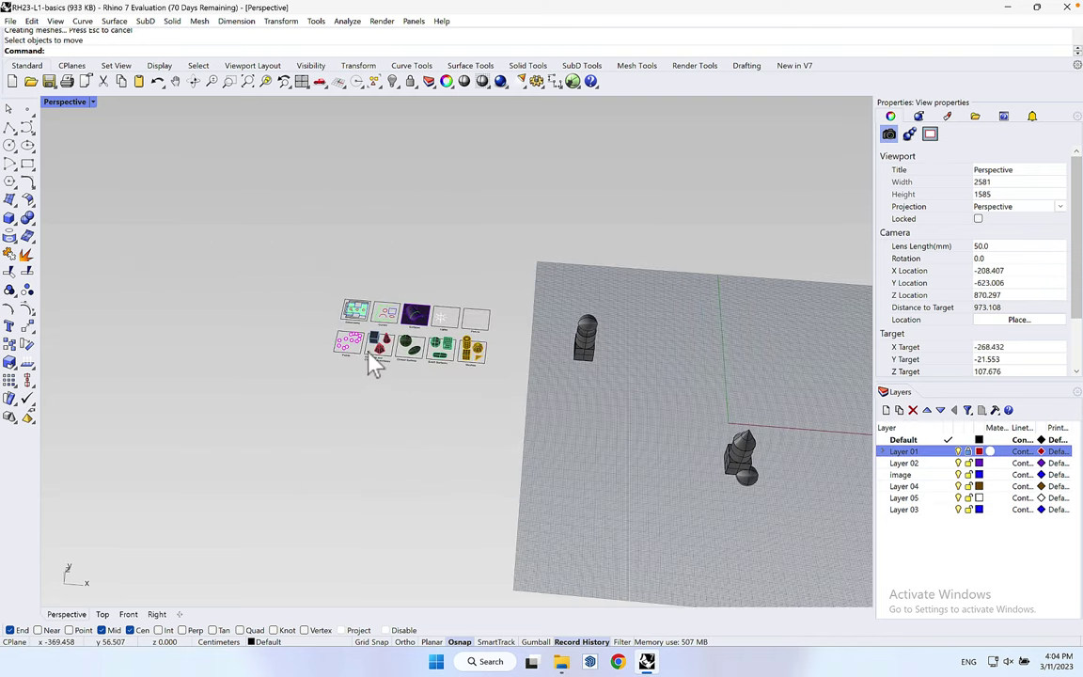
scroll(376, 362, "up", 6)
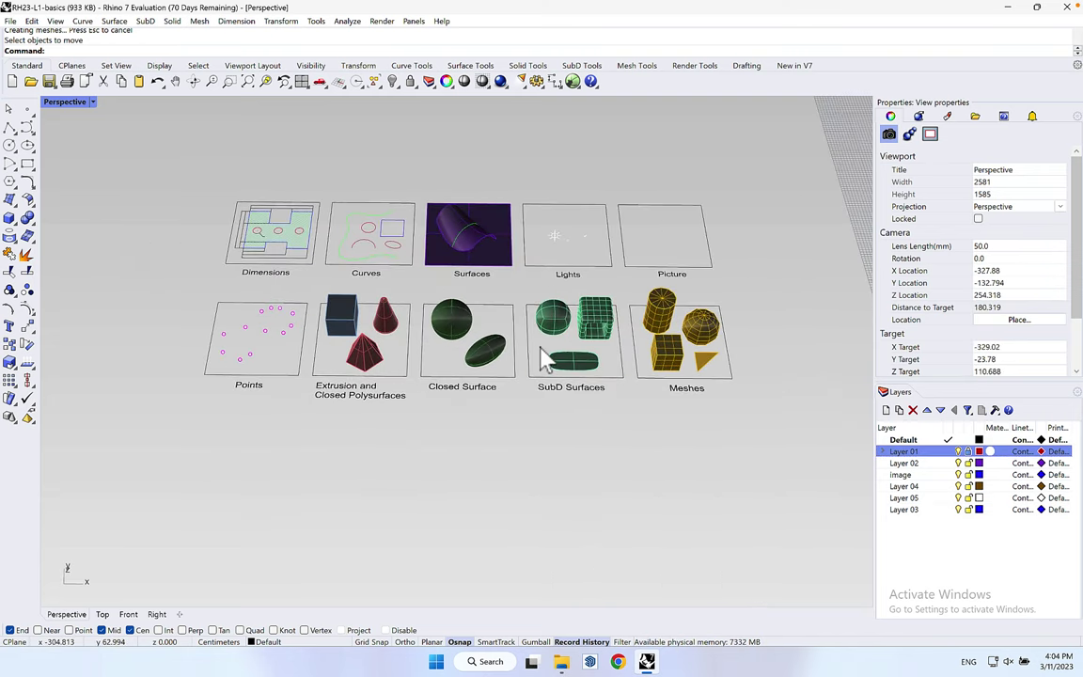
right_click_drag(549, 359, 537, 394, "shift")
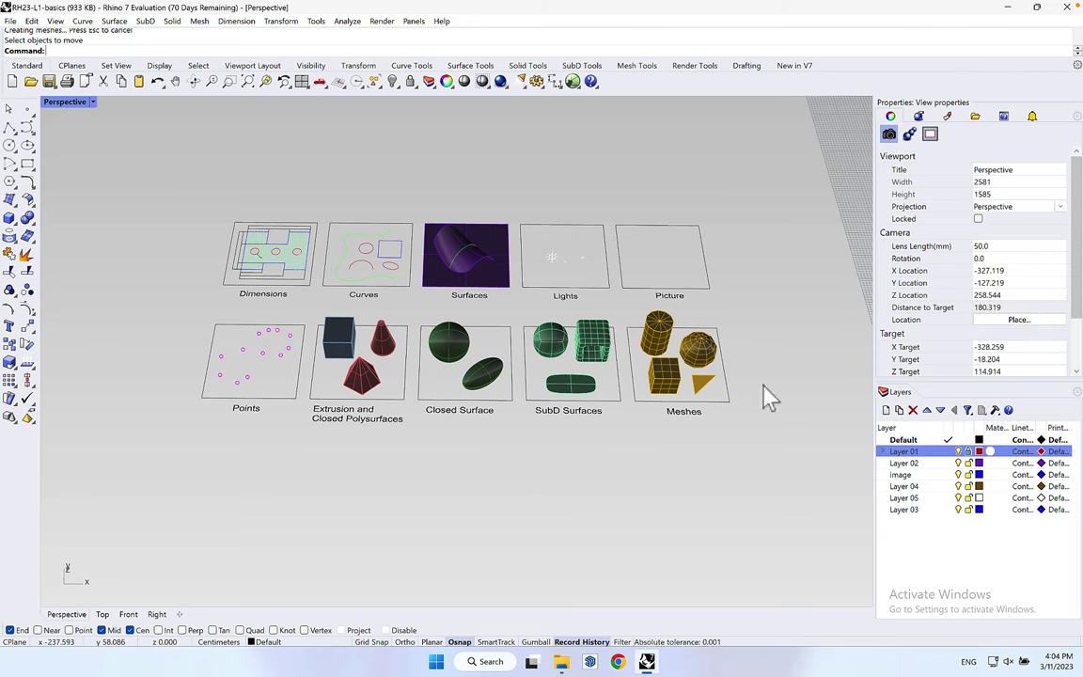
scroll(764, 396, "up", 2)
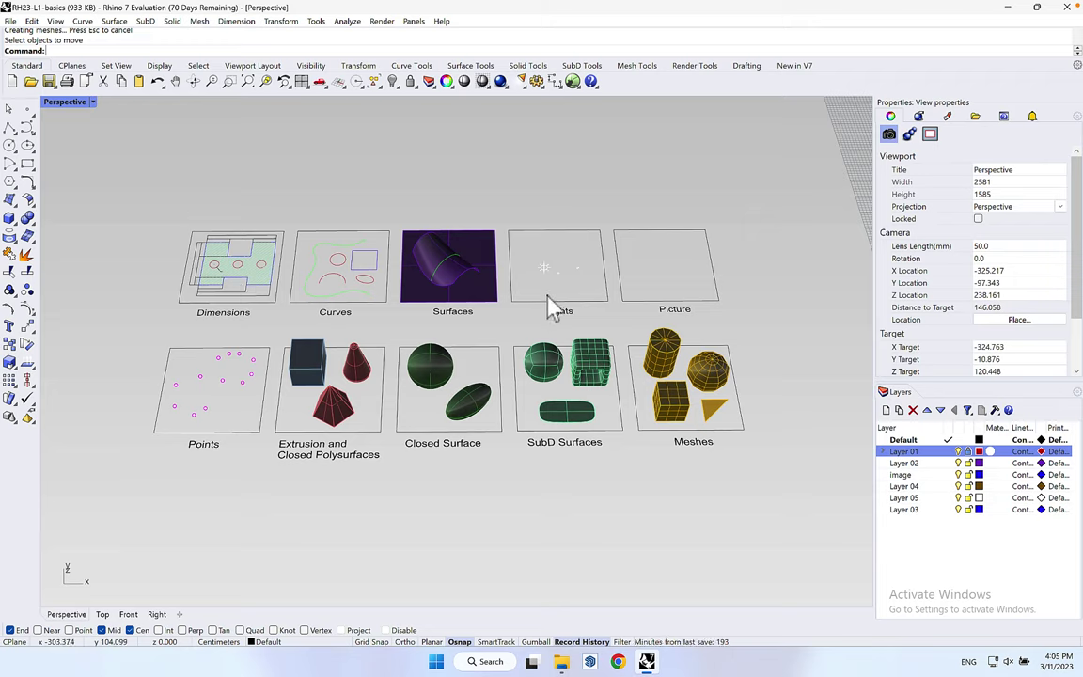
right_click_drag(713, 291, 774, 399)
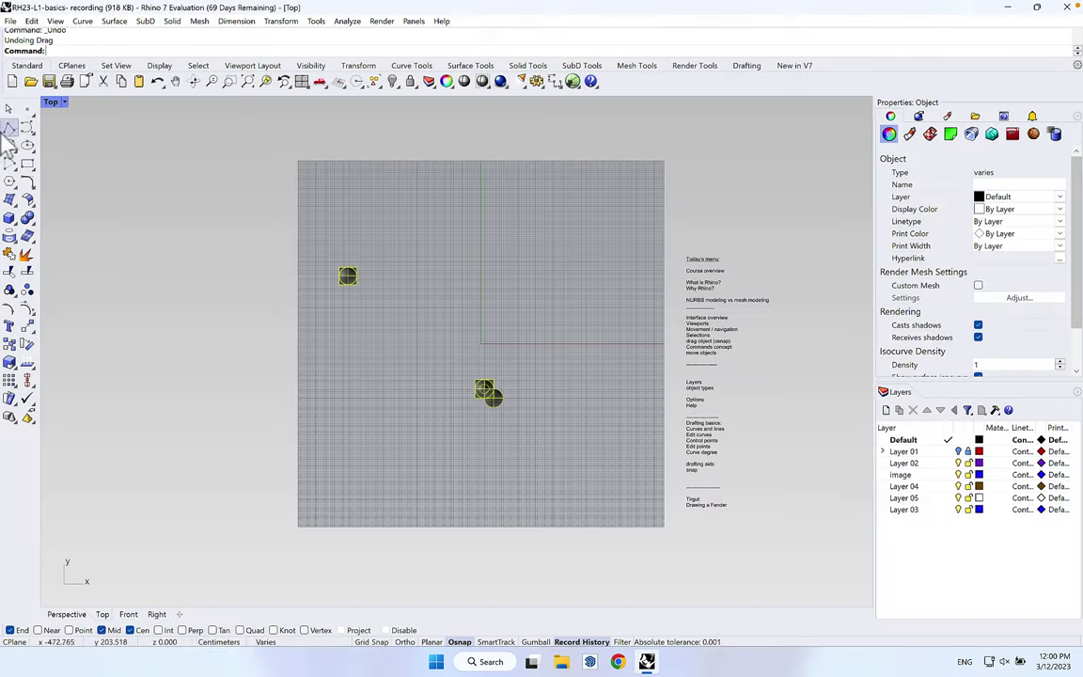
- Window-select all the solids in the Top view and relocate them up and to the right, off the grid
left_click_drag(282, 224, 527, 450)
left_click_drag(495, 406, 708, 208)
left_click(500, 326)
- Examine the construction grid, its axes and the empty area around it in the Top view
right_click_drag(500, 327, 655, 463)
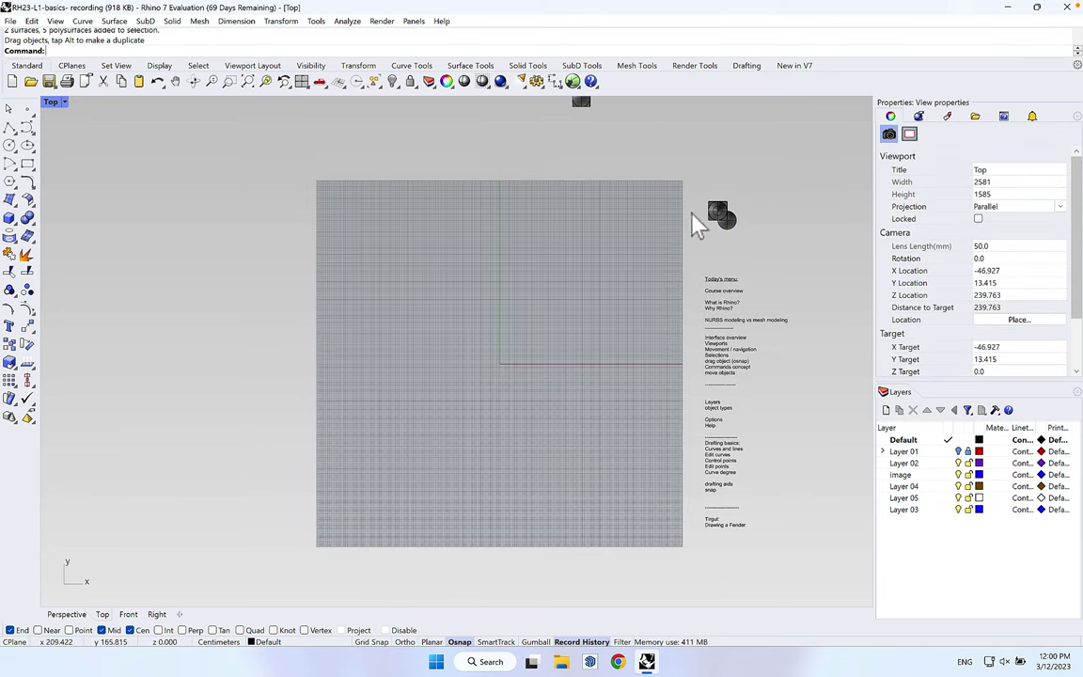
scroll(474, 376, "up", 5)
scroll(663, 329, "up", 3)
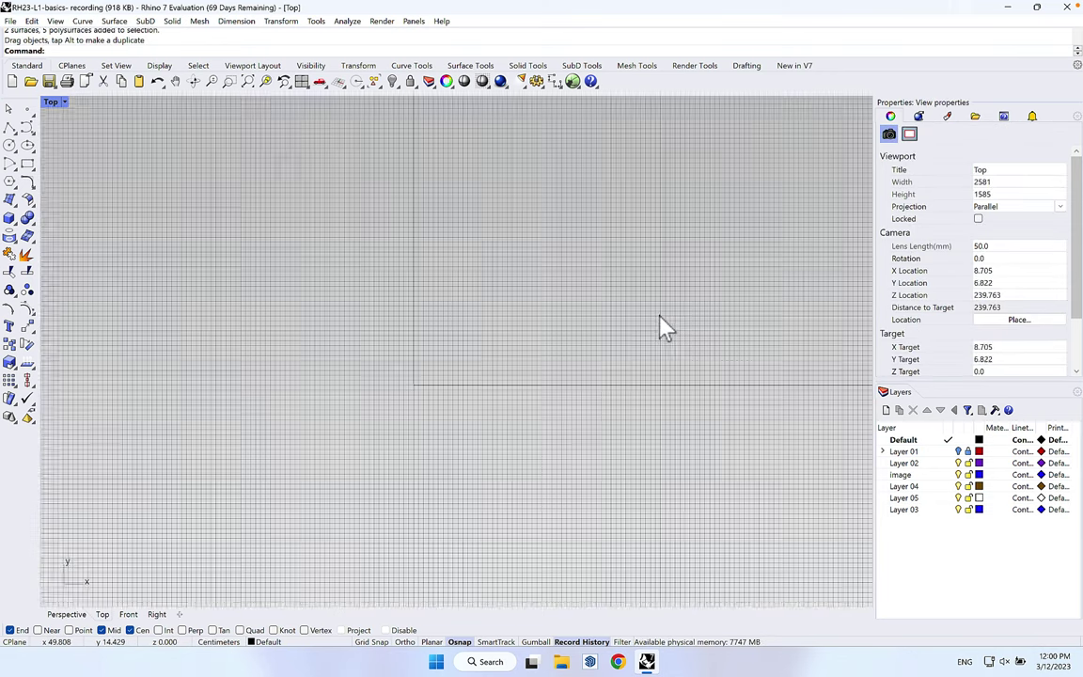
scroll(663, 329, "down", 8)
right_click_drag(592, 355, 526, 367)
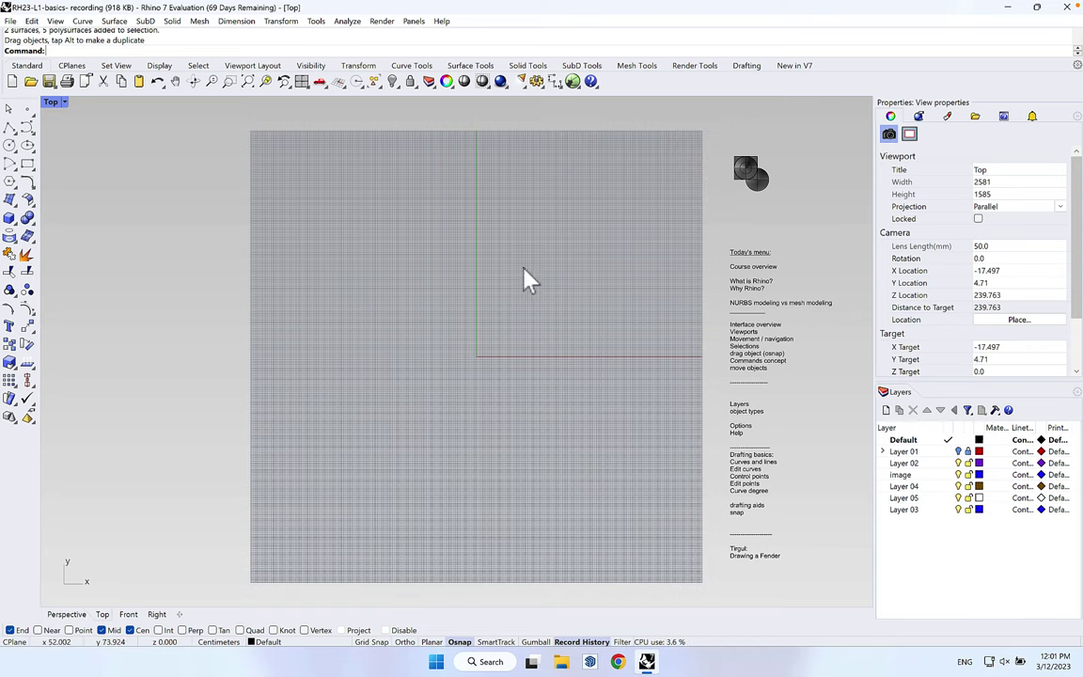
scroll(546, 437, "down", 3)
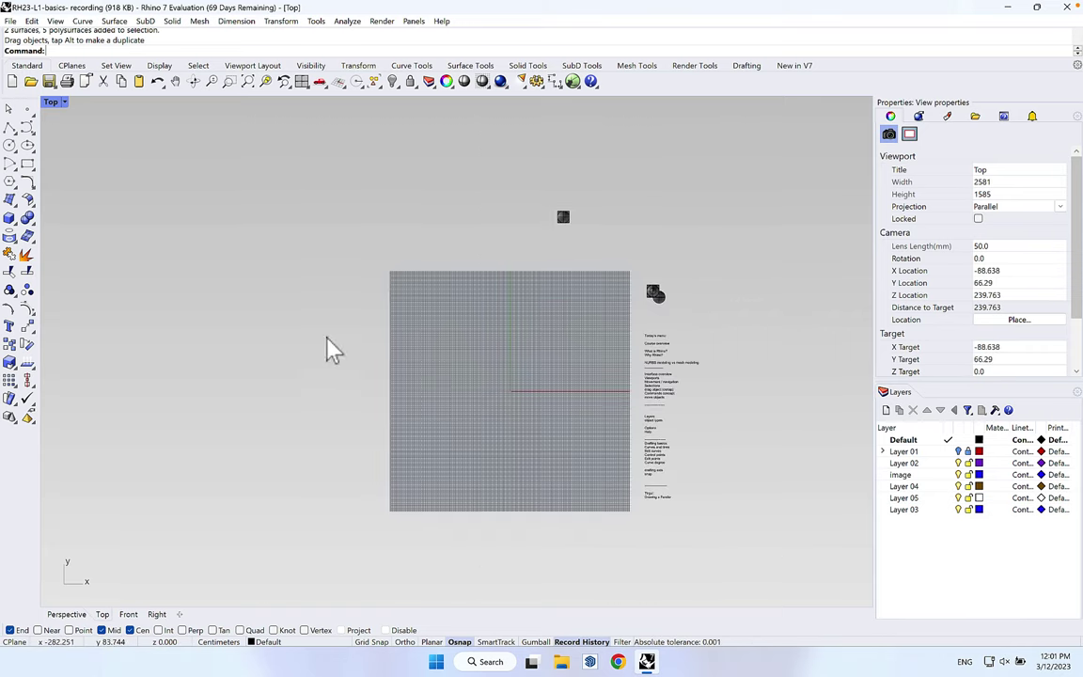
scroll(452, 370, "up", 3)
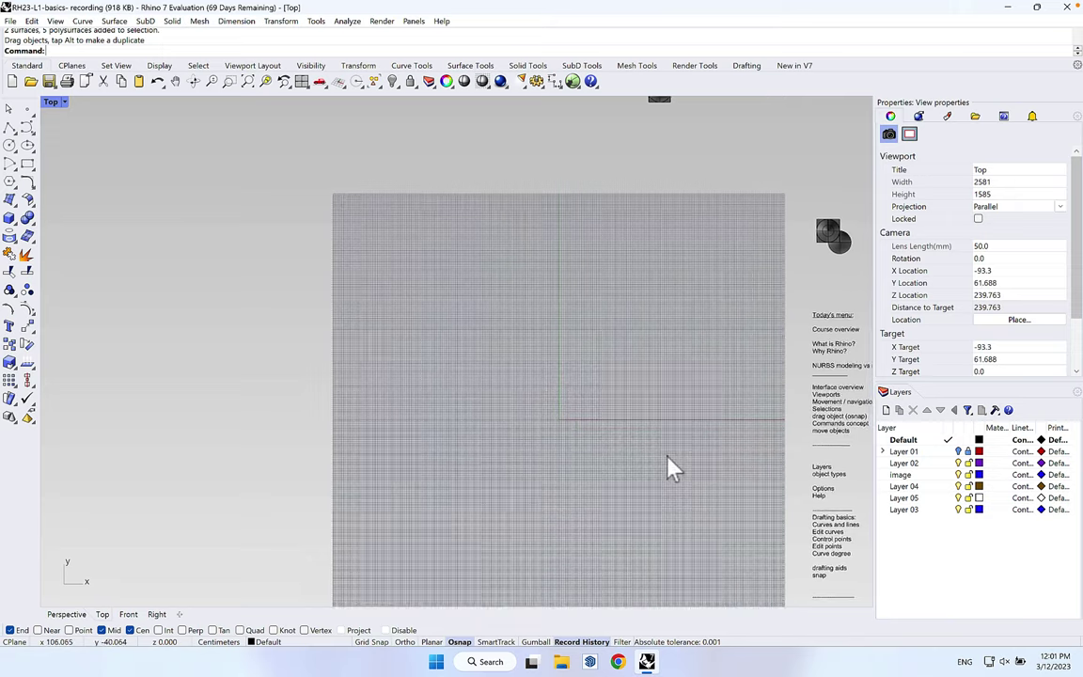
right_click_drag(674, 466, 476, 416)
scroll(466, 414, "up", 3)
scroll(414, 390, "down", 1)
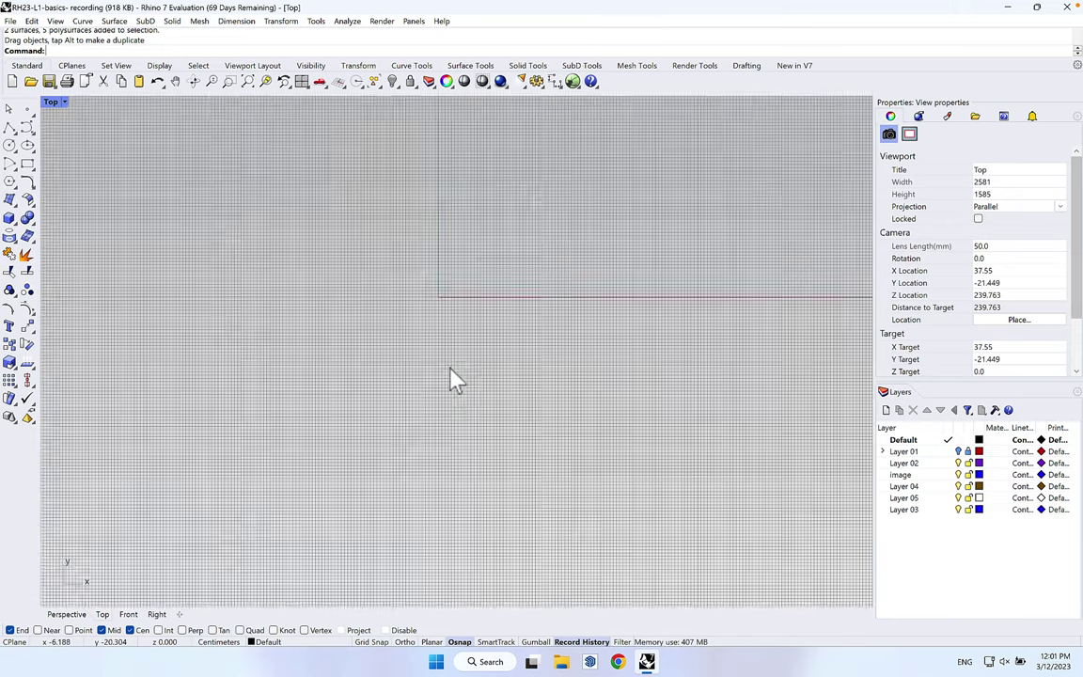
scroll(452, 376, "down", 4)
right_click_drag(479, 411, 610, 449)
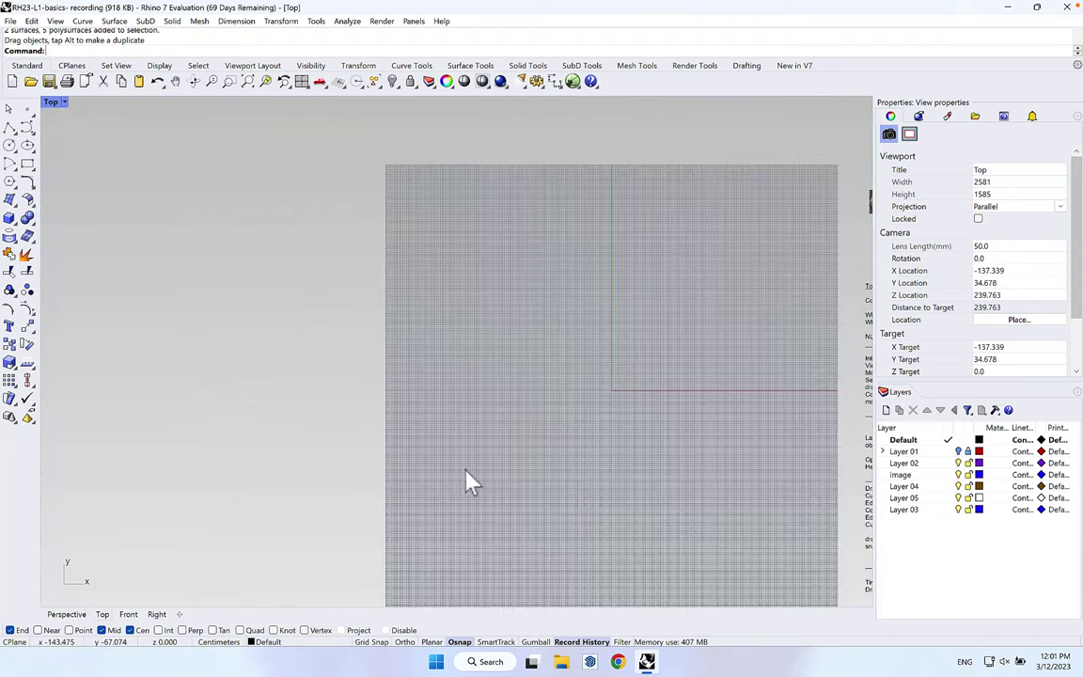
right_click_drag(440, 479, 471, 411)
right_click_drag(694, 387, 678, 411)
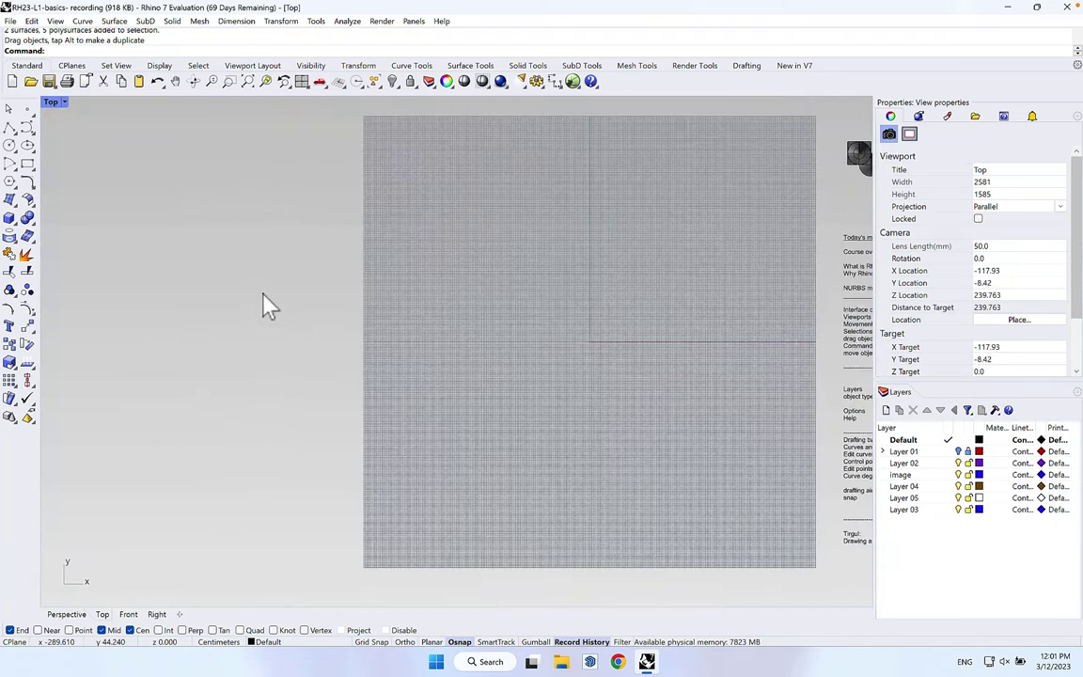
scroll(301, 319, "down", 2)
right_click_drag(317, 331, 327, 360)
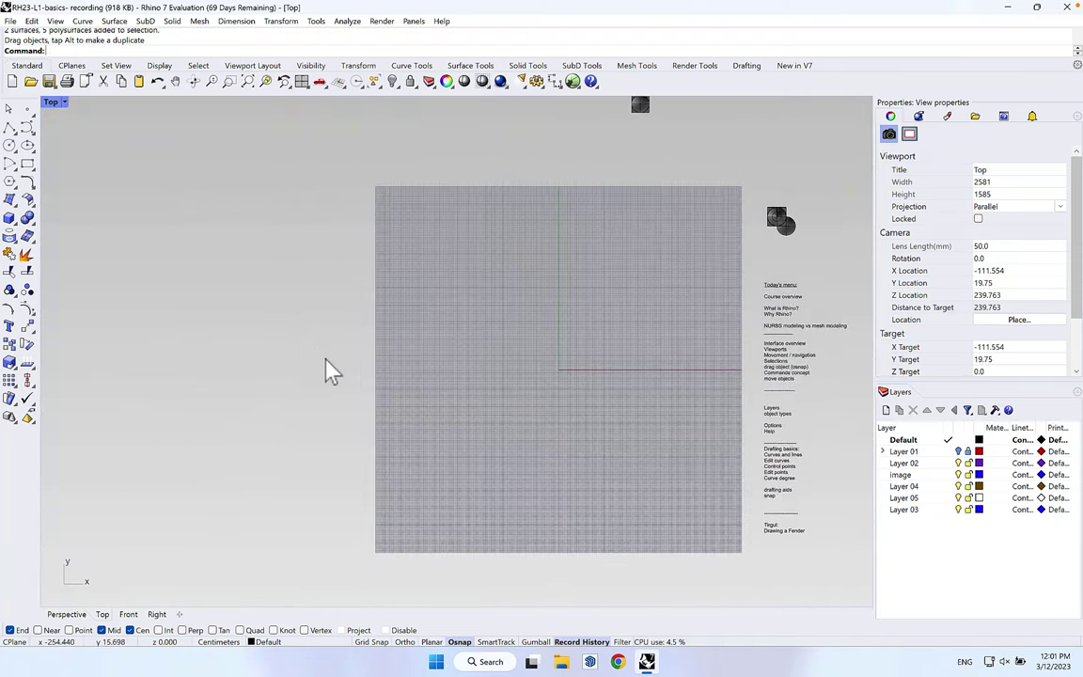
- Draw a closed freeform polyline with 13 corners in the empty area left of the grid, ending on its start point
left_click(8, 133)
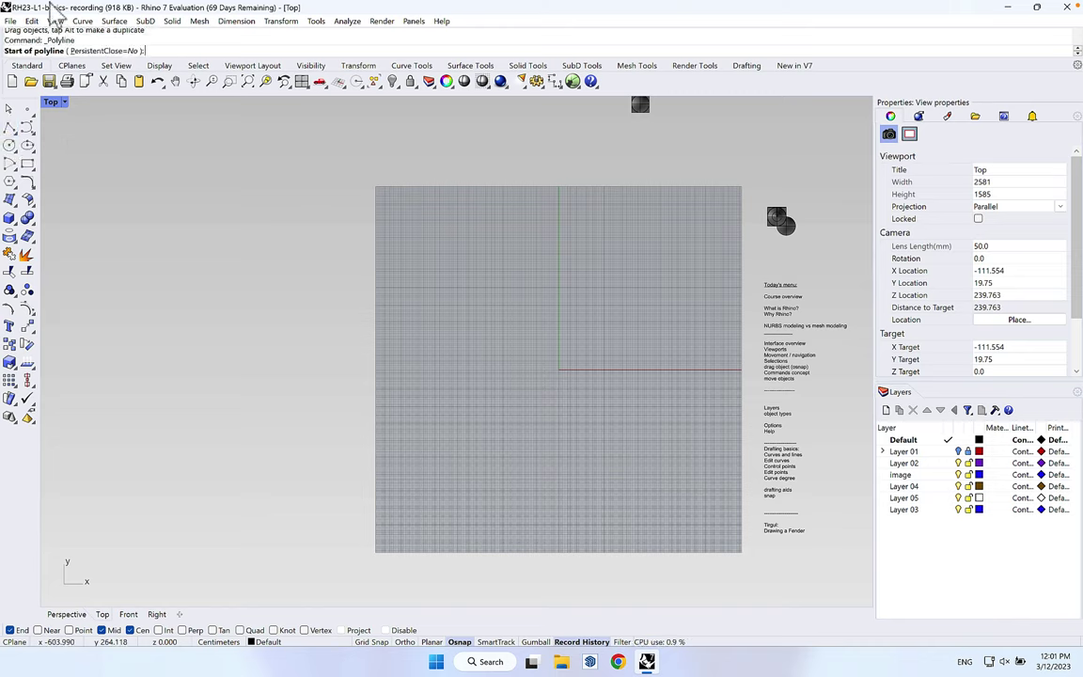
left_click(91, 493)
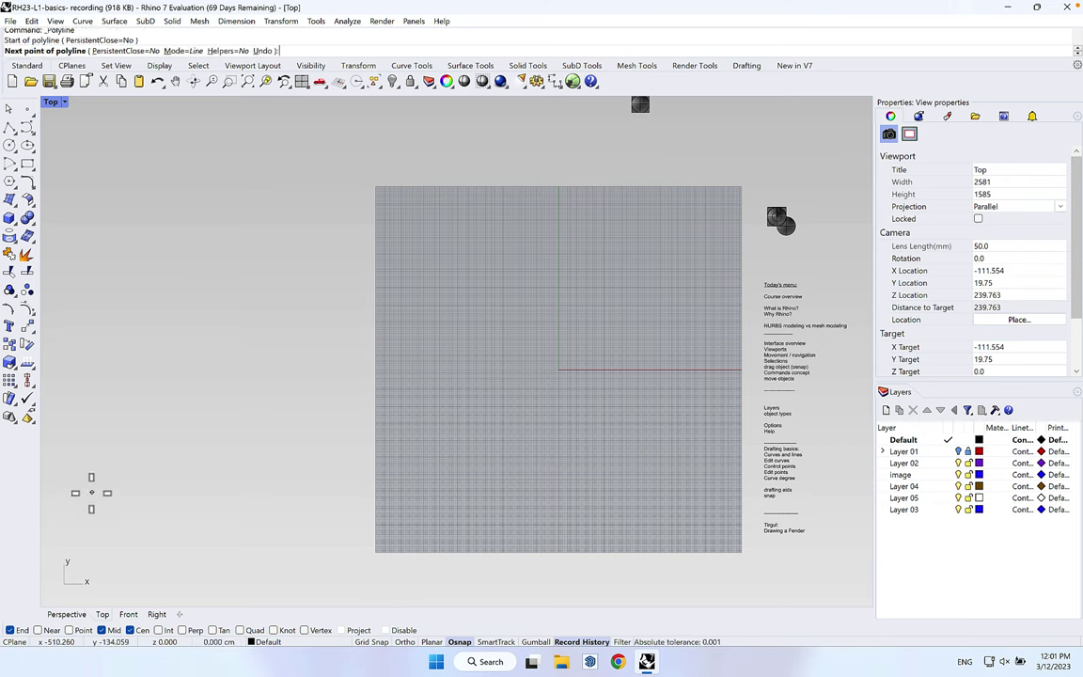
left_click(188, 421)
left_click(97, 363)
left_click(103, 260)
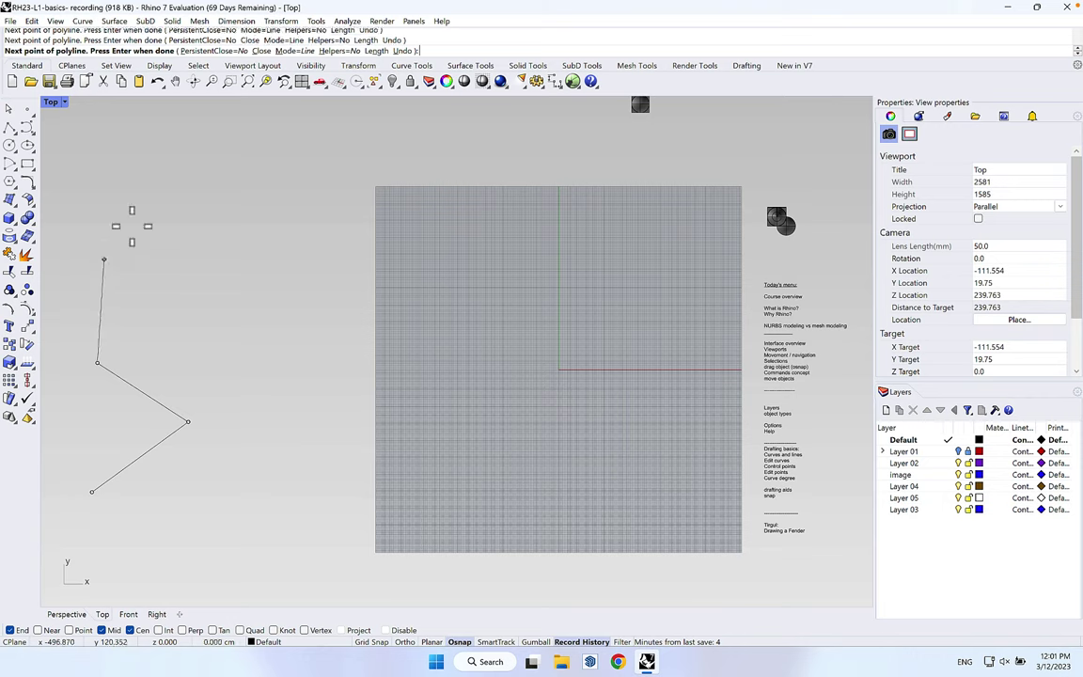
left_click(160, 202)
left_click(255, 177)
left_click(295, 226)
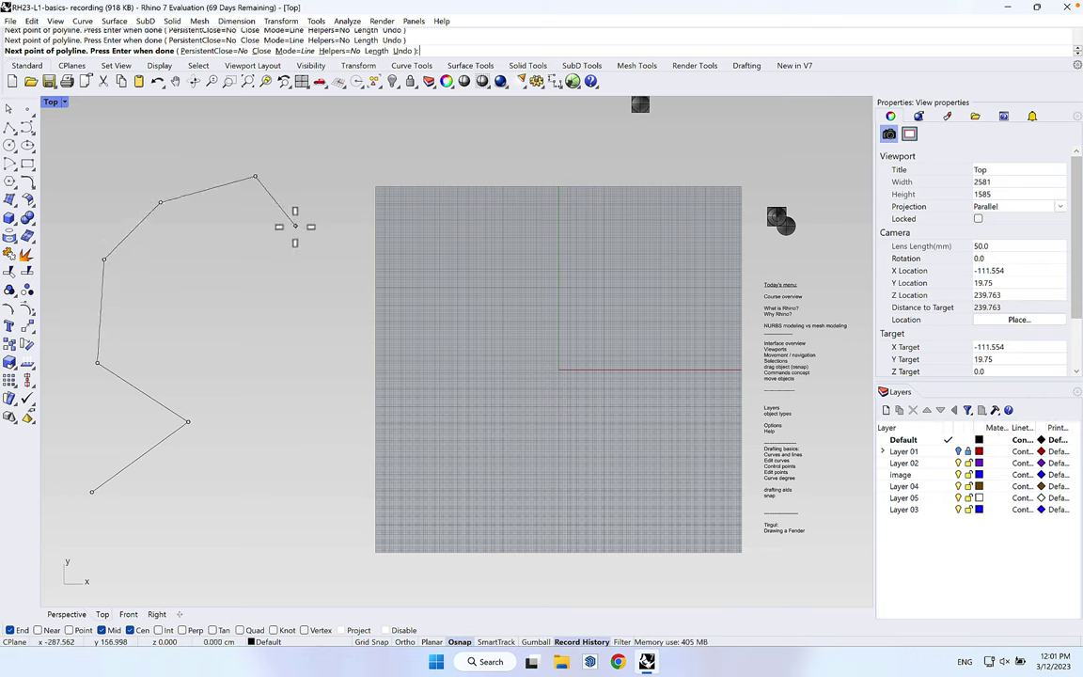
left_click(224, 255)
left_click(329, 308)
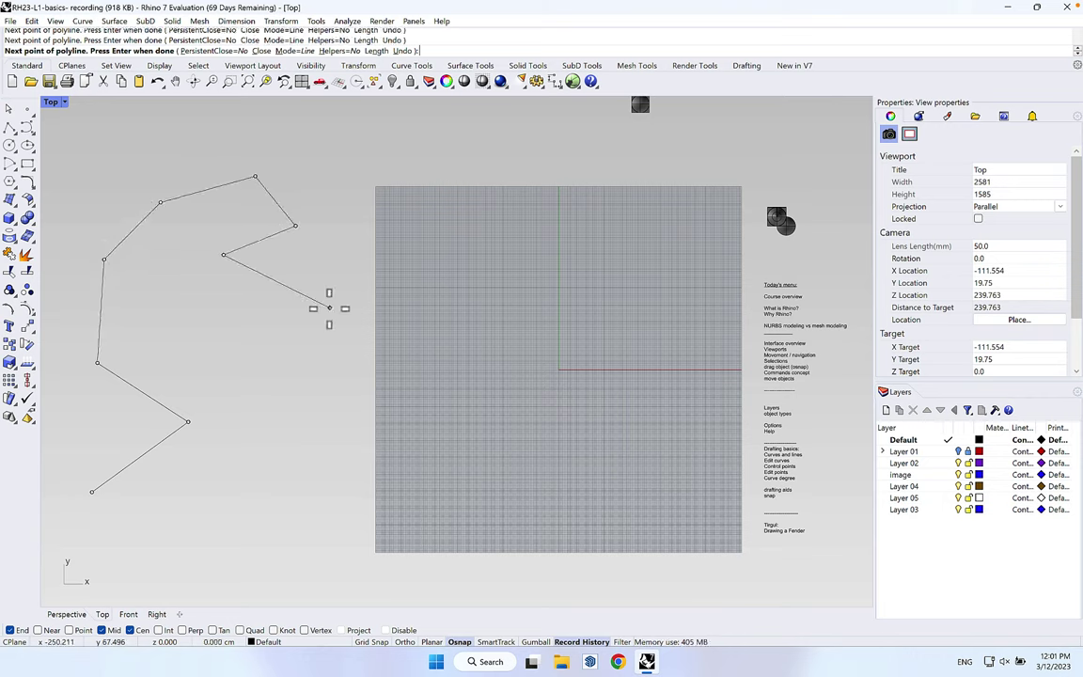
left_click(316, 396)
left_click(257, 484)
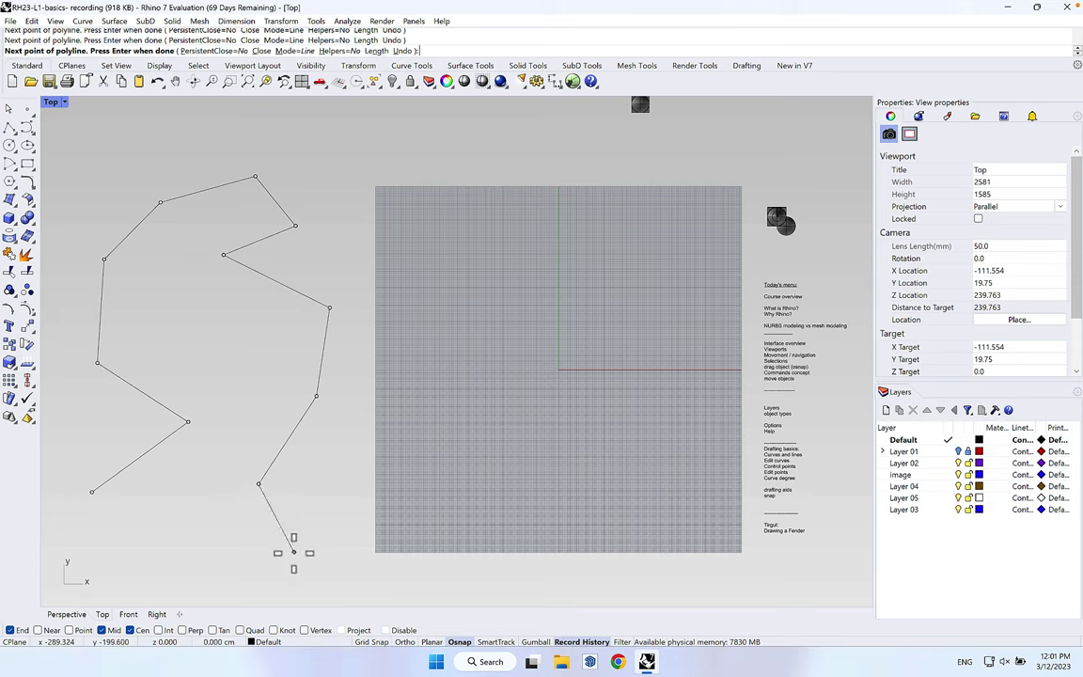
left_click(294, 553)
left_click(183, 565)
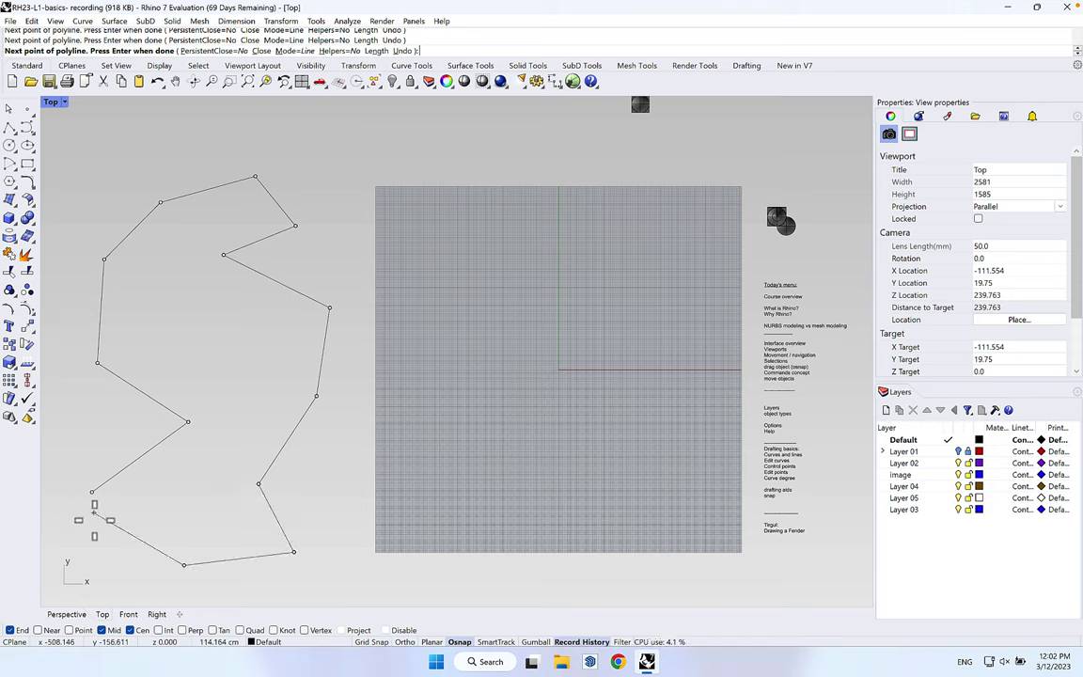
left_click(214, 528)
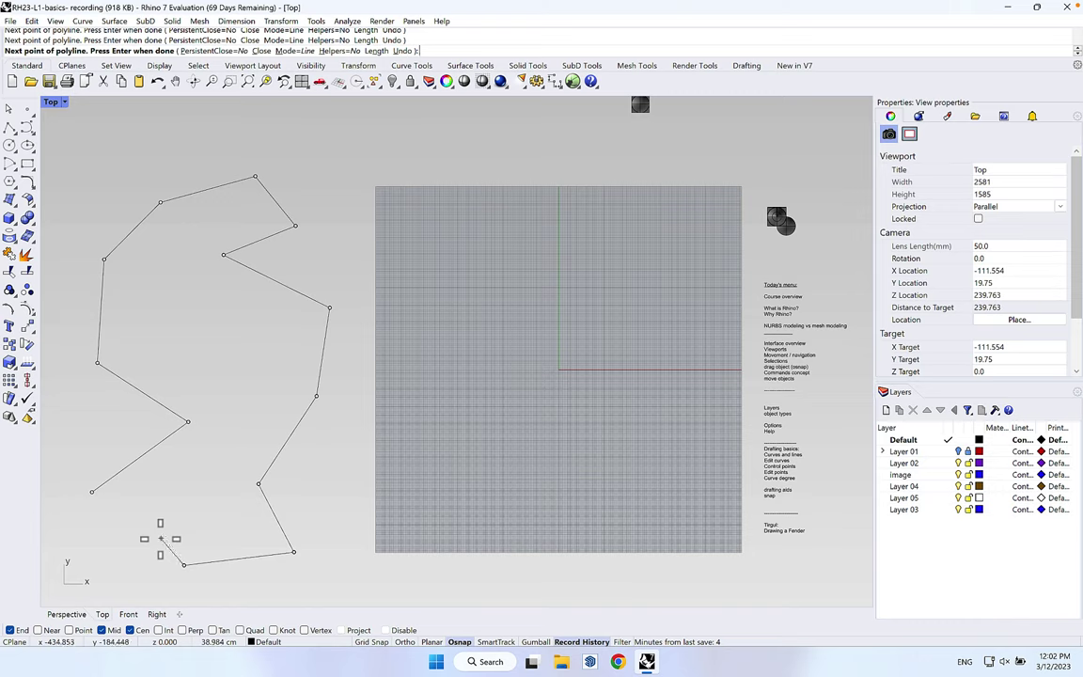
left_click(94, 496)
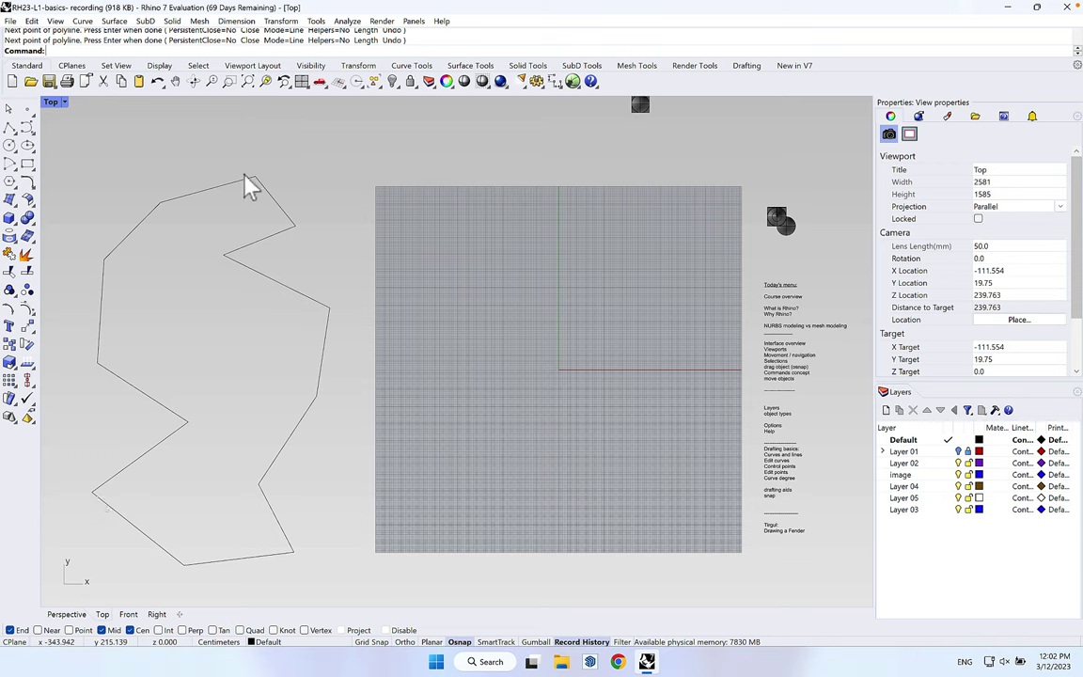
left_click(98, 502)
left_click(273, 382)
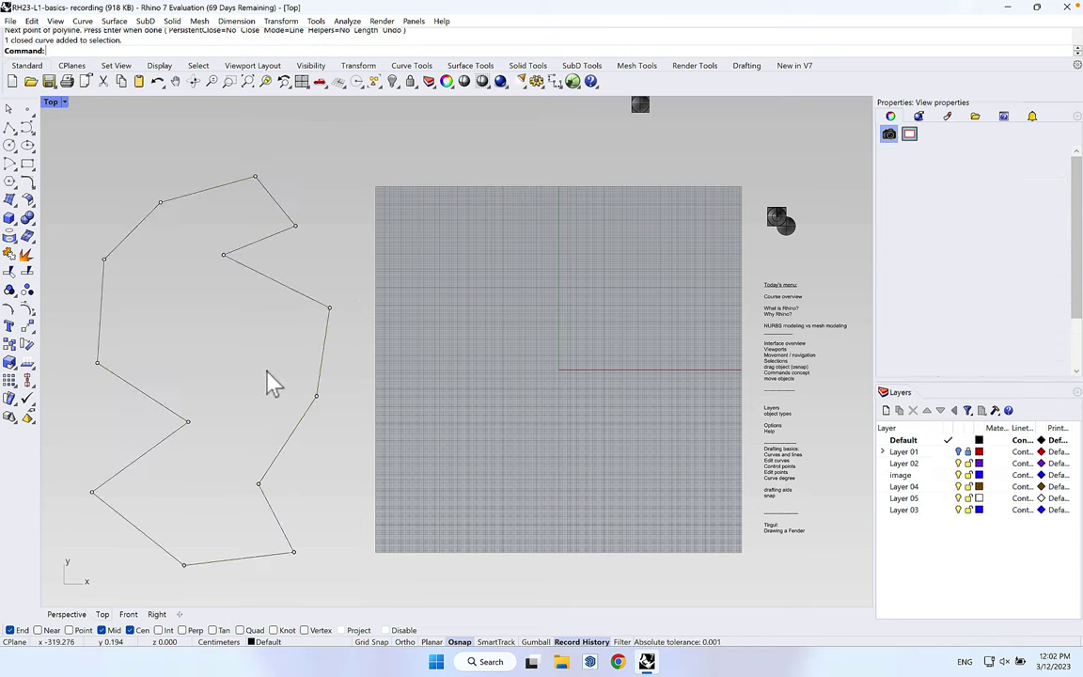
- Draw an open seven-point zigzag polyline to the left of the closed one and finish it without closing
scroll(500, 353, "down", 5)
right_click_drag(489, 340, 543, 387)
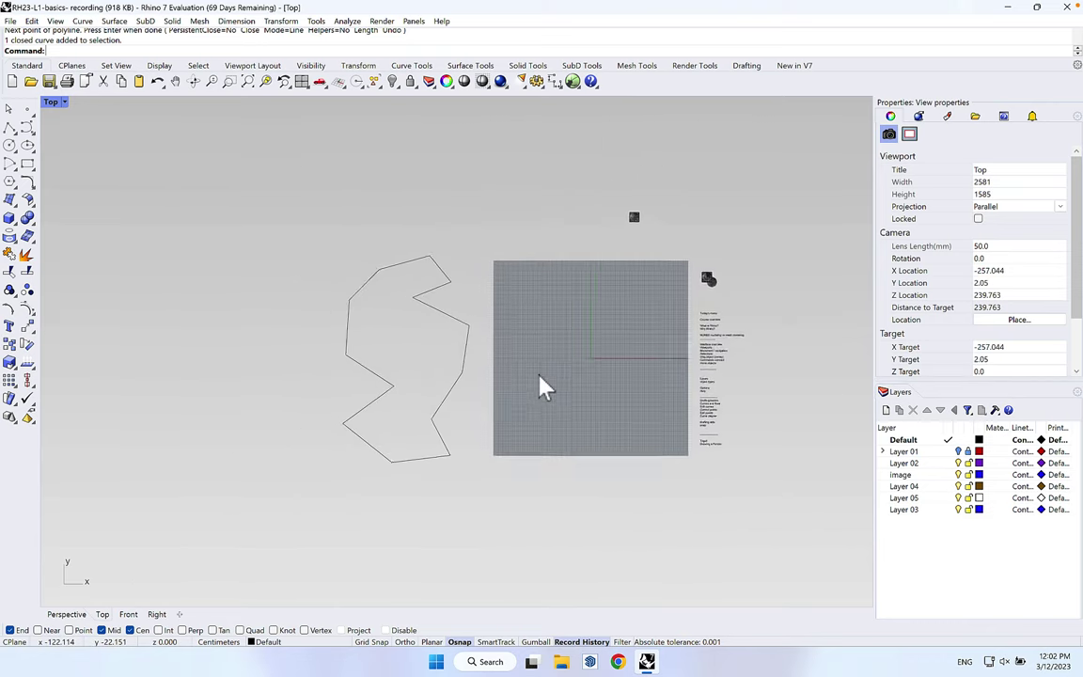
scroll(446, 334, "up", 1)
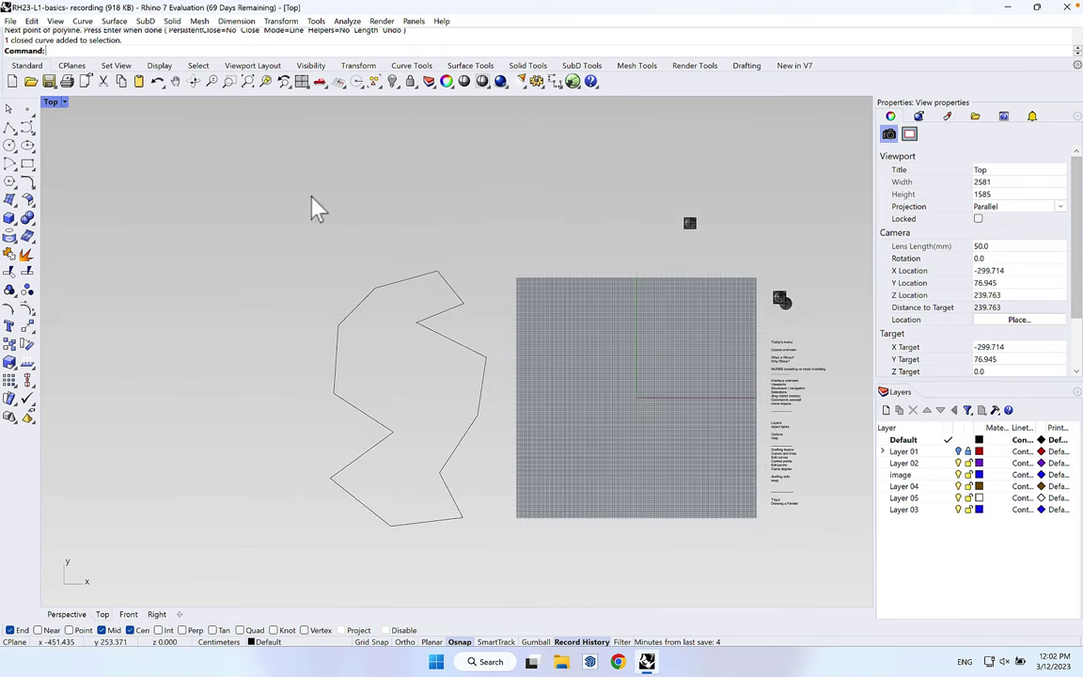
left_click(9, 129)
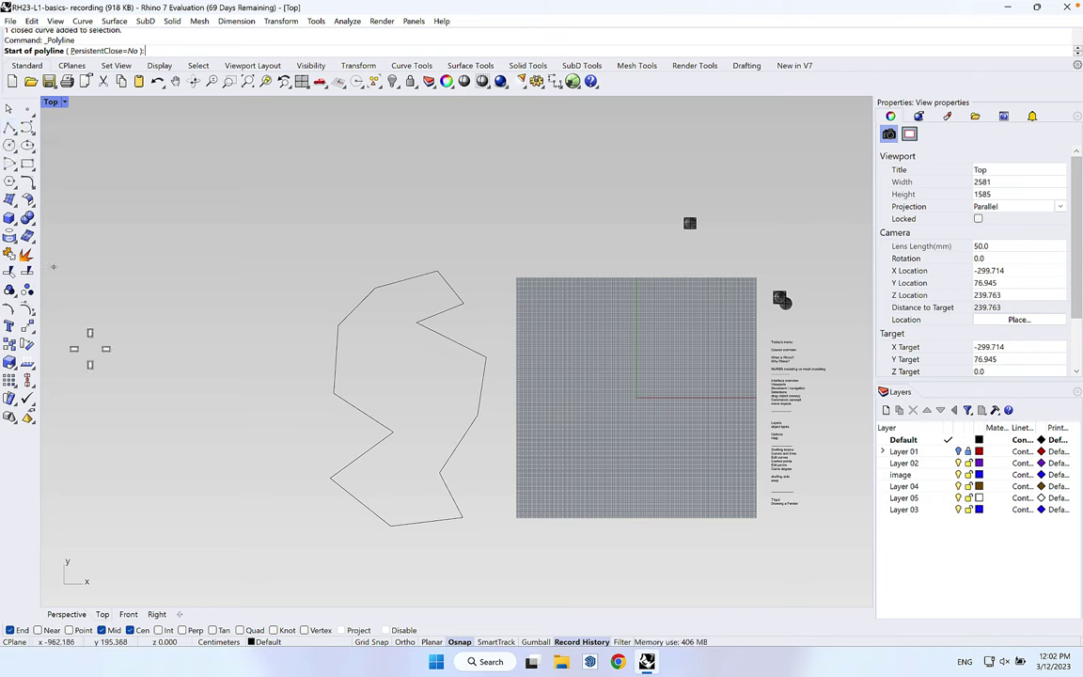
left_click(252, 524)
left_click(115, 481)
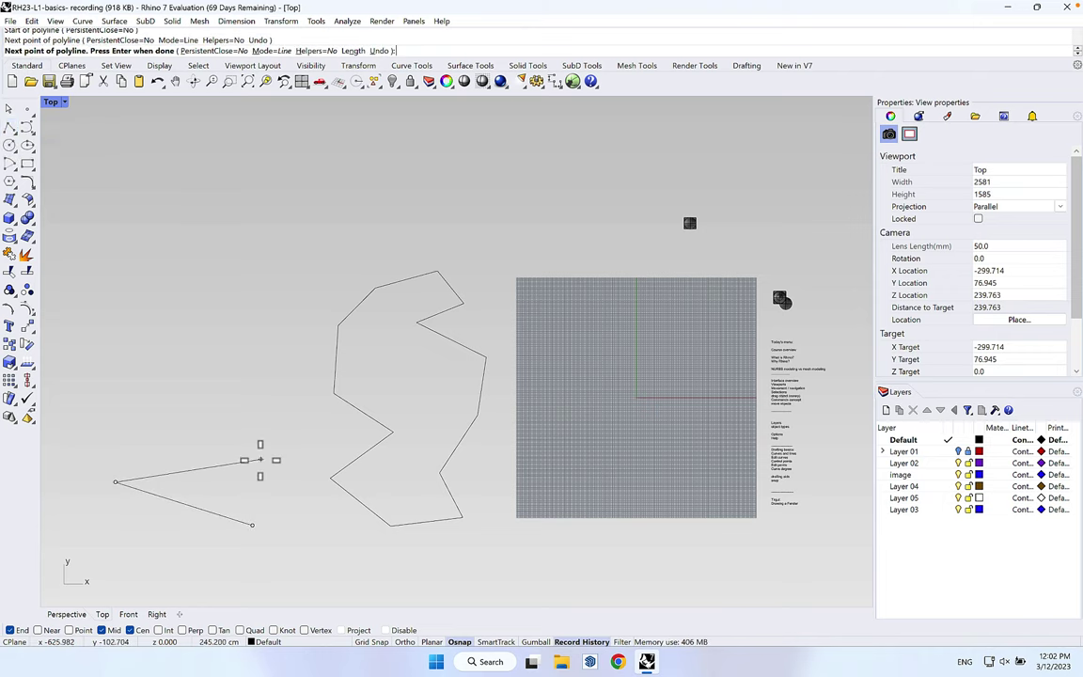
left_click(260, 459)
left_click(284, 325)
left_click(158, 354)
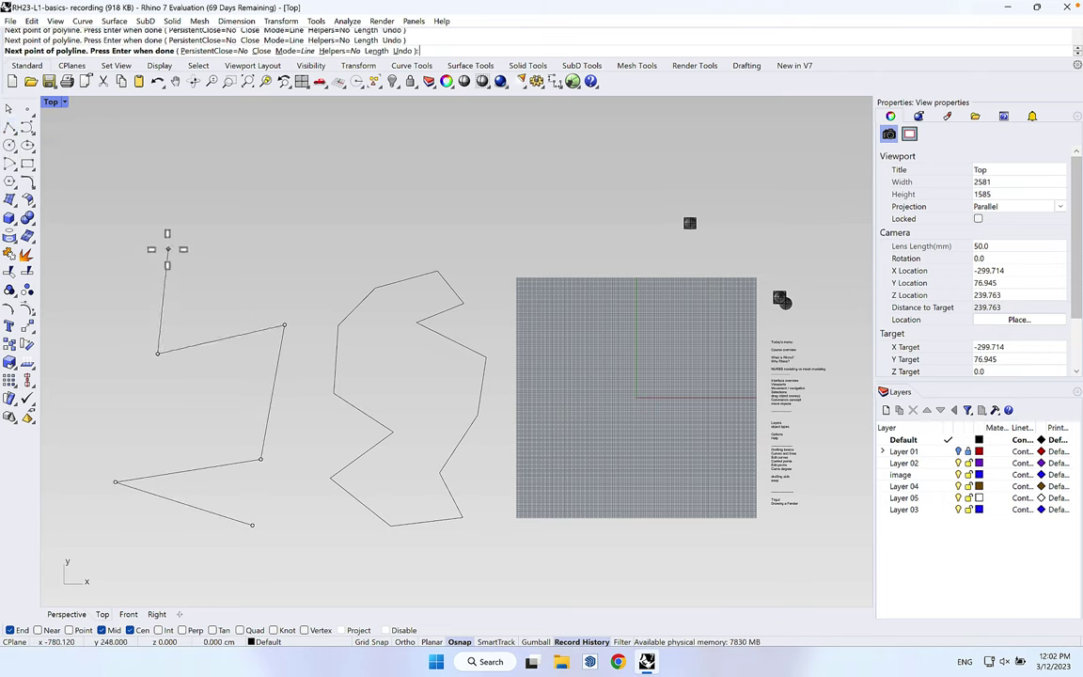
left_click(168, 248)
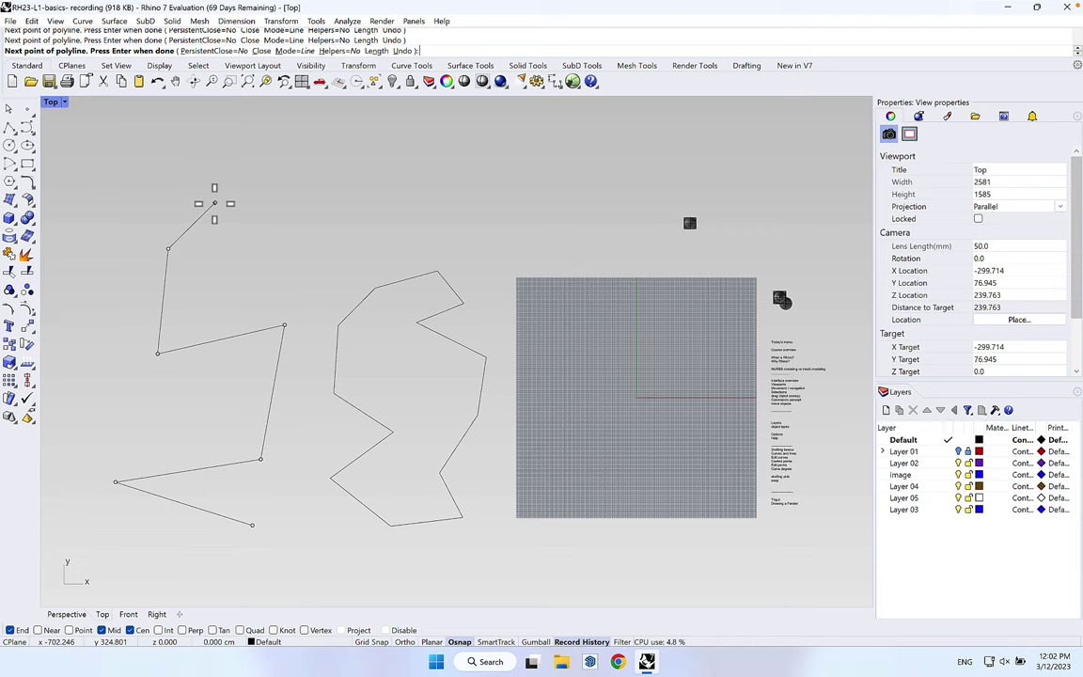
left_click(215, 203)
key("Return")
- Select the closed polyline and the open polyline in turn to compare their object types, and clear the selection
right_click_drag(391, 244, 405, 294)
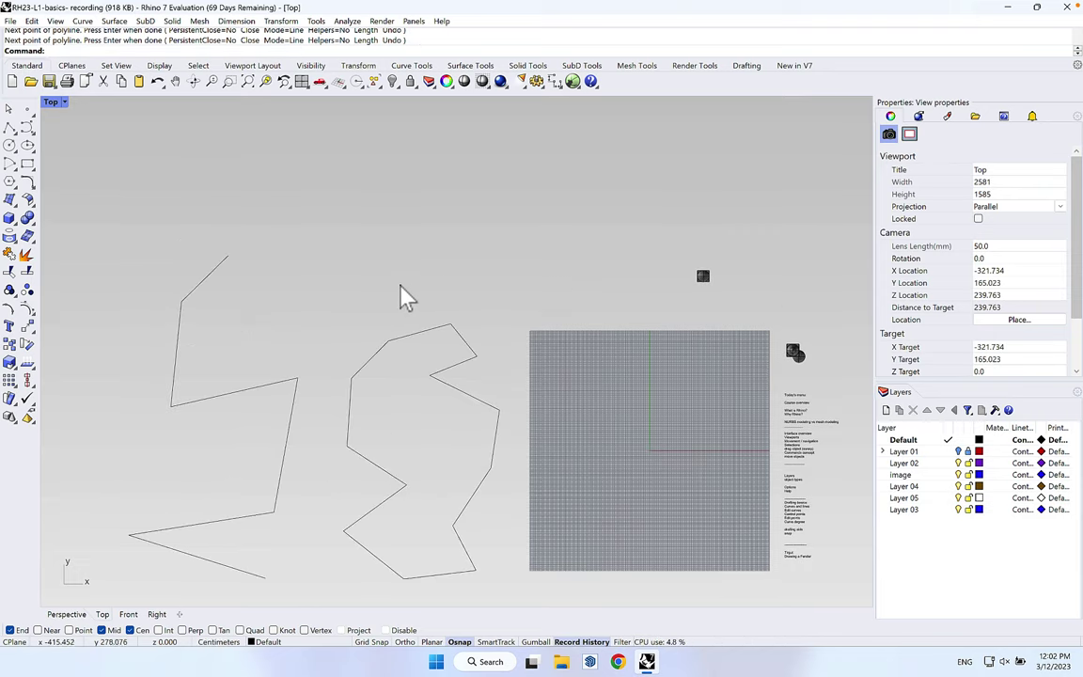
right_click_drag(498, 347, 595, 336)
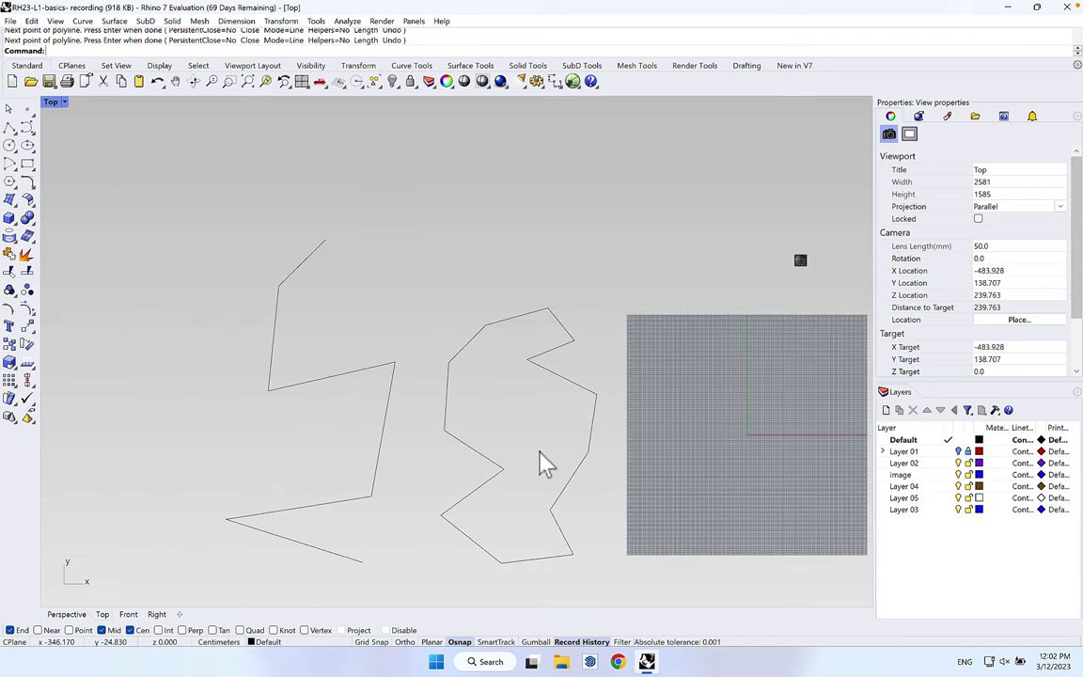
left_click(492, 460)
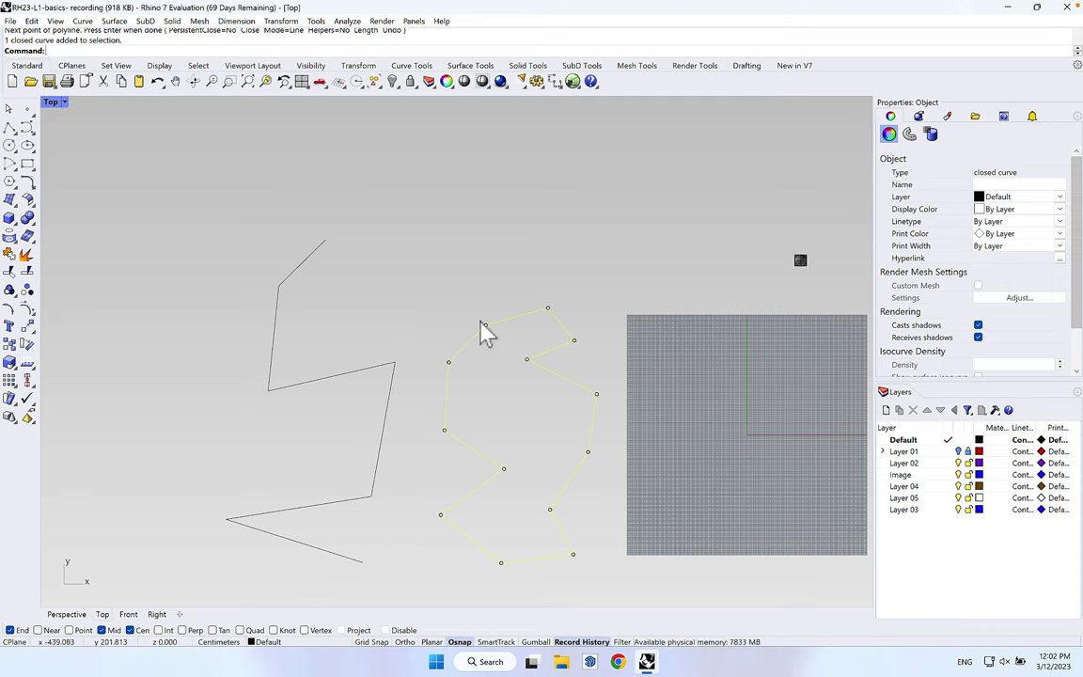
left_click(393, 392)
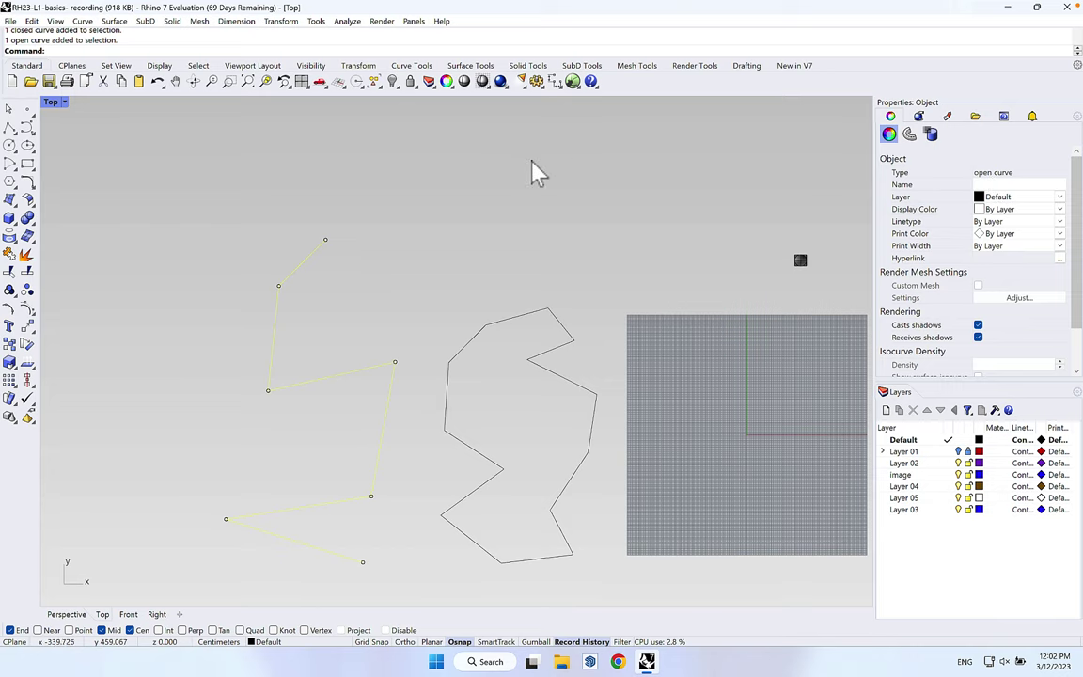
key("Escape")
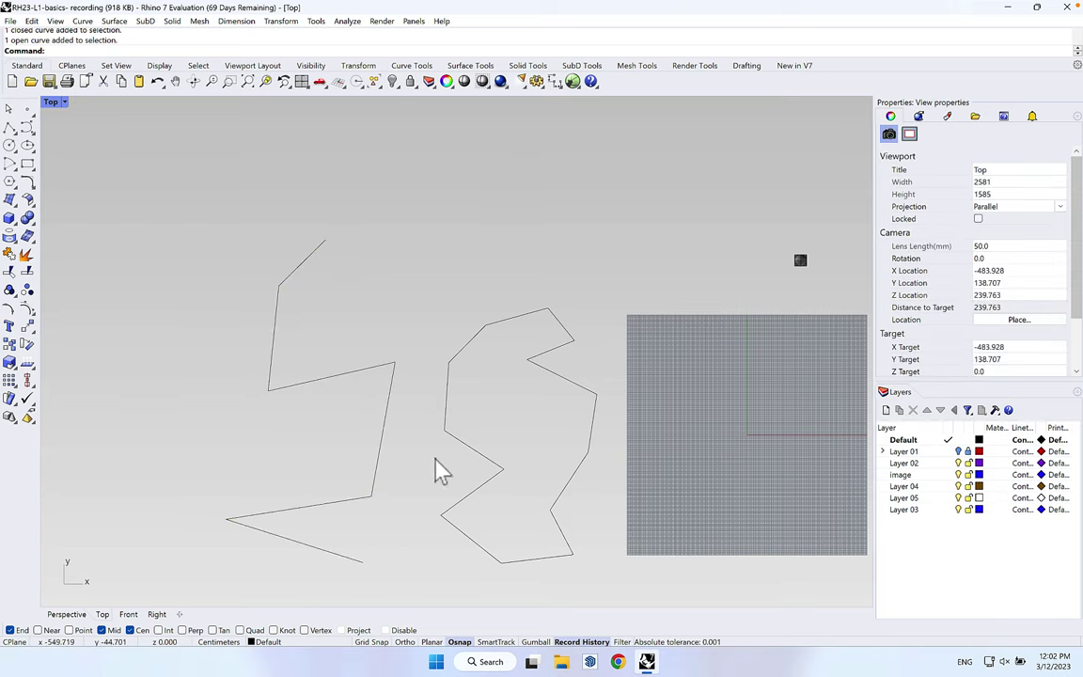
- Start a third polyline left of the zigzag with an 80 cm segment up to the right and a 300 cm segment up to the left
right_click_drag(341, 467, 464, 470)
scroll(475, 454, "down", 3)
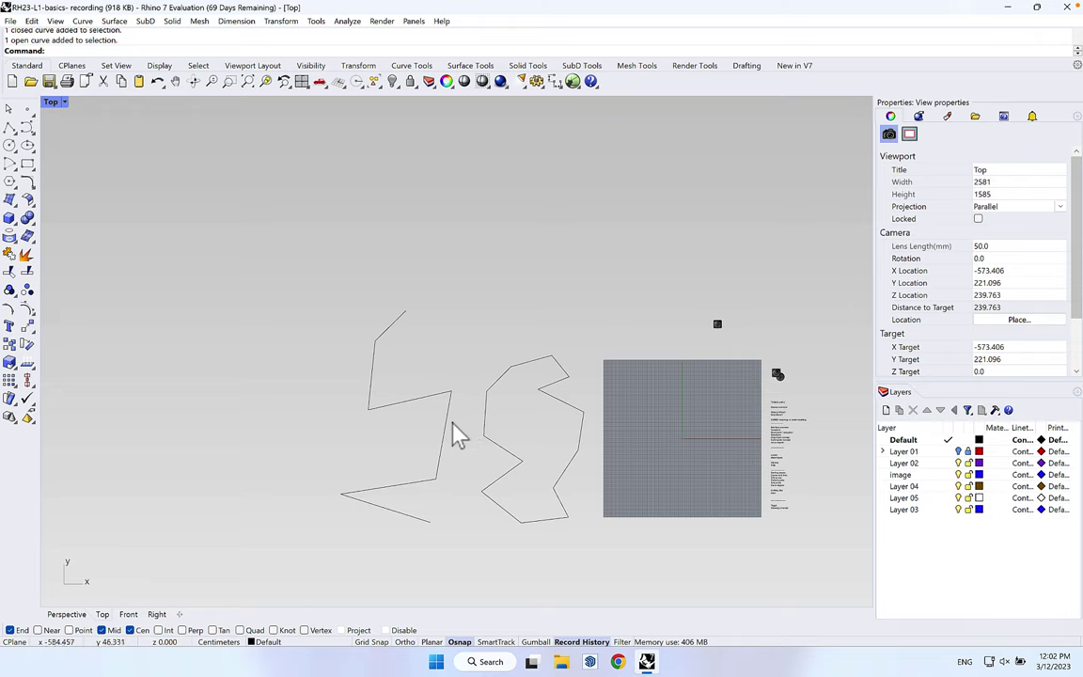
right_click_drag(482, 380, 492, 410)
right_click_drag(313, 350, 392, 364)
right_click_drag(221, 285, 211, 290)
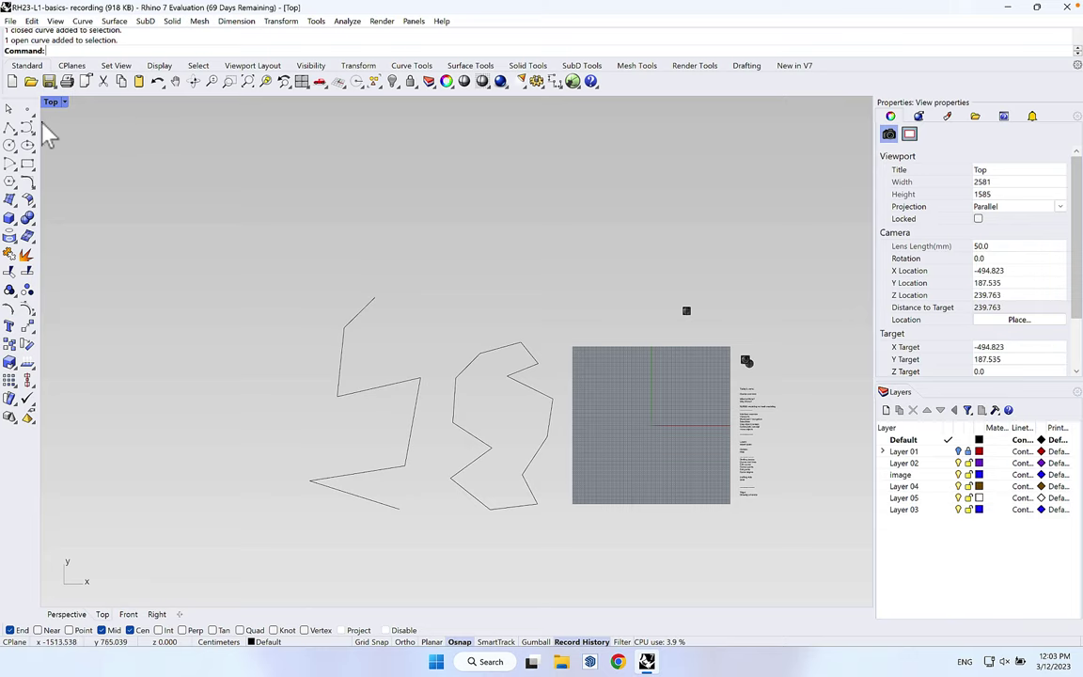
left_click(9, 128)
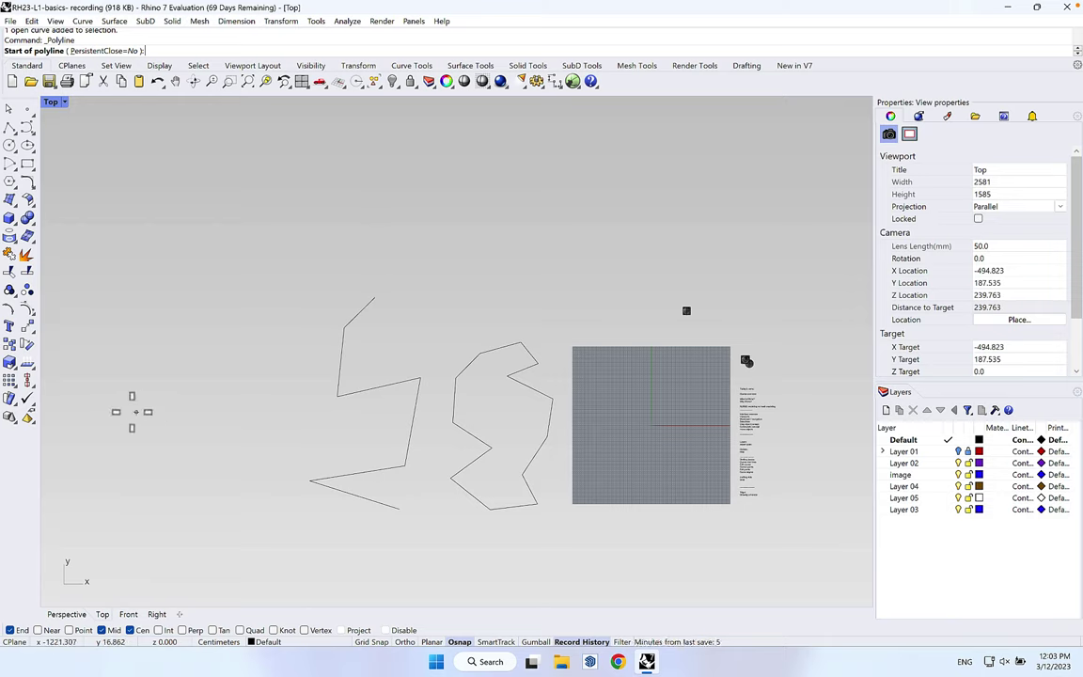
left_click(214, 415)
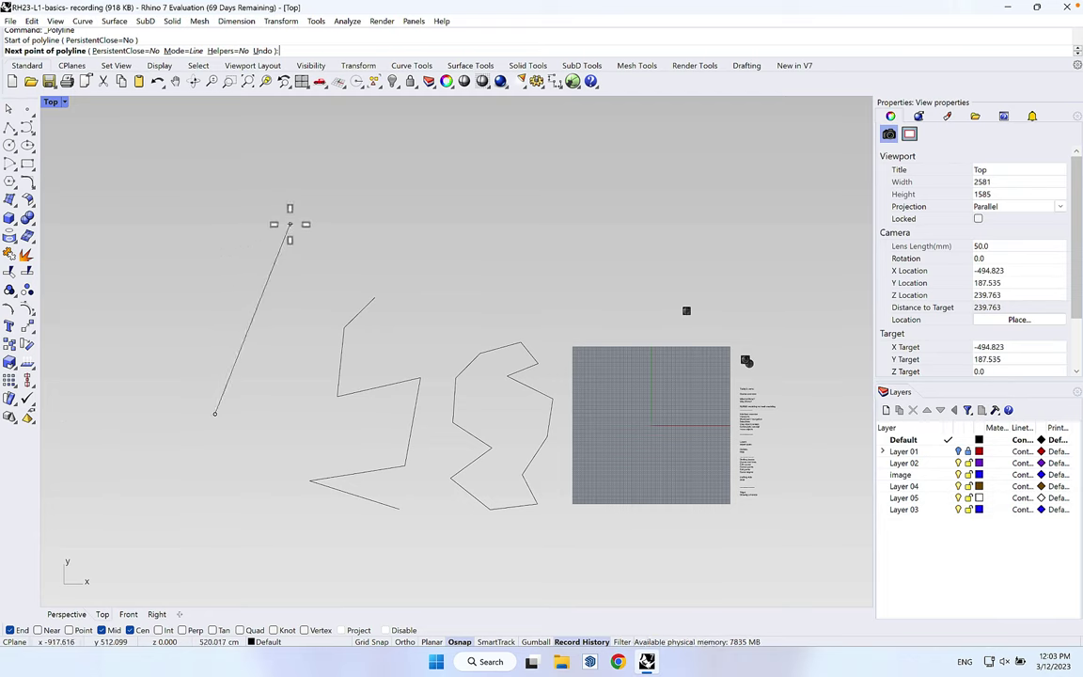
type("80")
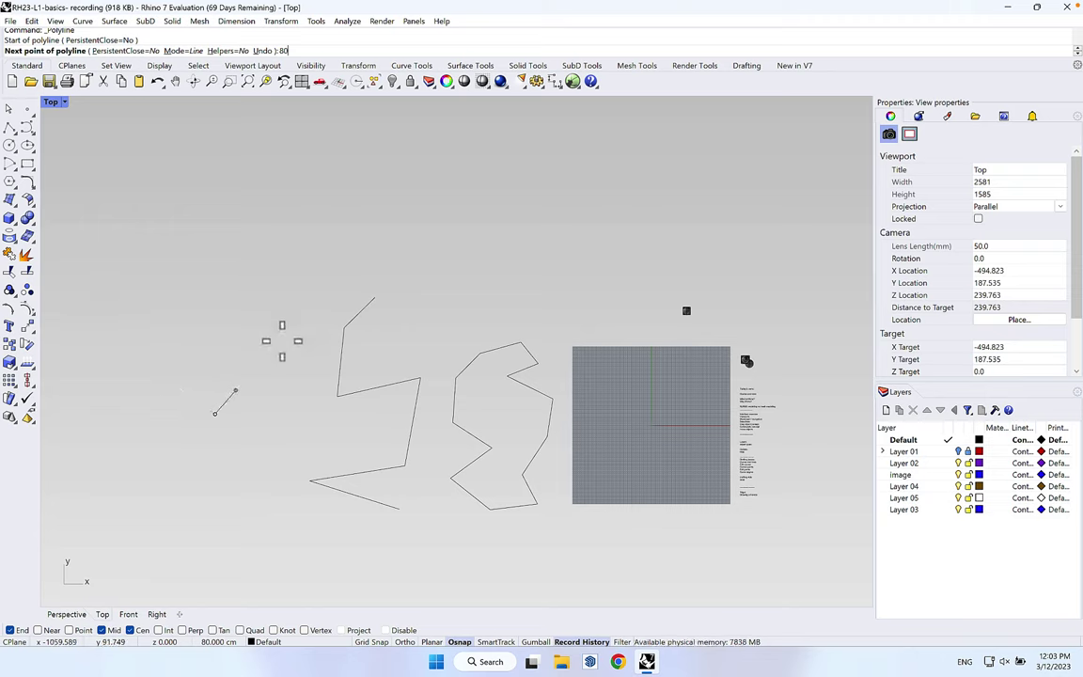
left_click(239, 393)
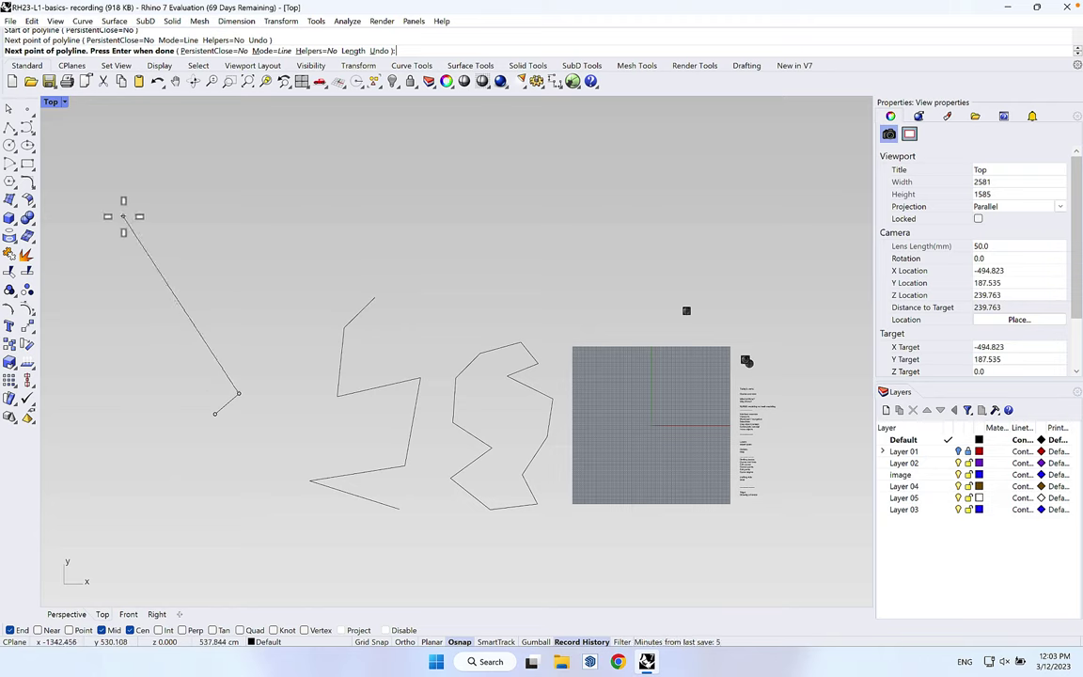
type("300")
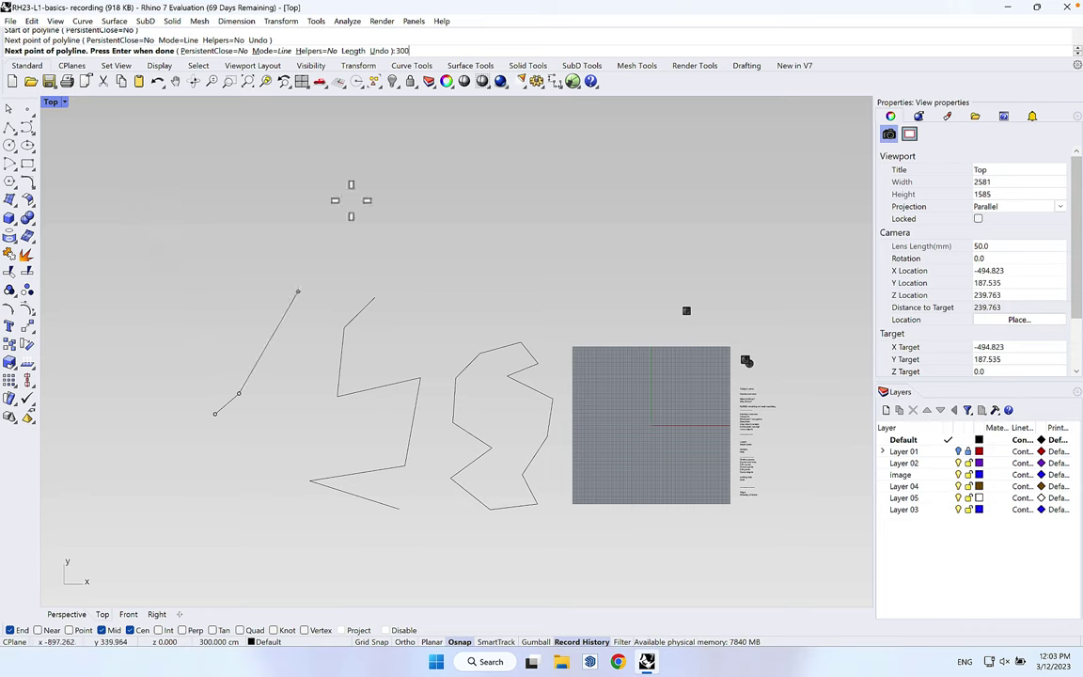
left_click(63, 192)
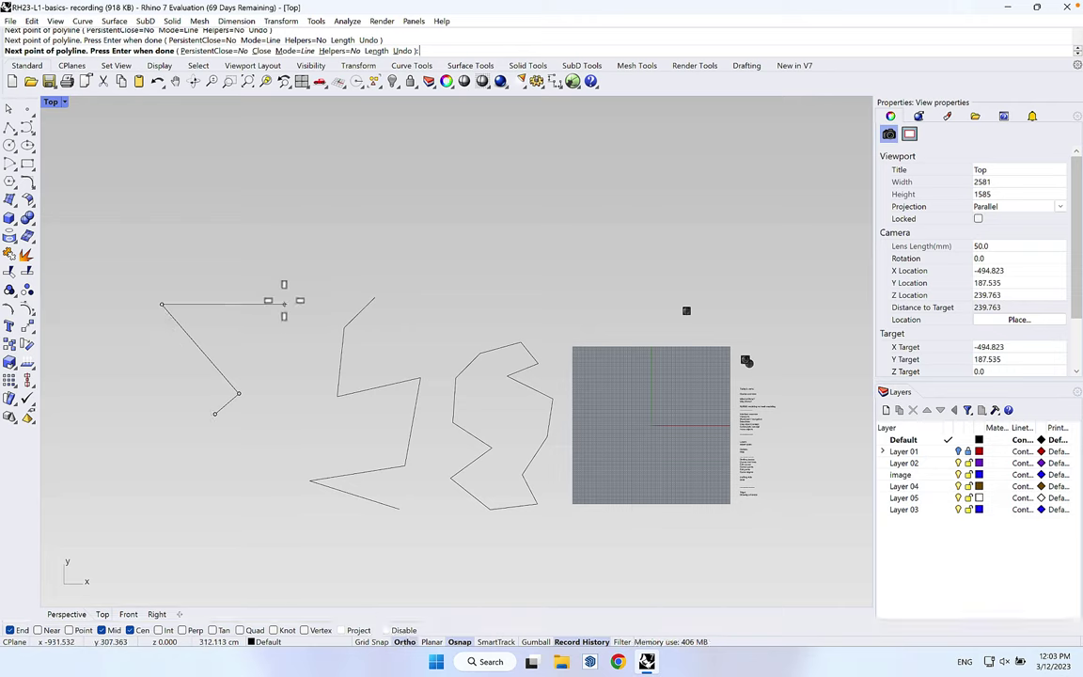
- Continue the third polyline with a 200 cm segment straight up and a 600 cm horizontal segment to the right
left_click(158, 223)
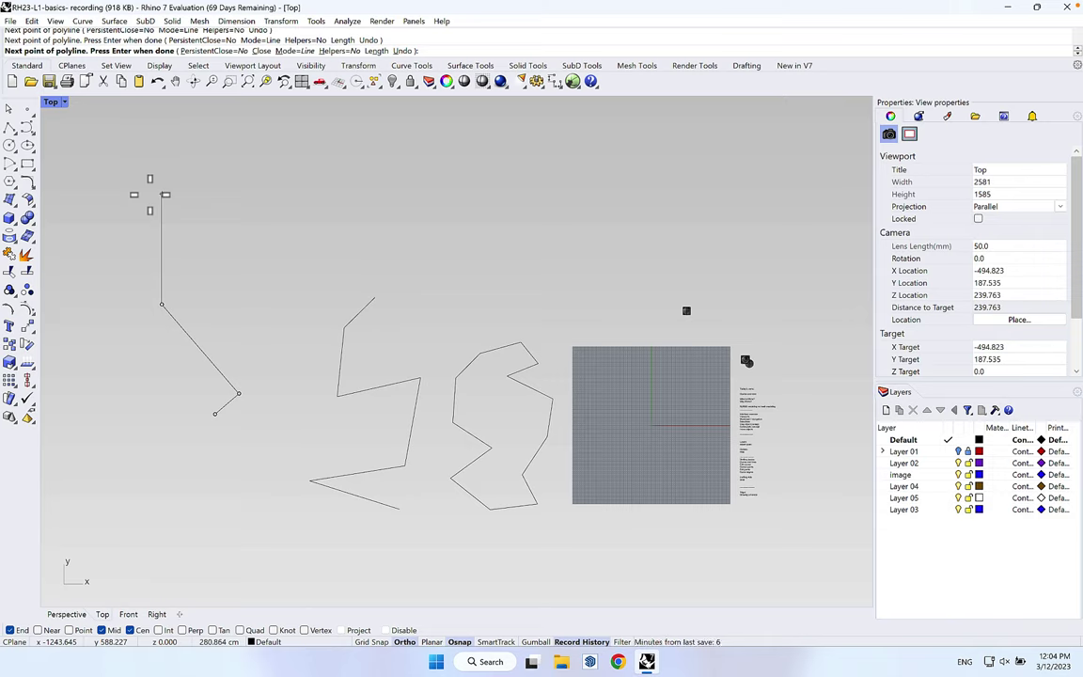
type("200")
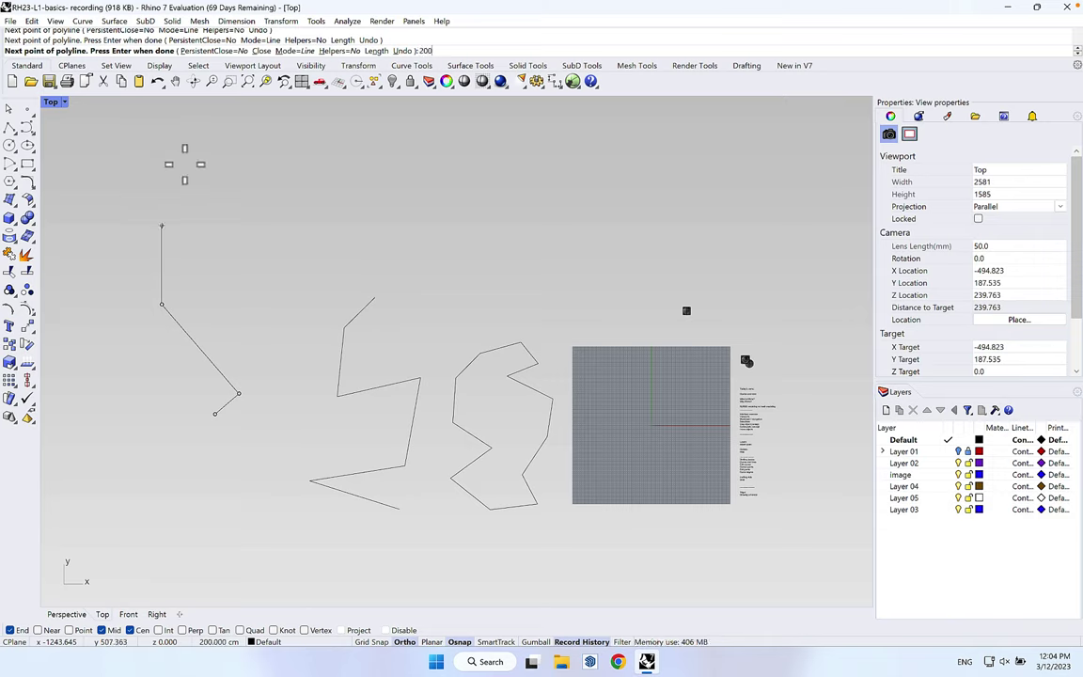
left_click(184, 165)
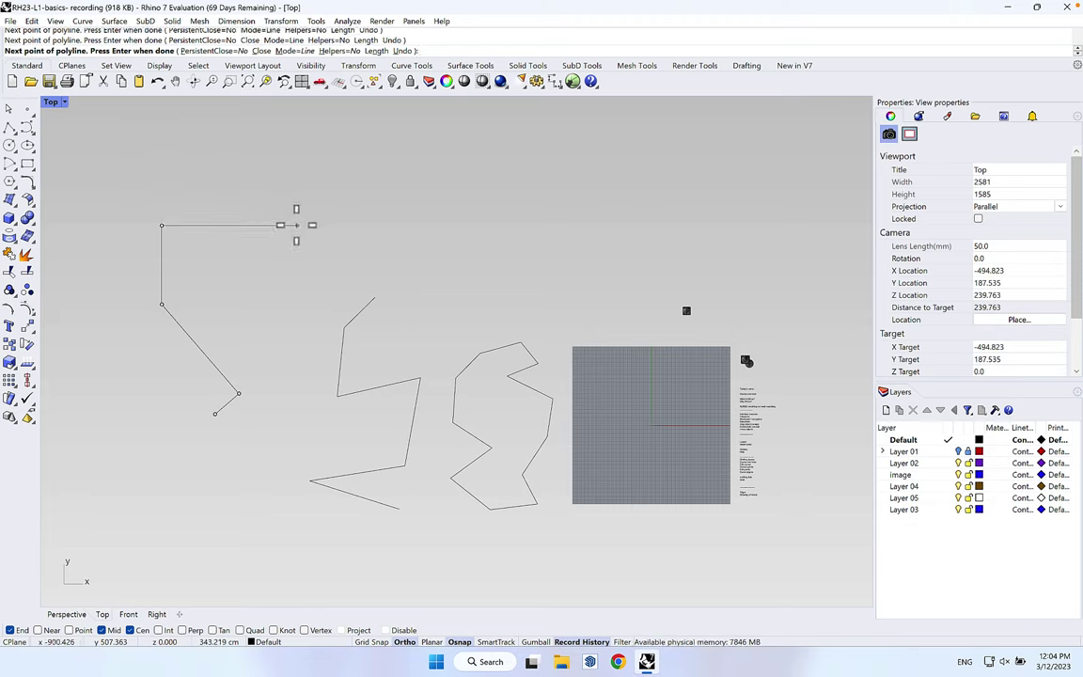
type("600")
key("Return")
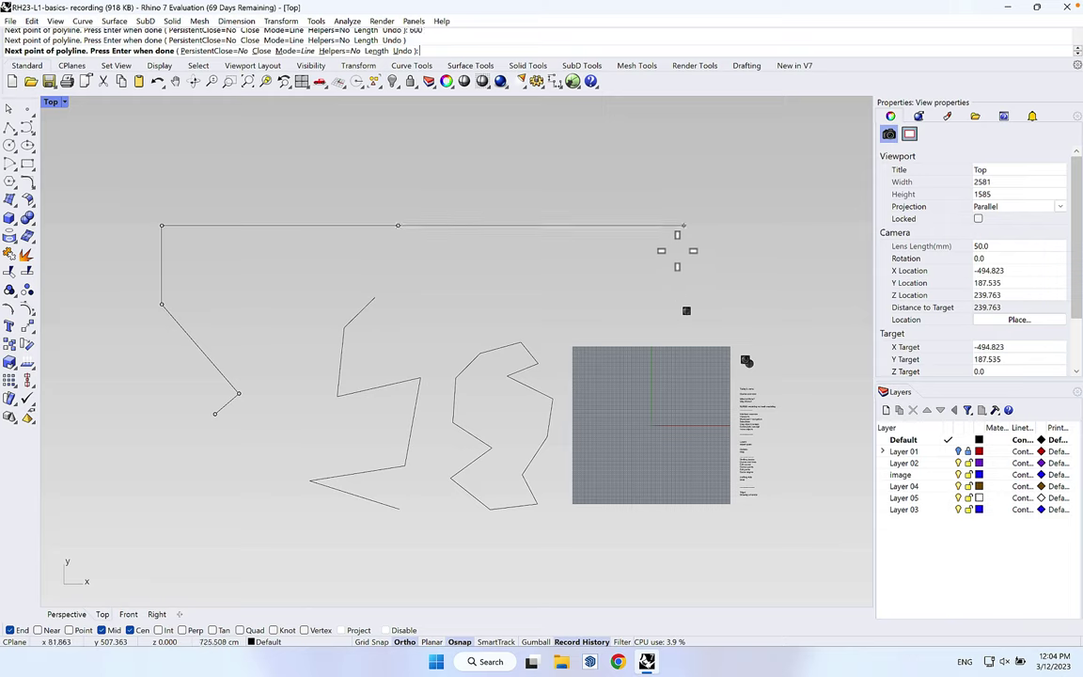
- Add stepped segments of 30 cm up, 60 cm right and 100 cm up, and finish the polyline open
left_click(381, 185)
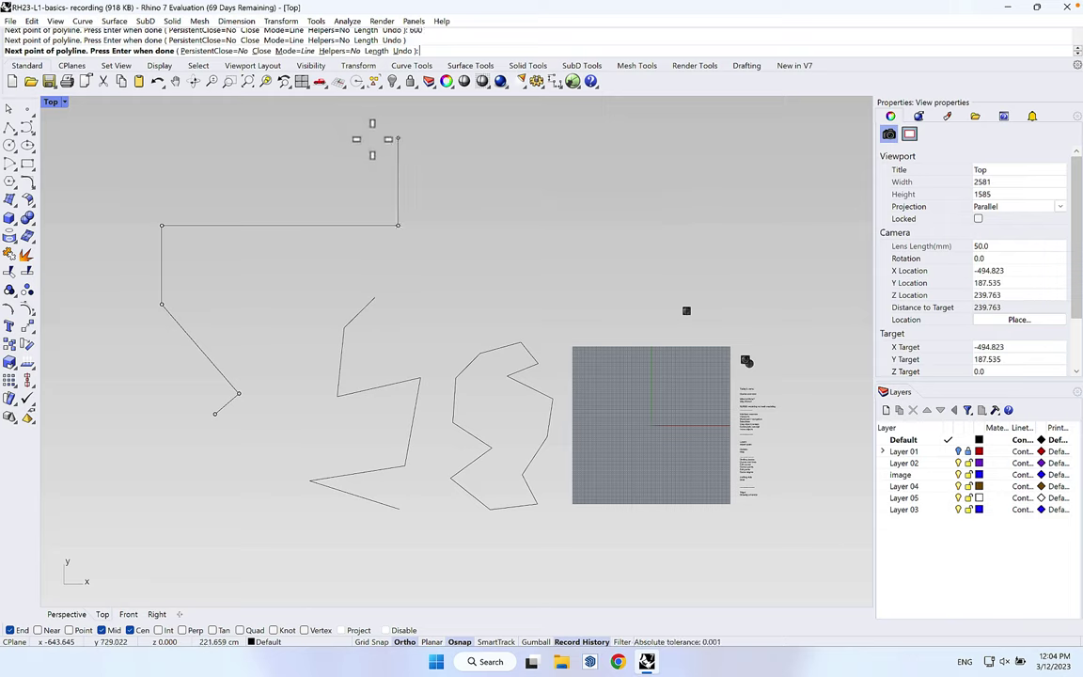
type("30")
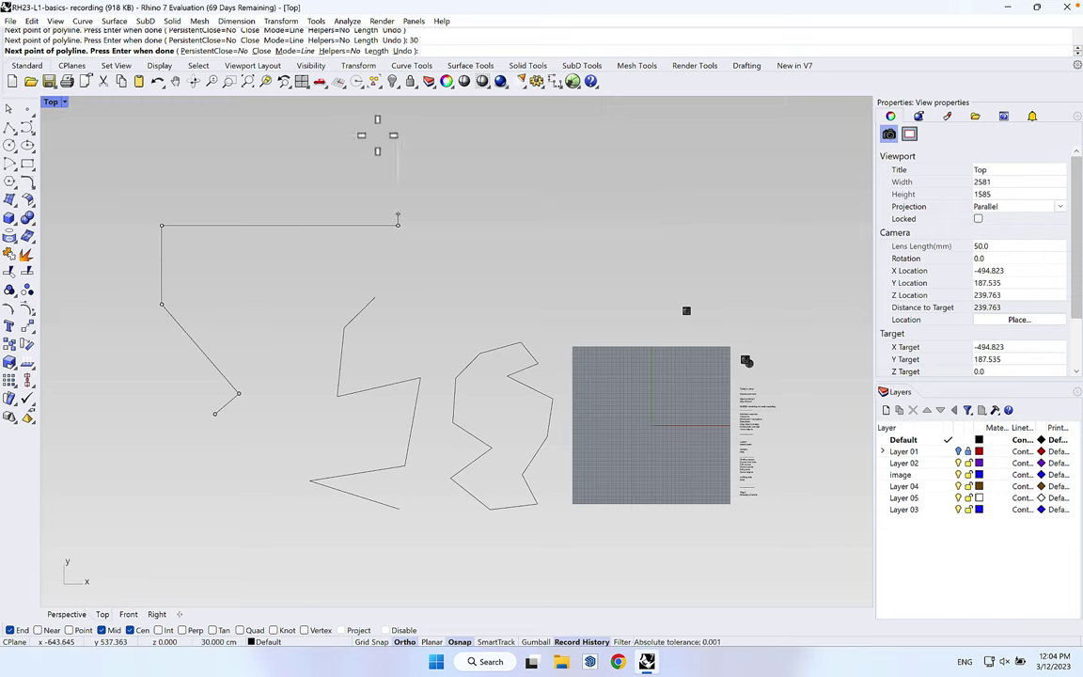
left_click(377, 134)
type("60")
key("Return")
left_click(445, 174)
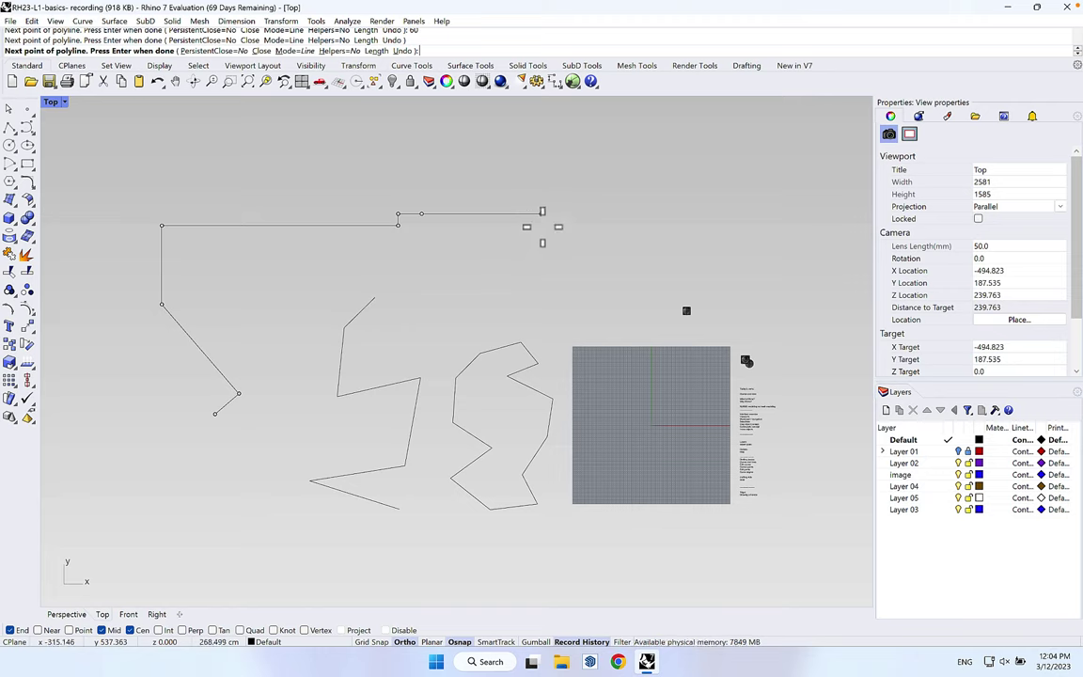
type("100")
key("Return")
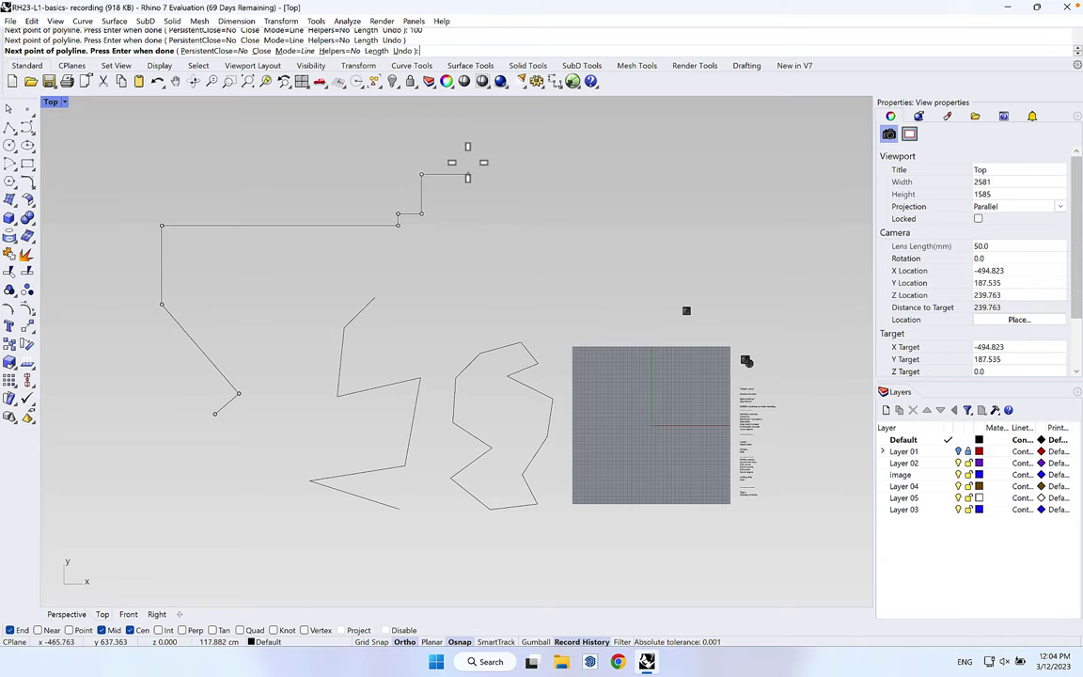
left_click(473, 173)
key("Return")
- Set the Ortho snap angle to every 15 degrees in the modeling aid settings
right_click_drag(491, 229, 434, 235)
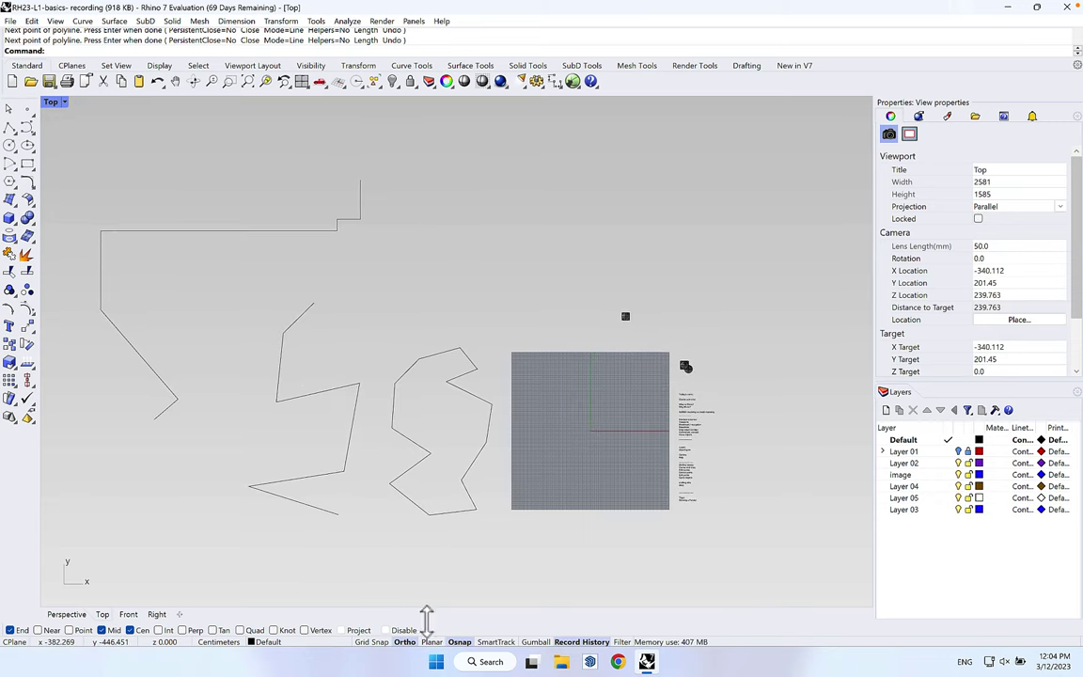
right_click(406, 645)
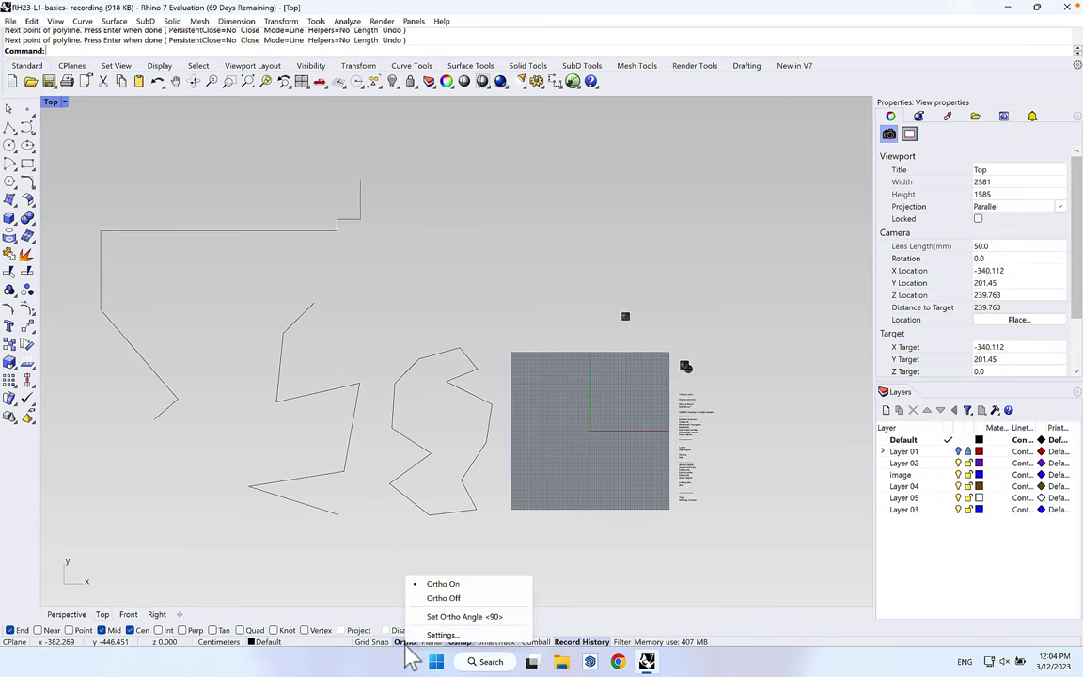
left_click(473, 326)
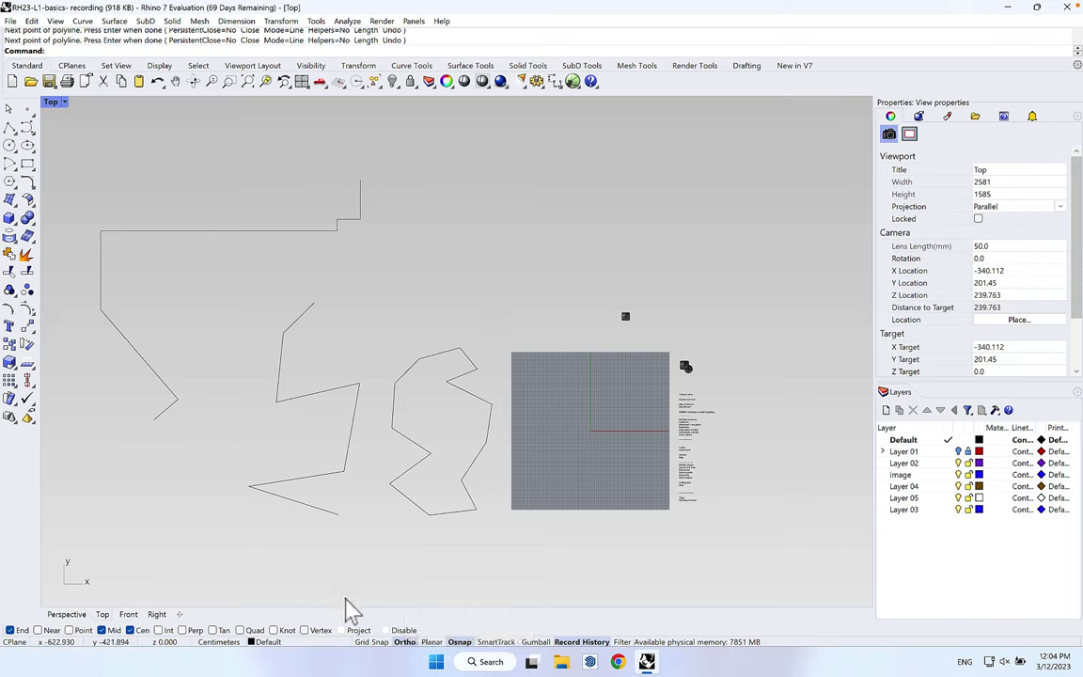
right_click(411, 645)
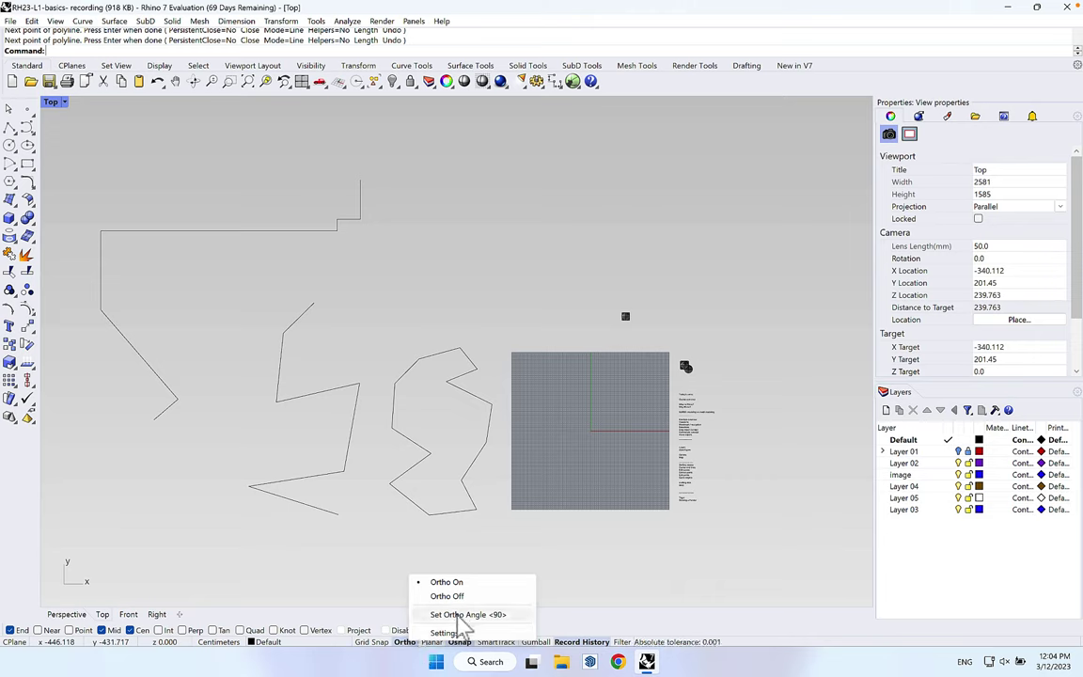
left_click(445, 634)
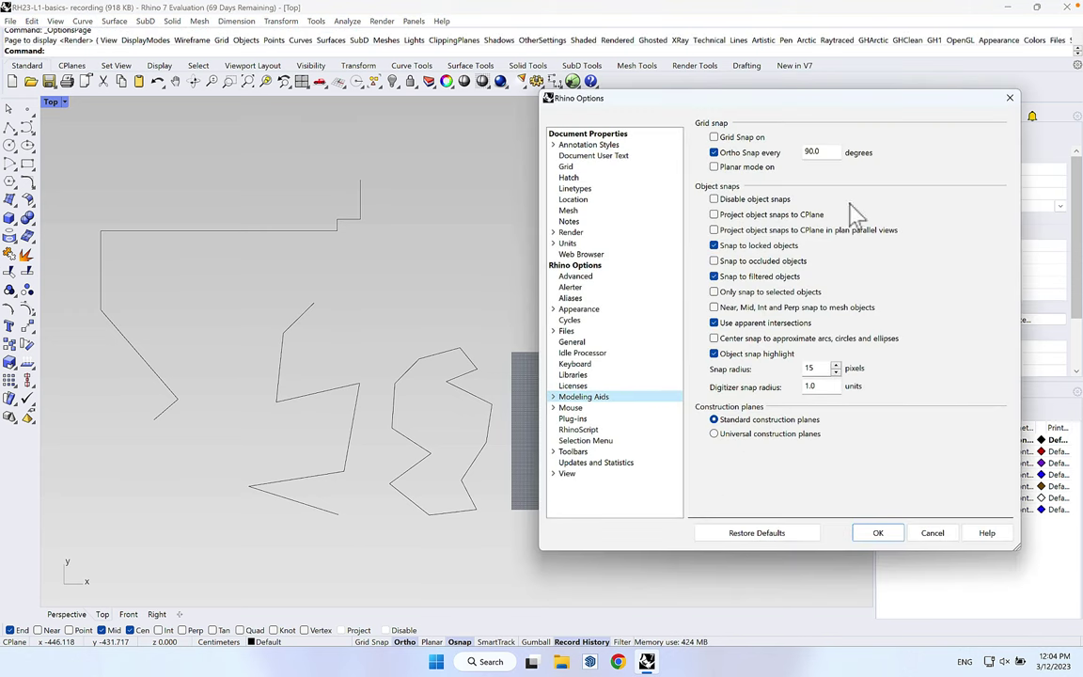
left_click_drag(834, 154, 770, 157)
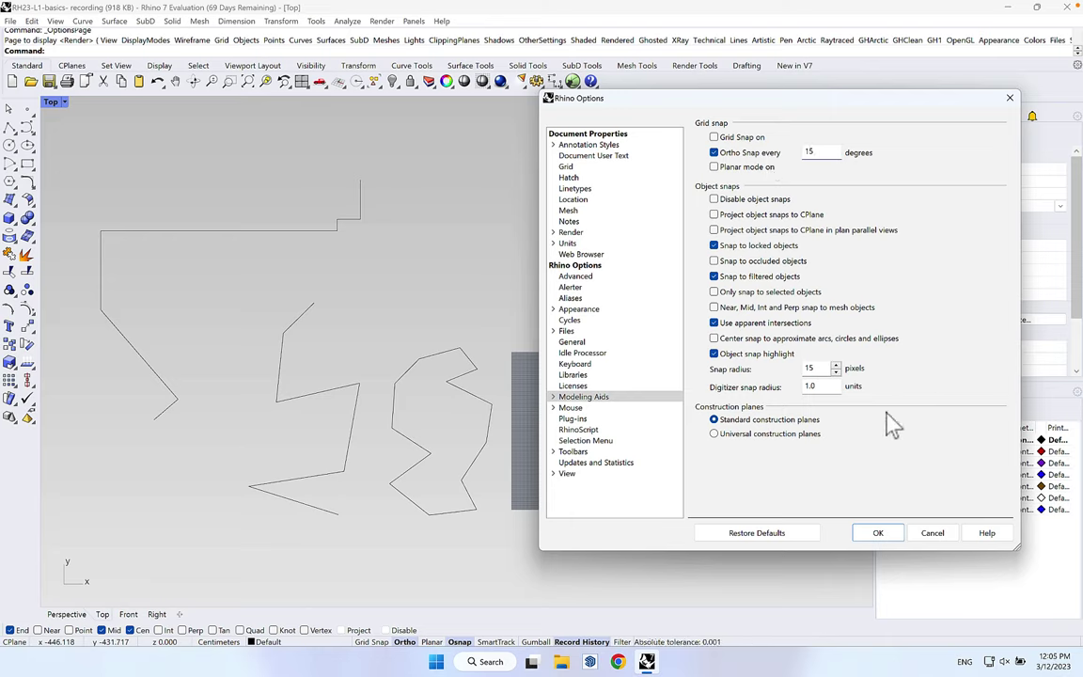
left_click(878, 533)
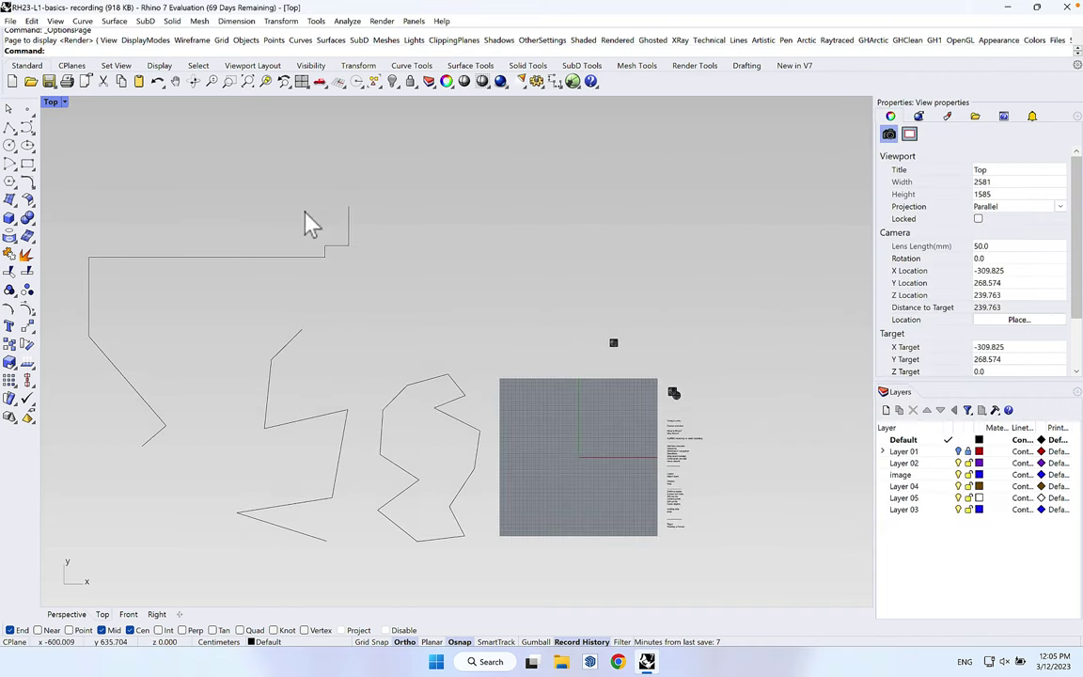
- Start a polyline above the grid with two 200 cm segments at 45 degrees, one up to the left and one down to the left
left_click(9, 128)
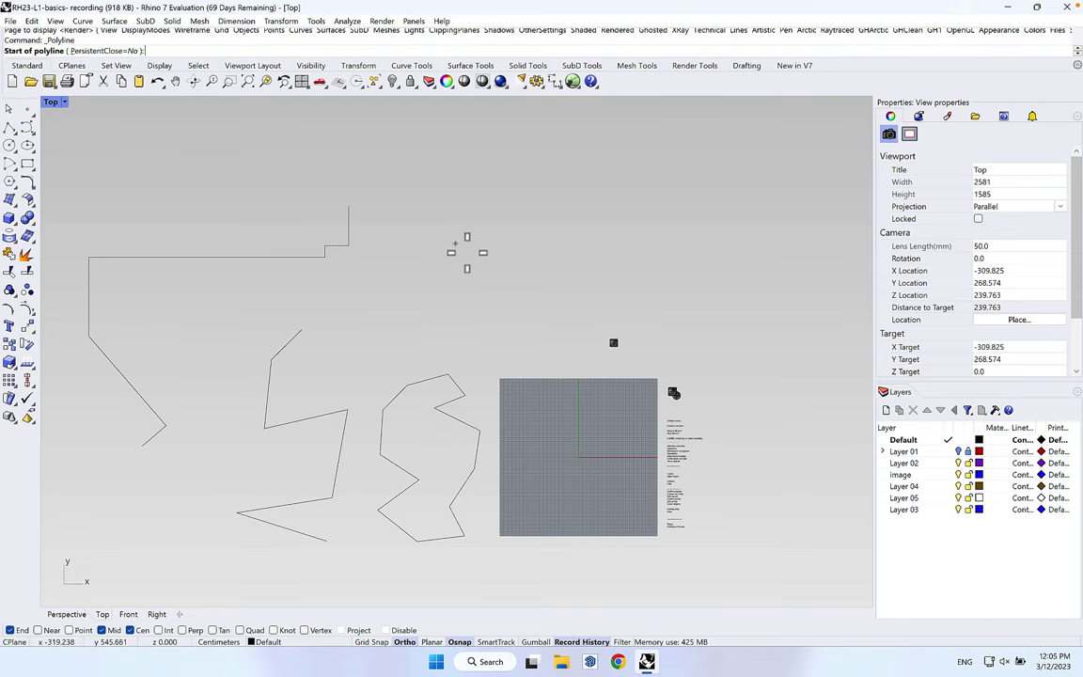
left_click(469, 253)
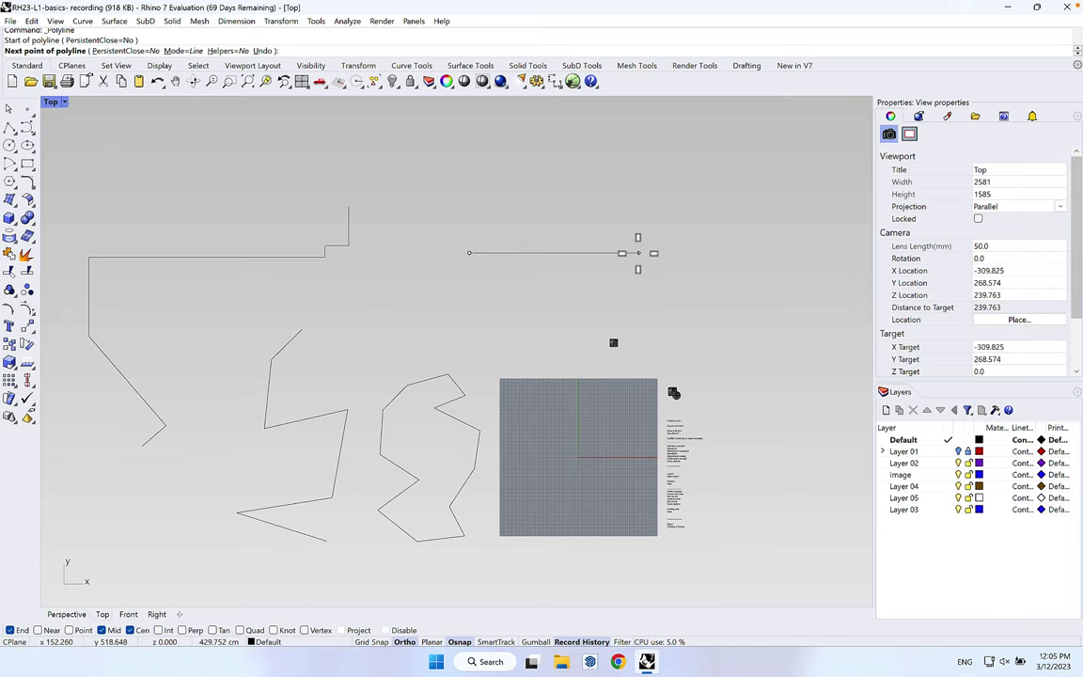
type("200")
key("Return")
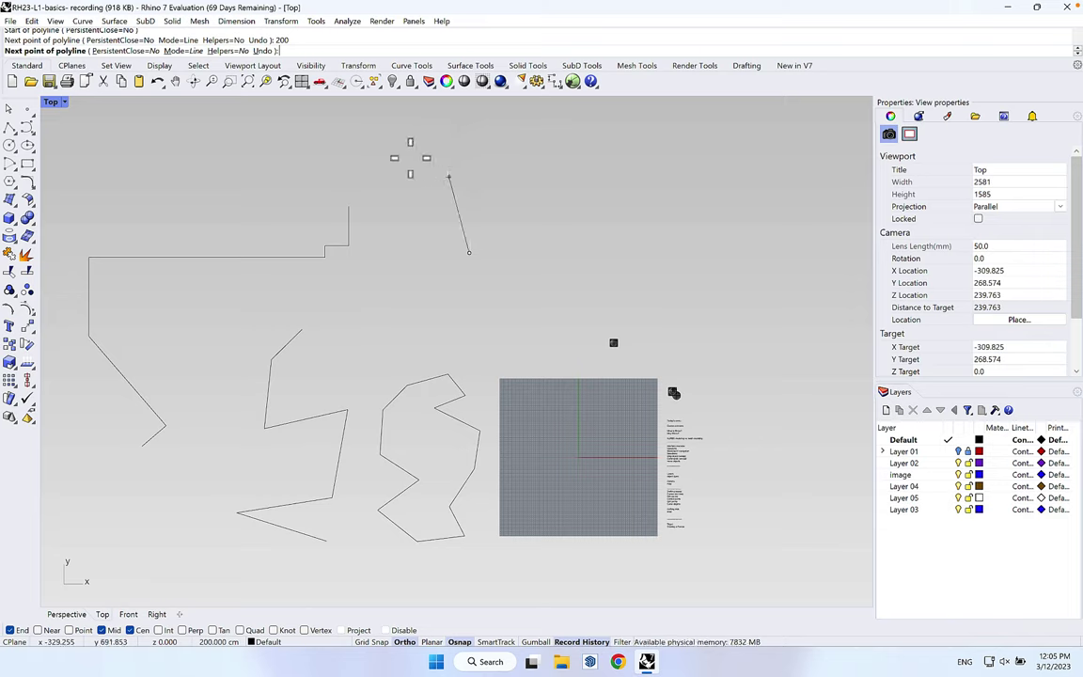
left_click(375, 164)
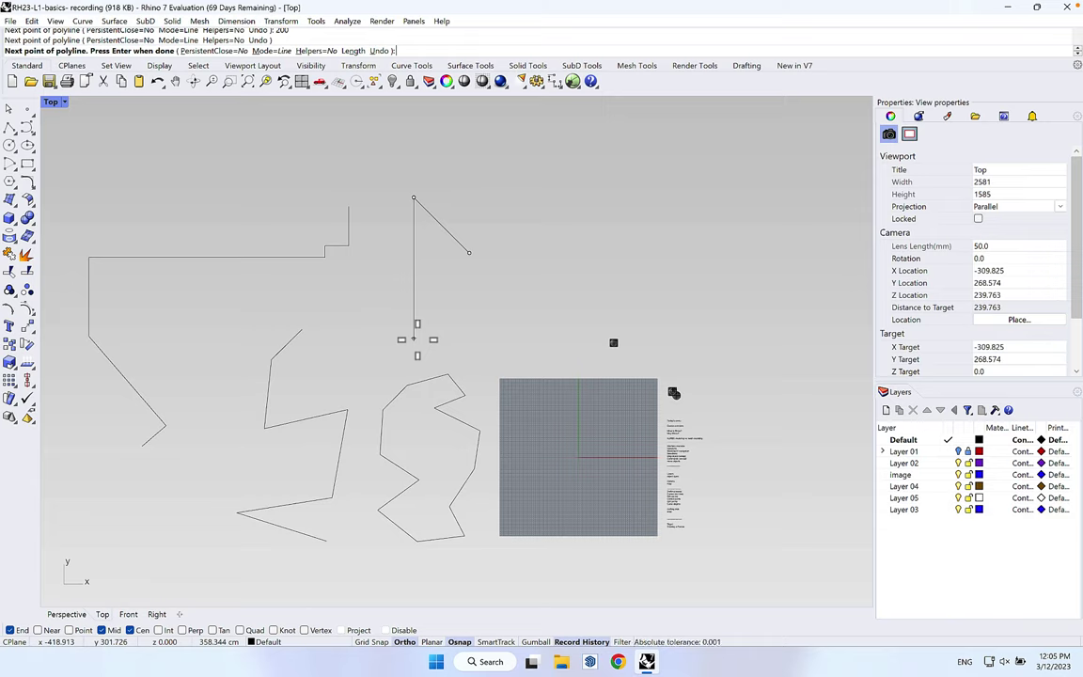
type("200")
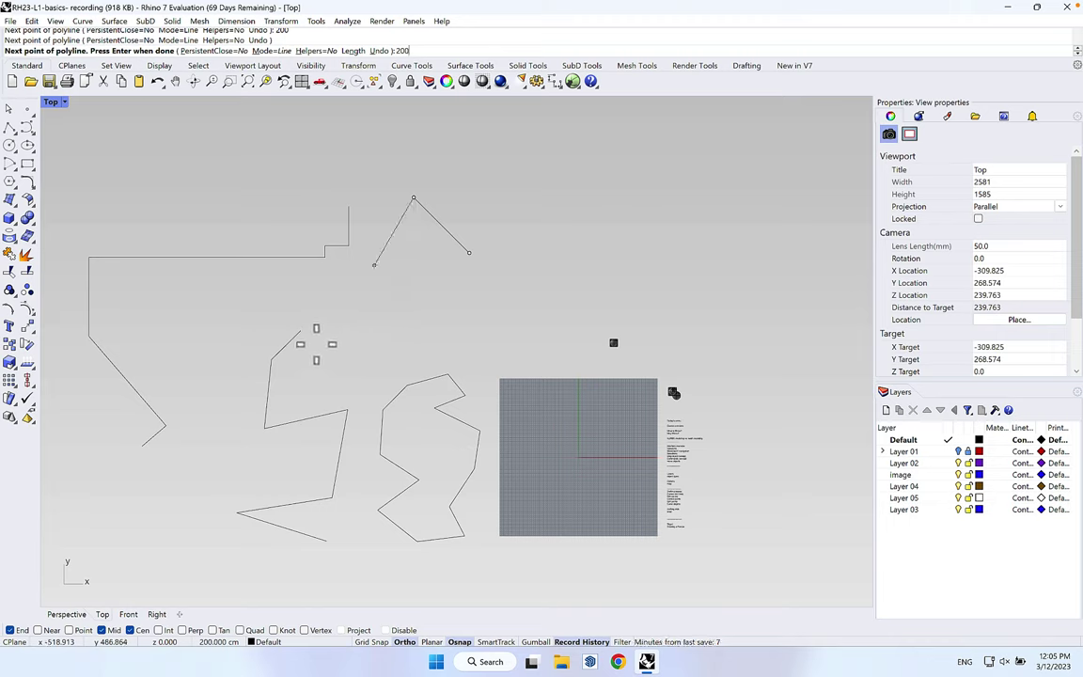
left_click(295, 331)
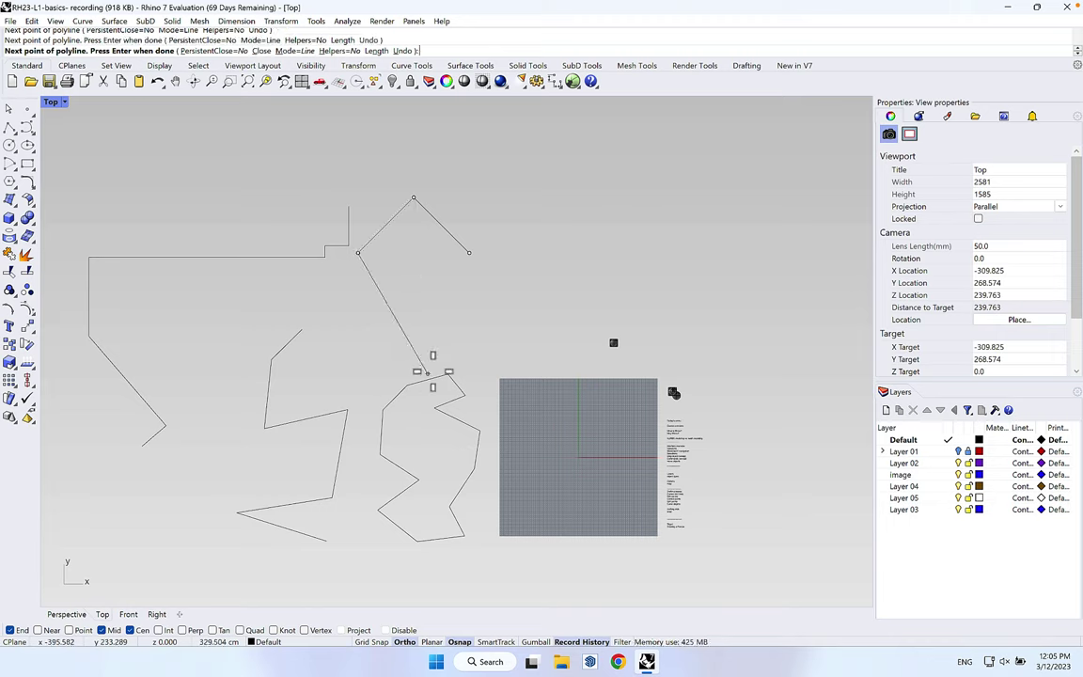
- Add four more corners along the 15-degree Ortho directions and close the polyline on its start point
left_click(437, 331)
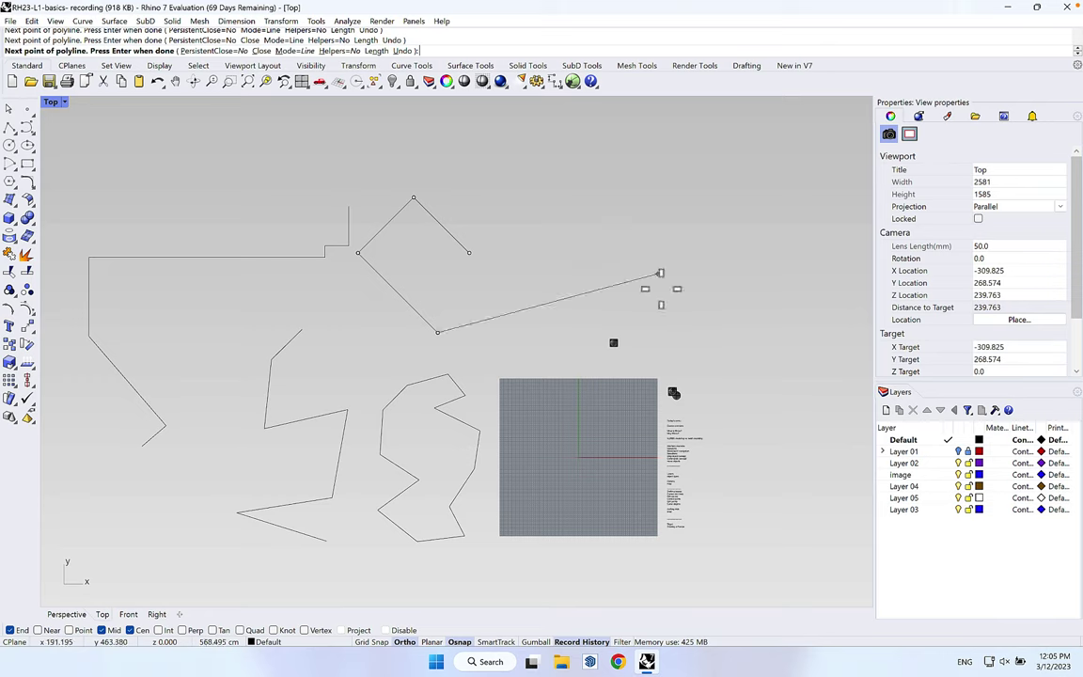
left_click(659, 273)
left_click(658, 195)
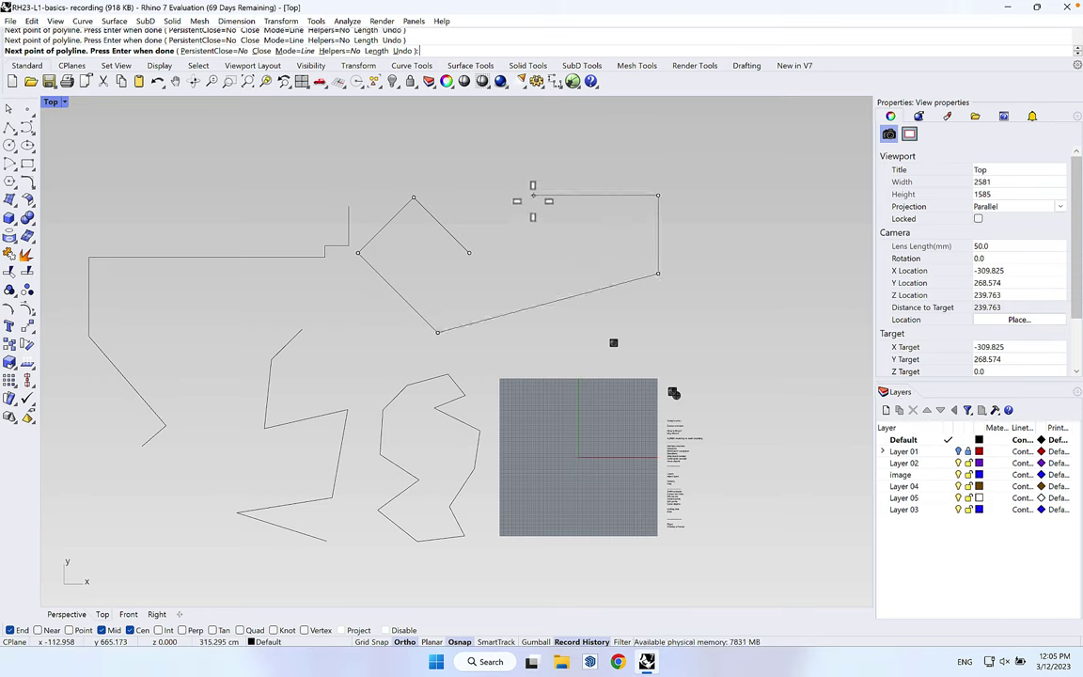
left_click(534, 162)
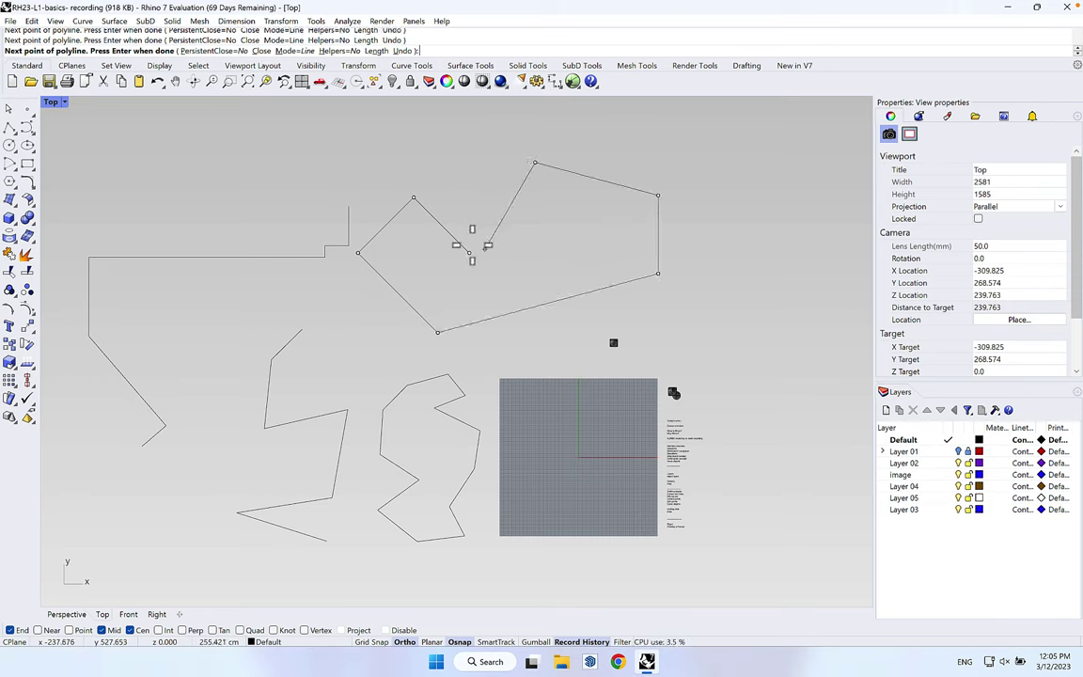
left_click(469, 252)
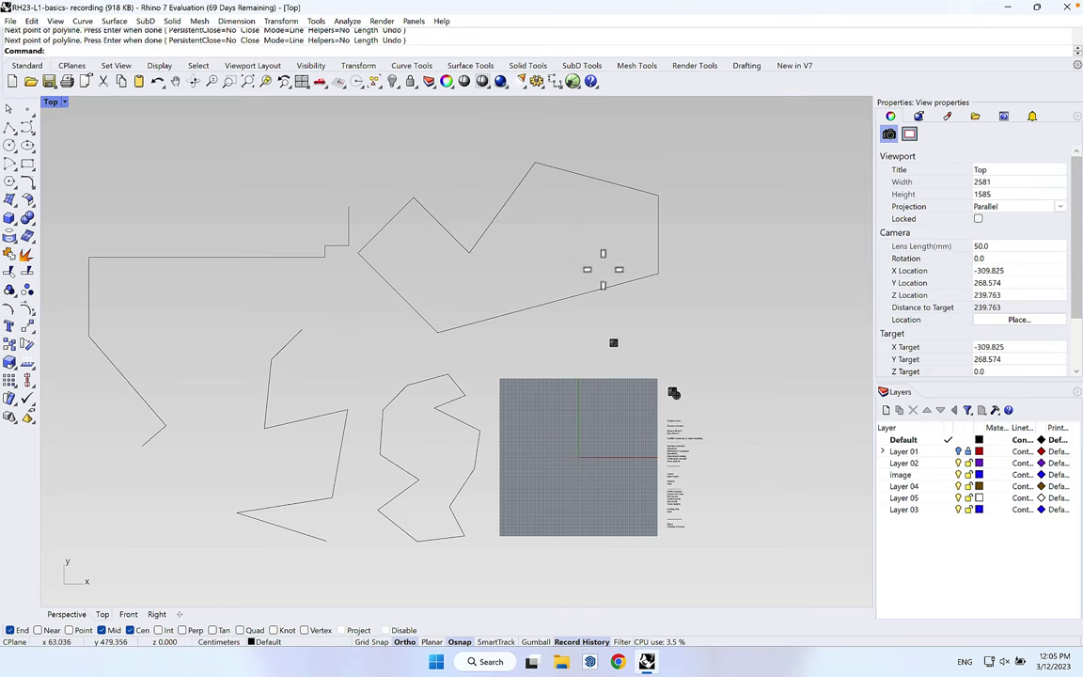
- Turn on SmartTrack and draw an open five-point polyline right of the closed shape, tracking its lower-right corner and ending on it
right_click_drag(571, 257, 414, 223)
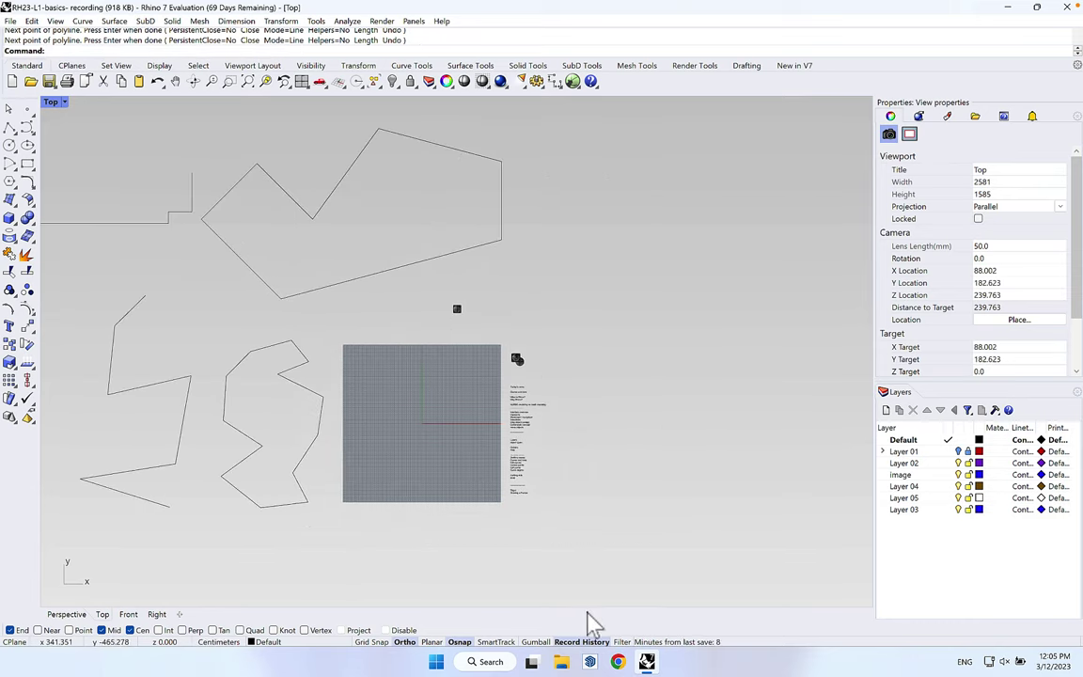
left_click(498, 643)
right_click_drag(675, 376, 547, 435)
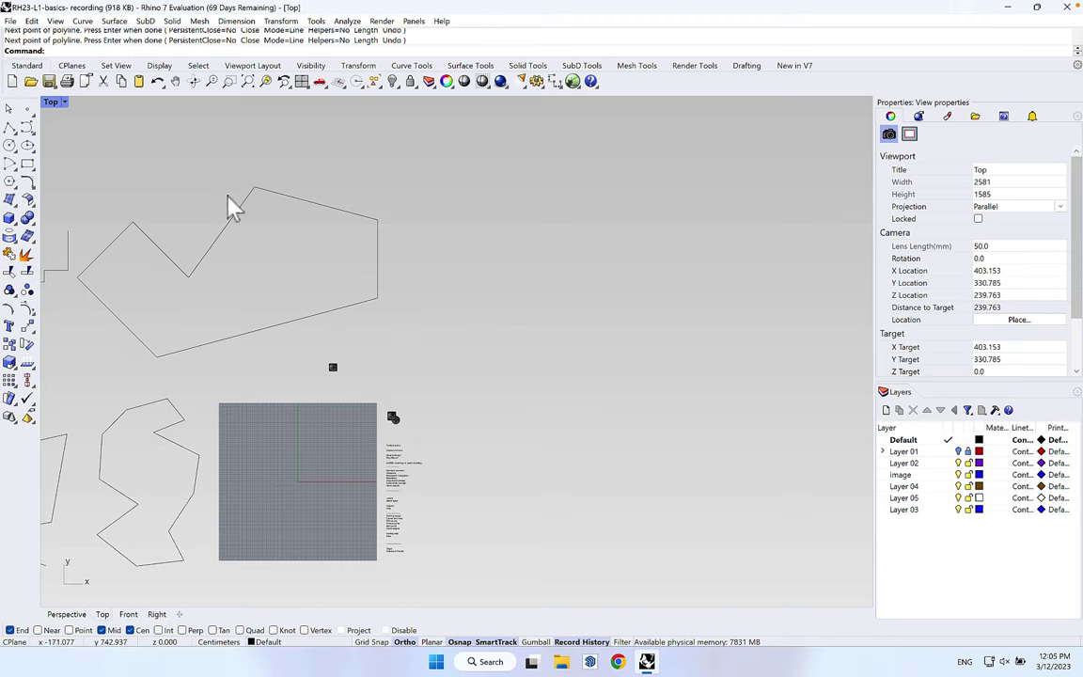
left_click(8, 131)
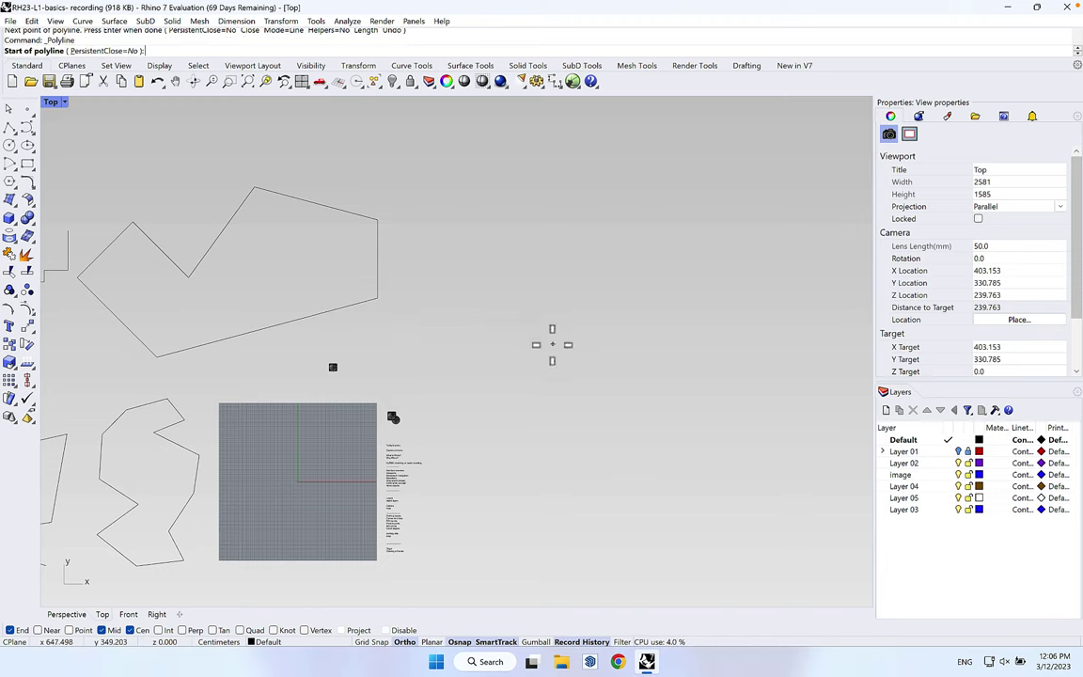
left_click(443, 341)
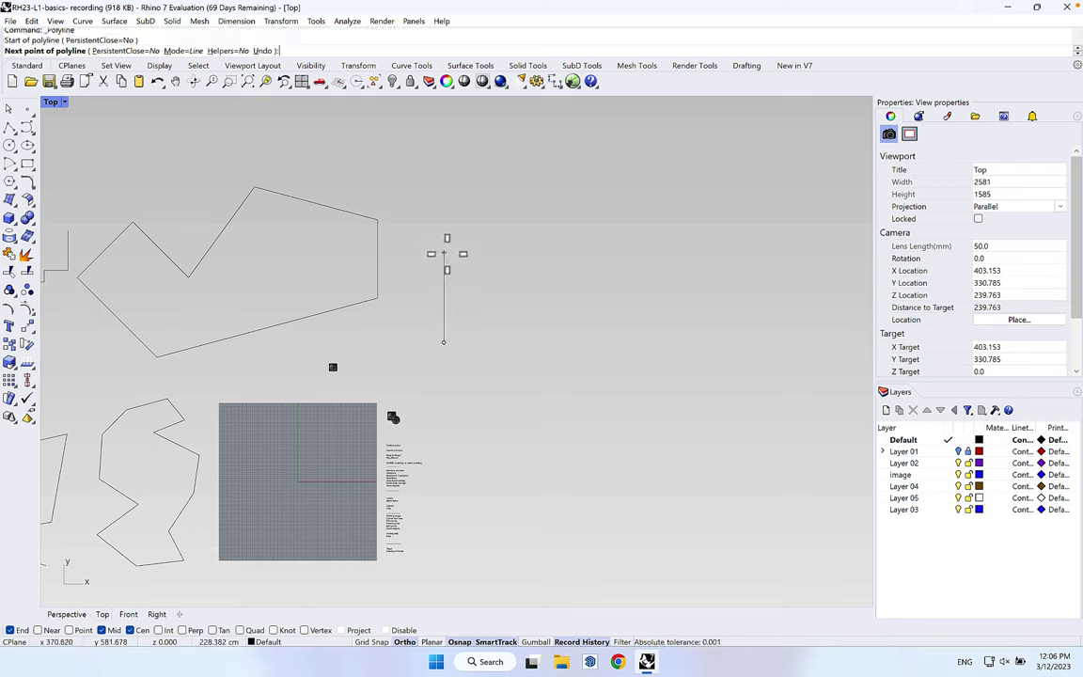
left_click(445, 253)
left_click(650, 252)
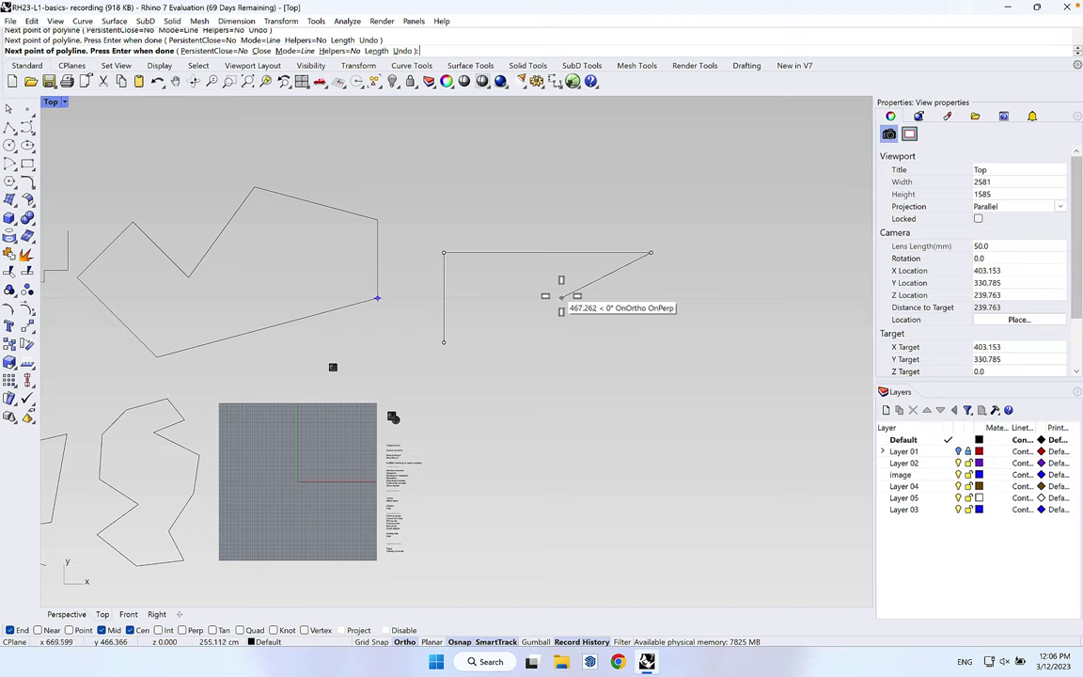
left_click(561, 296)
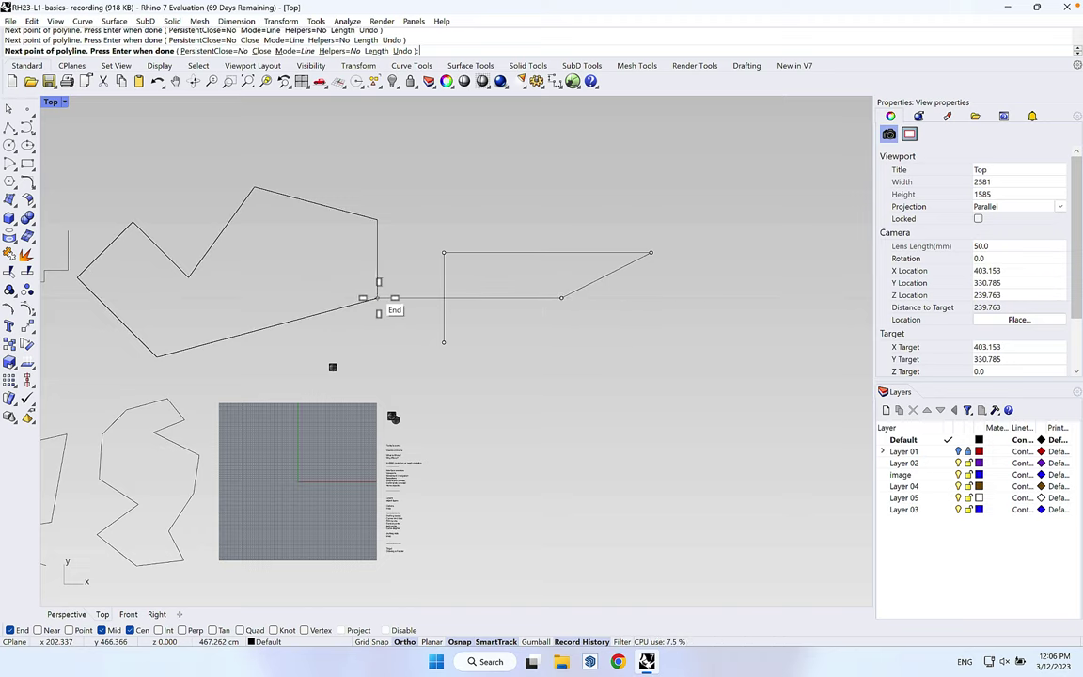
left_click(378, 298)
key("Return")
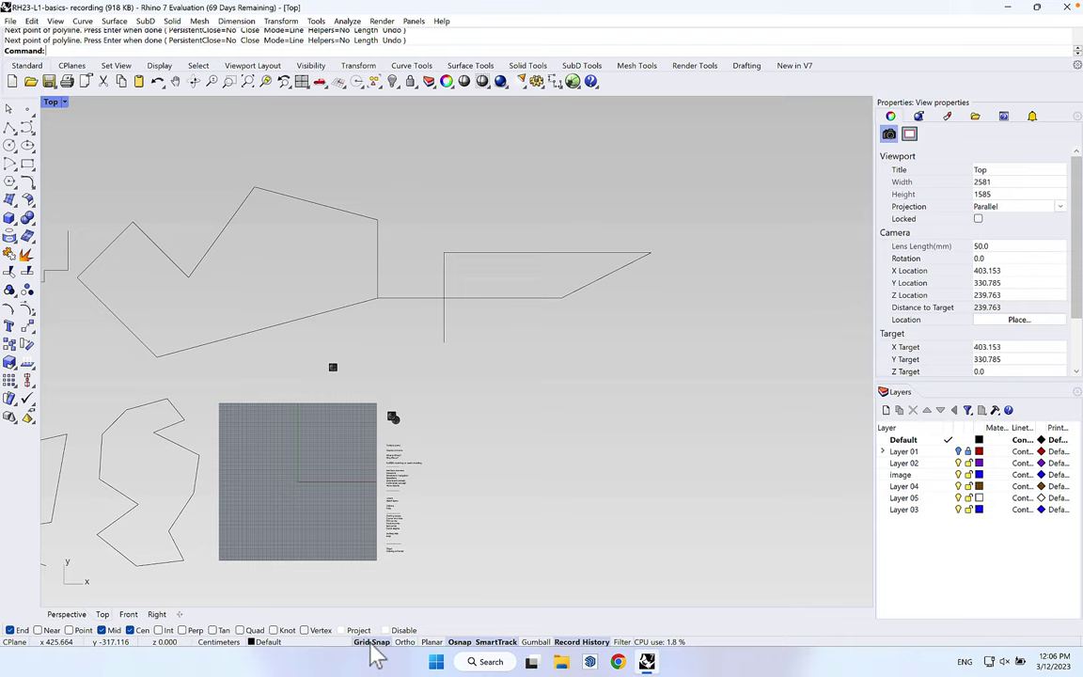
- Try a polyline on the grid with Grid Snap on, testing how its points lock to grid intersections, and cancel it
left_click(10, 132)
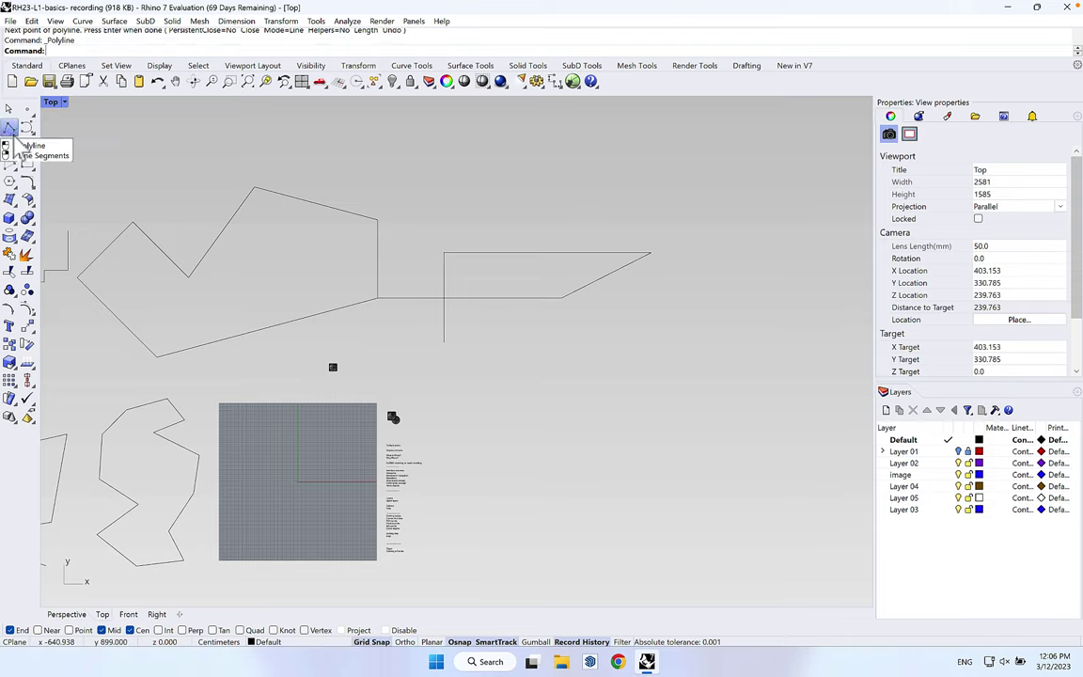
scroll(319, 460, "up", 5)
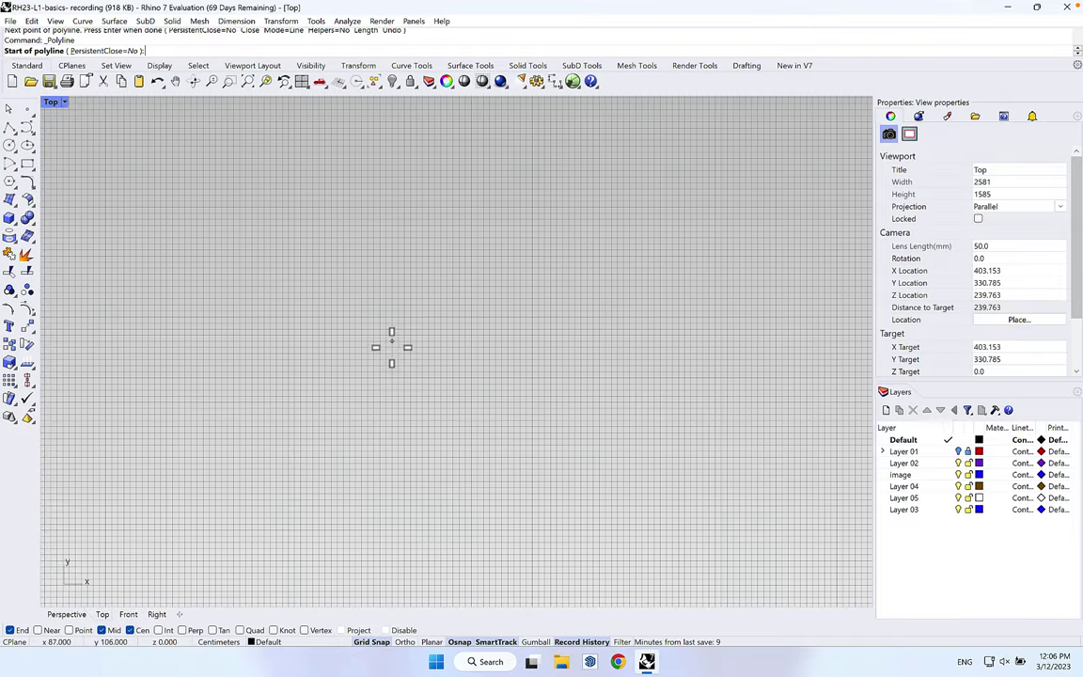
left_click(392, 342)
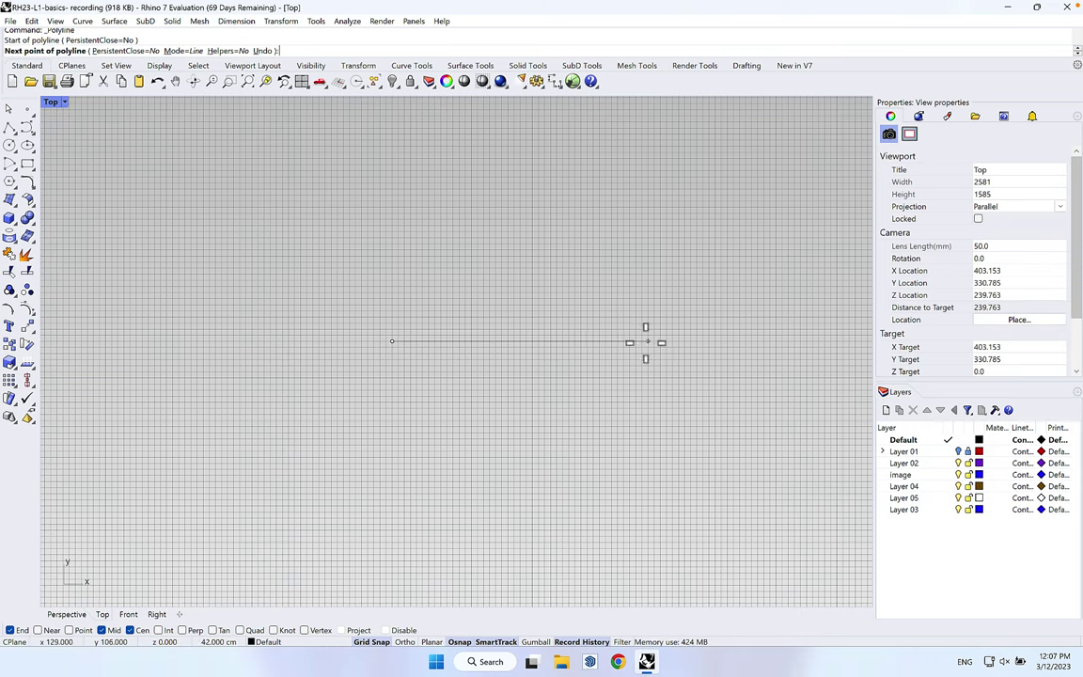
scroll(474, 343, "down", 3)
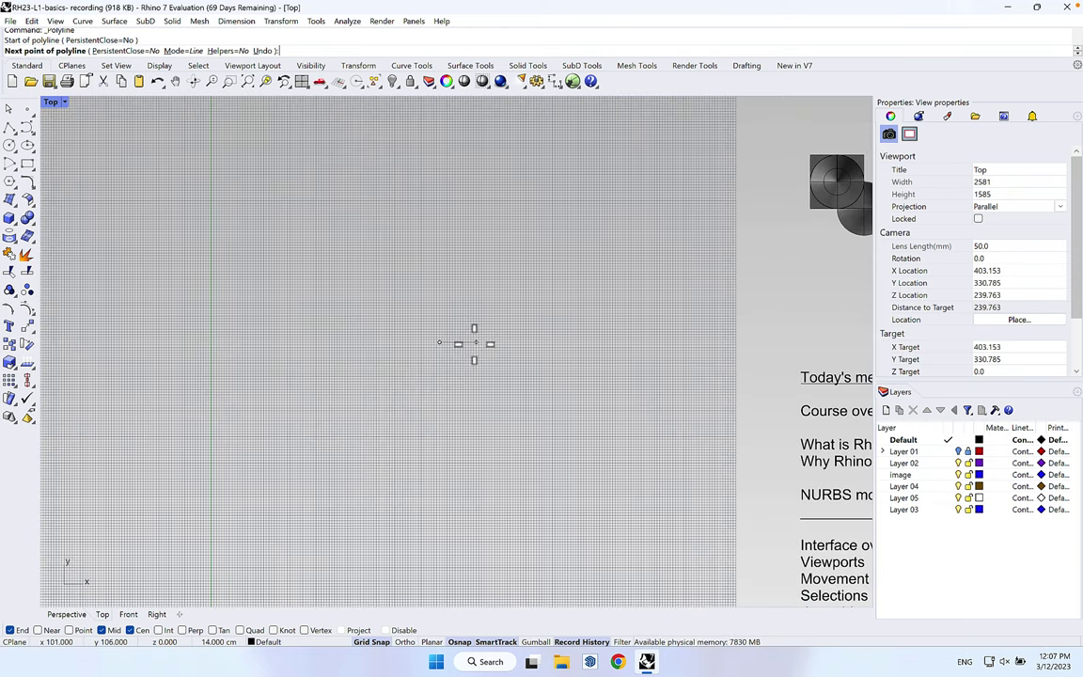
scroll(454, 390, "down", 3)
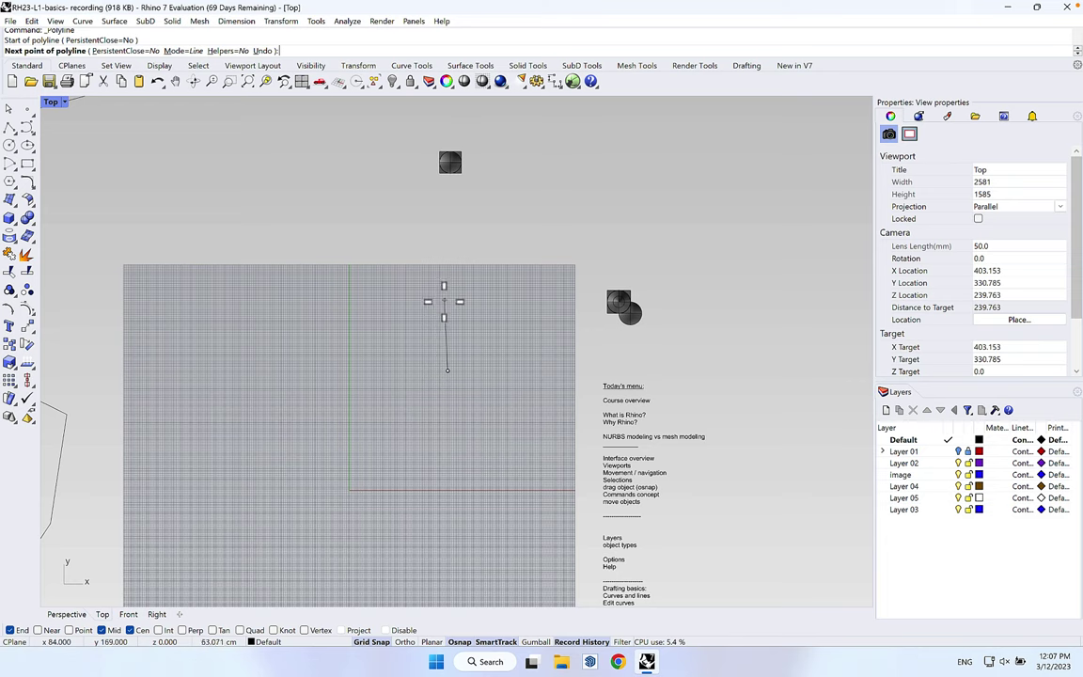
scroll(445, 301, "up", 3)
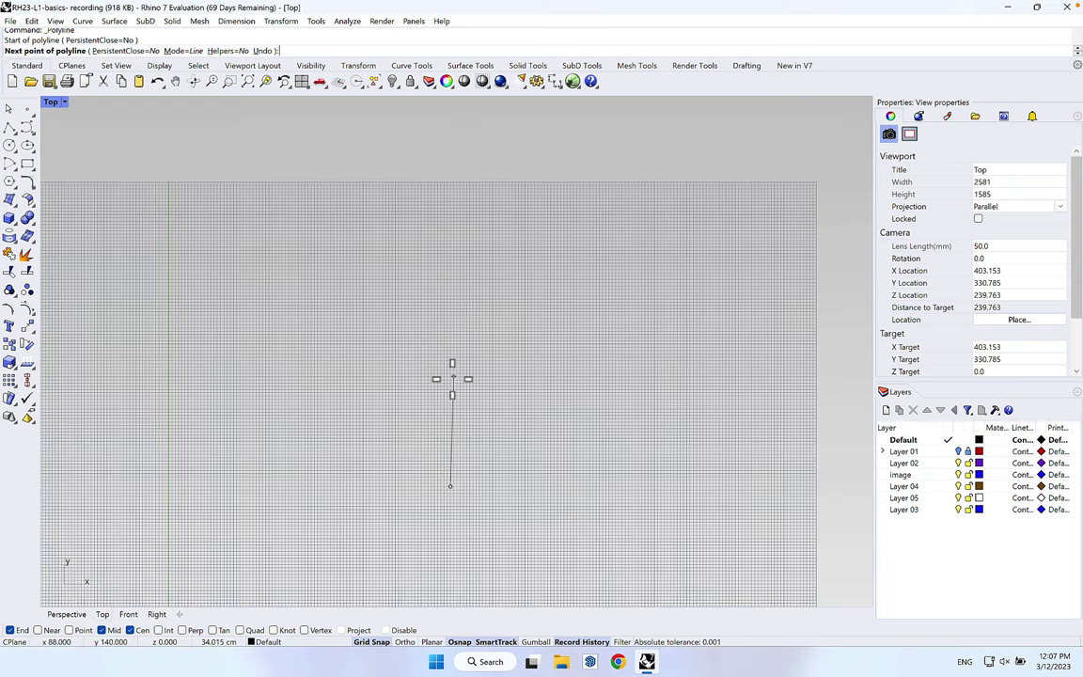
scroll(455, 378, "up", 2)
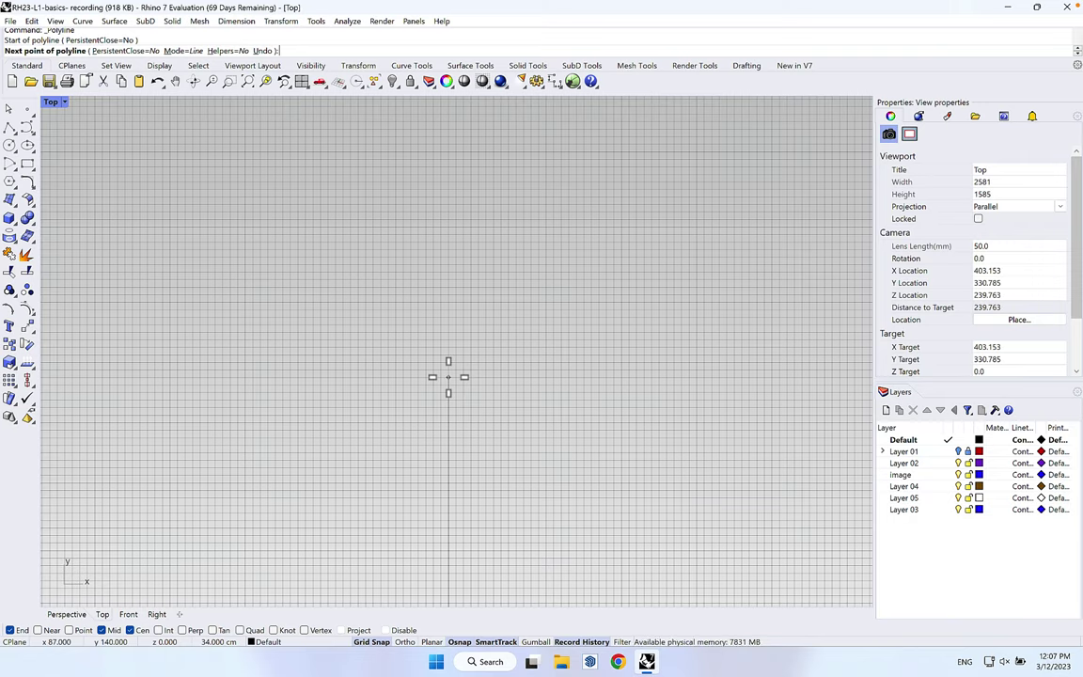
scroll(448, 377, "down", 3)
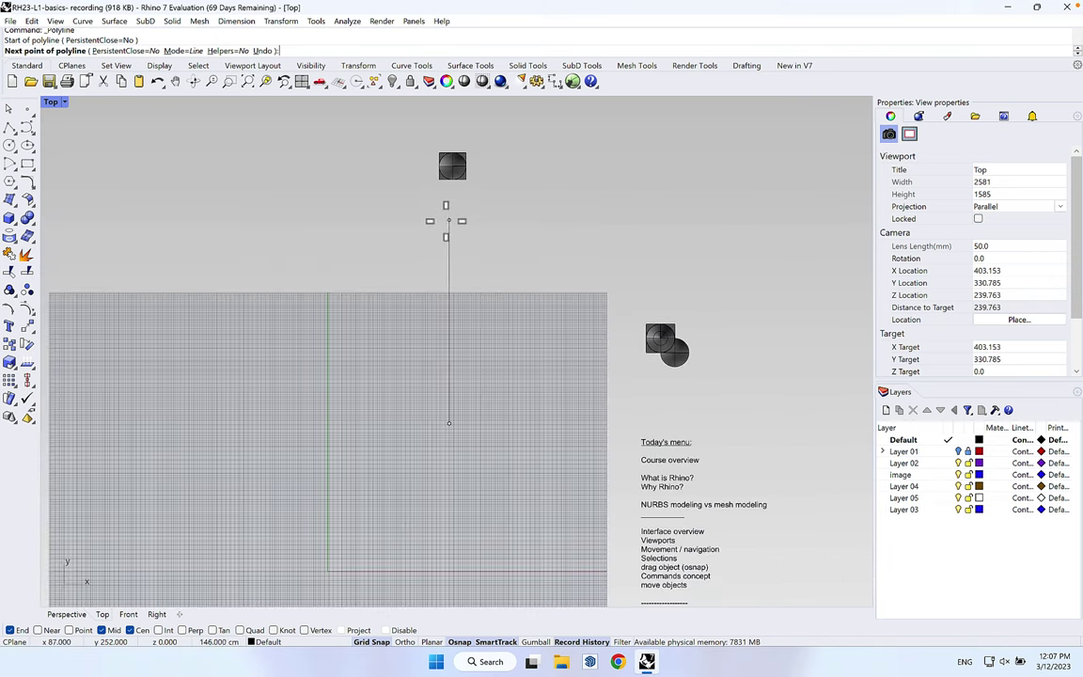
scroll(507, 318, "down", 5)
key("Escape")
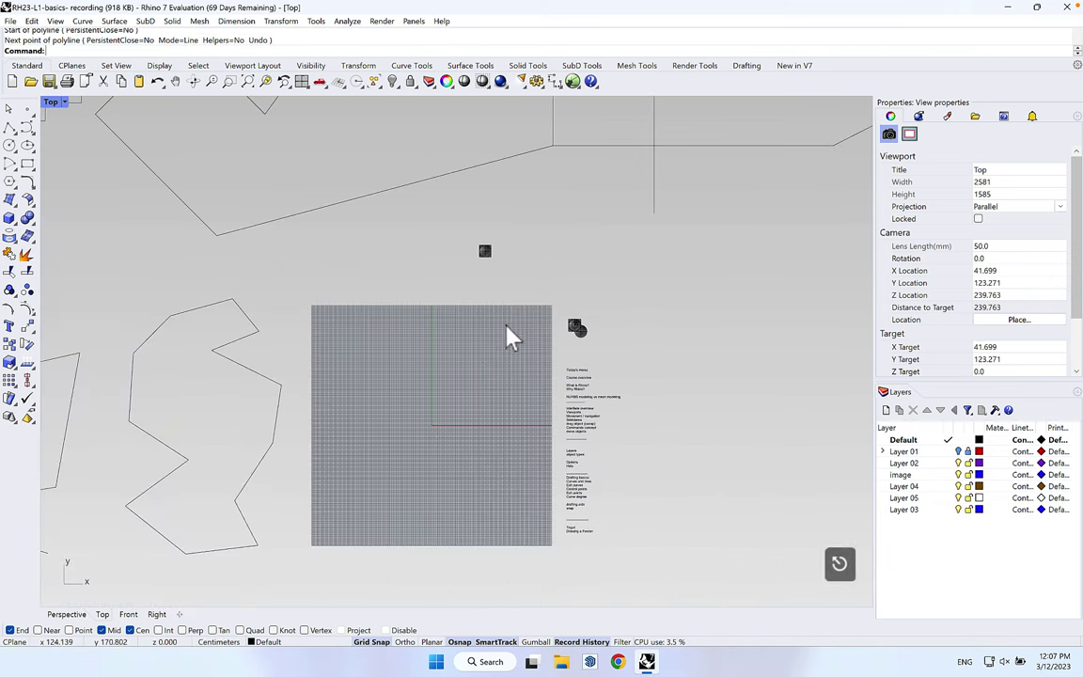
- Delete the three polylines above the grid and the two zigzag polylines beside it
right_click_drag(508, 337, 447, 426)
scroll(551, 296, "down", 3)
right_click_drag(551, 295, 499, 400)
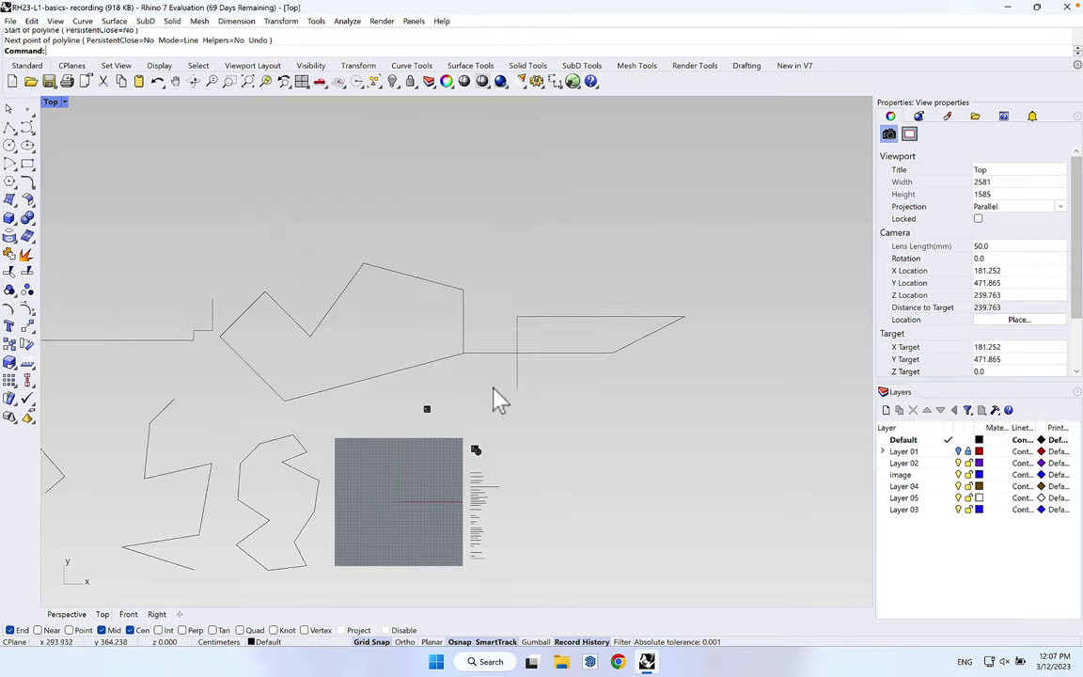
right_click_drag(554, 262, 546, 297)
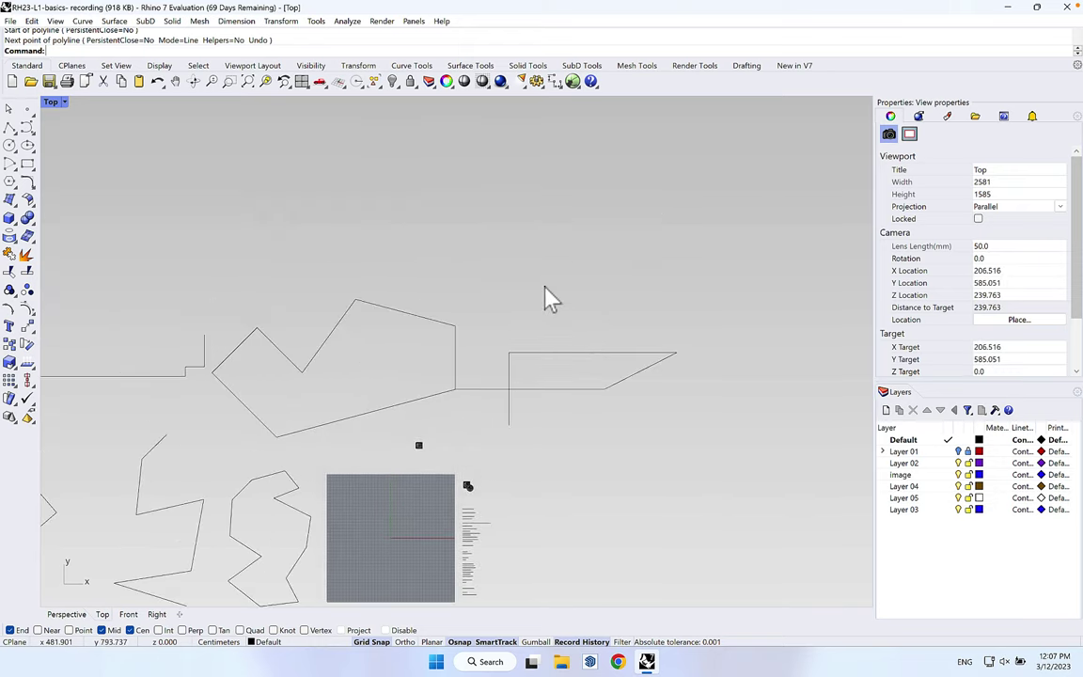
left_click(667, 8)
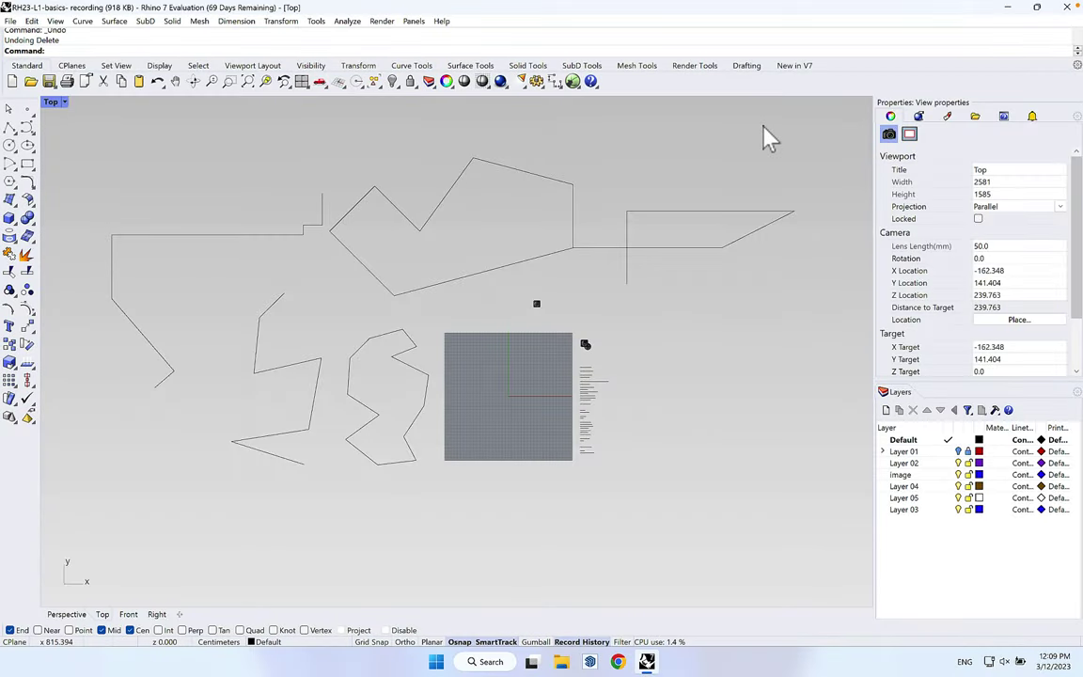
left_click_drag(763, 125, 217, 251)
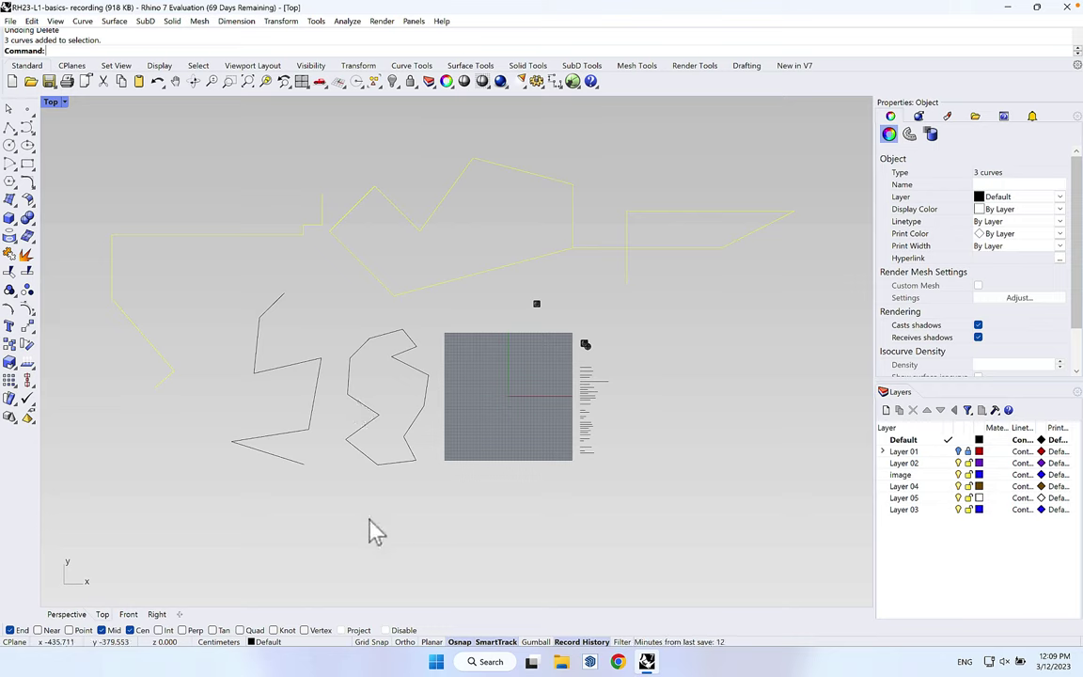
key("Delete")
left_click_drag(394, 513, 246, 343)
key("Delete")
right_click_drag(454, 413, 428, 433)
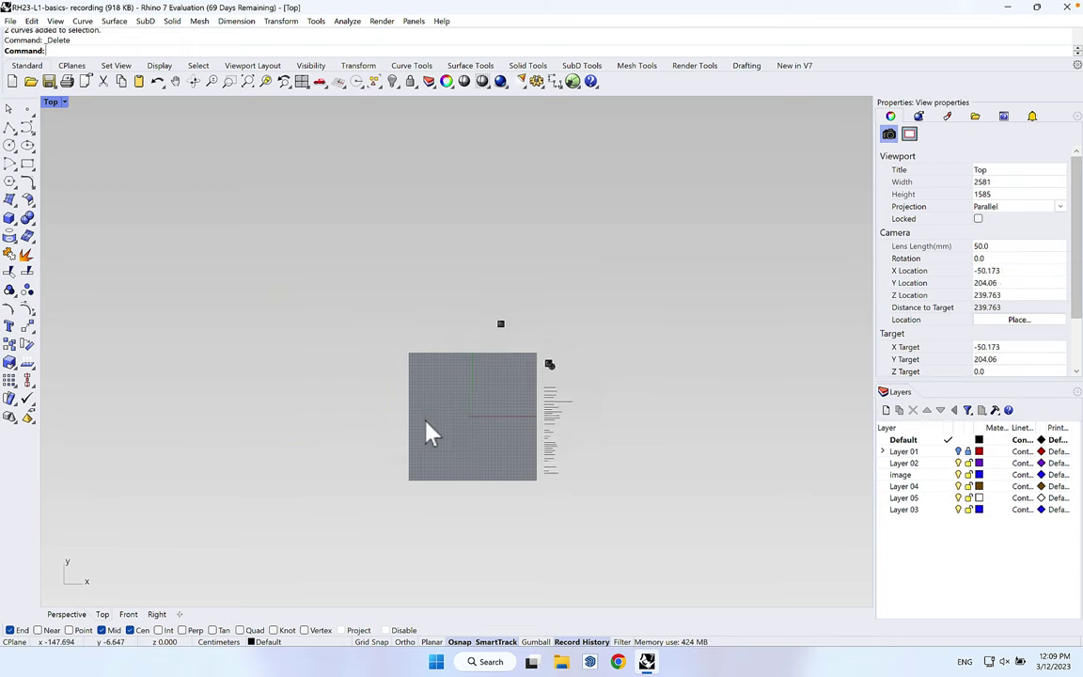
- Float the Curve tool set and draw a closed, bean-shaped degree-3 control point curve with ten points beside the grid, ending on its start point
left_click(35, 141)
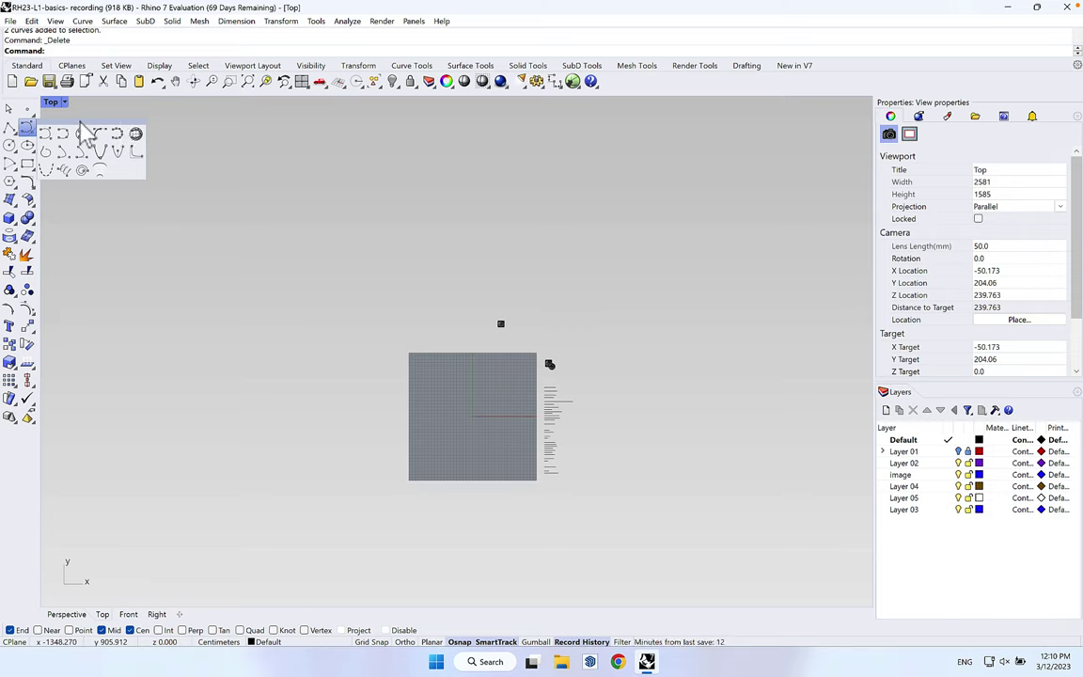
left_click_drag(83, 124, 121, 108)
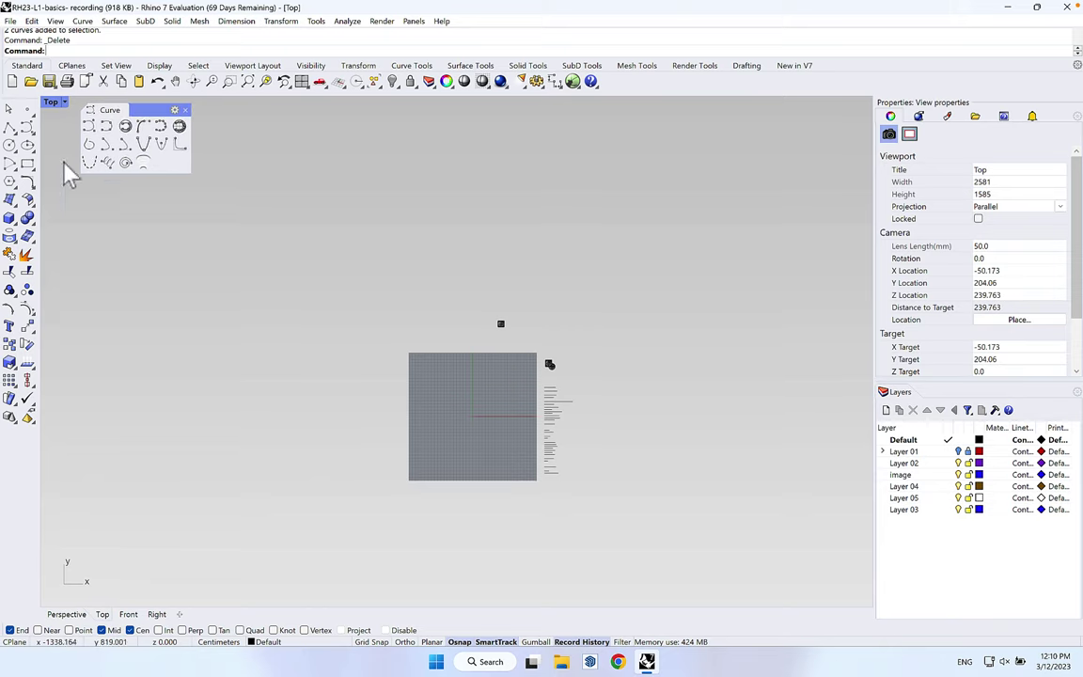
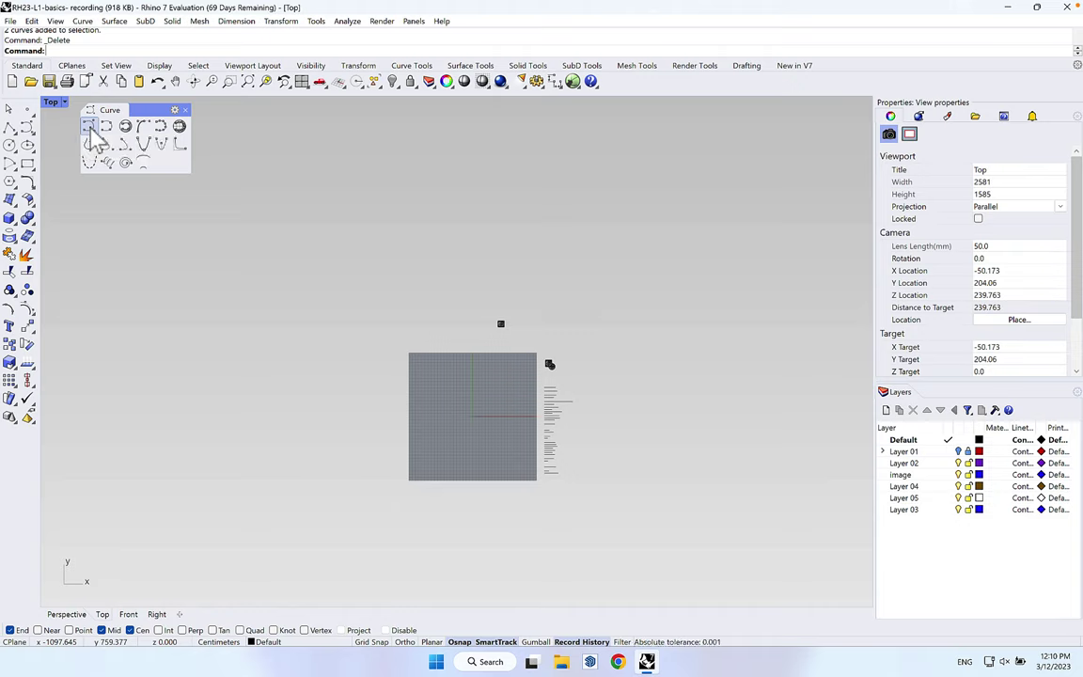
left_click(89, 127)
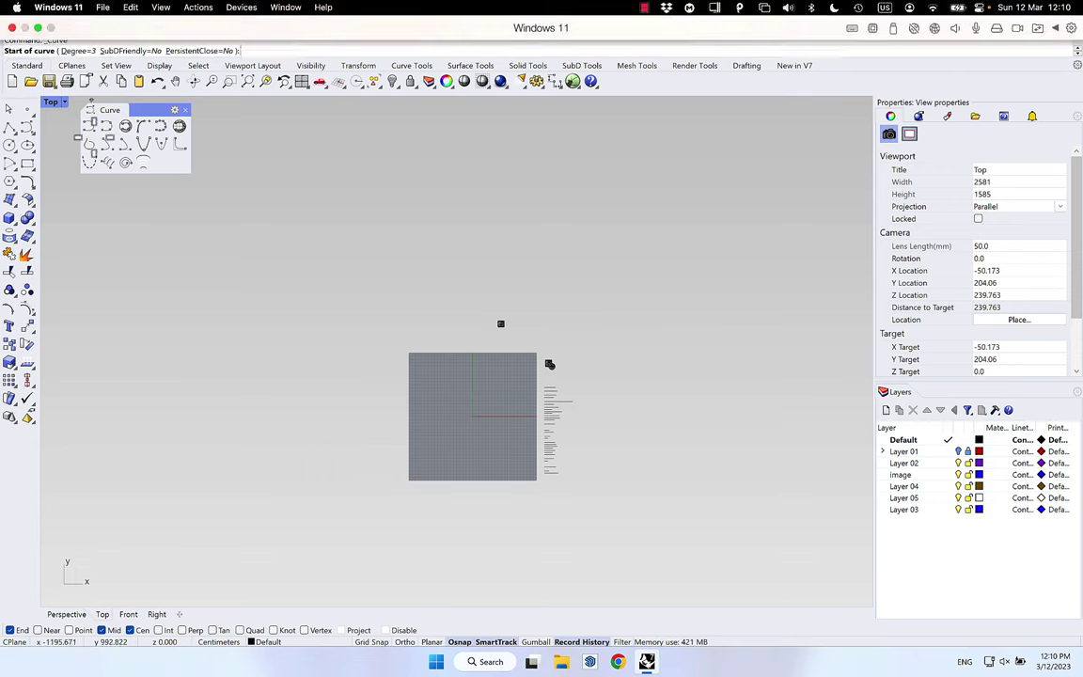
scroll(285, 383, "up", 5)
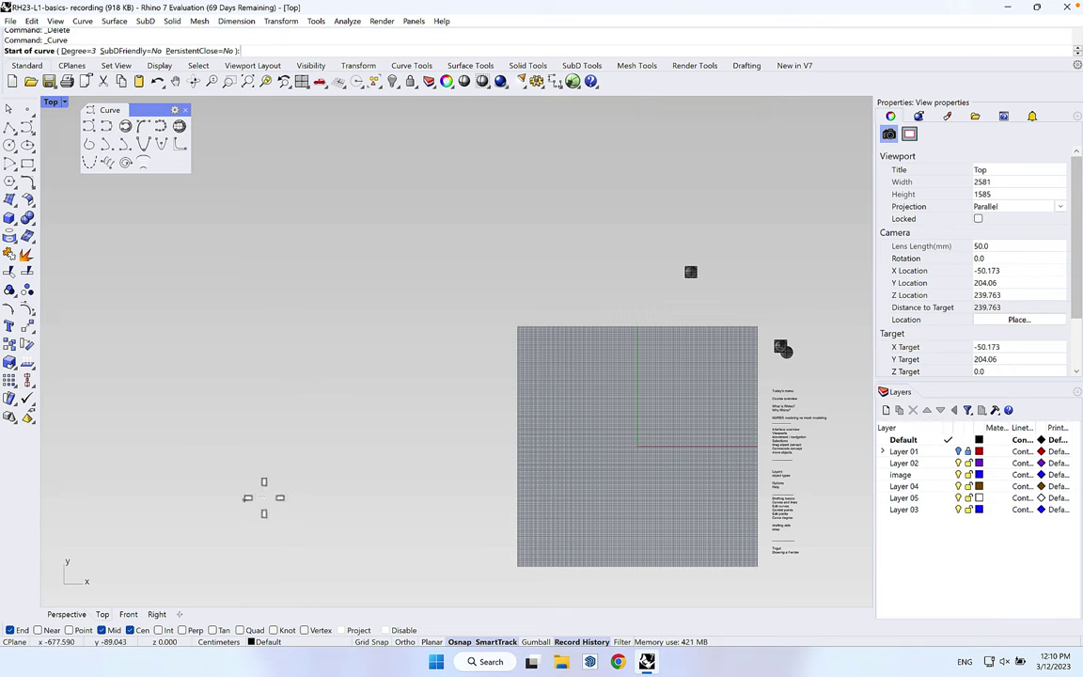
left_click(302, 502)
left_click(148, 451)
left_click(144, 322)
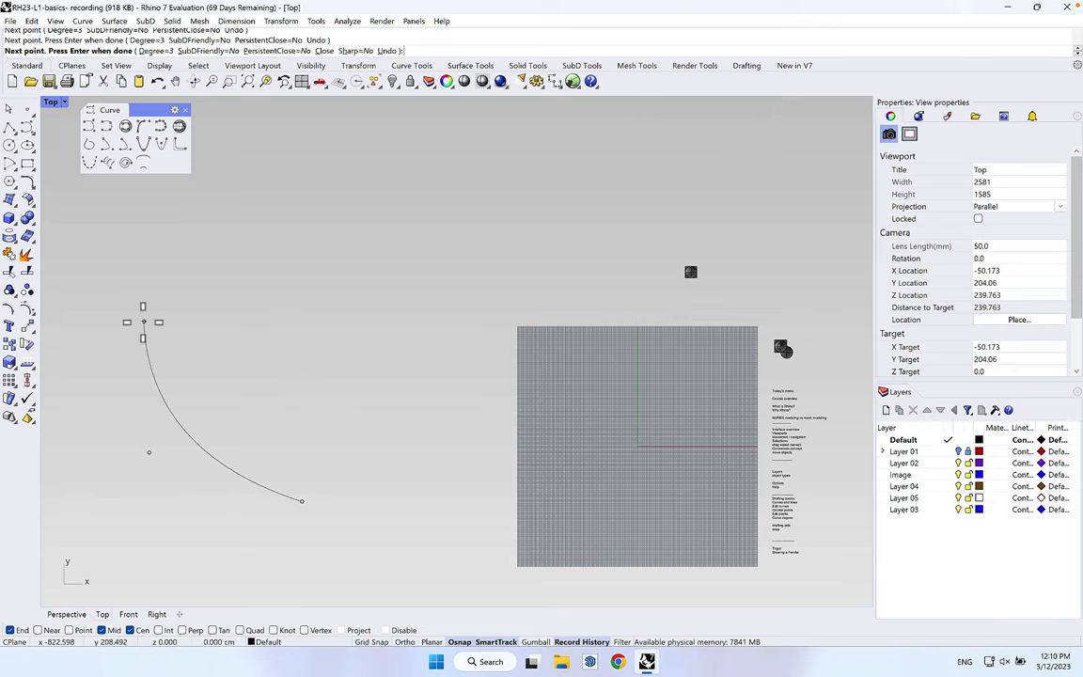
left_click(202, 243)
left_click(319, 141)
left_click(488, 202)
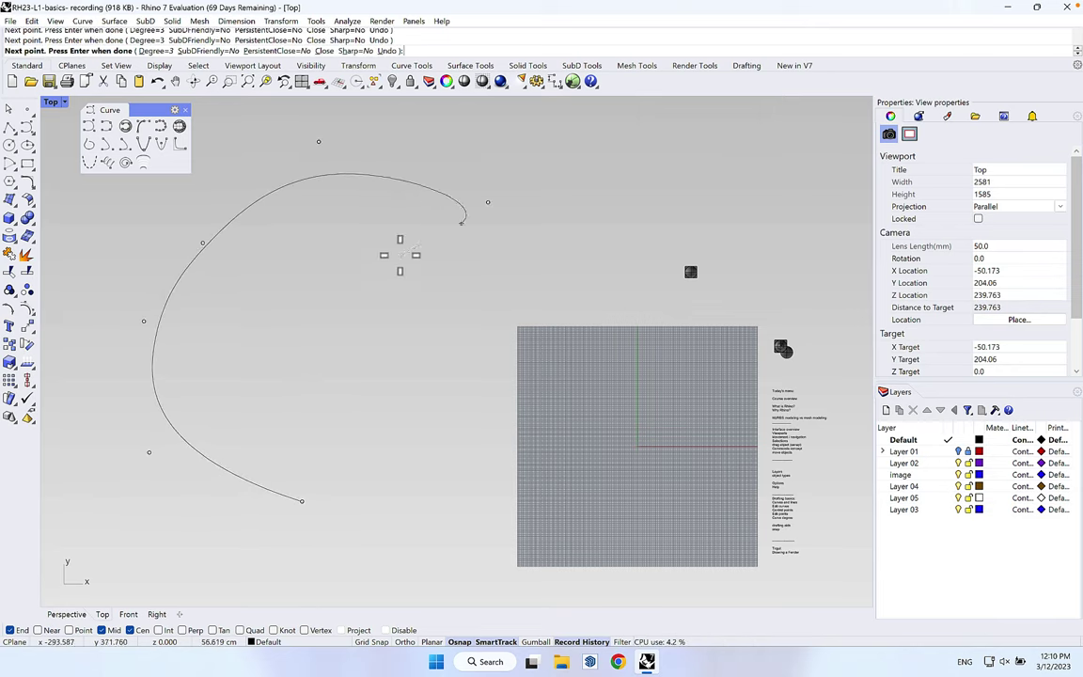
left_click(359, 265)
left_click(289, 342)
left_click(404, 409)
left_click(357, 471)
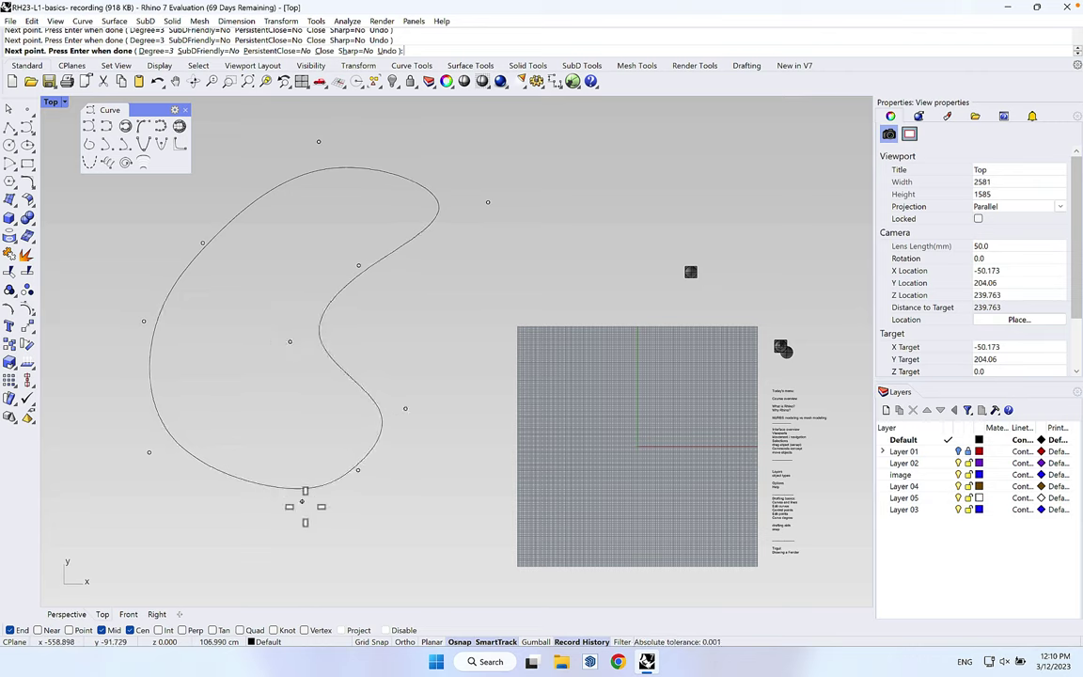
left_click(305, 506)
- Draw a wavy open degree-3 control point curve above the grid, placing six points alternately high and low
right_click_drag(520, 359, 386, 461)
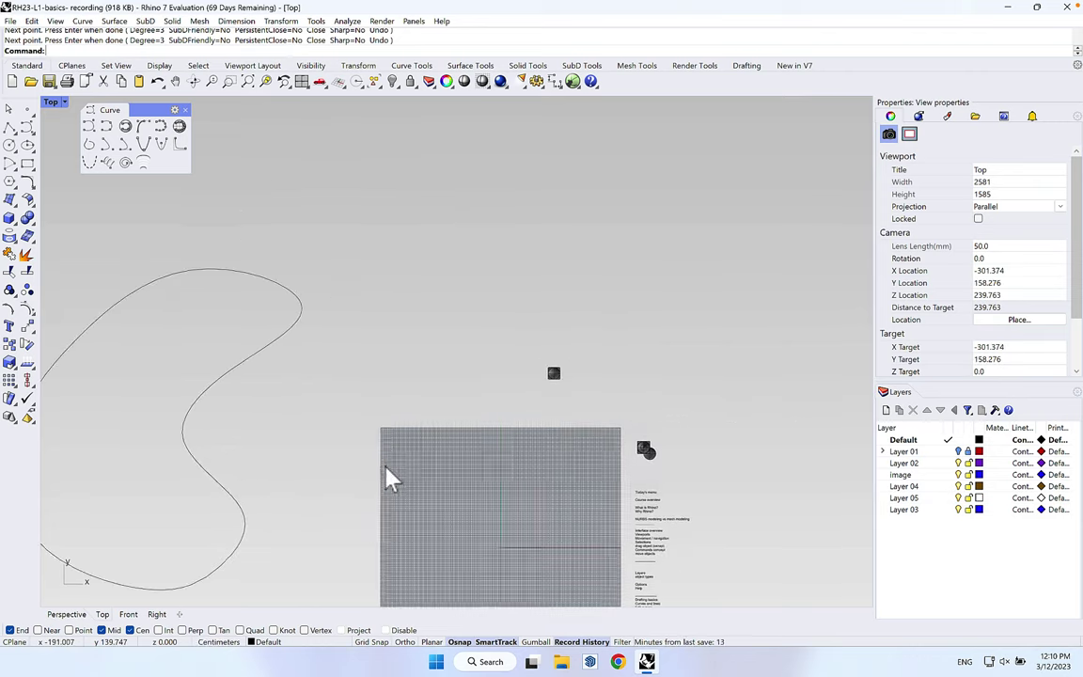
left_click(89, 125)
left_click(217, 149)
left_click(360, 127)
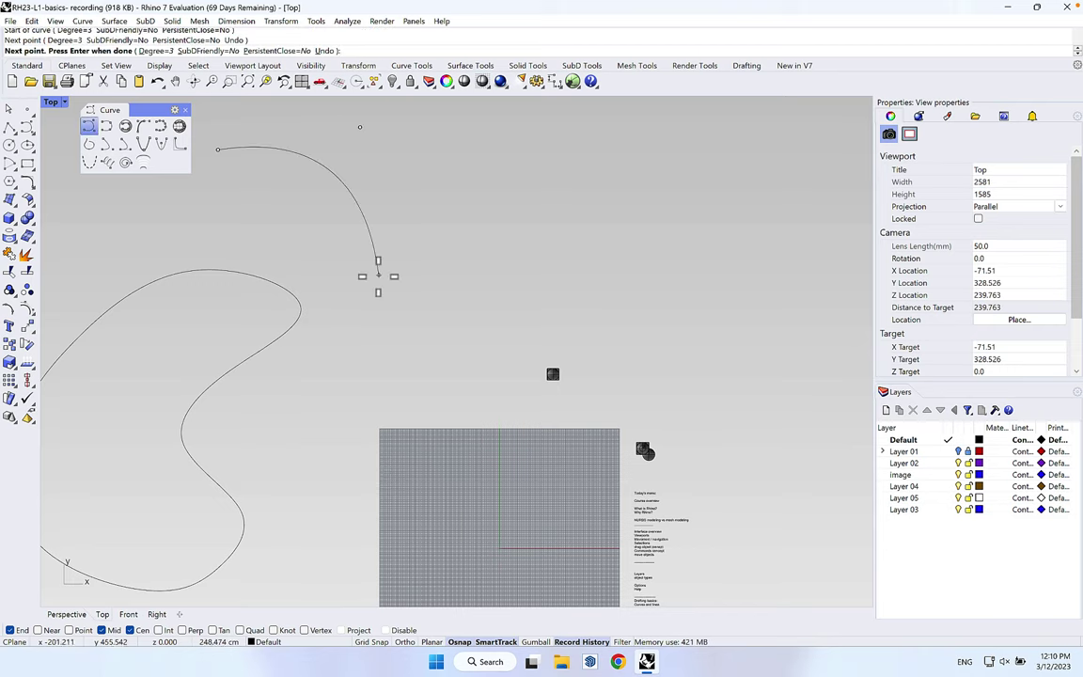
left_click(378, 275)
left_click(478, 201)
left_click(476, 327)
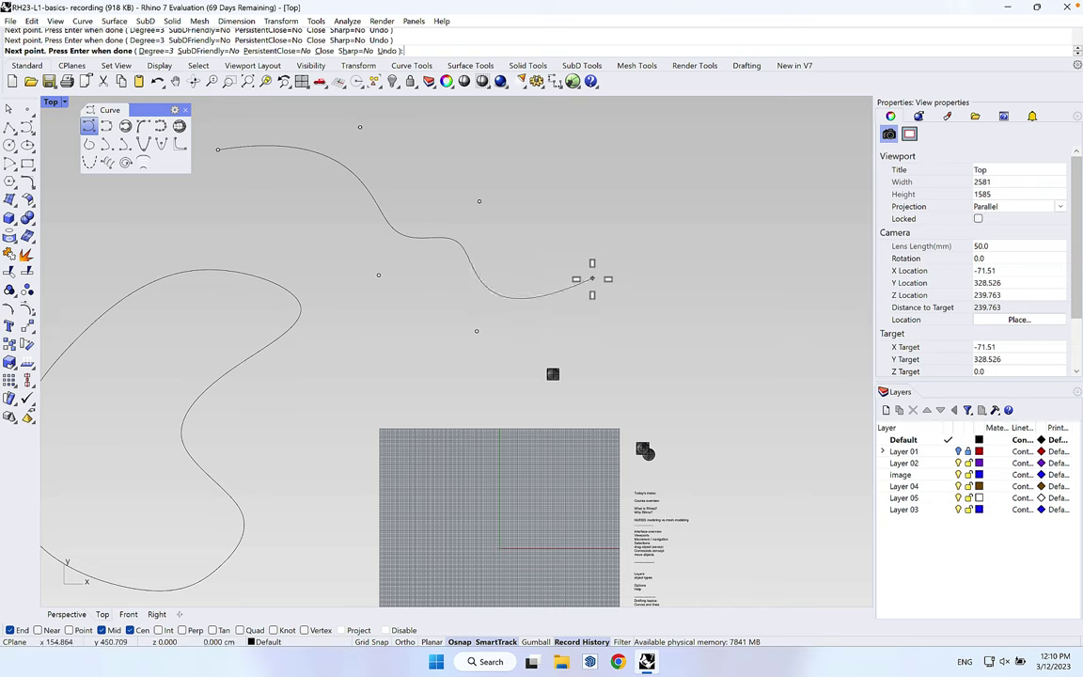
left_click(592, 277)
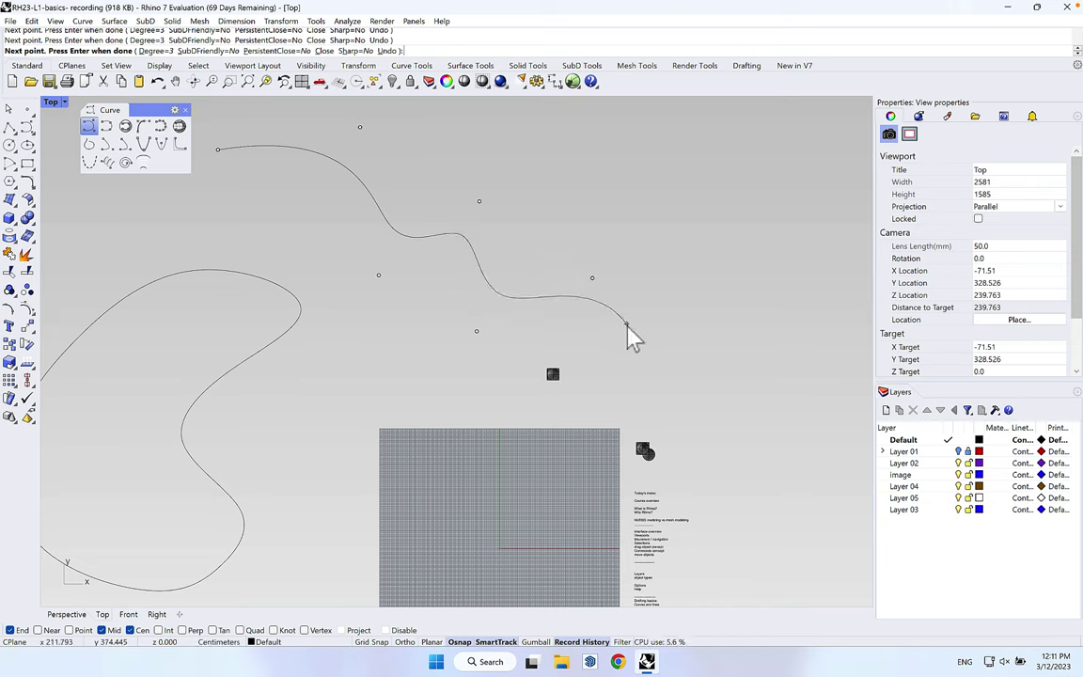
- Finish the open wavy degree-3 curve above the closed curve
key("Return")
key("Left")
key("Left")
key("Down")
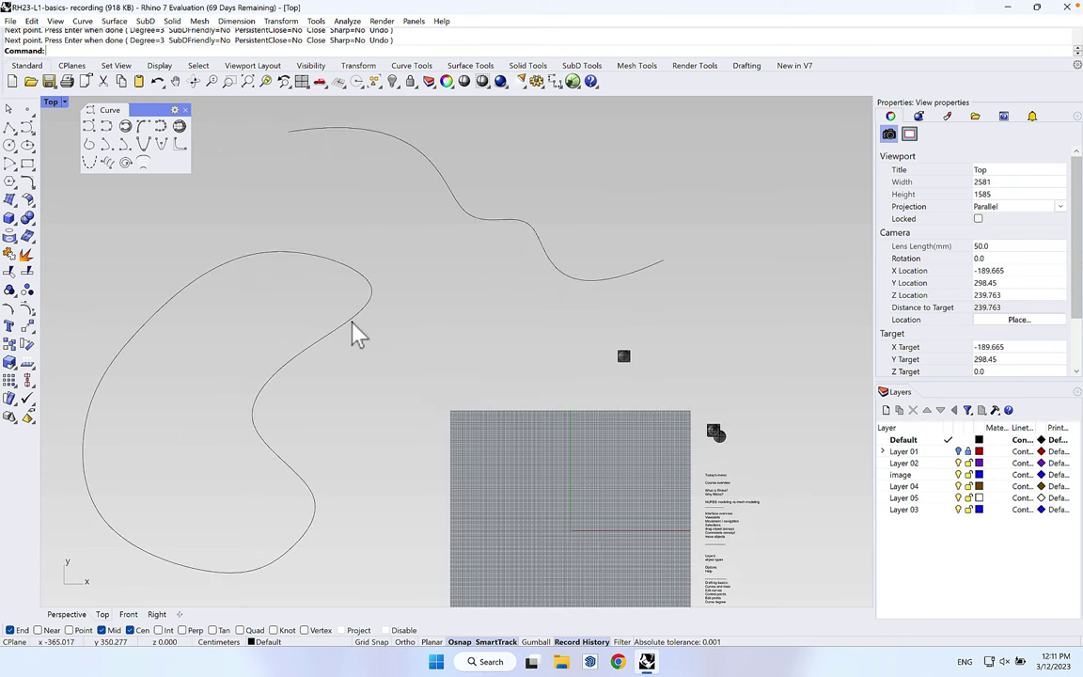
- Select the closed curve and the open wavy curve in turn to compare their object types and control points
left_click(351, 322)
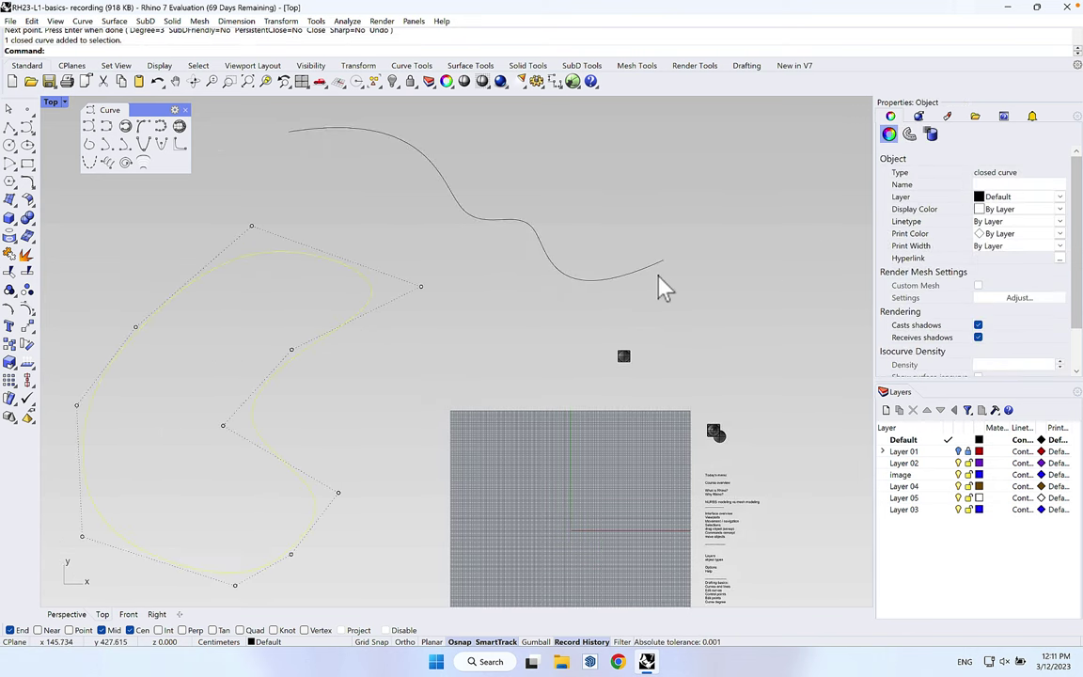
left_click(632, 275)
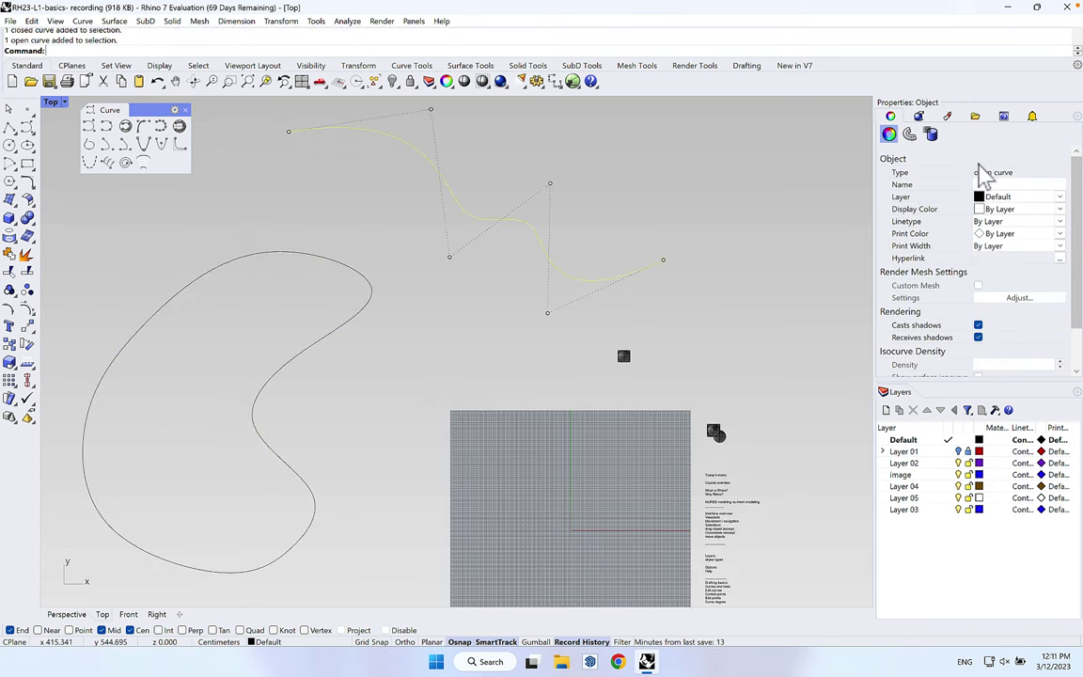
left_click(555, 292)
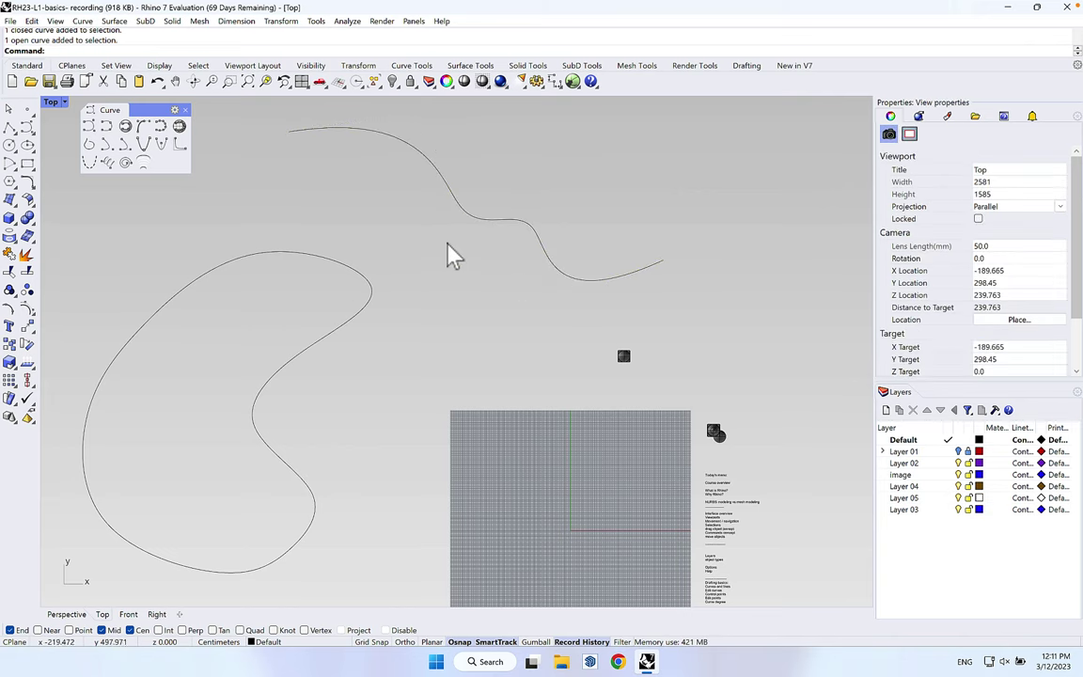
right_click_drag(307, 247, 381, 246)
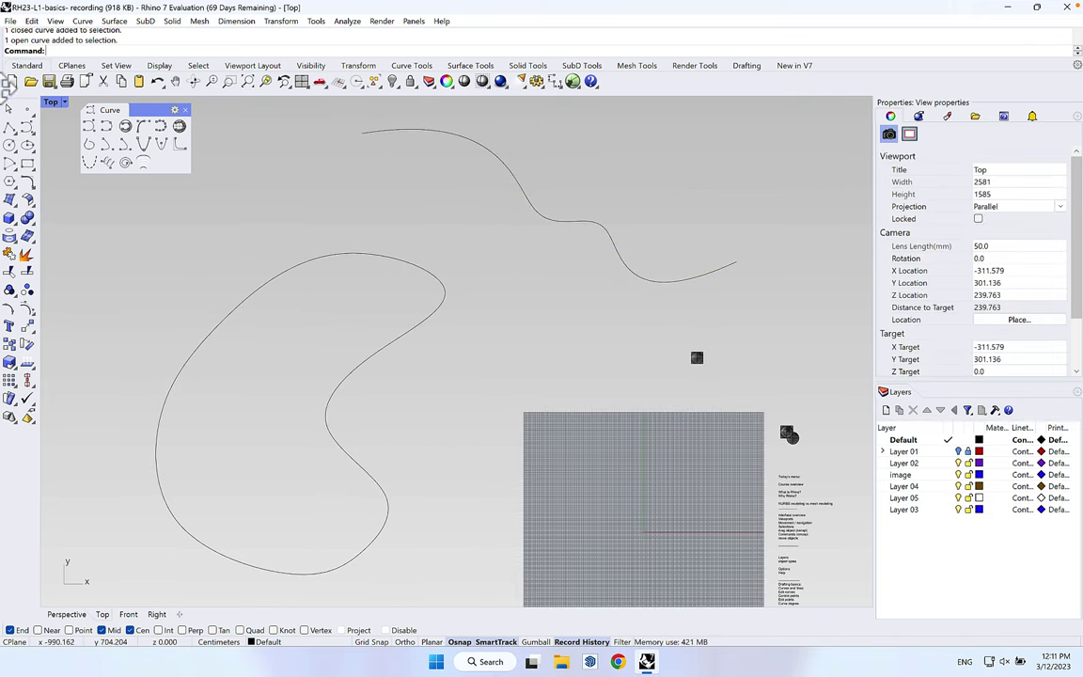
left_click(355, 257)
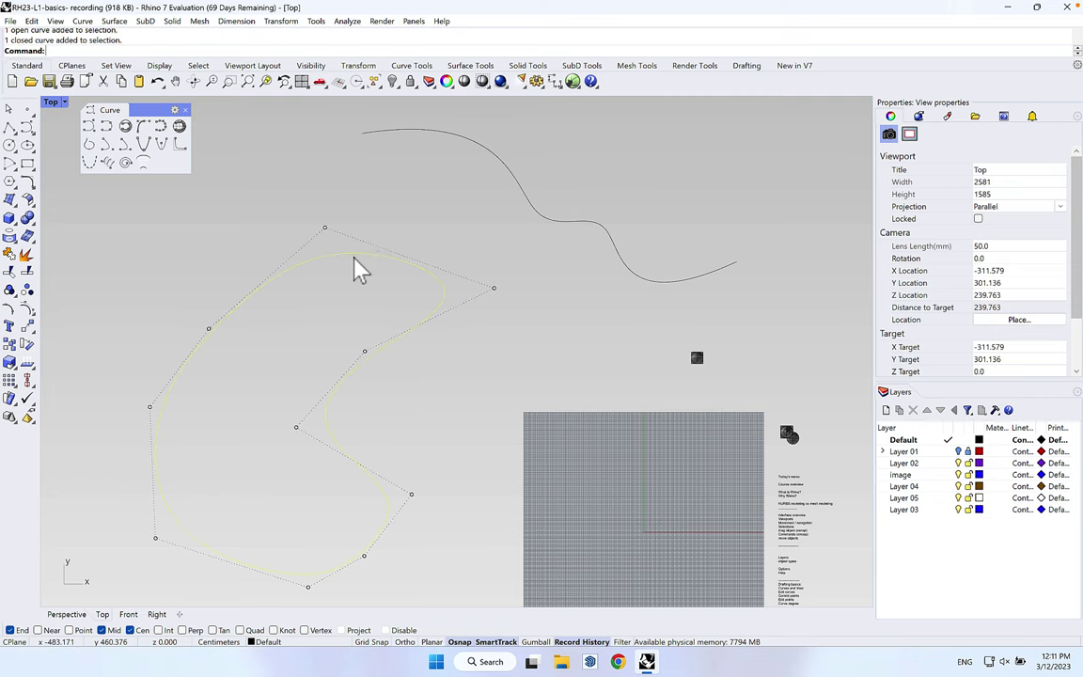
left_click(285, 293)
right_click_drag(285, 292, 333, 301)
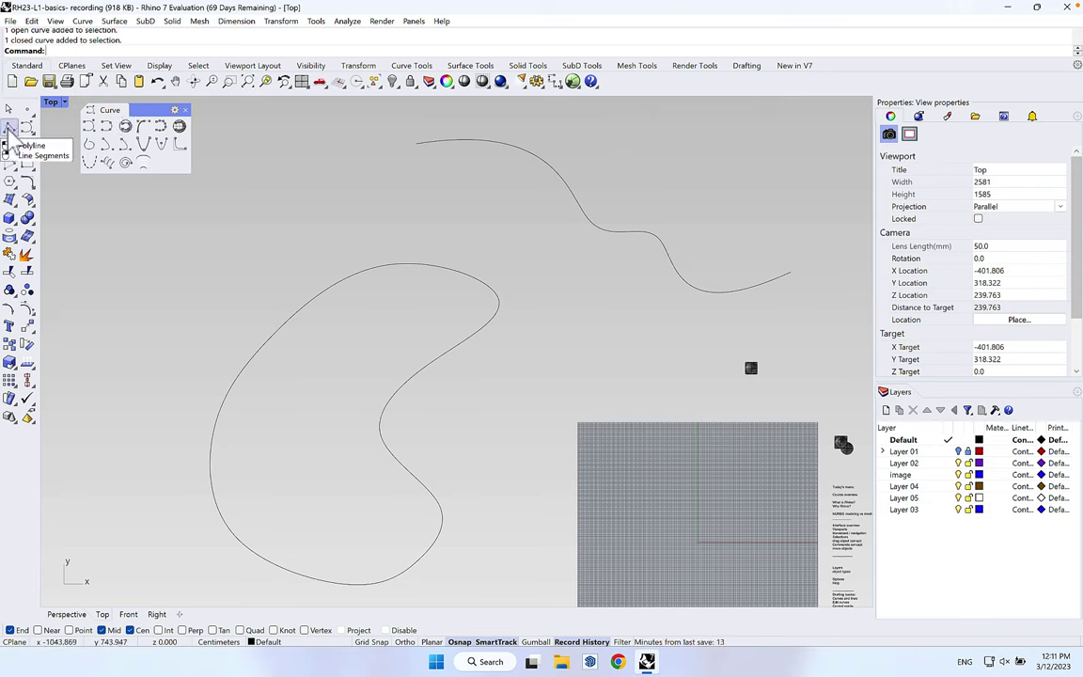
right_click_drag(466, 301, 533, 336)
scroll(508, 303, "down", 3)
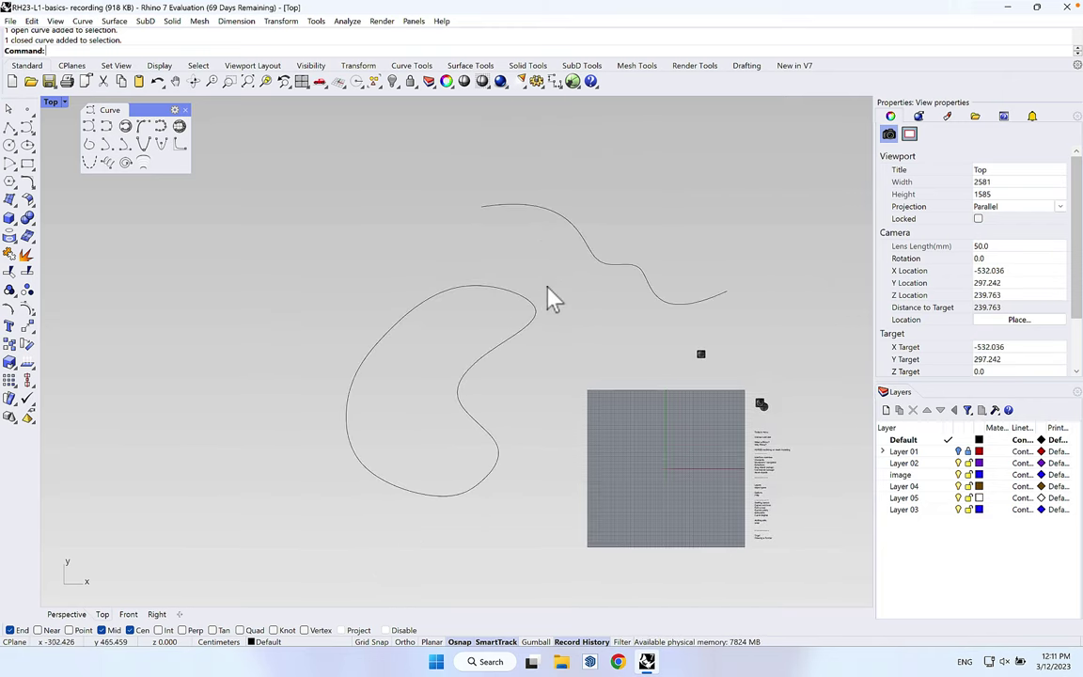
left_click(552, 216)
left_click(420, 234)
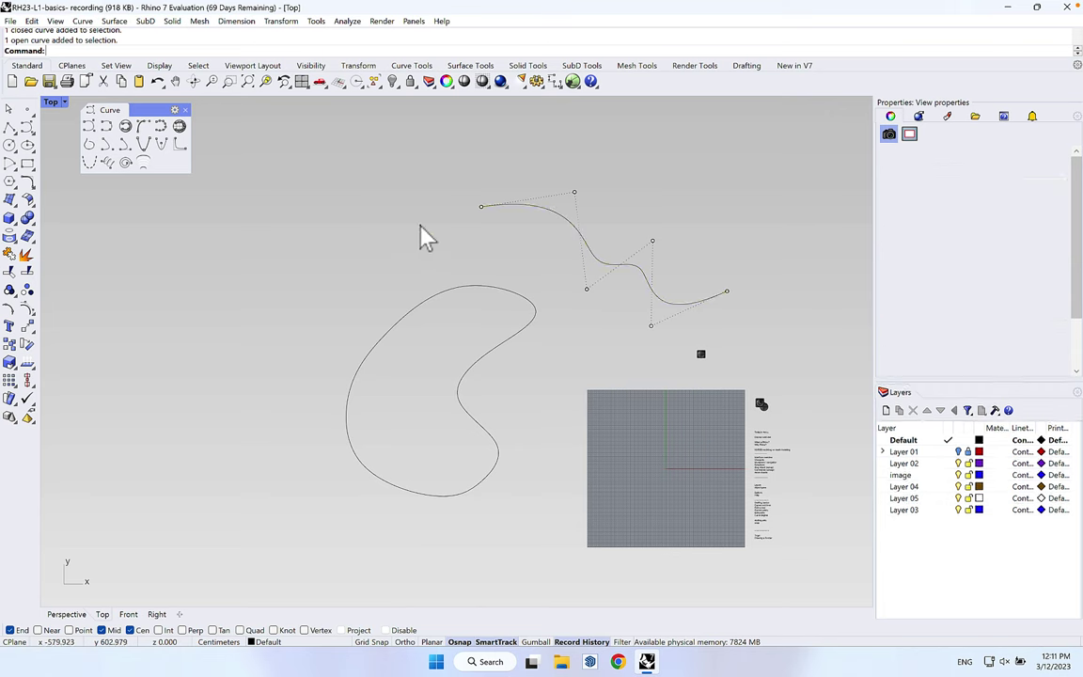
- Draw an open degree-3 control-point curve through nine points beside the closed curve, shaped like an upside-down U with a narrowed waist
left_click(106, 127)
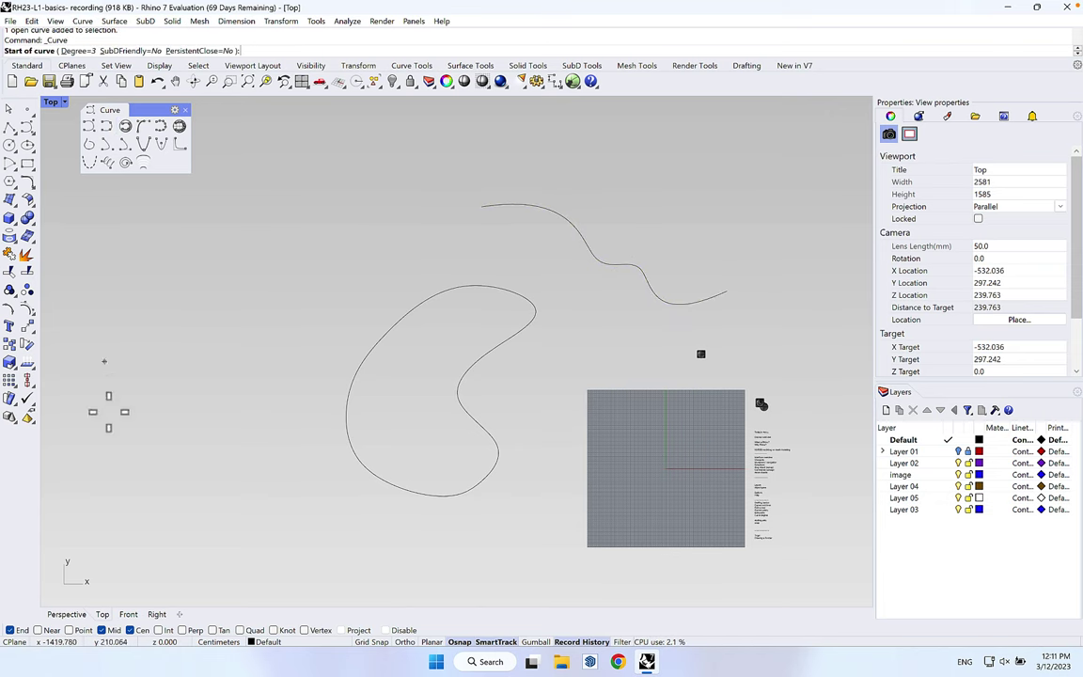
left_click(64, 430)
left_click(64, 429)
left_click(149, 341)
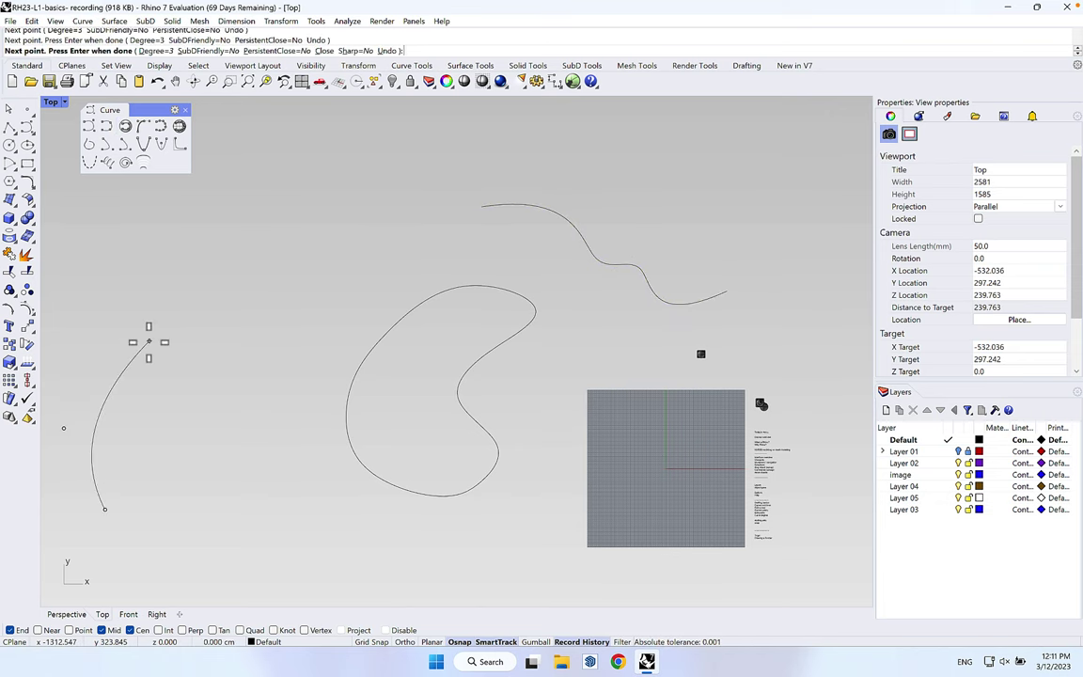
left_click(79, 264)
left_click(209, 235)
left_click(251, 306)
left_click(224, 374)
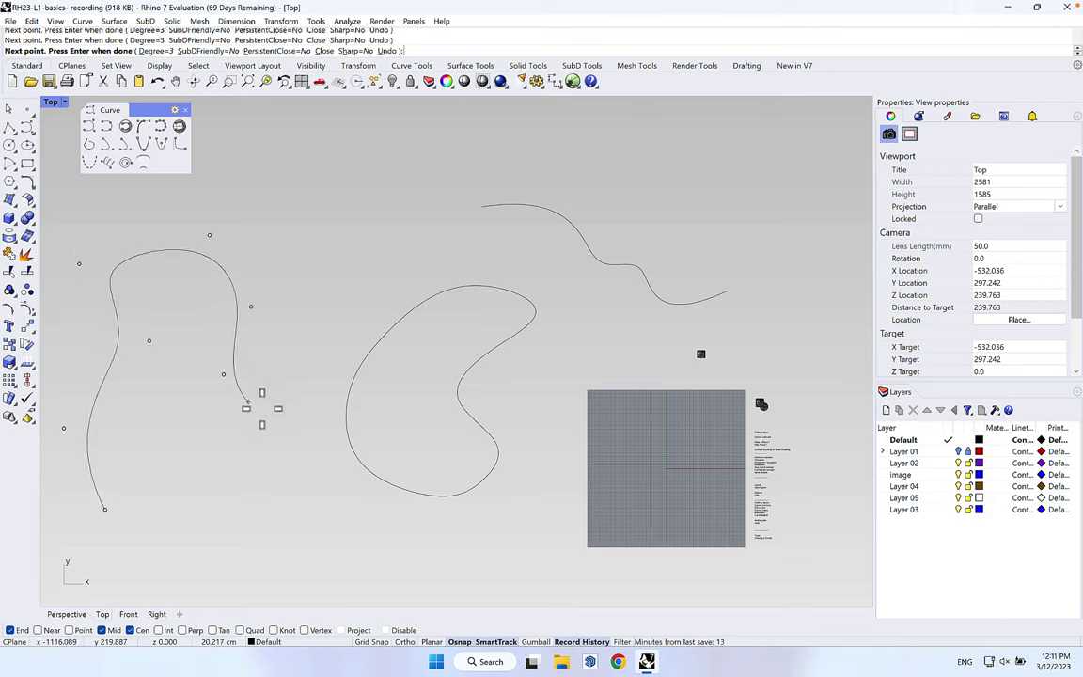
left_click(294, 422)
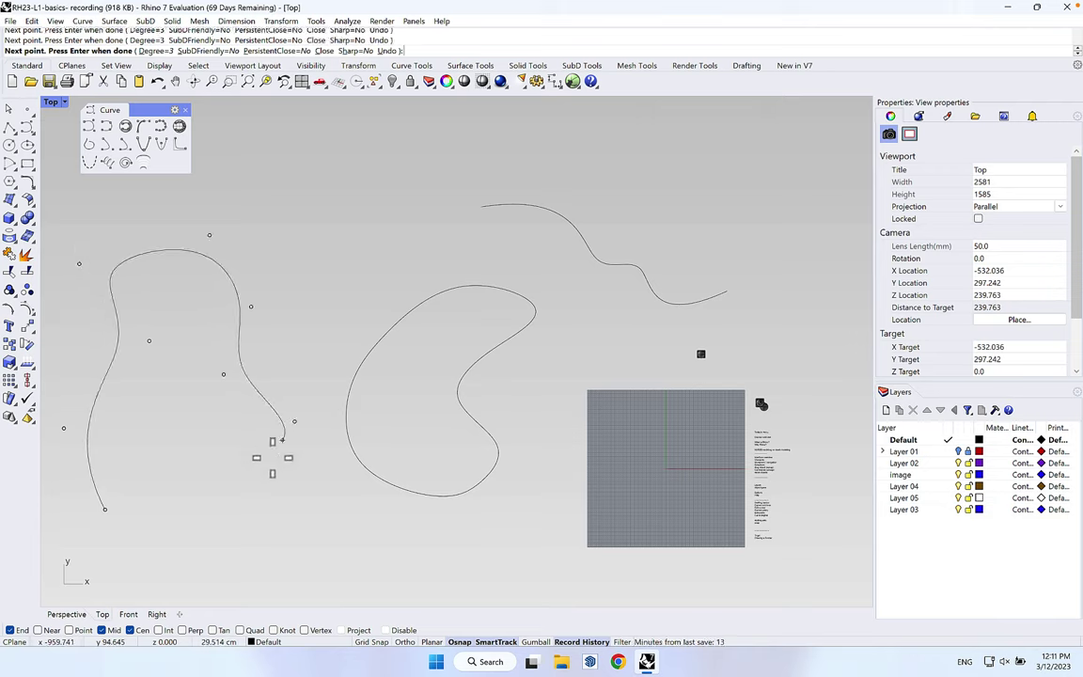
left_click(243, 507)
key("Return")
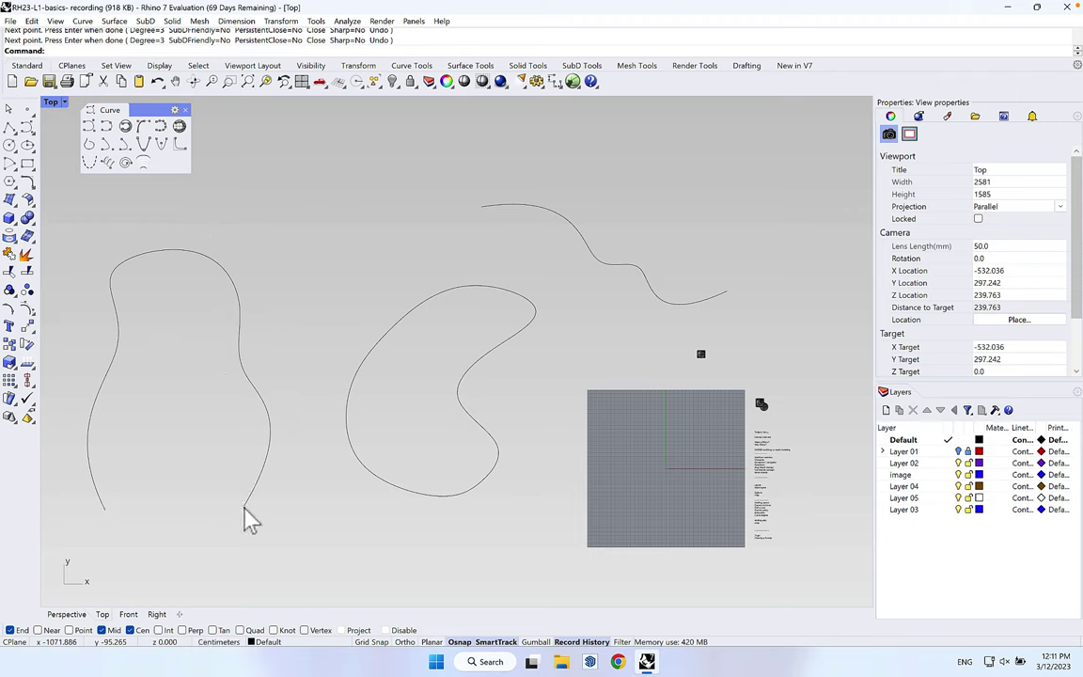
- Reshape the new arch-like curve by moving its upper control points outward, its inner waist point inward and its lower right end inward
left_click(237, 293)
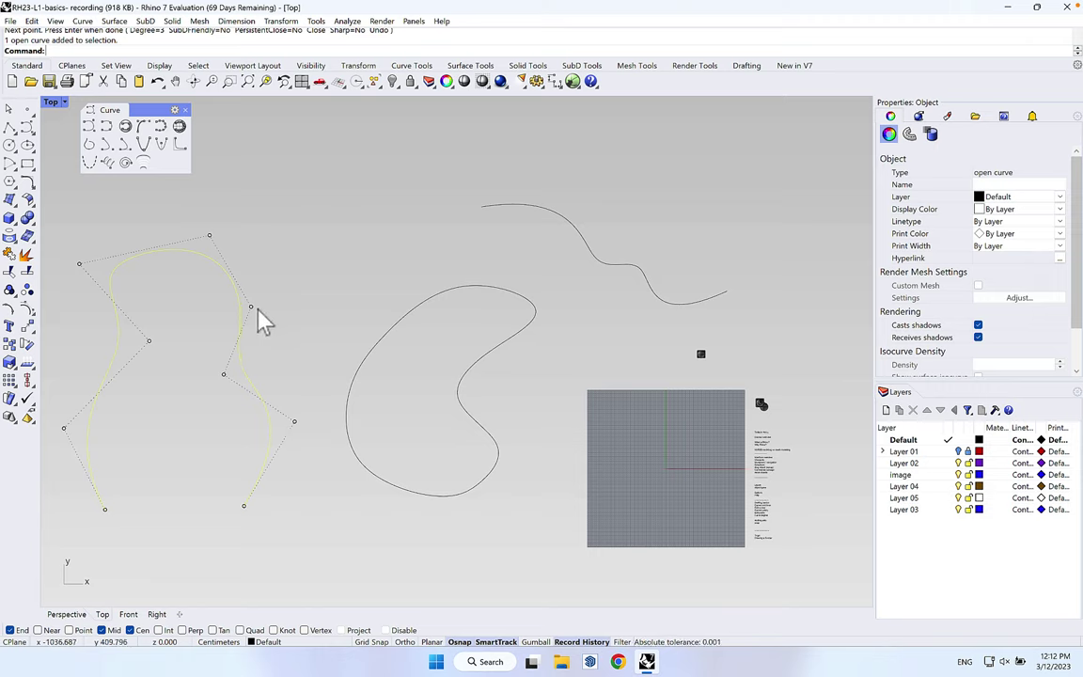
left_click(210, 237)
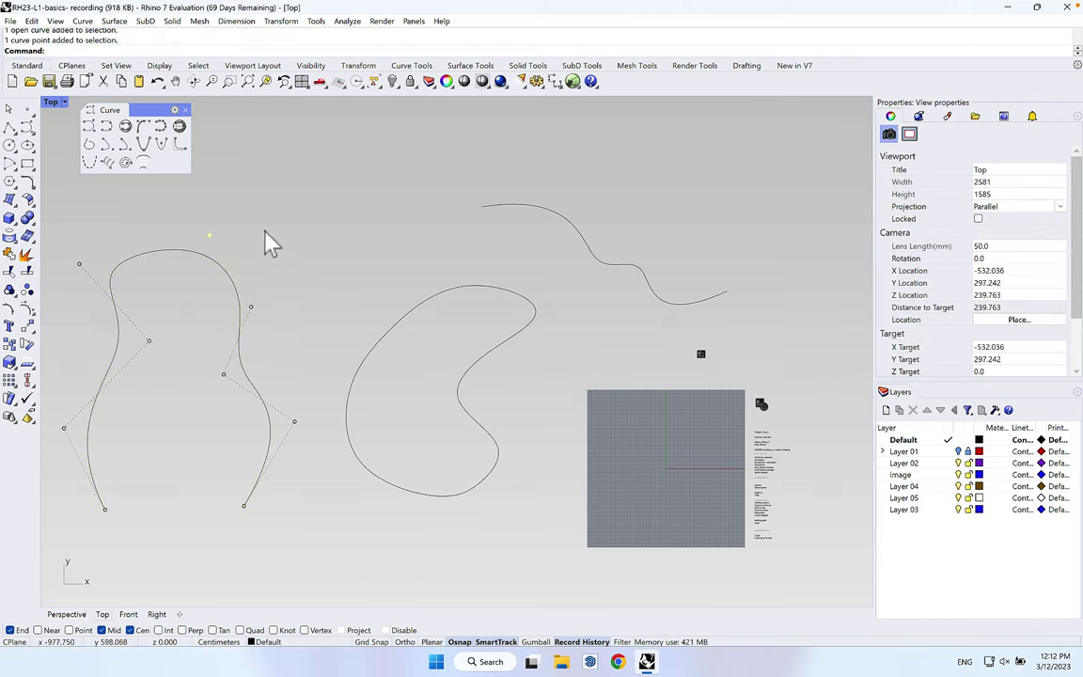
left_click_drag(211, 240, 280, 188)
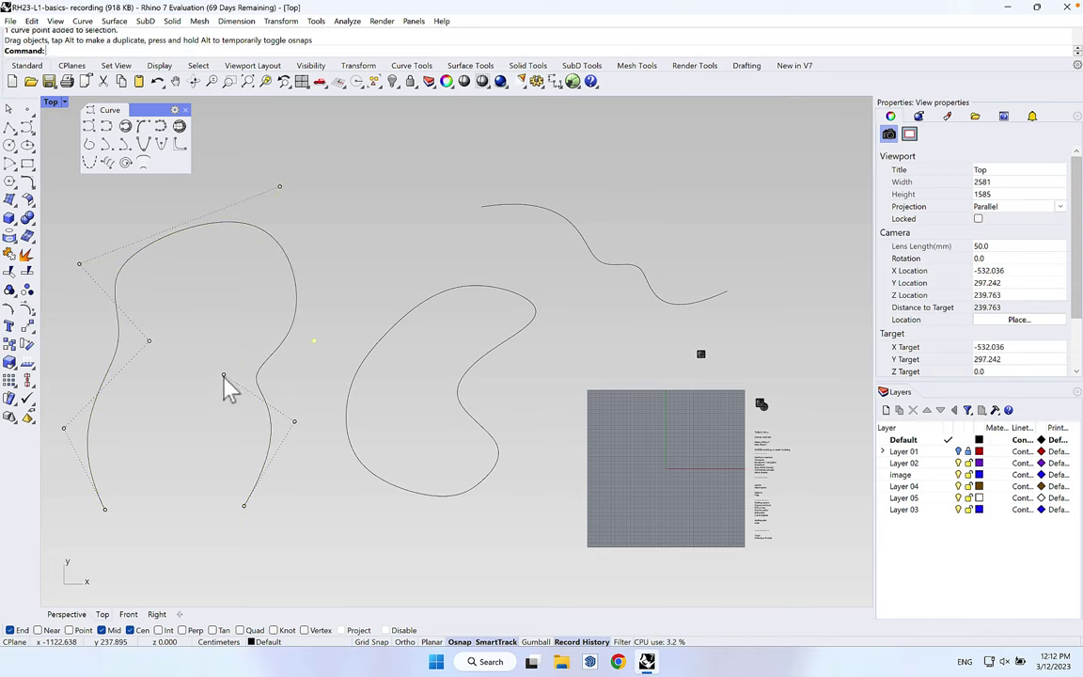
left_click_drag(223, 377, 156, 301)
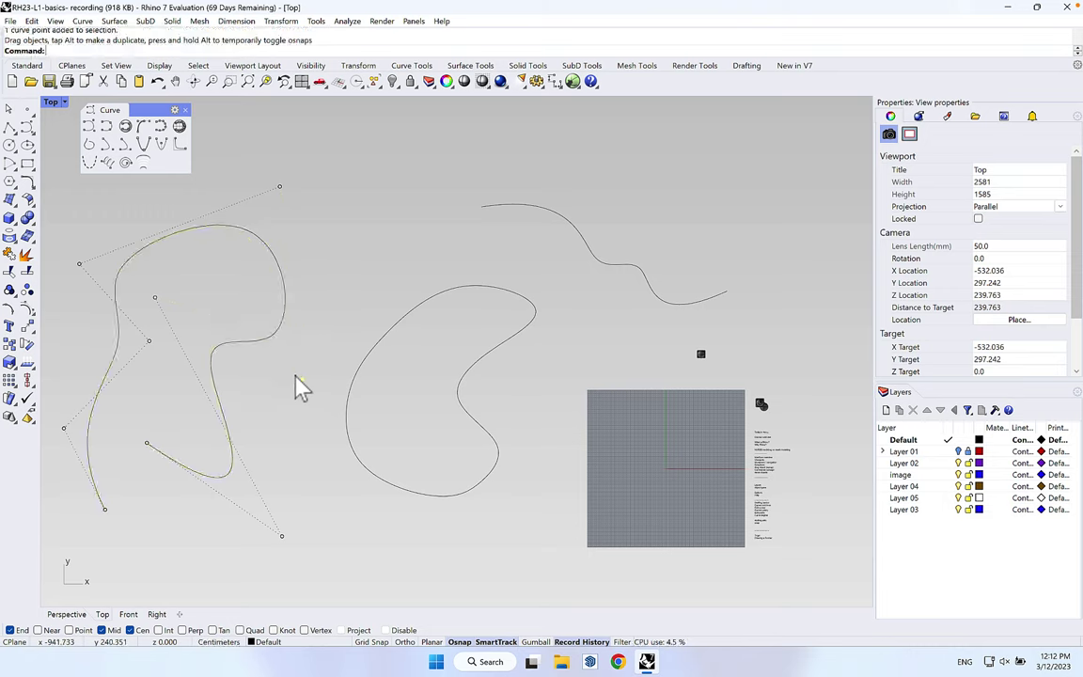
left_click_drag(302, 381, 364, 282)
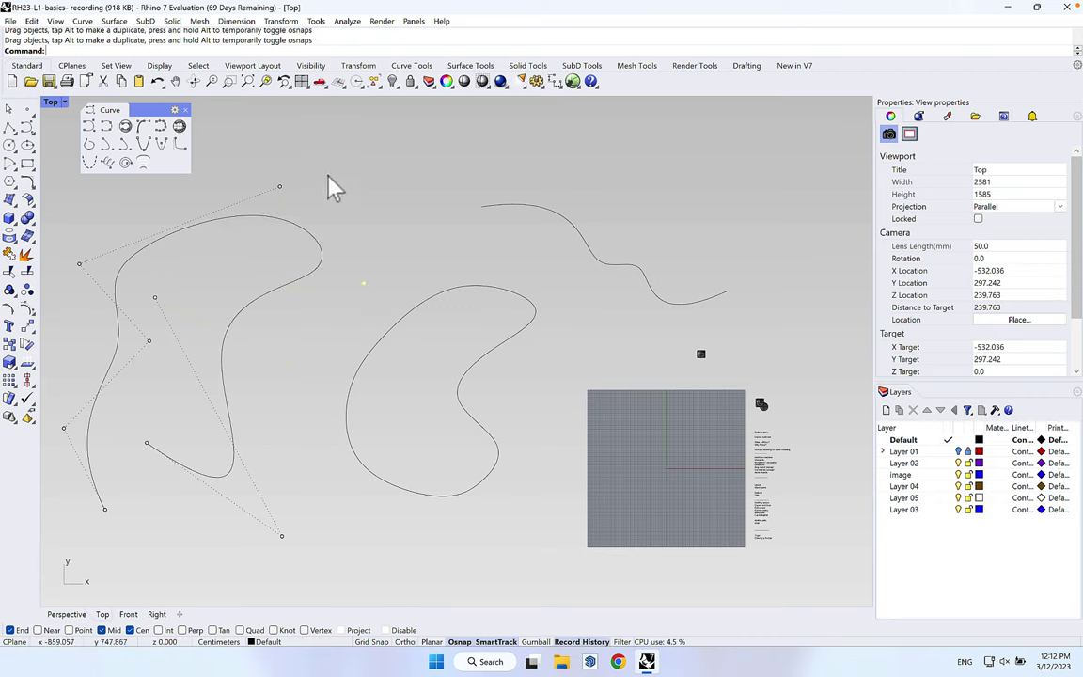
left_click_drag(280, 188, 303, 164)
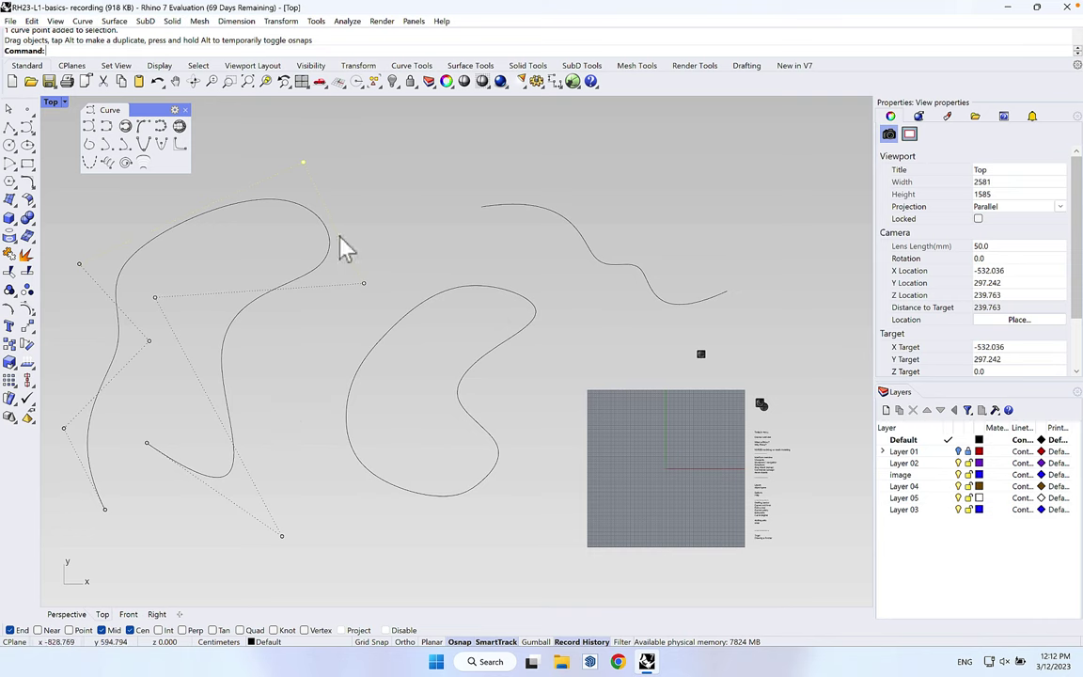
left_click_drag(155, 303, 179, 268)
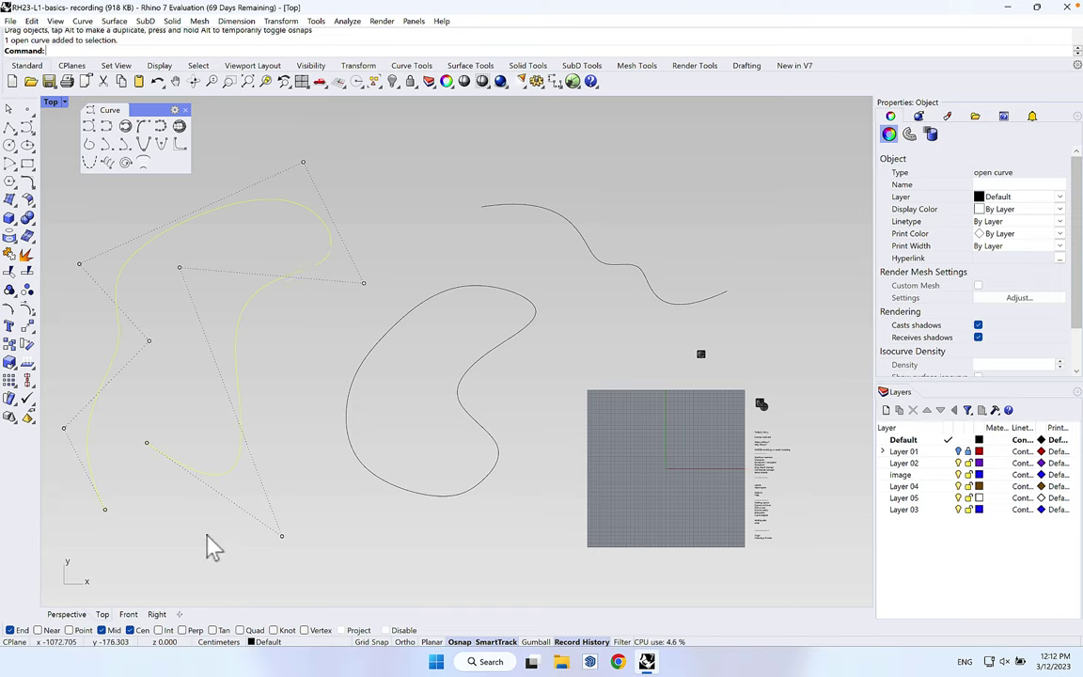
left_click(179, 269)
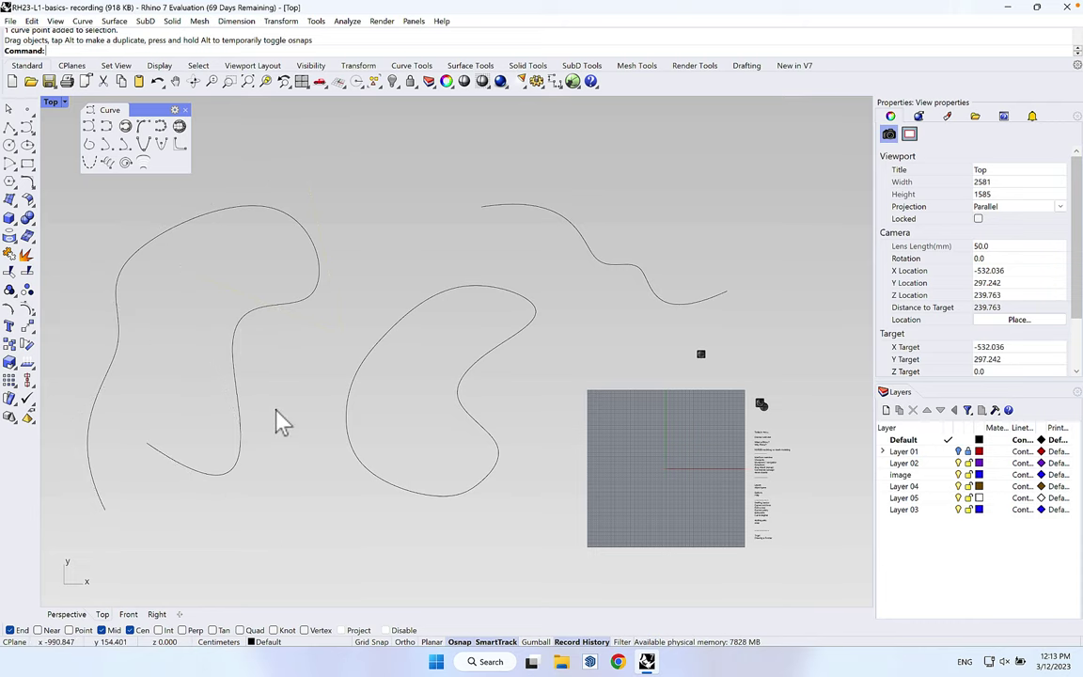
key("Escape")
- Move the reshaped curve's lower-left end control point and the adjacent control point up and to the left
right_click_drag(278, 423, 459, 372)
left_click(282, 444)
key("F10")
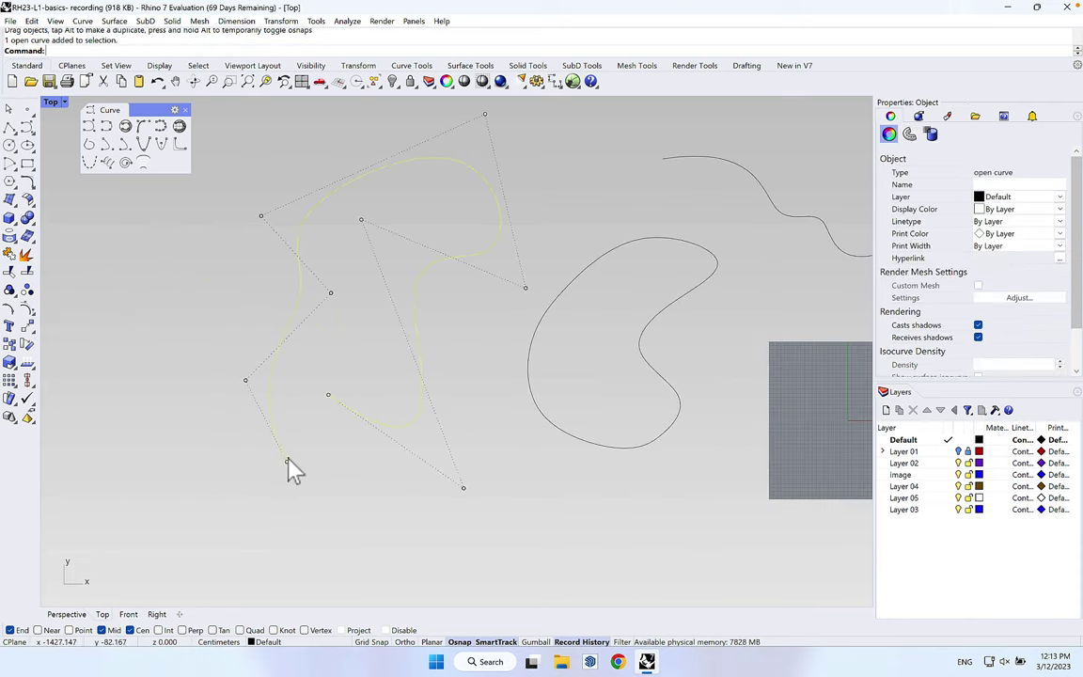
left_click_drag(278, 448, 177, 413)
left_click_drag(242, 387, 176, 308)
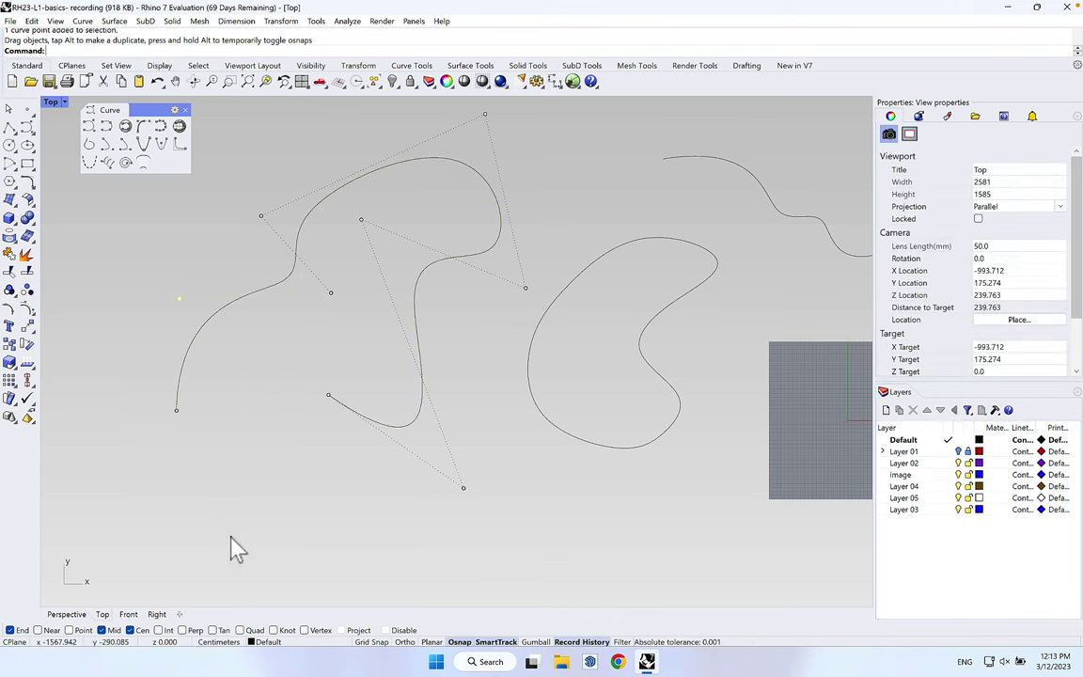
key("Escape")
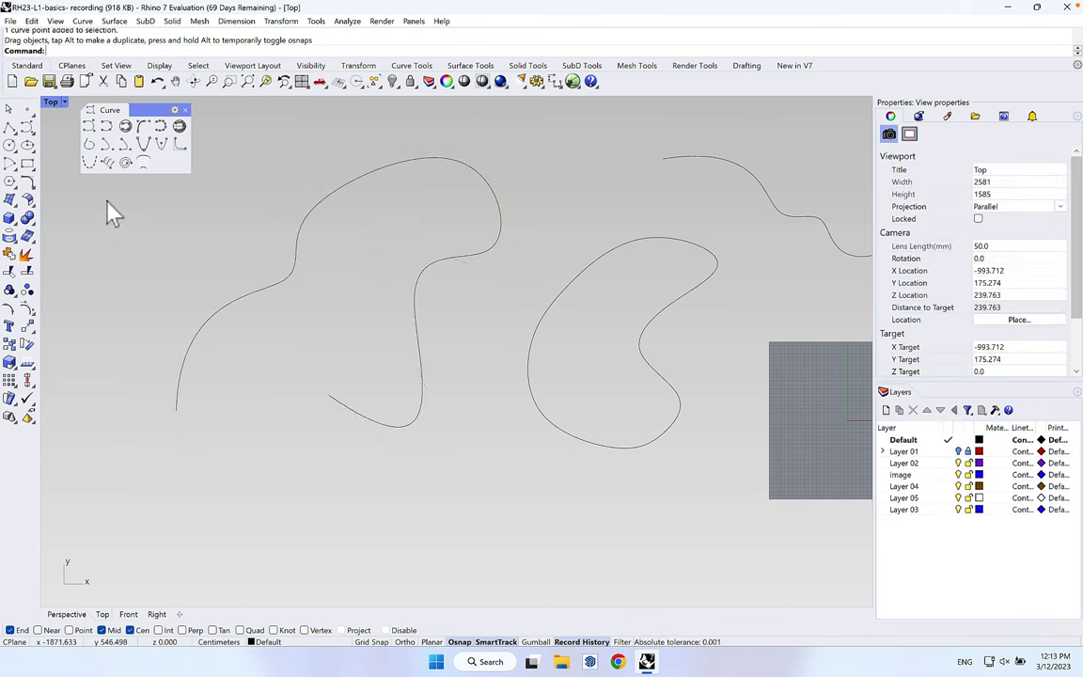
- Draw a four-segment polyline connecting the reshaped curve's two open ends, snapping its start and finish to those endpoints
left_click(9, 127)
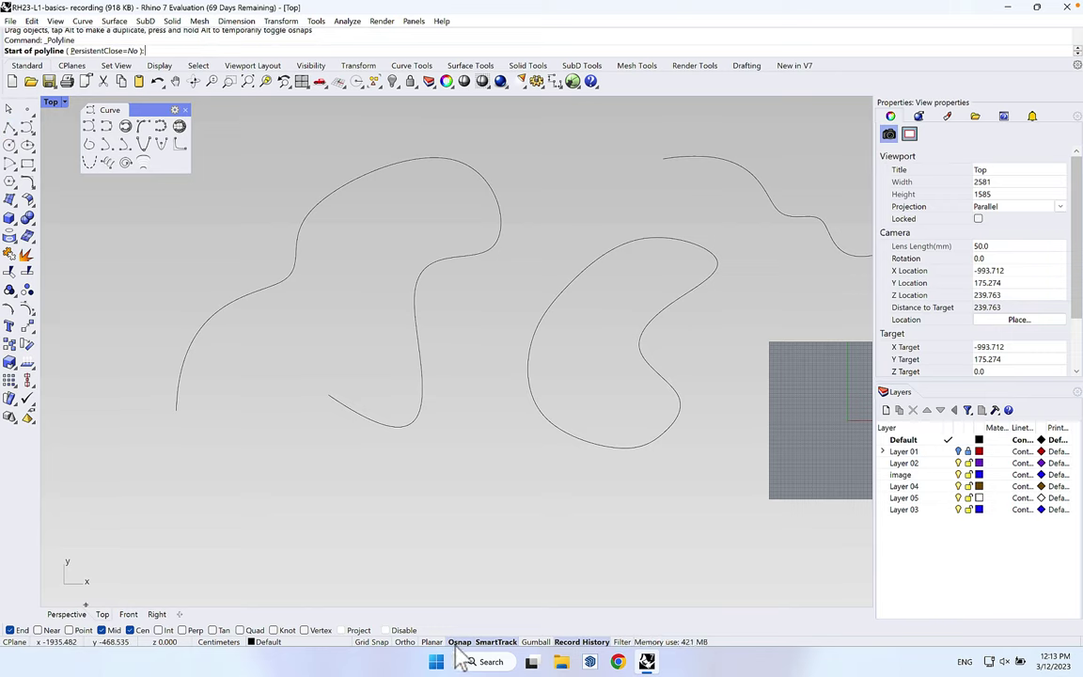
left_click(176, 411)
left_click(192, 526)
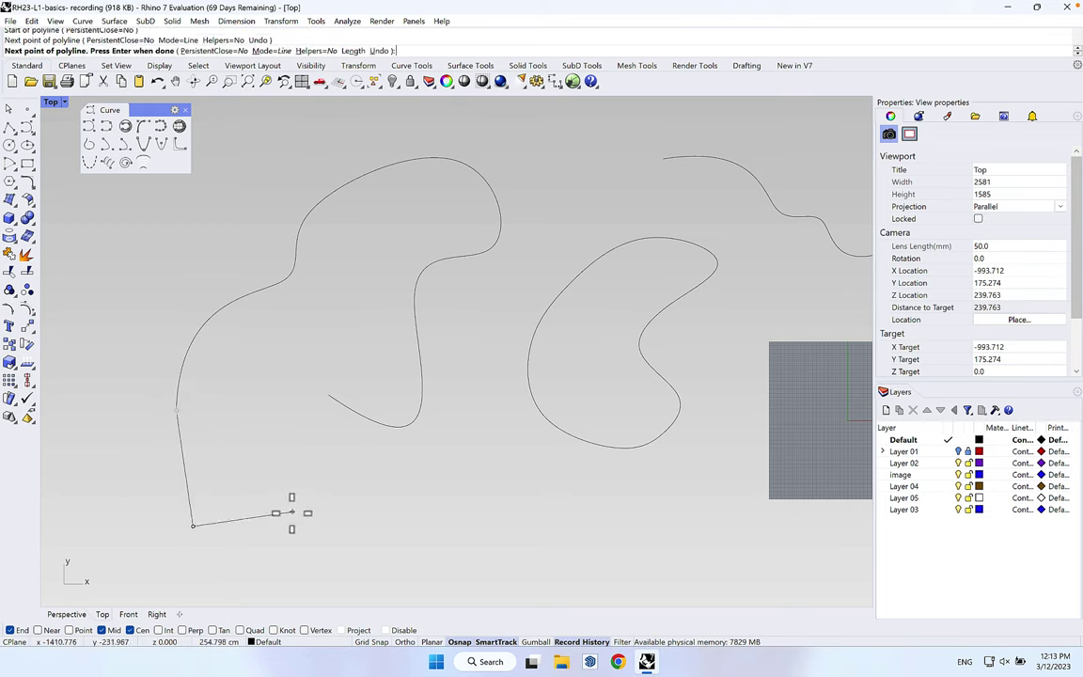
left_click(291, 513)
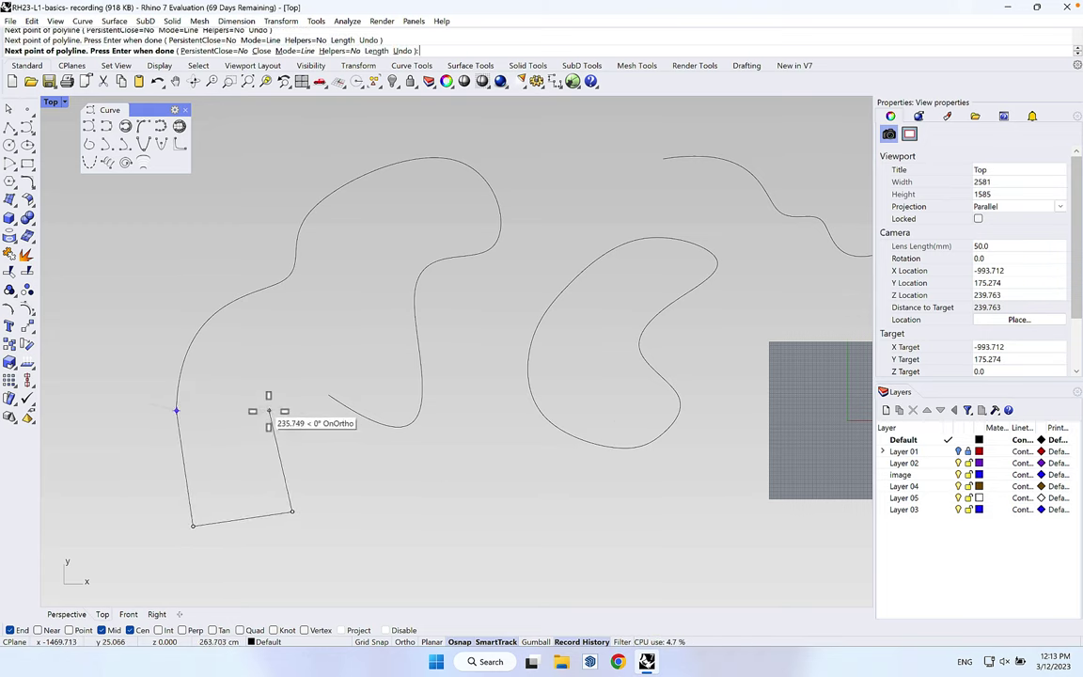
left_click(282, 399)
left_click(328, 395)
key("Return")
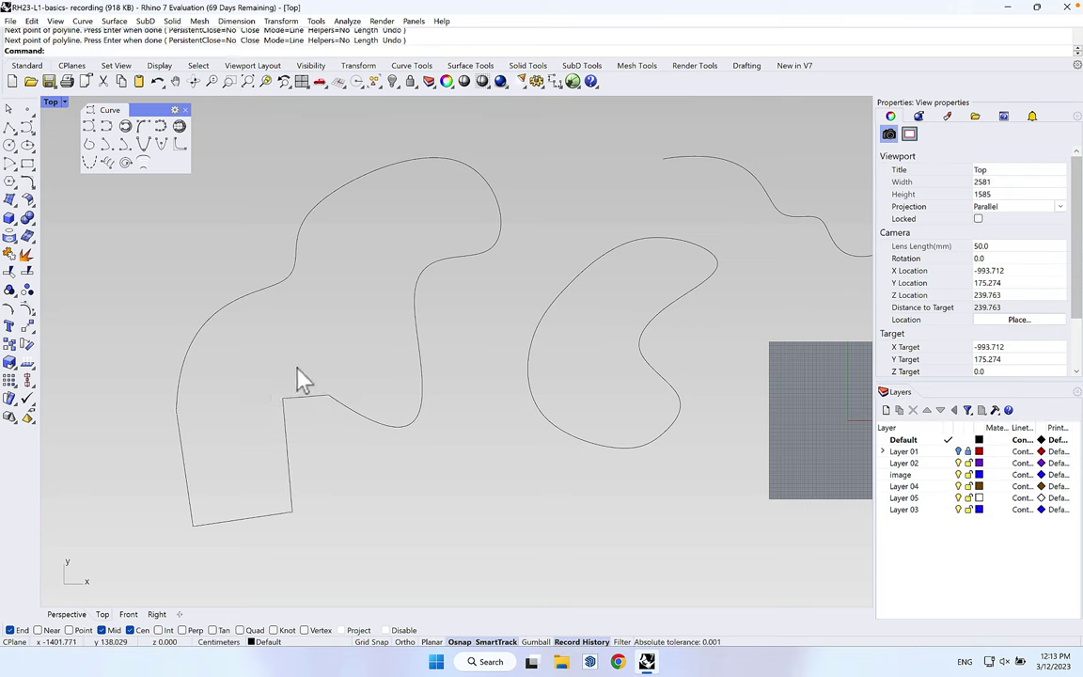
- Select the polyline and the freeform curve alternately to examine whether they are separate objects and how their control points differ
left_click(351, 416)
left_click(293, 403)
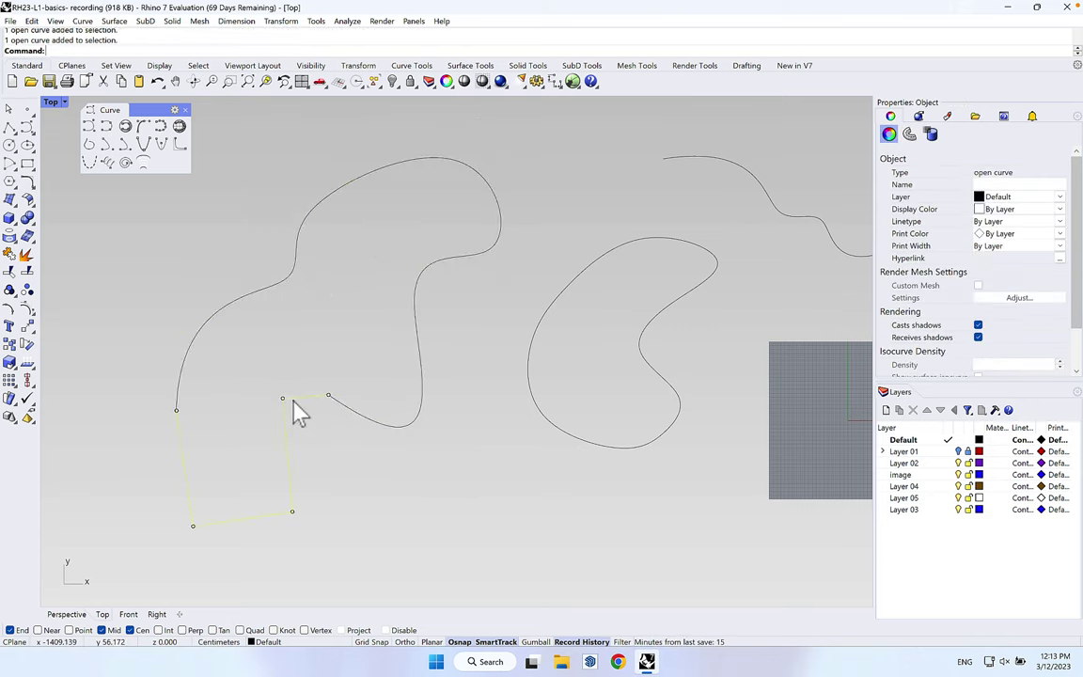
left_click(406, 451)
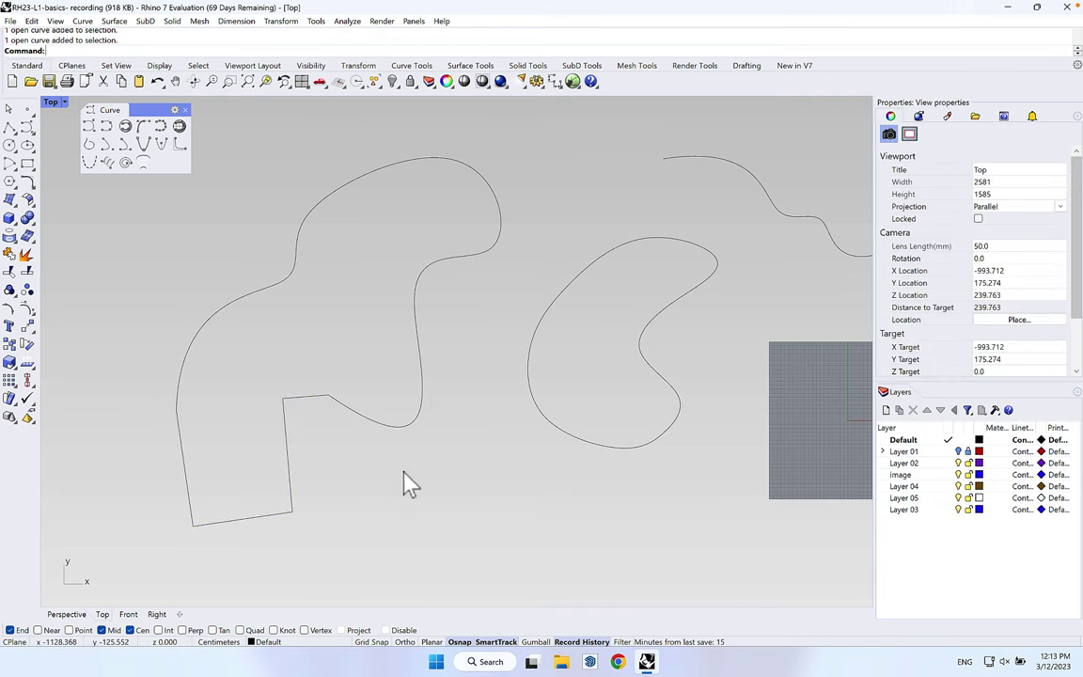
left_click(368, 424)
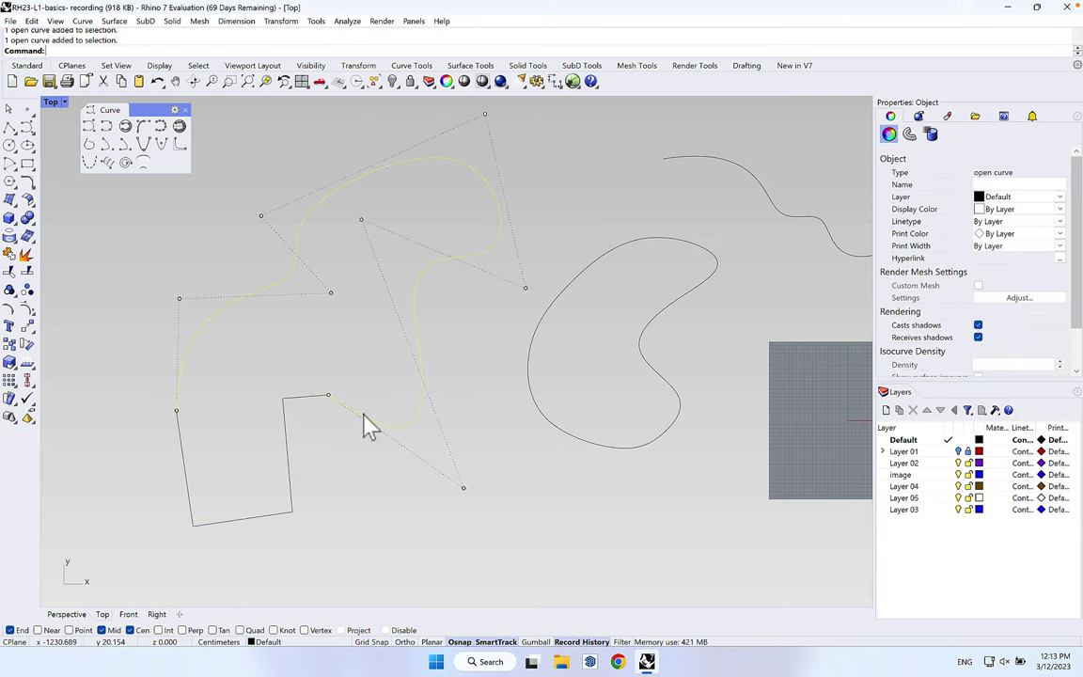
left_click(307, 397)
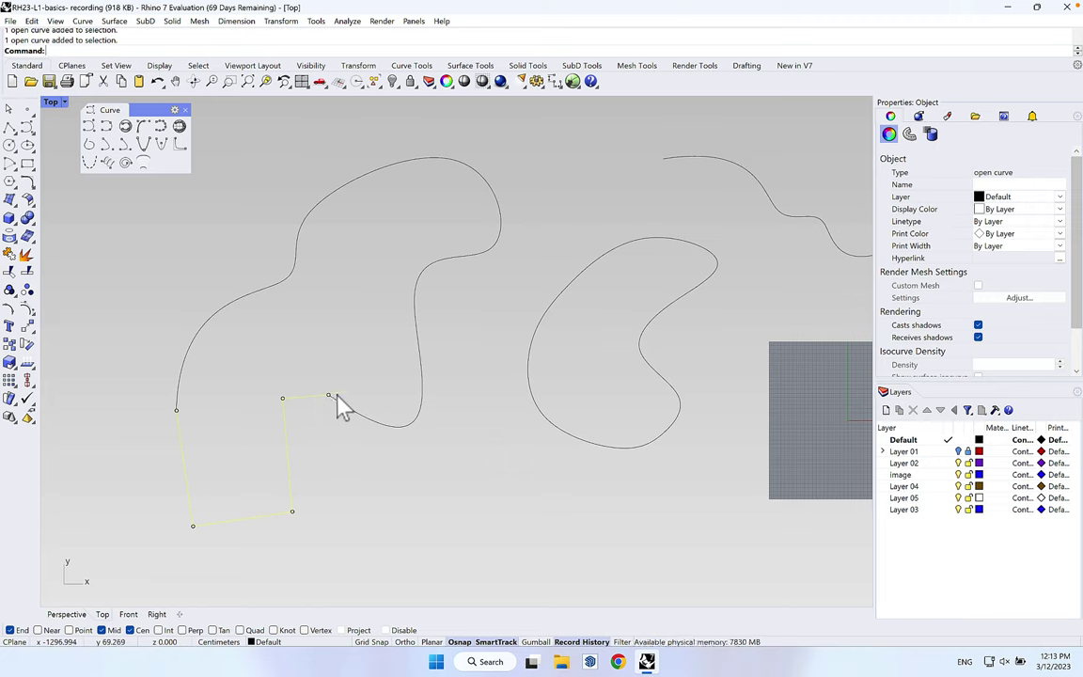
left_click(181, 372)
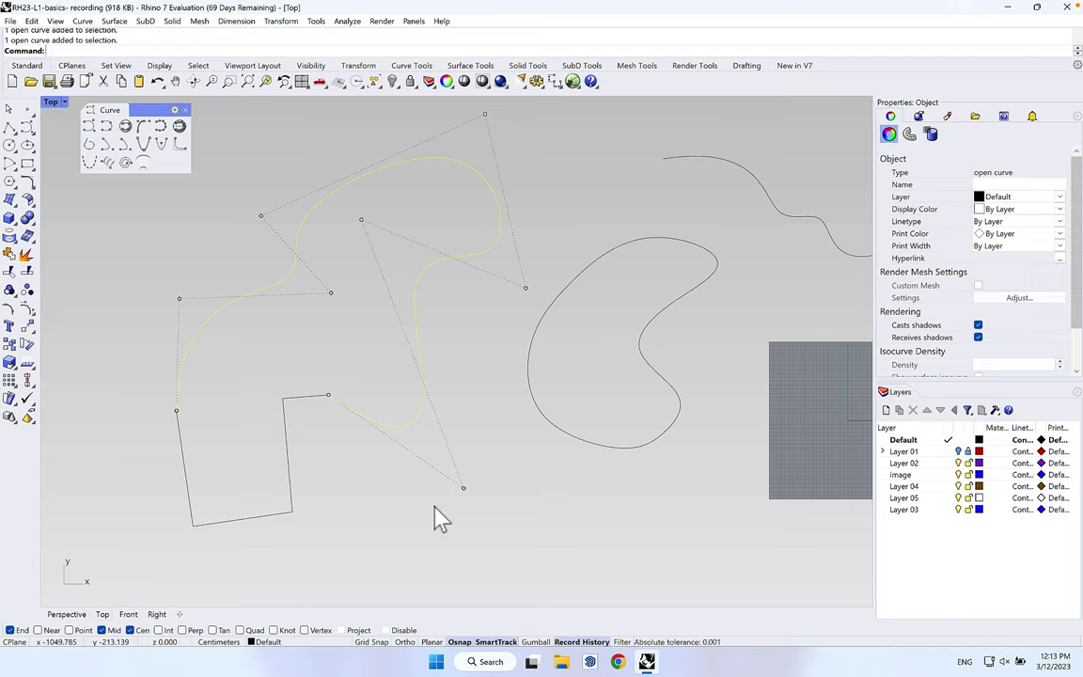
left_click(372, 515)
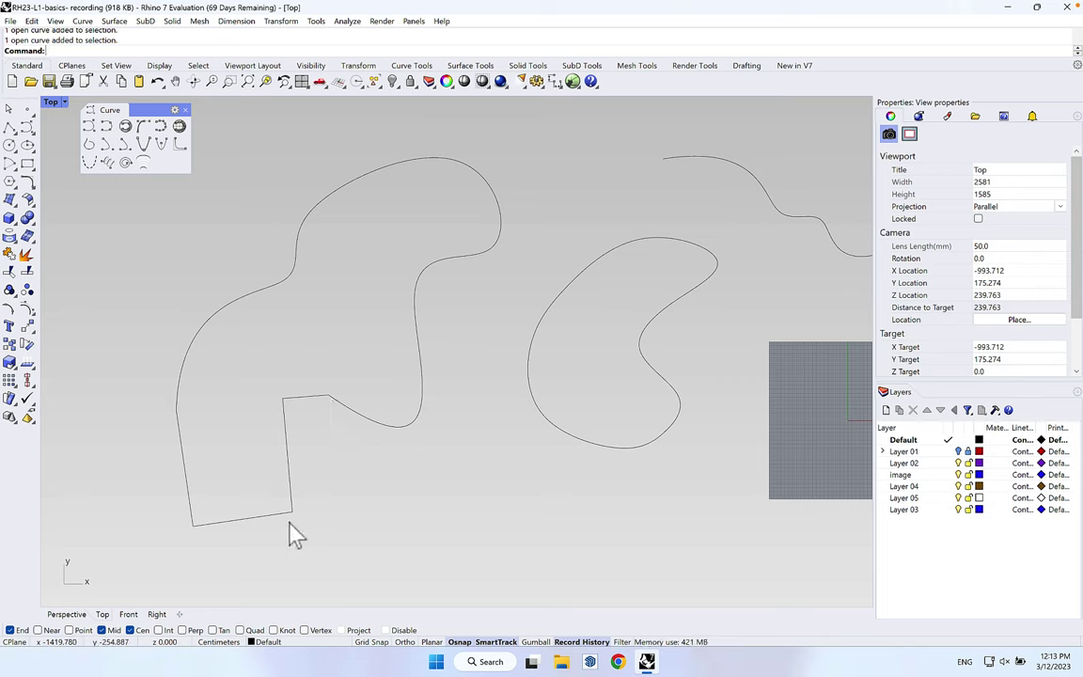
- Compare the control points of the freeform curve with those of the polyline that closes its outline
left_click(403, 431)
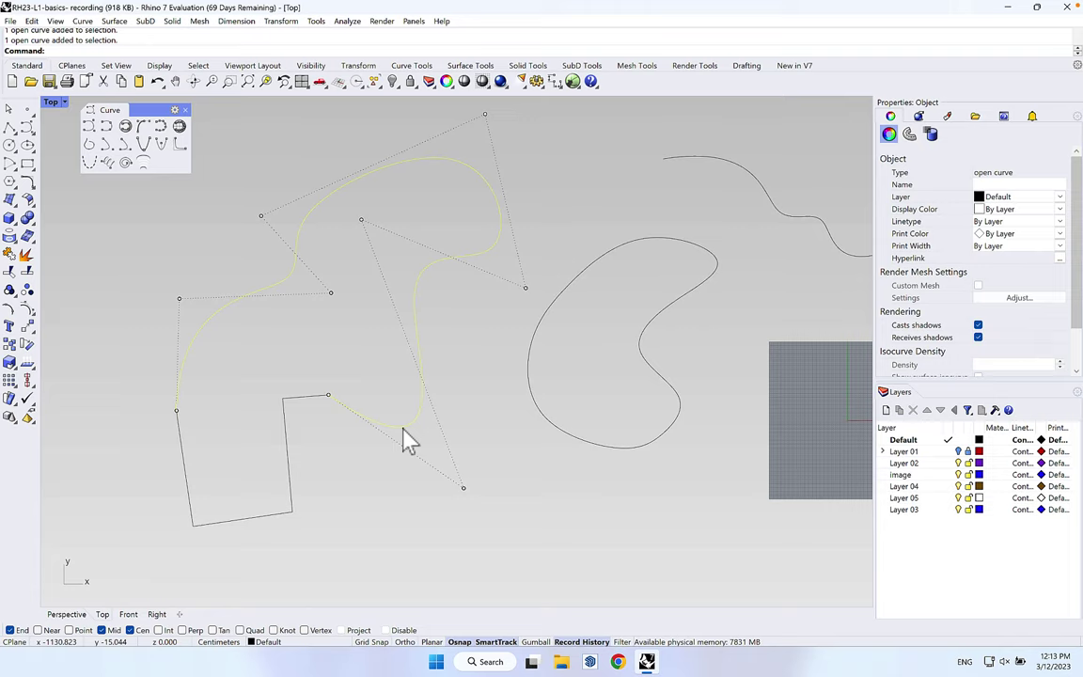
left_click(299, 398)
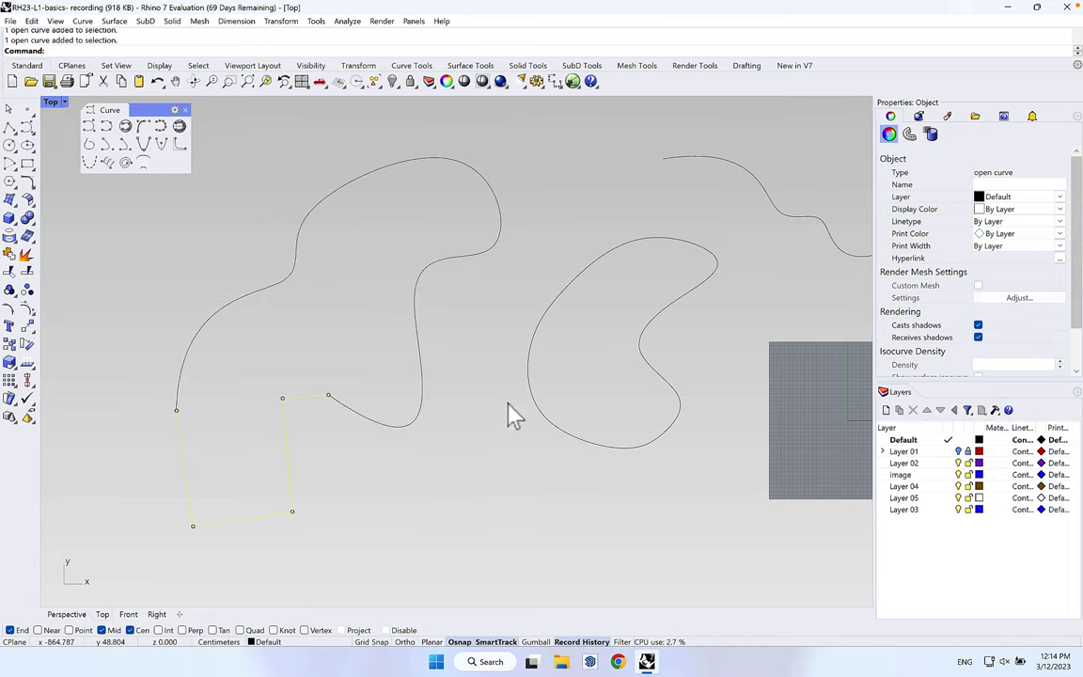
right_click_drag(554, 413, 583, 459)
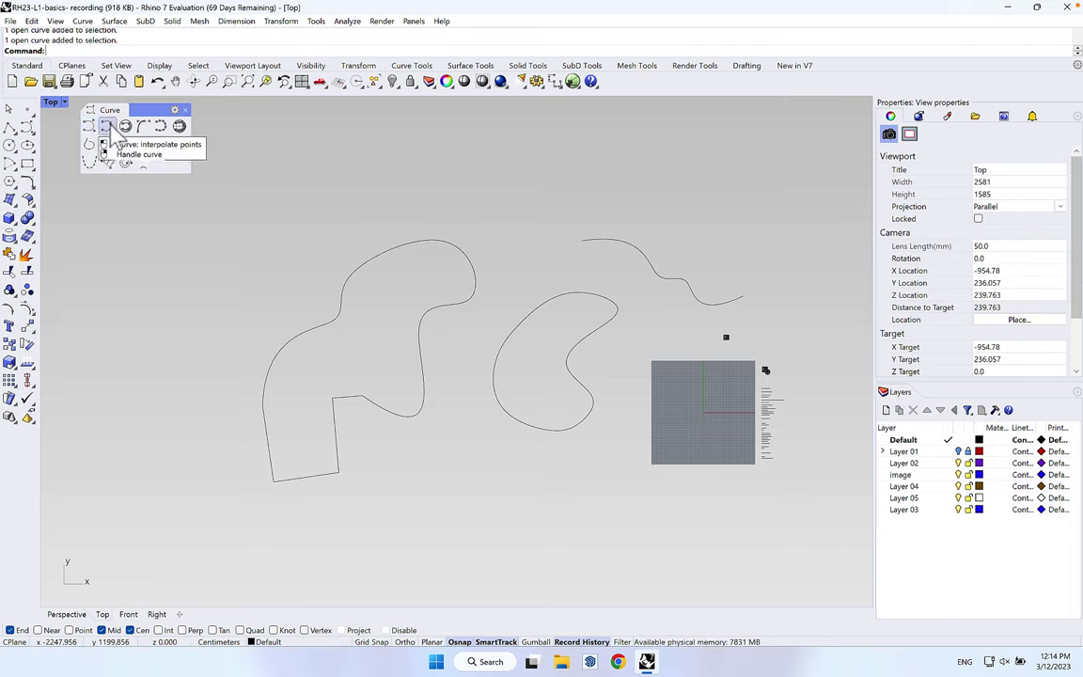
- Draw a large open, winding interpolated curve through 15 points beside the outline closed by the polyline, leaving a small gap between its lower ends
left_click(110, 128)
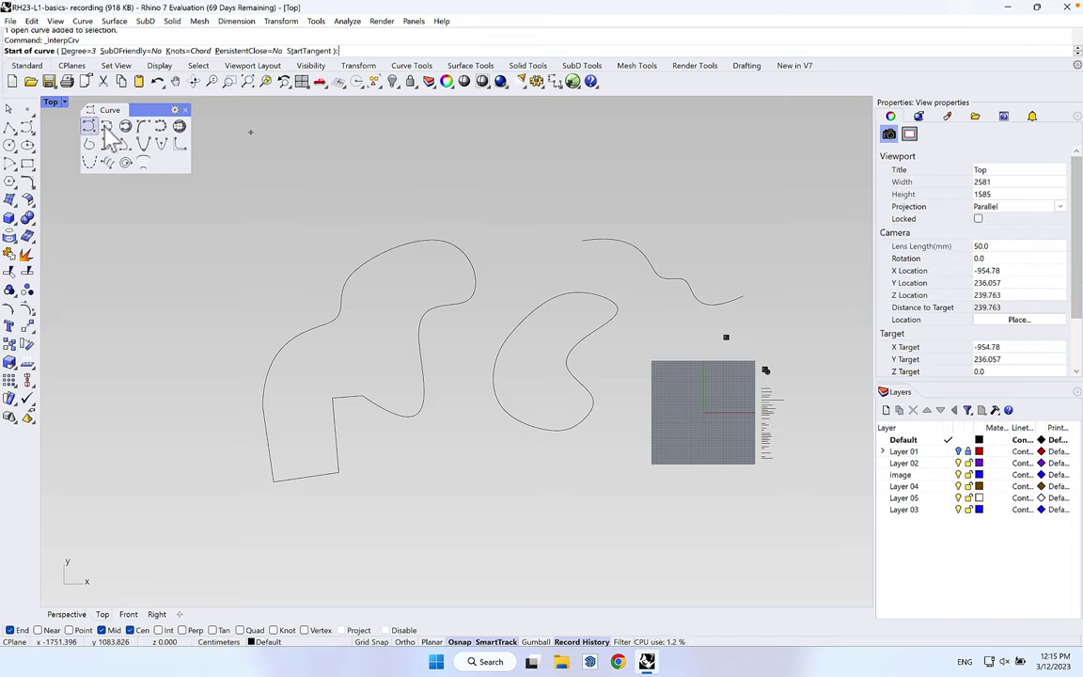
right_click_drag(212, 419, 264, 487)
left_click(182, 500)
left_click(103, 410)
left_click(147, 340)
left_click(247, 377)
left_click(277, 263)
left_click(199, 256)
left_click(226, 212)
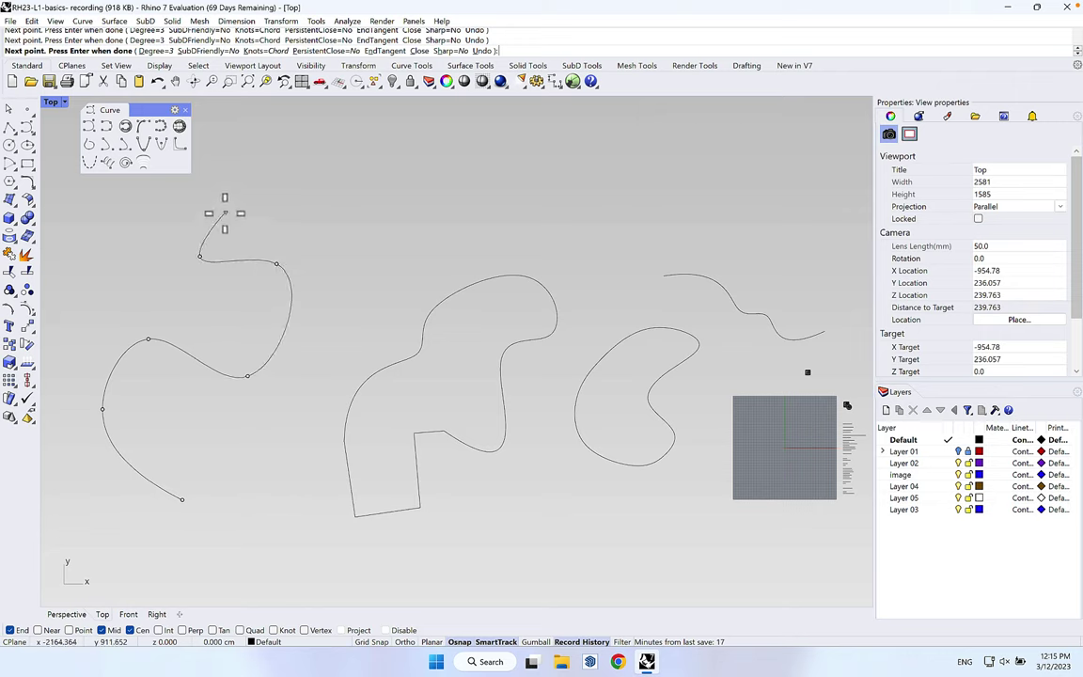
left_click(330, 153)
left_click(380, 211)
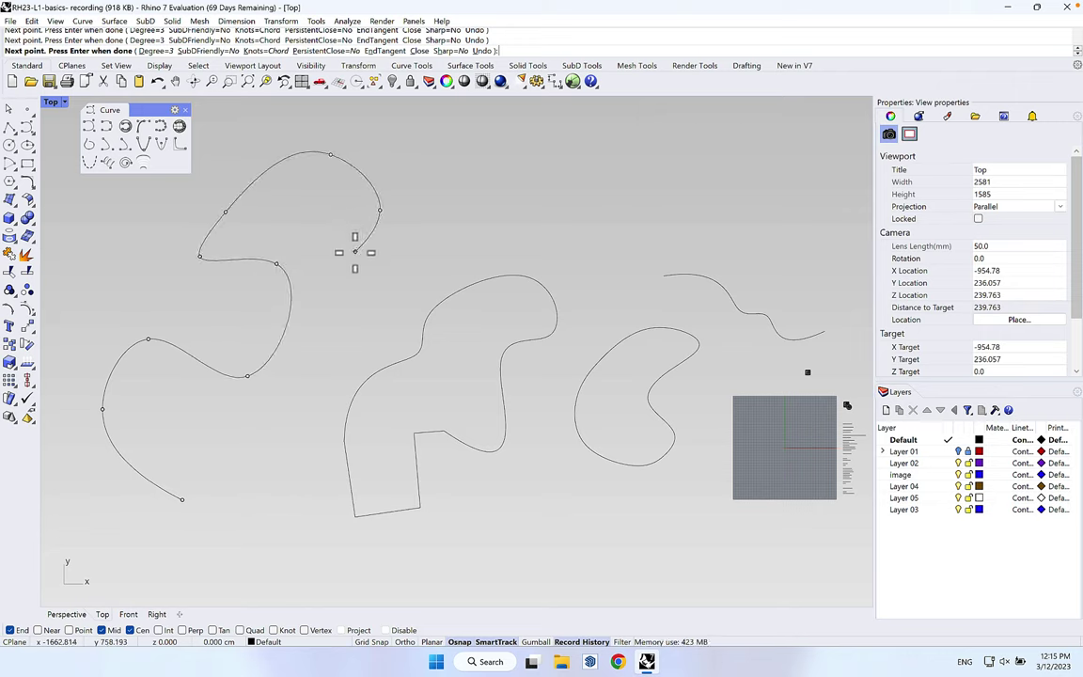
left_click(355, 251)
left_click(417, 279)
left_click(362, 311)
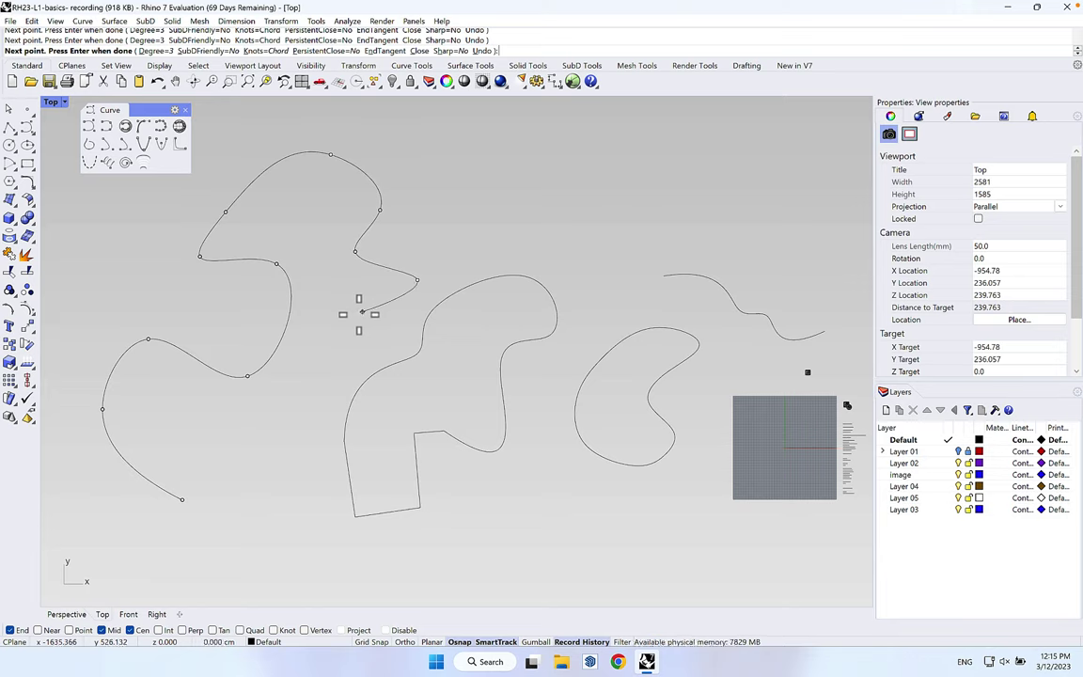
left_click(295, 392)
left_click(258, 535)
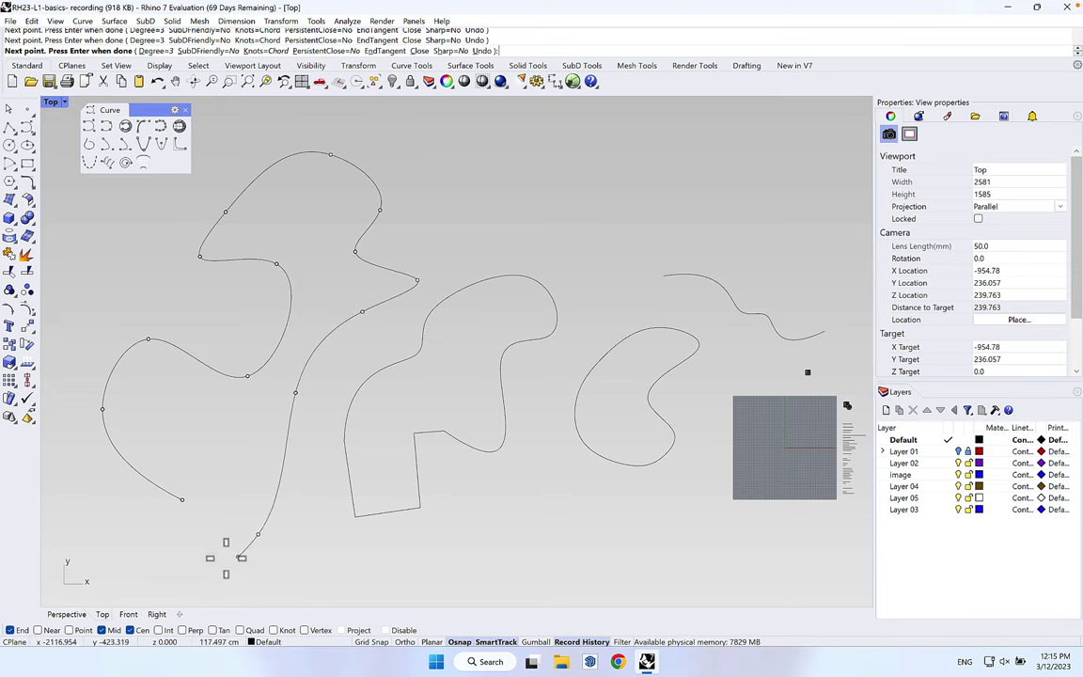
left_click(188, 559)
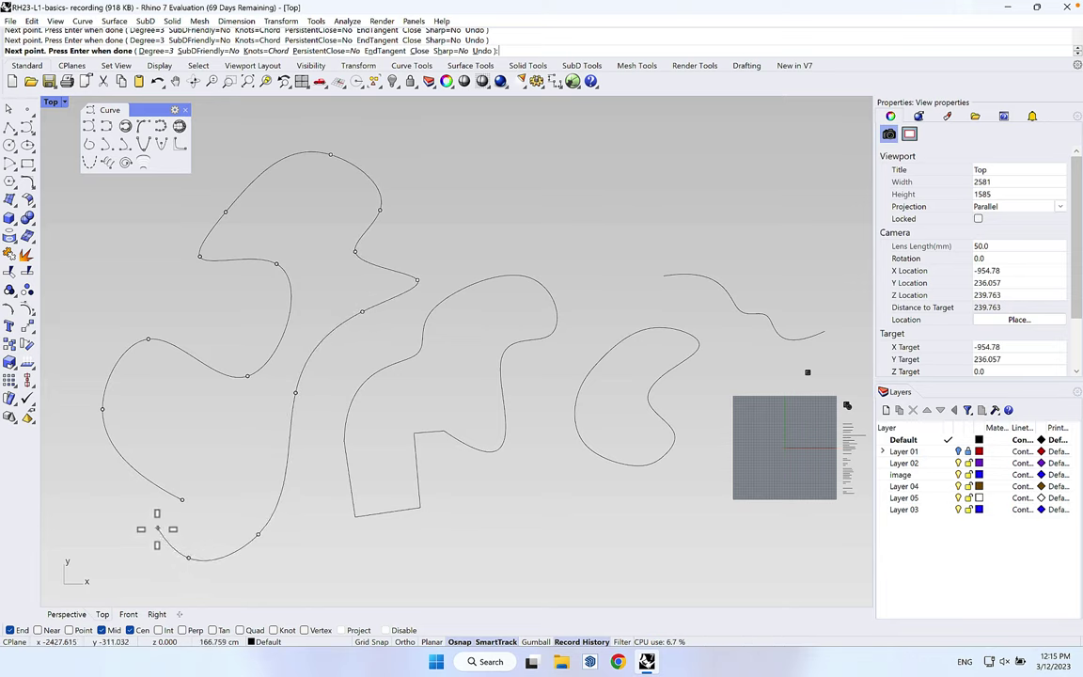
key("Return")
- Draw a closed two-lobed interpolated curve through nine points to the upper left of the open winding curve, finishing on its start point
right_click_drag(149, 138, 348, 188)
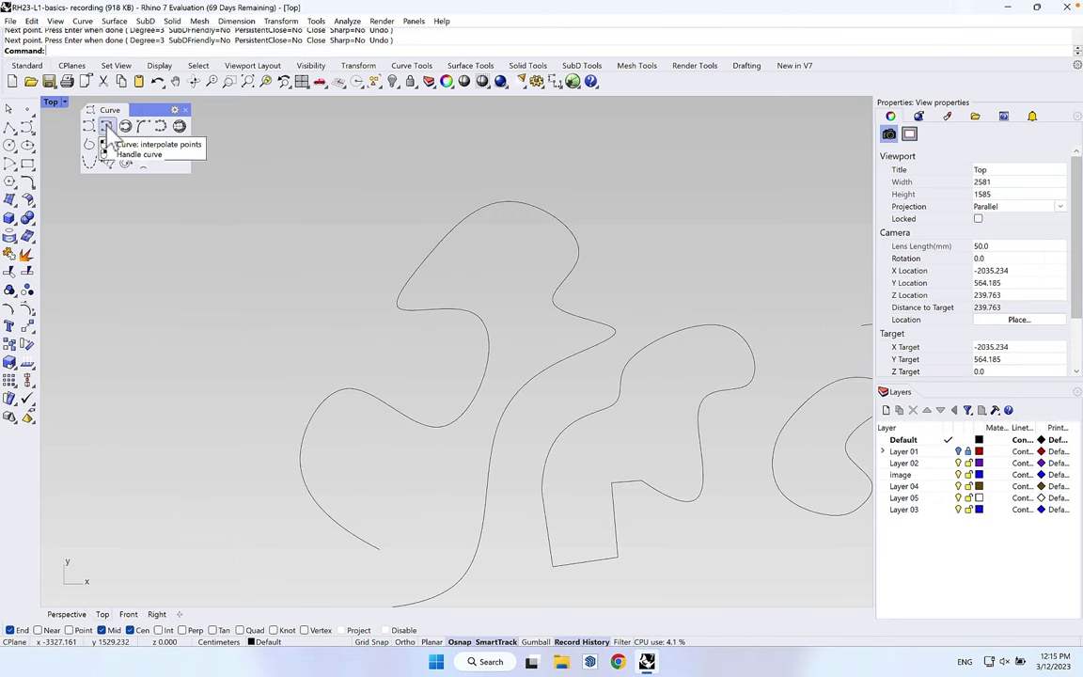
left_click(107, 128)
left_click(122, 269)
left_click(143, 372)
left_click(273, 350)
left_click(327, 302)
left_click(360, 324)
left_click(396, 202)
left_click(311, 187)
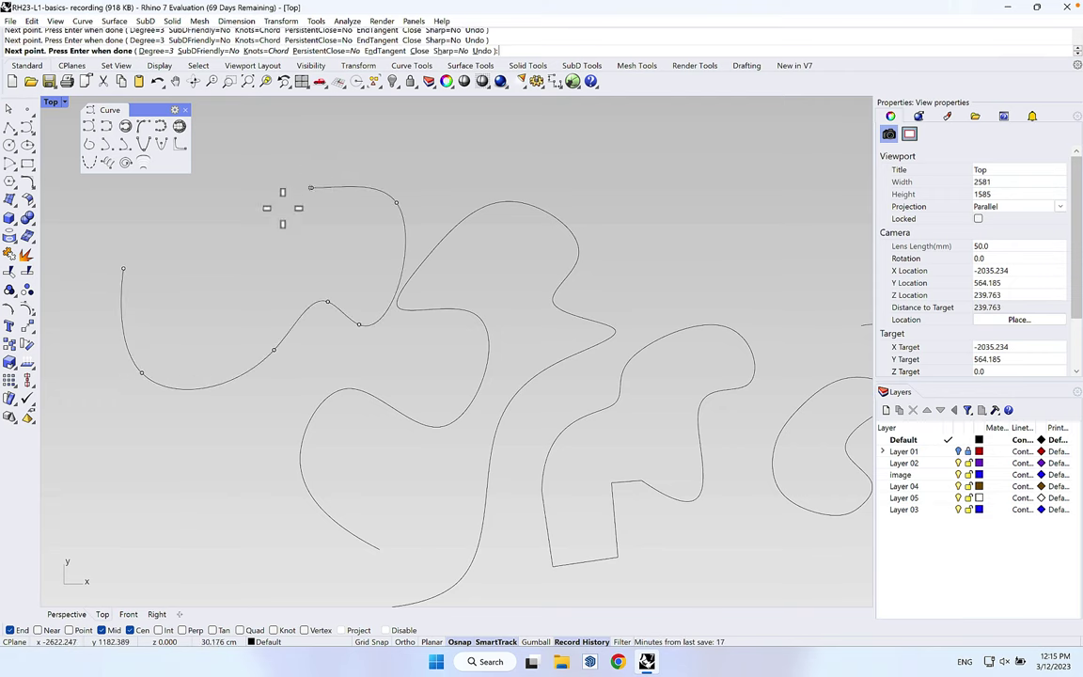
left_click(271, 241)
left_click(221, 216)
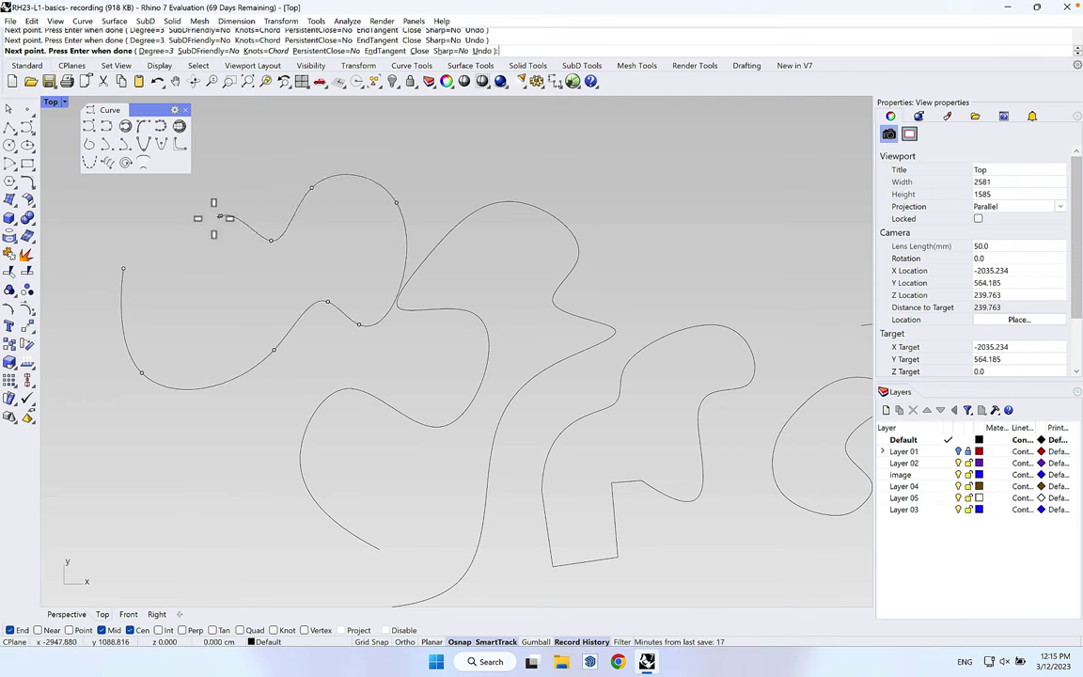
left_click(123, 271)
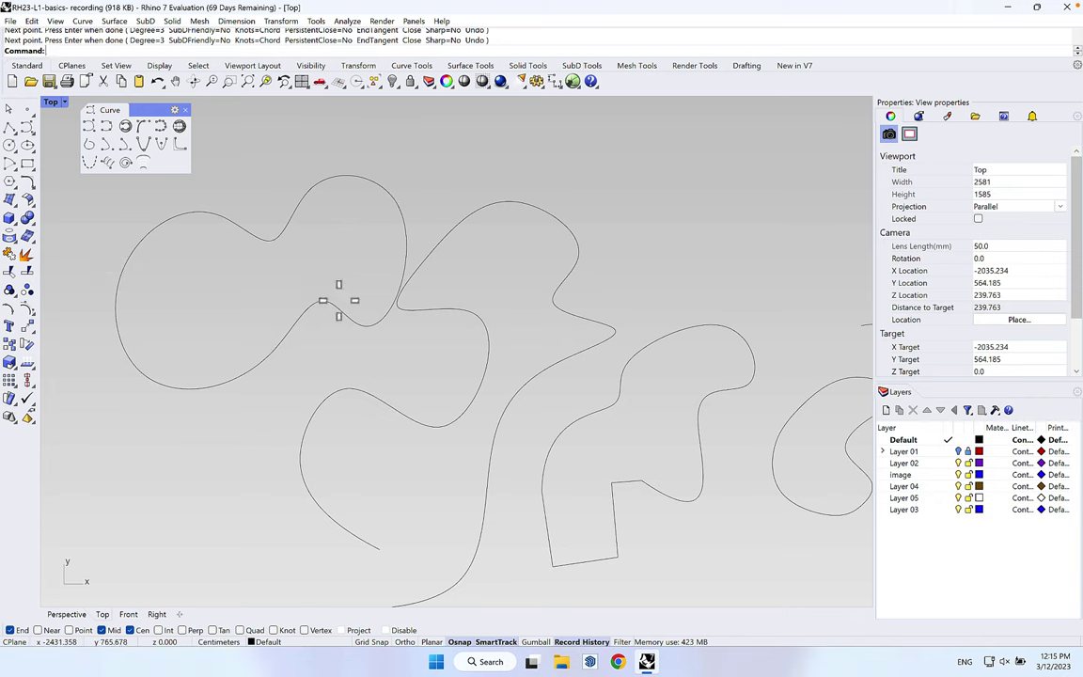
- Move the closed two-lobed curve left so that it clears the neighbouring open curve
right_click_drag(346, 301, 486, 363)
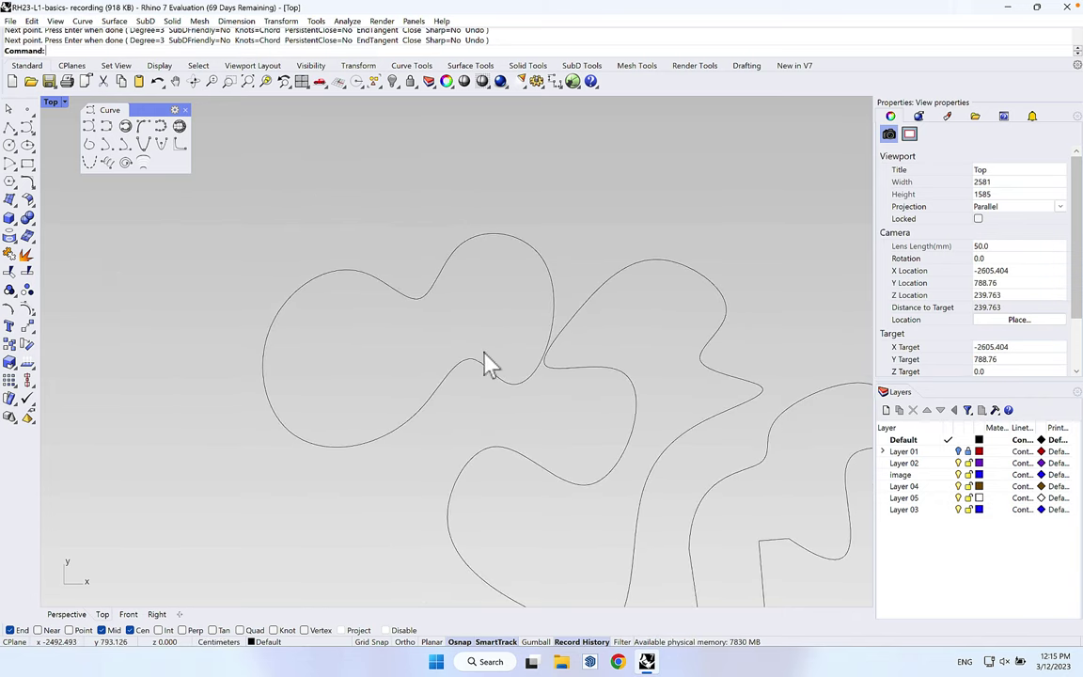
left_click(480, 373)
left_click_drag(480, 373, 461, 318)
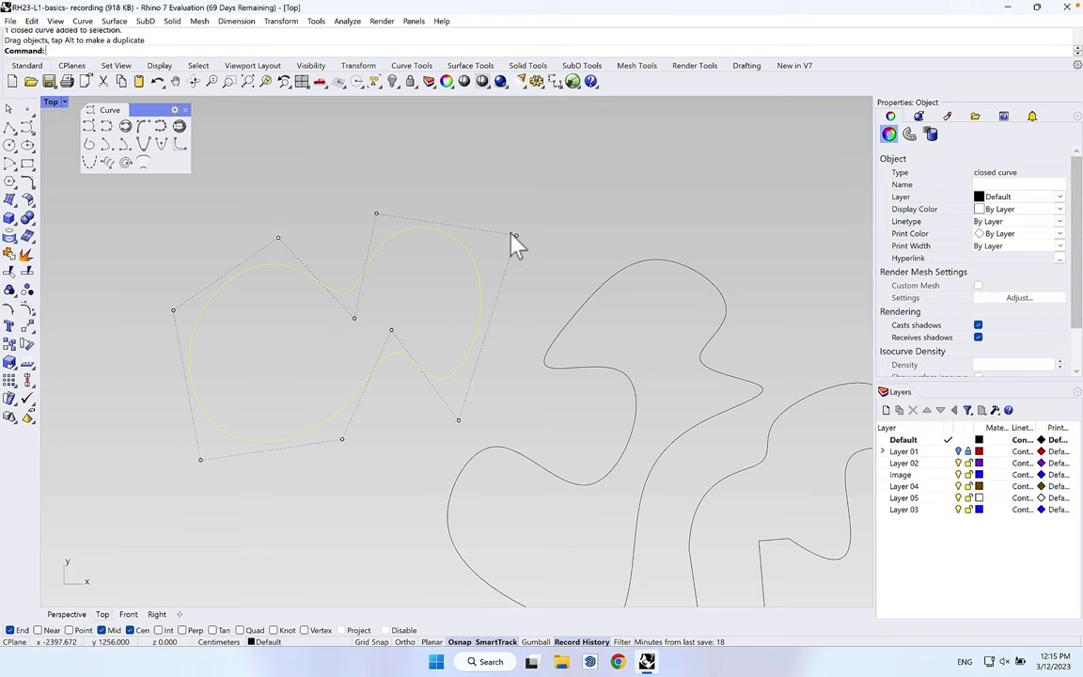
- Select the interpolated curves and the control-point curve in turn to compare their control points, then clear the selection
left_click(581, 326)
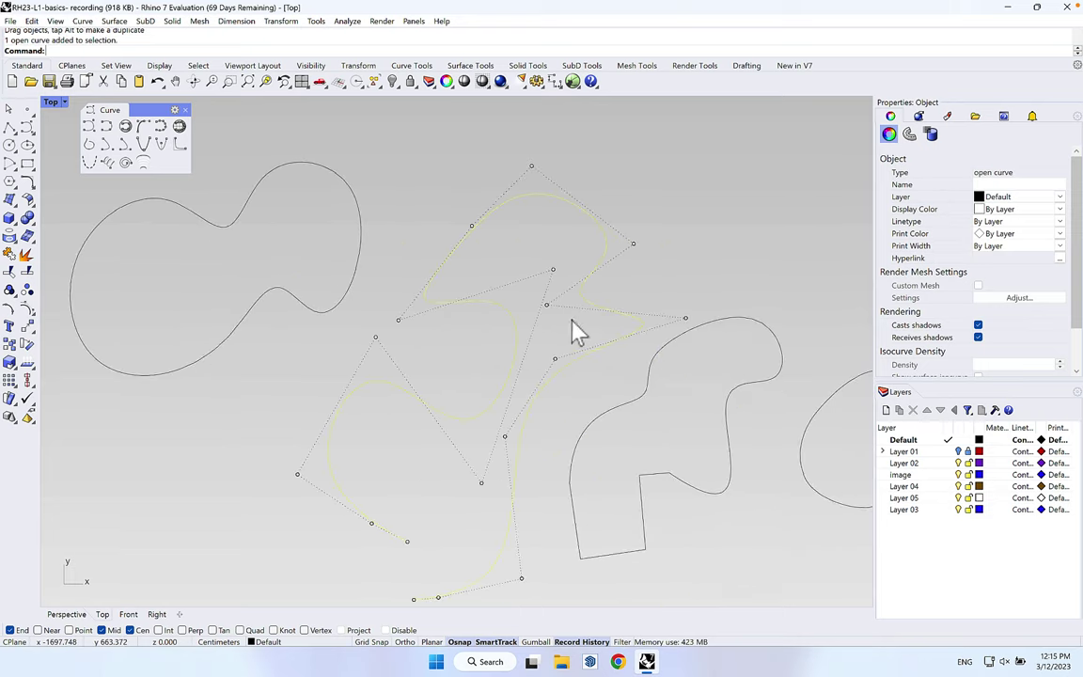
left_click(719, 323)
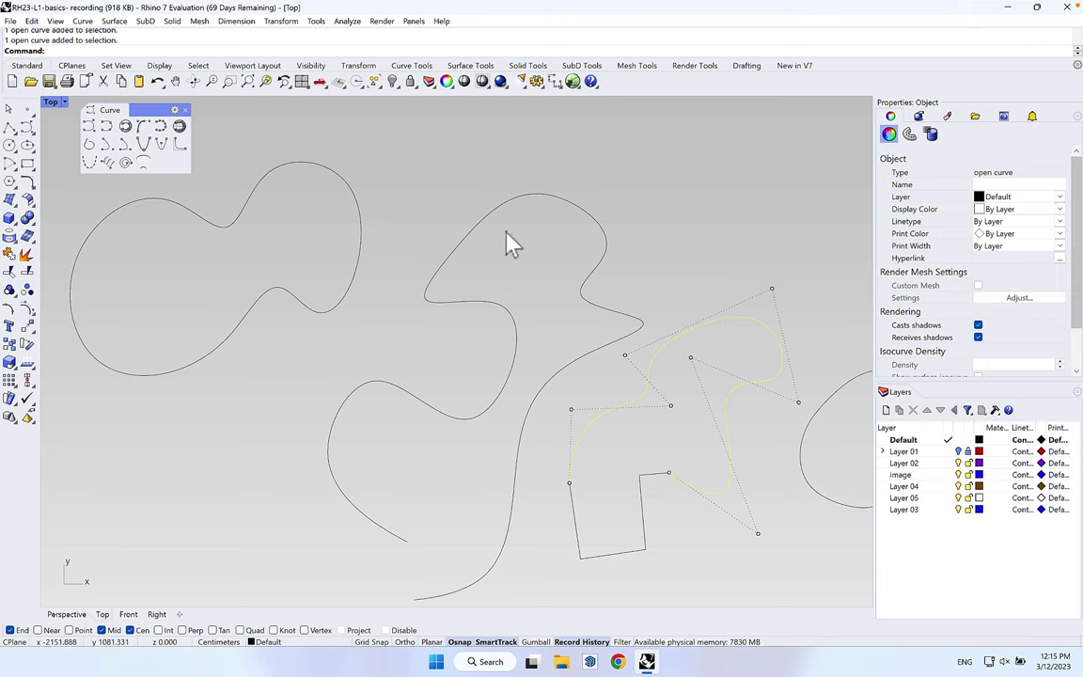
right_click_drag(461, 246, 527, 285)
left_click(508, 298)
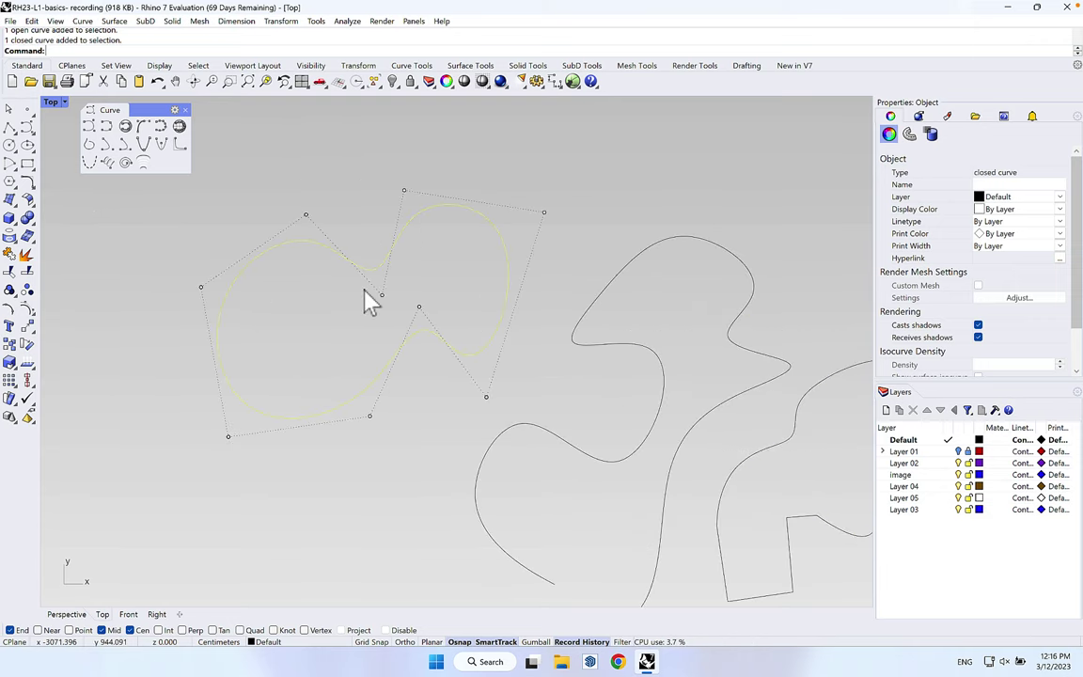
key("Escape")
right_click_drag(442, 343, 367, 287)
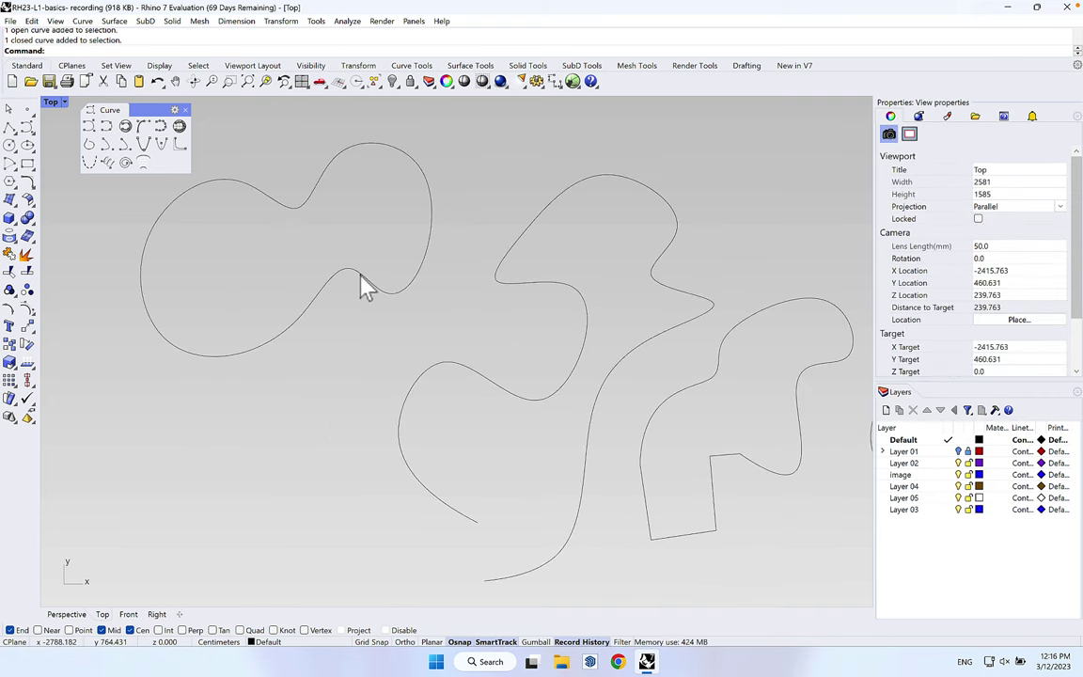
key("Right")
key("Right")
key("Right")
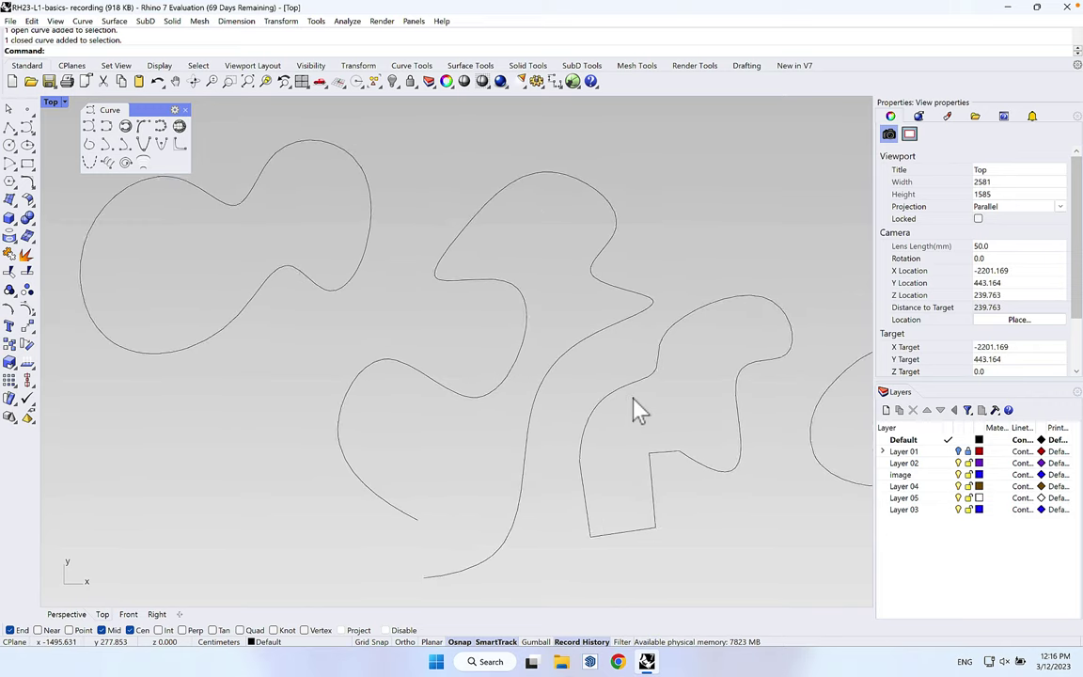
key("Left")
key("Left")
key("Left")
key("Left")
key("Left")
key("Left")
key("Up")
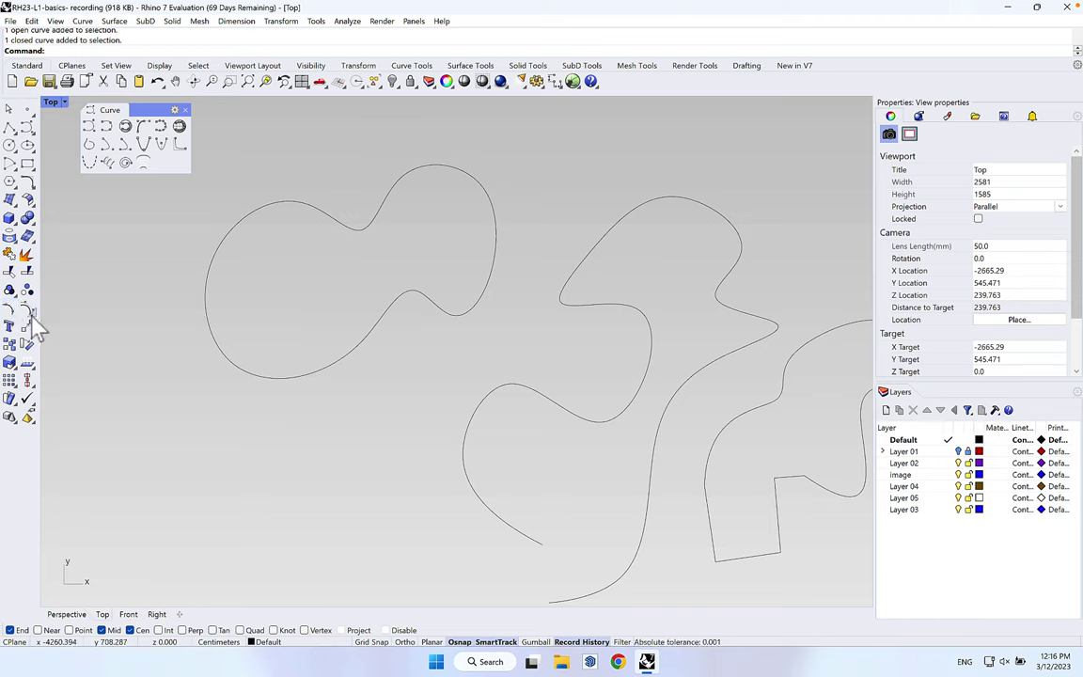
- Turn on the closed two-lobed curve's control points and move the lower middle one down and to the right
left_click(215, 356)
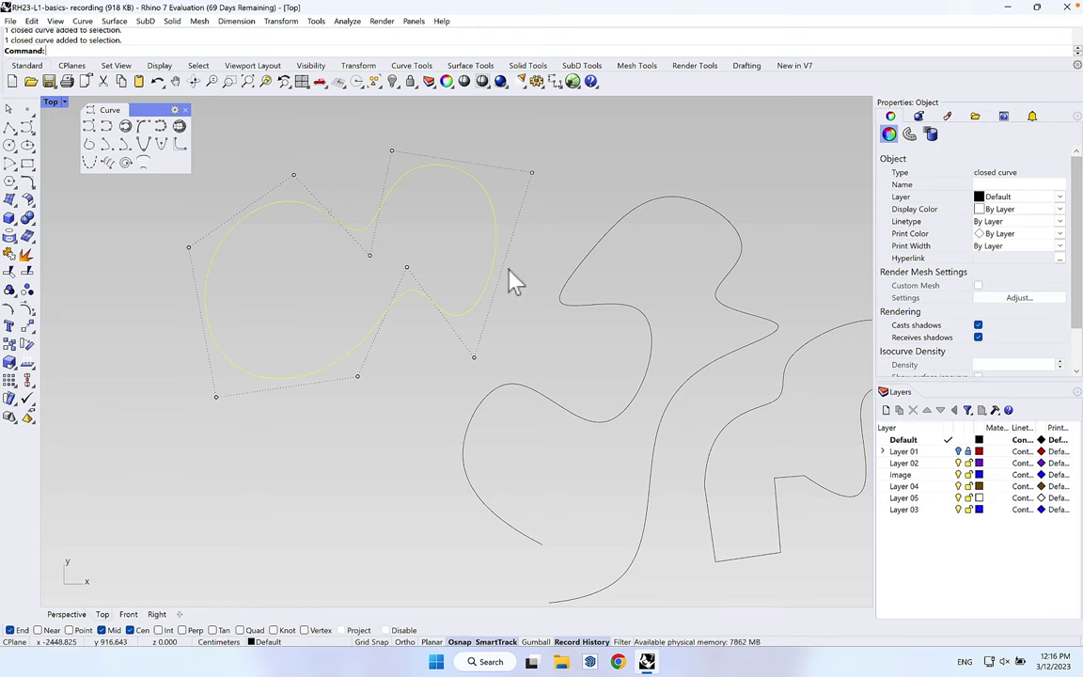
left_click(28, 311)
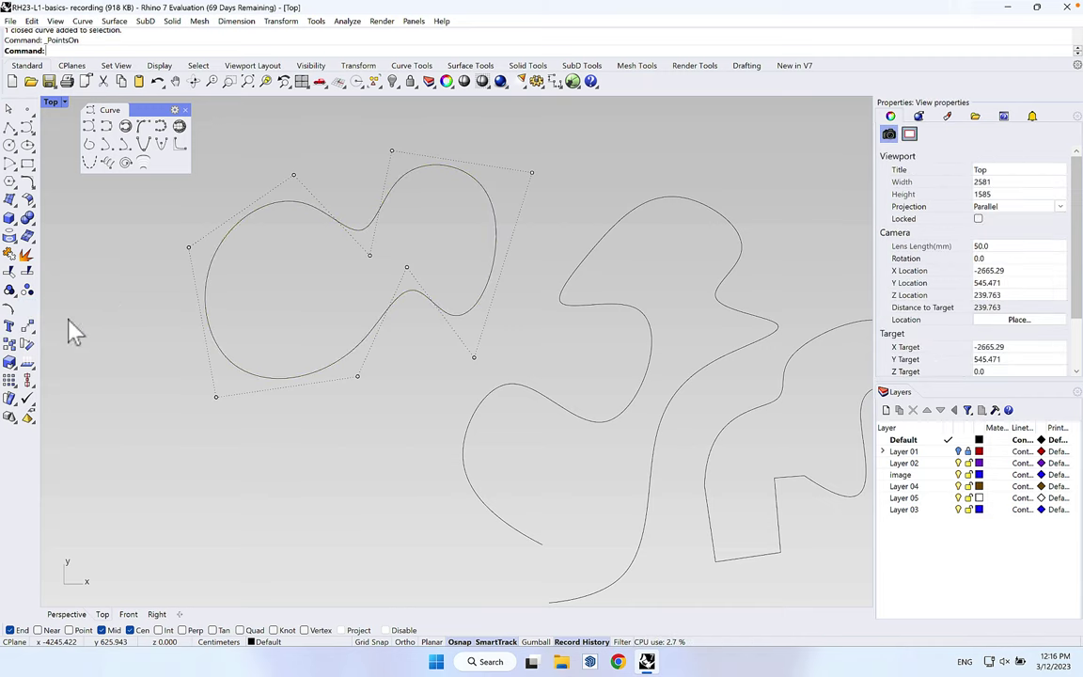
right_click_drag(542, 376, 538, 387)
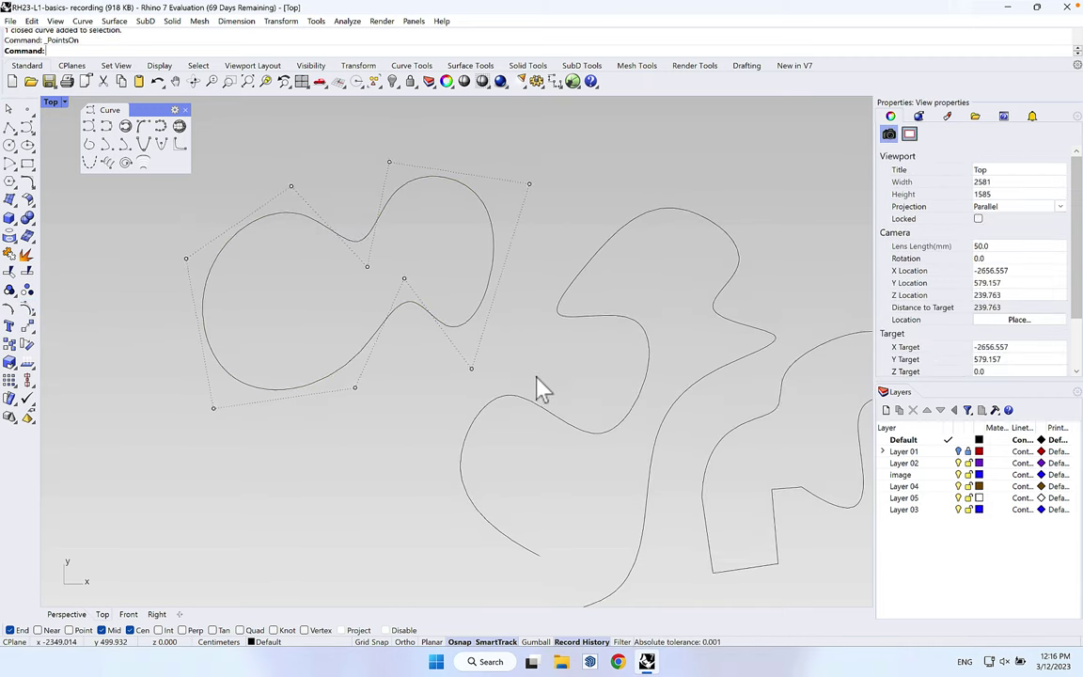
left_click(354, 390)
left_click_drag(355, 389, 379, 442)
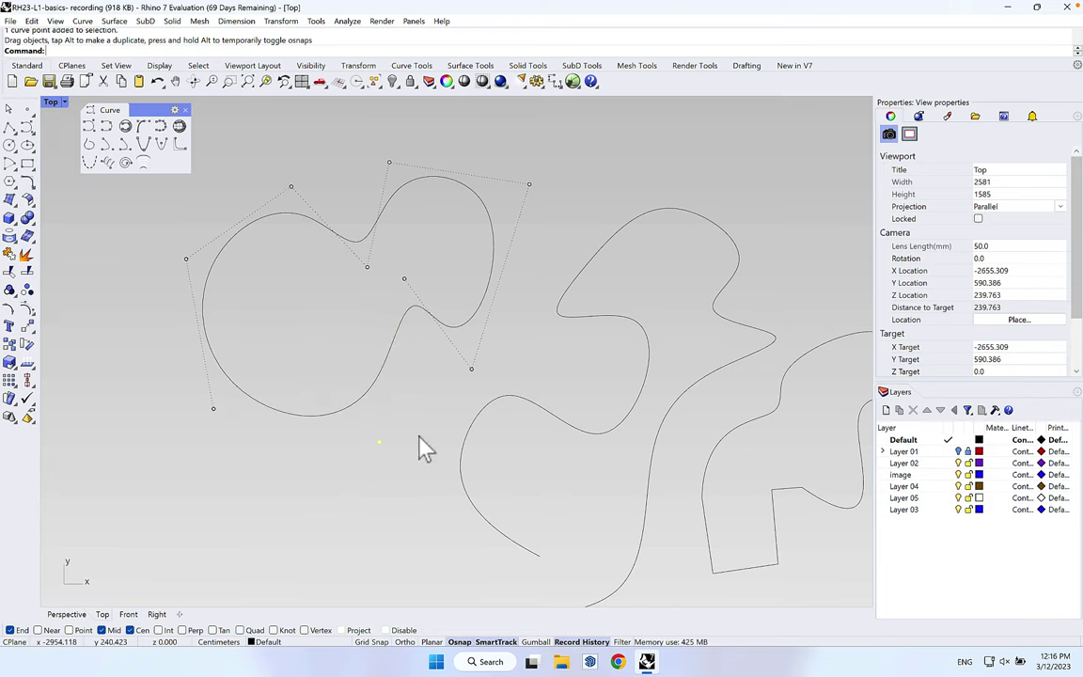
- Turn on the edit points of the open interpolated curve
key("Right")
key("Up")
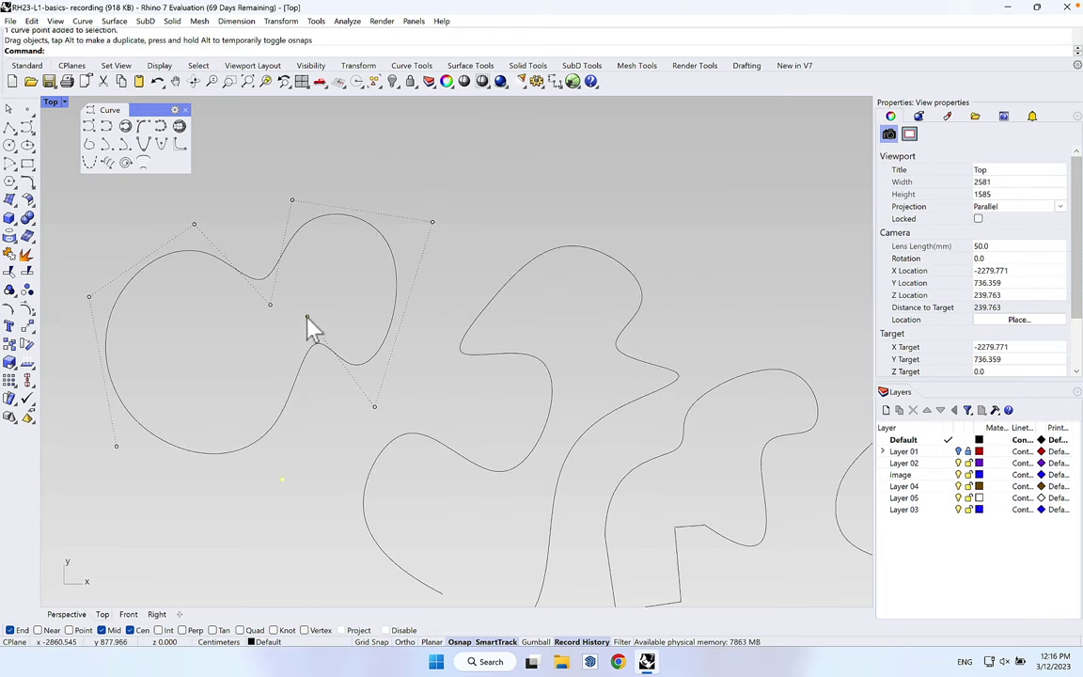
scroll(512, 275, "down", 5)
scroll(198, 275, "up", 3)
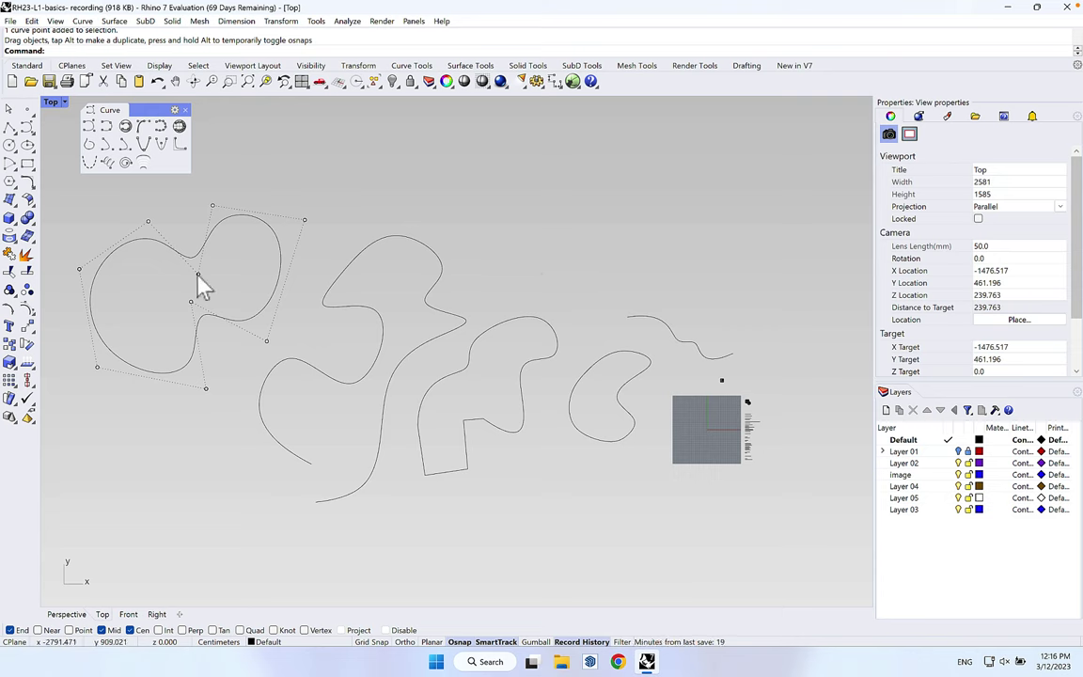
left_click(380, 312)
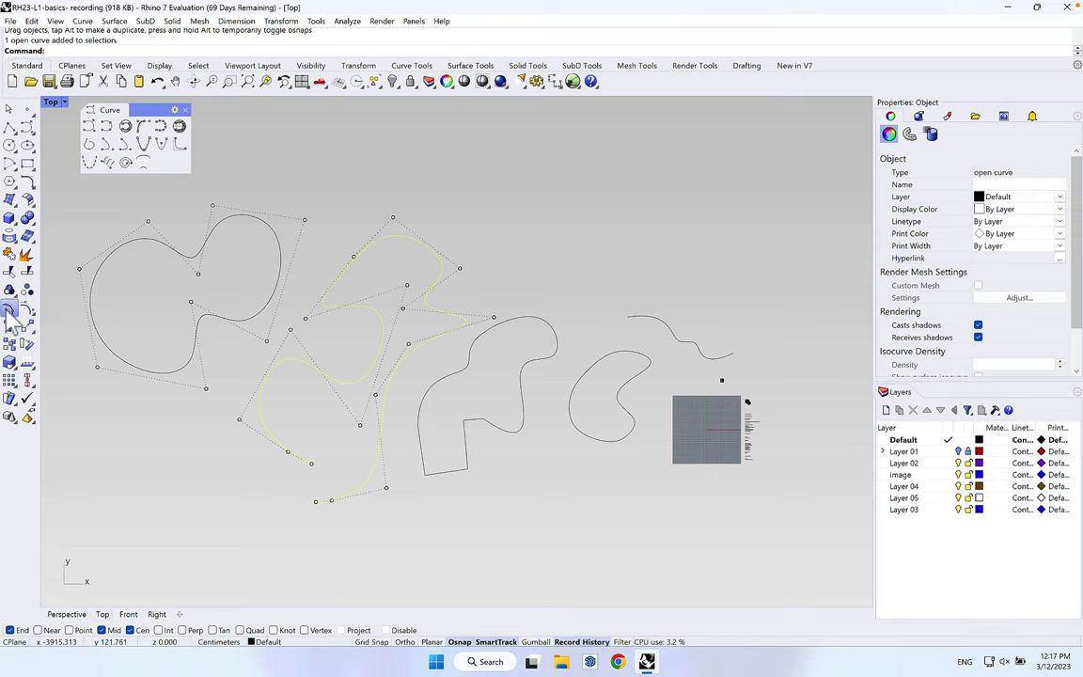
left_click(8, 313)
scroll(348, 437, "up", 3)
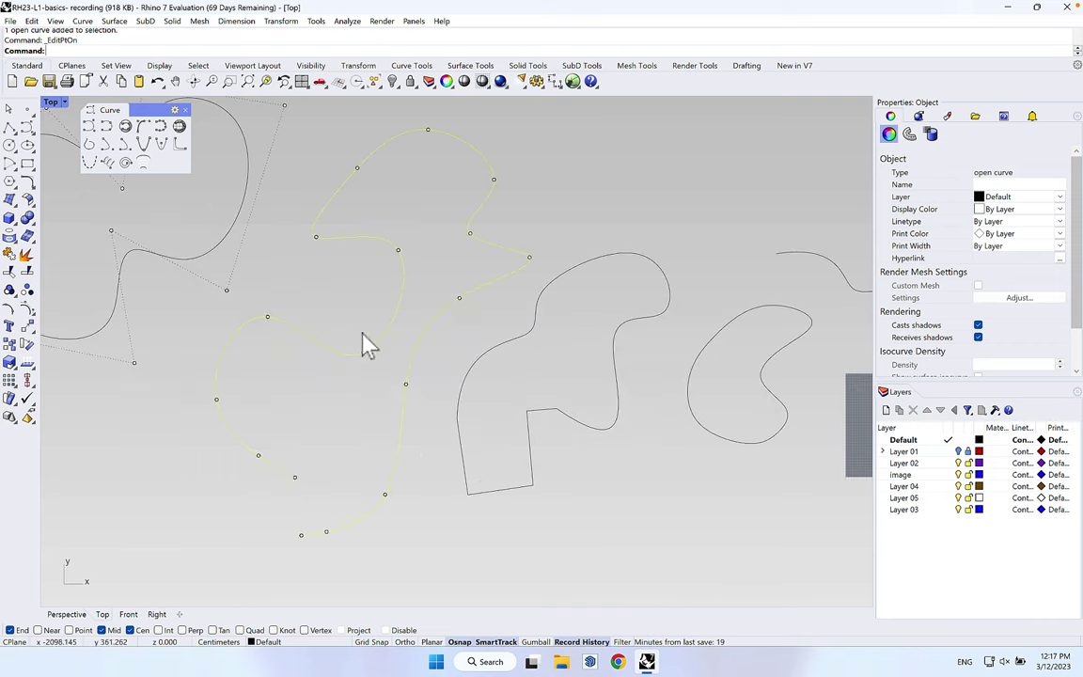
right_click_drag(409, 222, 442, 283)
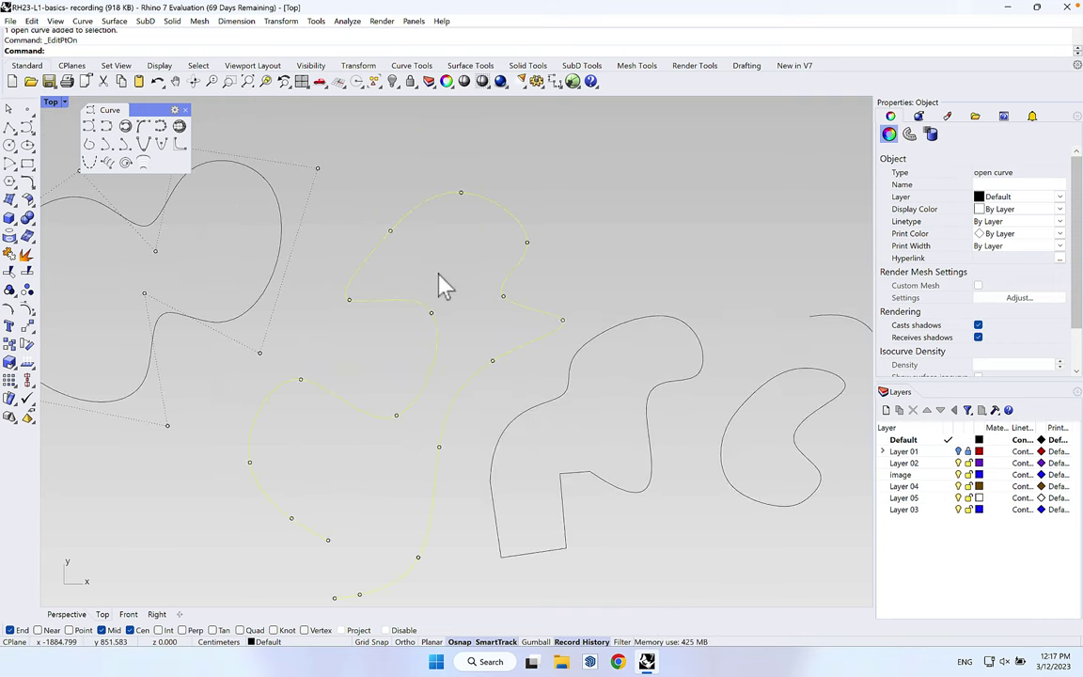
- Move the open curve's upper edit points to form a pointed spike up and to the right, an inward notch and a rounded lobe
left_click(442, 274)
left_click_drag(461, 193, 485, 138)
left_click_drag(527, 243, 490, 241)
scroll(474, 322, "down", 3)
scroll(498, 227, "up", 1)
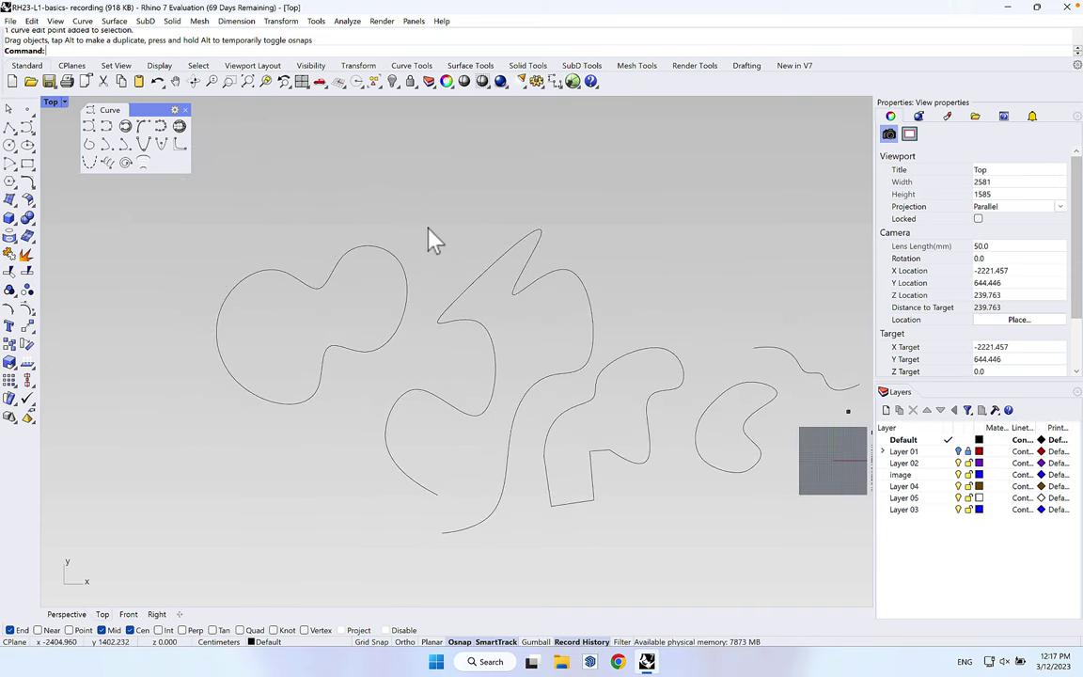
key("Right")
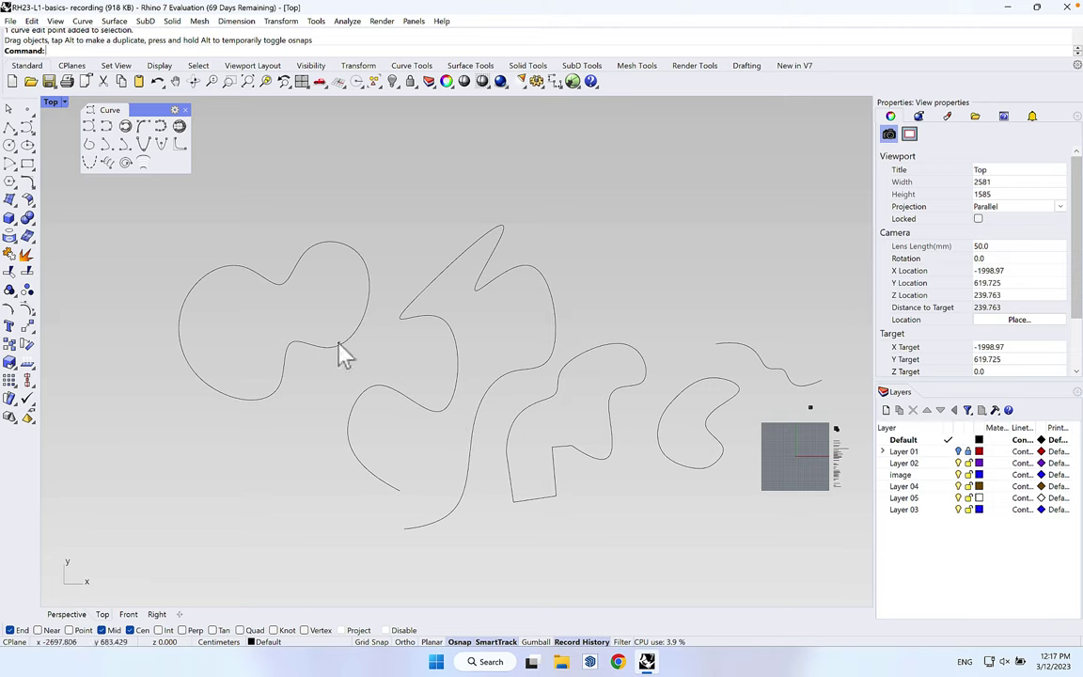
key("Right")
key("Right")
key("Right")
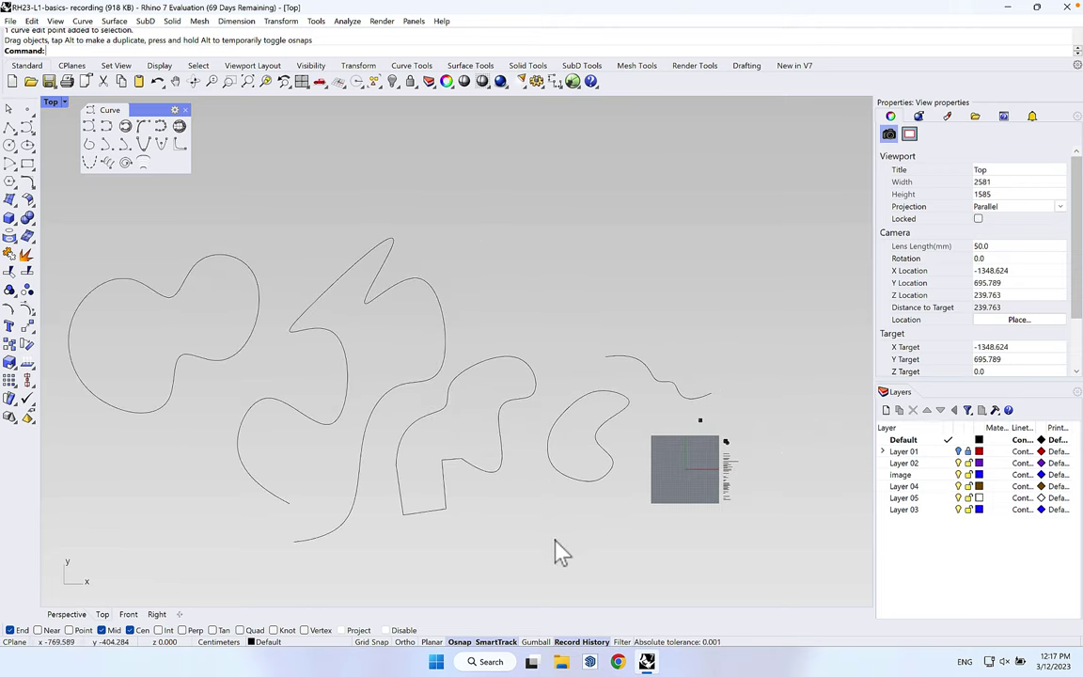
key("Left")
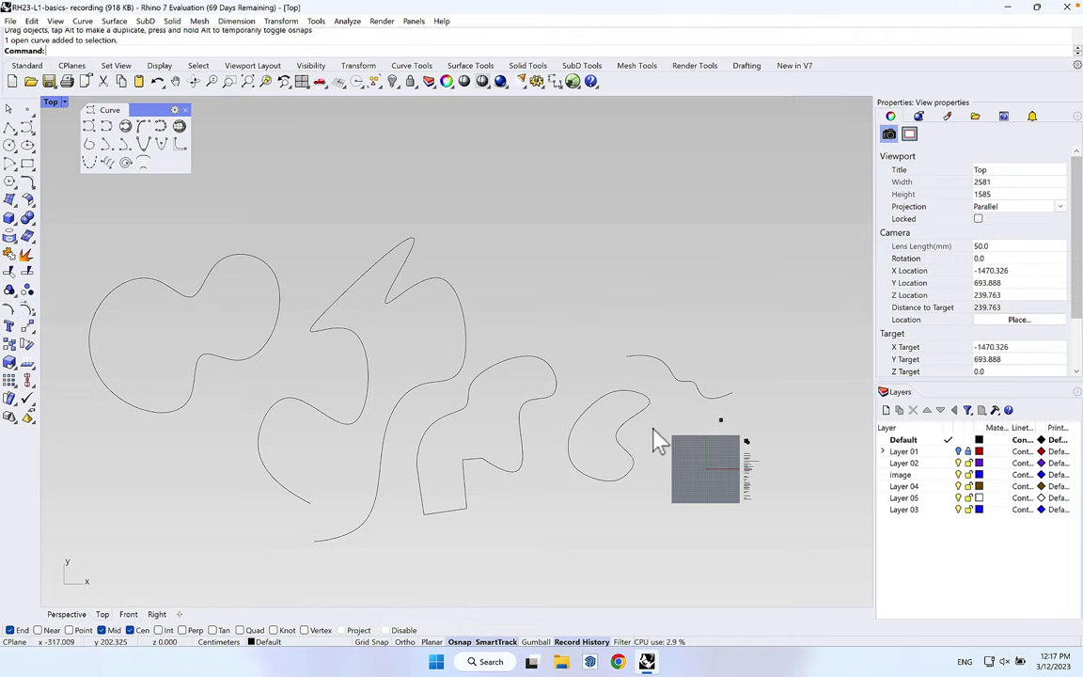
right_click_drag(325, 418, 408, 409)
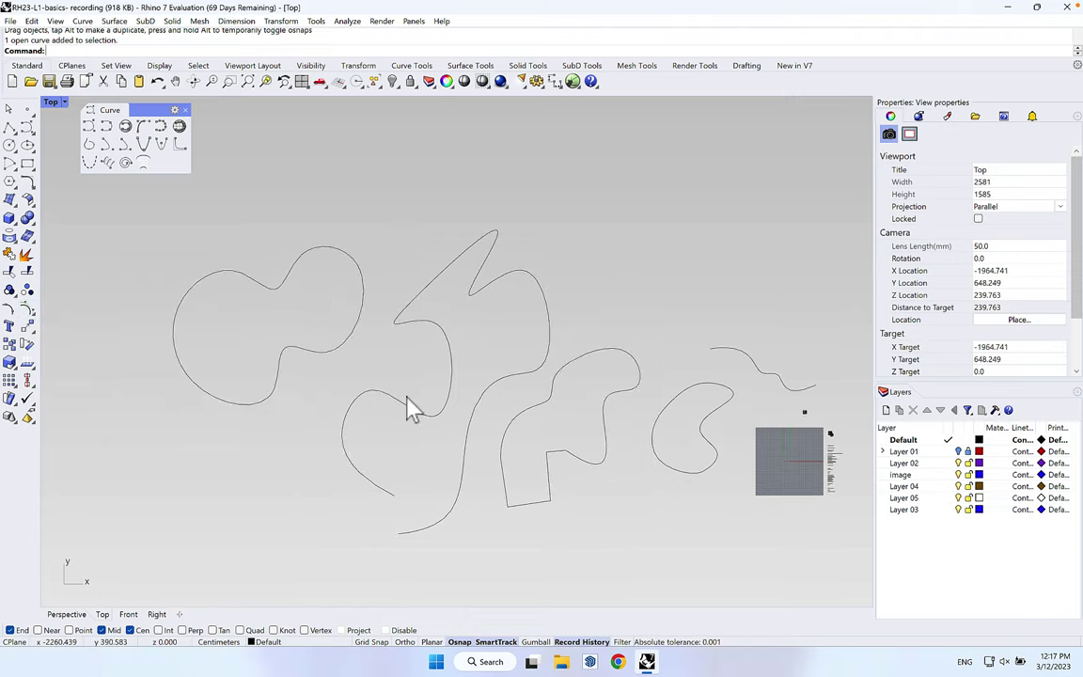
- Compare the closed two-lobed curve's edit points with its control points and move its upper-left control point outward to the left
left_click(292, 365)
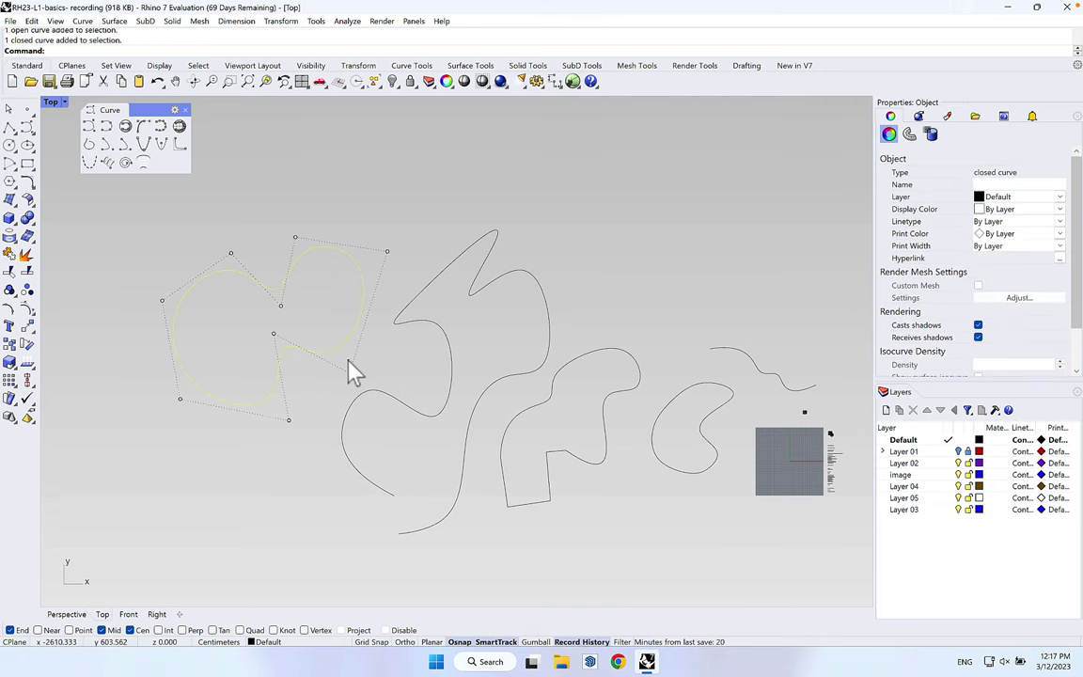
left_click(11, 311)
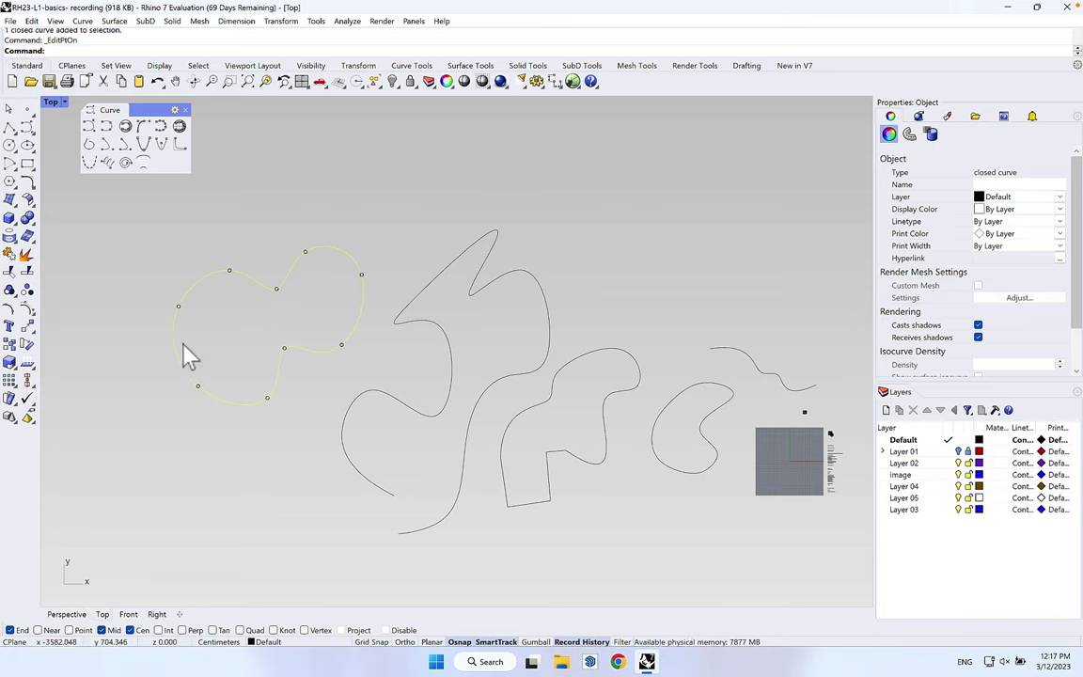
left_click(27, 308)
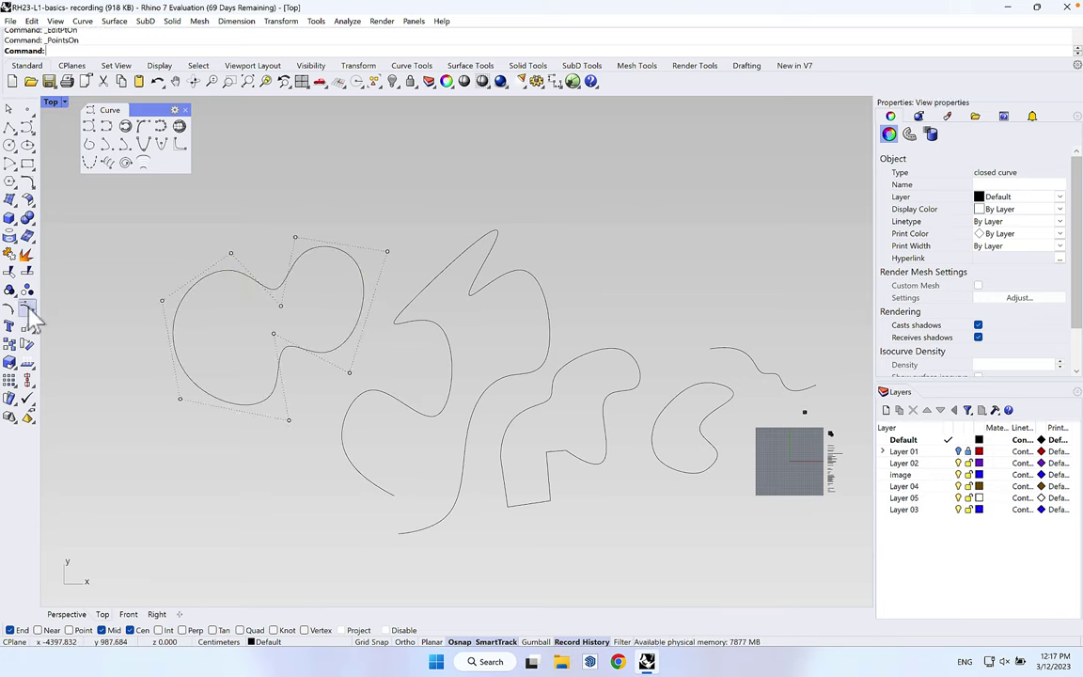
left_click_drag(164, 305, 137, 319)
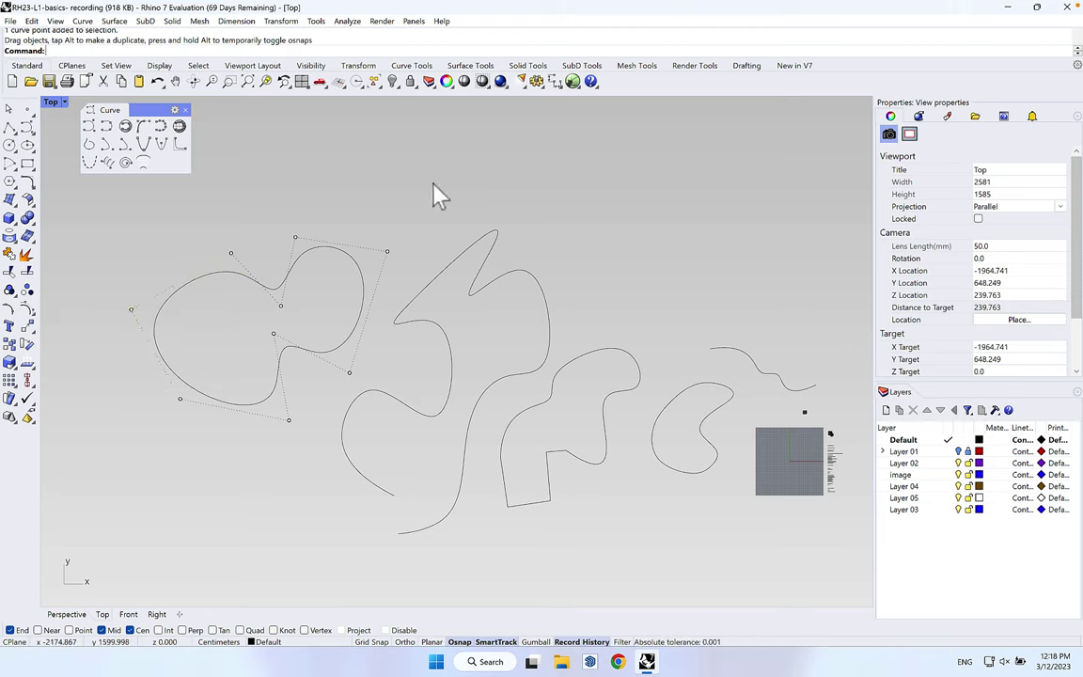
- Turn on the closed C-shaped curve's edit points and move its upper-side points to form a narrow waist and a wider upper lobe
left_click(672, 424)
scroll(621, 470, "up", 5)
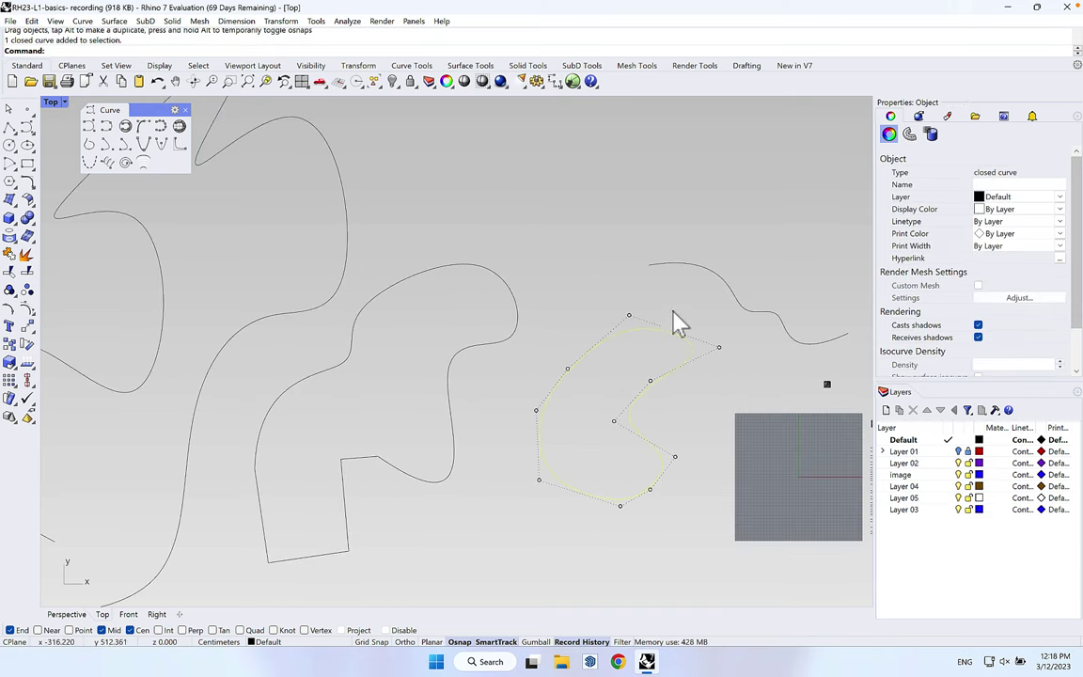
left_click(9, 311)
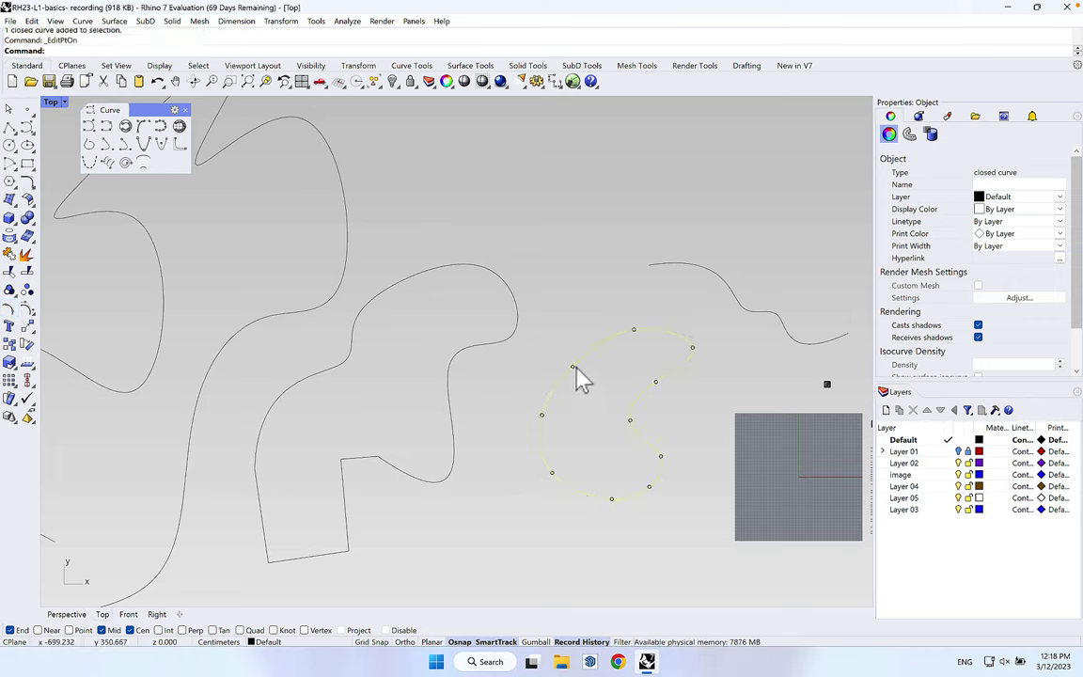
left_click_drag(574, 369, 590, 307)
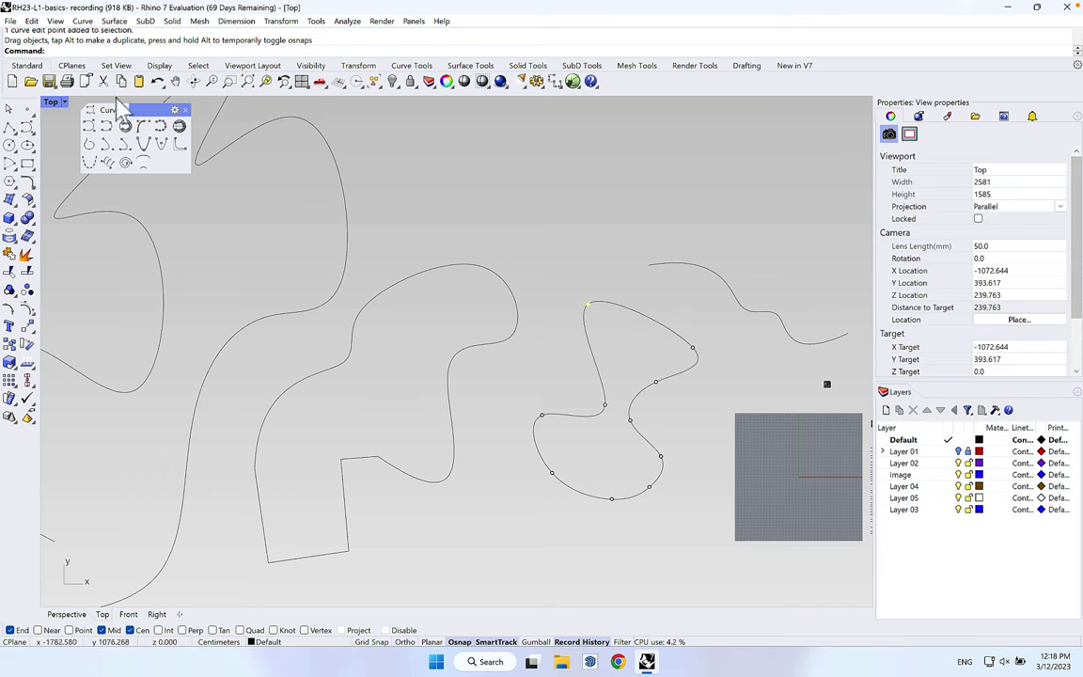
right_click_drag(307, 284, 341, 289)
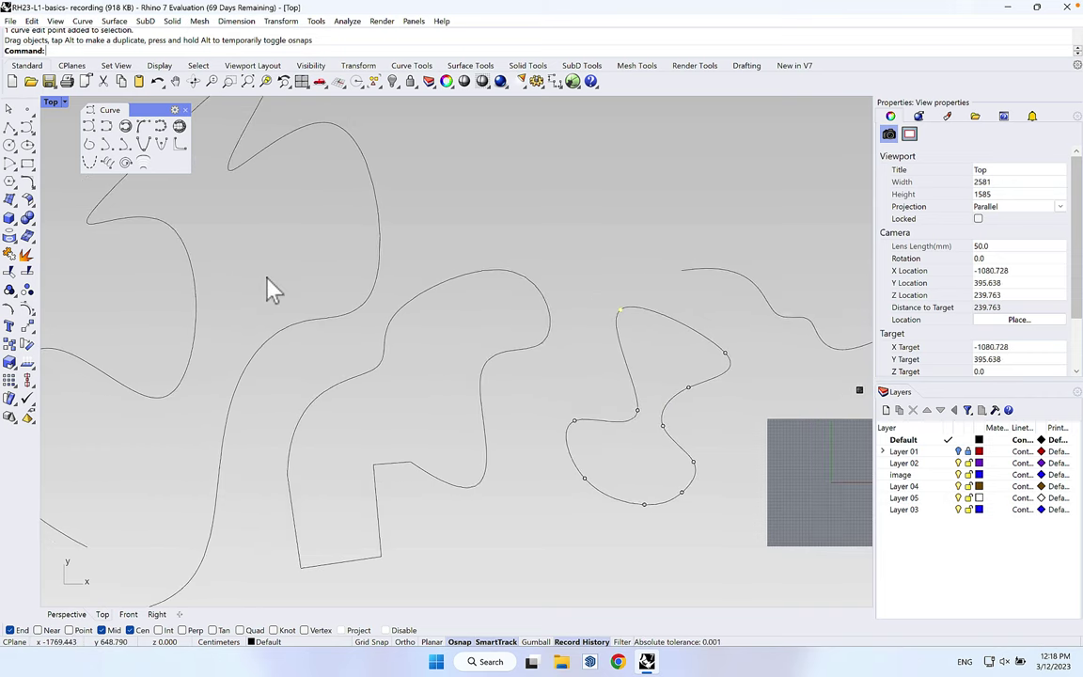
right_click_drag(580, 329, 515, 356)
left_click(653, 370)
left_click_drag(652, 347, 651, 336)
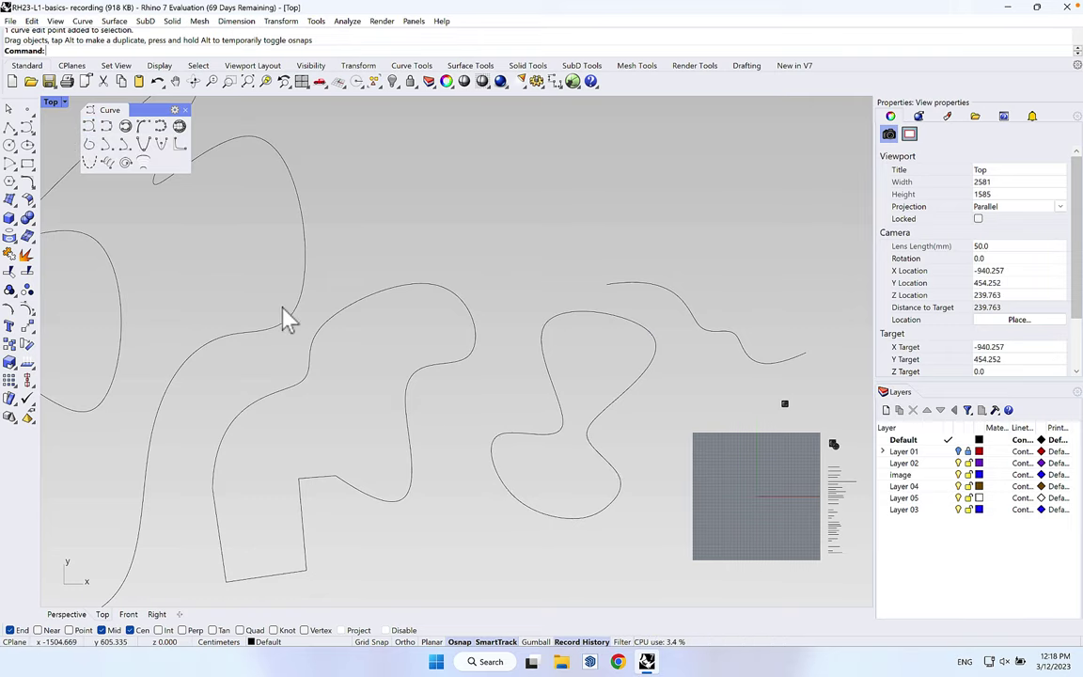
- Select the open spiked curve to examine its control points, then clear the selection
right_click_drag(283, 314, 499, 350)
left_click(399, 395)
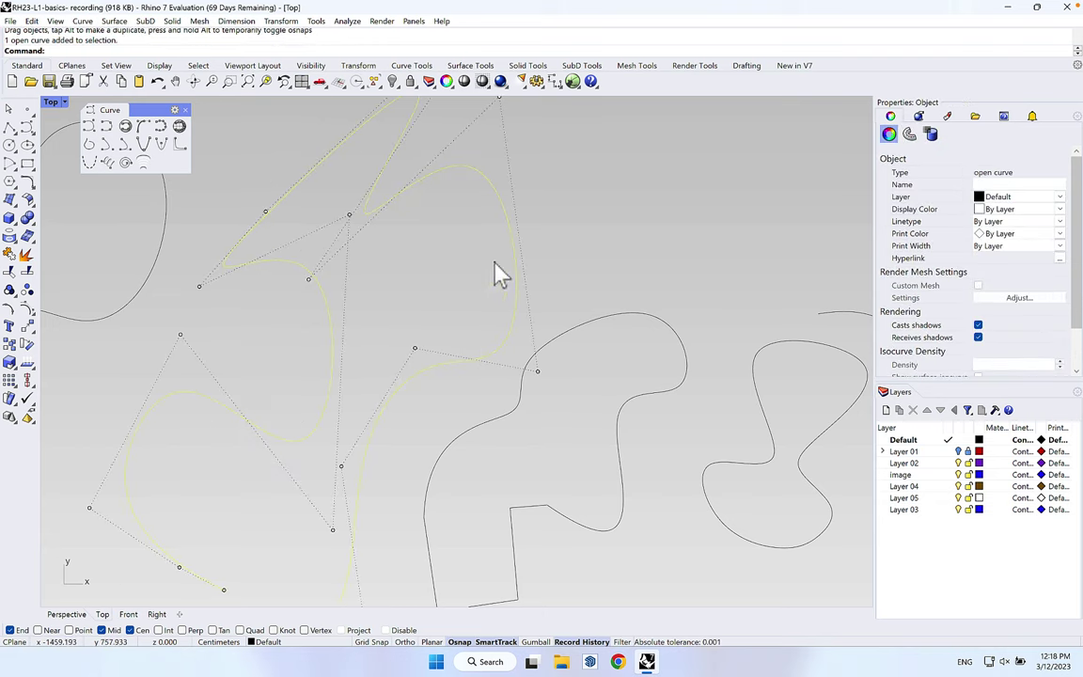
scroll(443, 327, "down", 3)
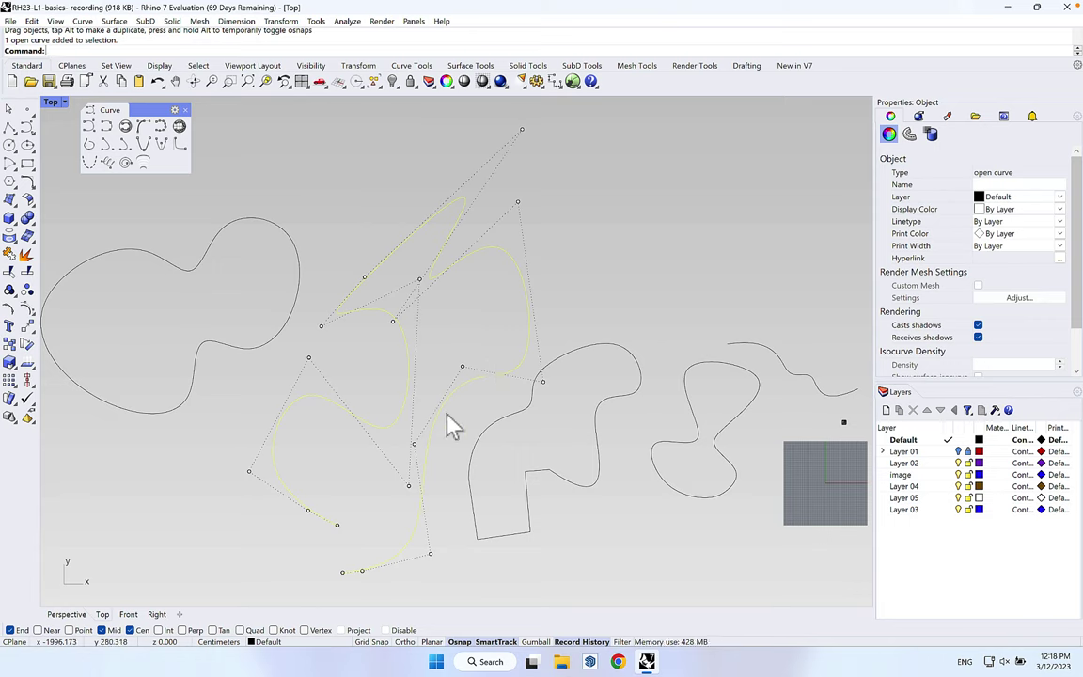
left_click(585, 272)
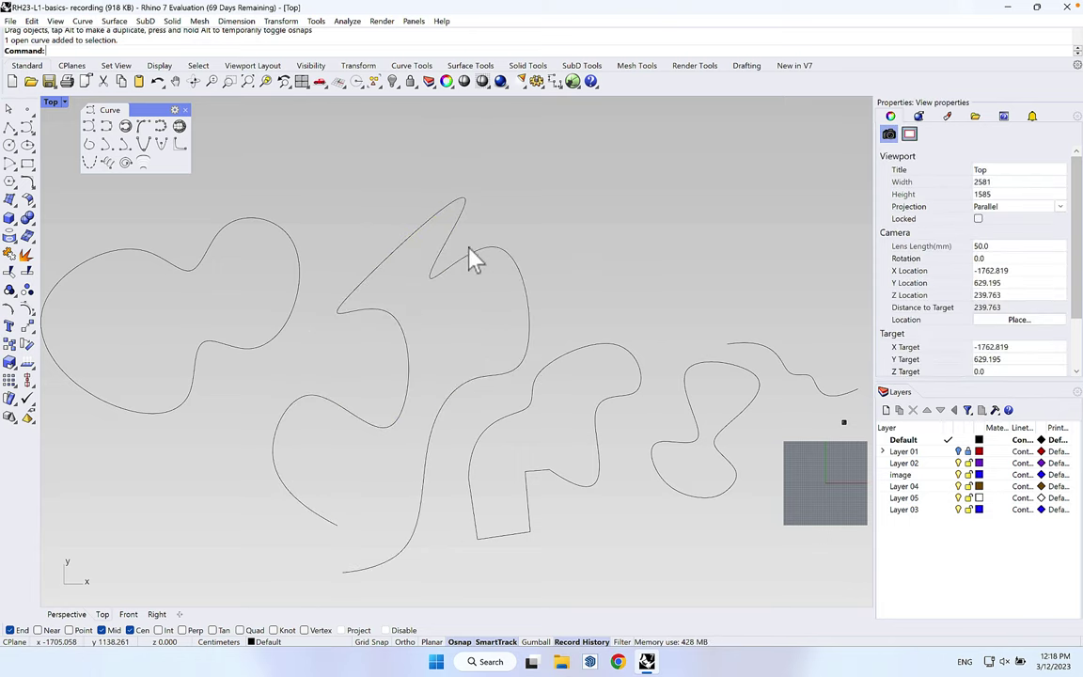
- Delete all the practice curves, including the remaining angular open polyline
right_click_drag(469, 259, 505, 341)
scroll(505, 341, "down", 5)
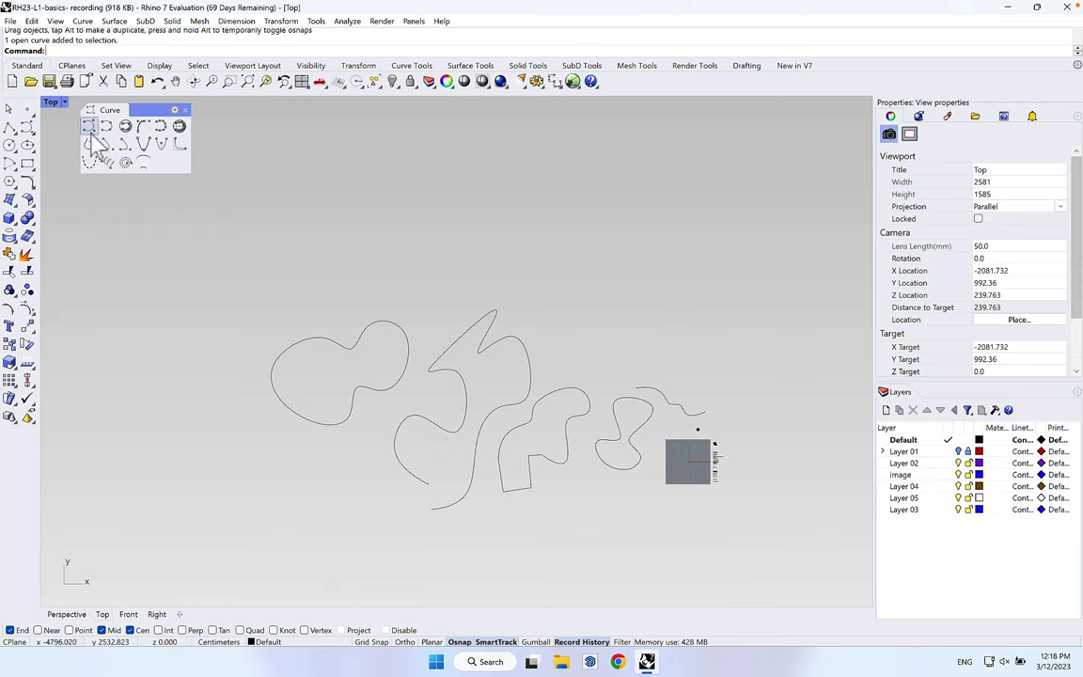
right_click_drag(398, 234, 386, 231)
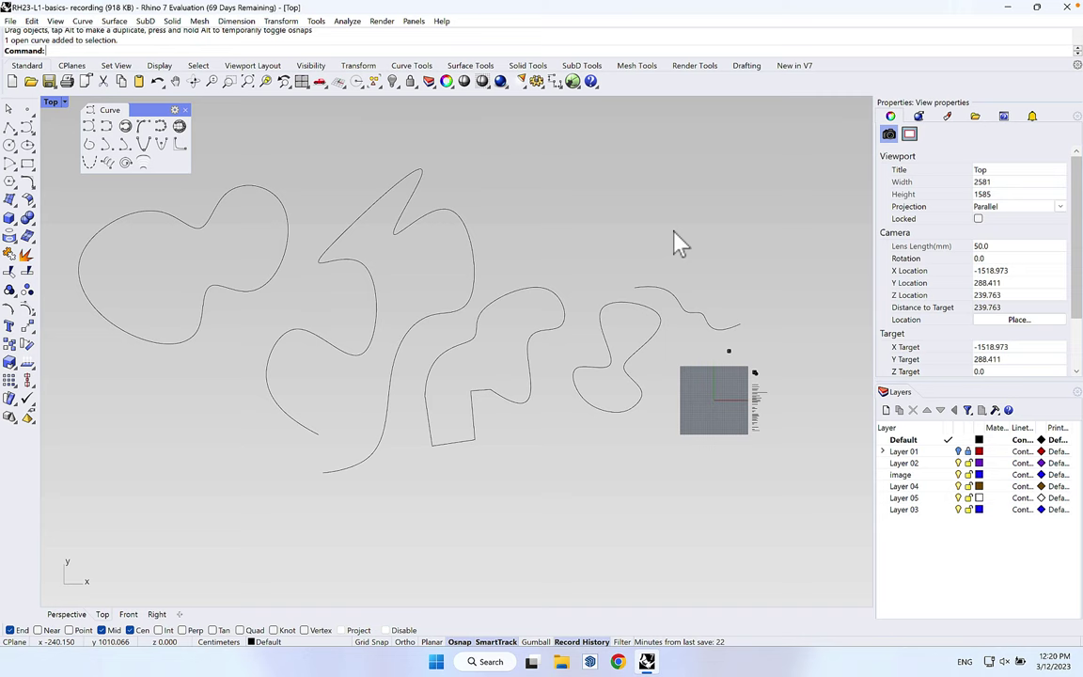
left_click_drag(673, 229, 179, 350)
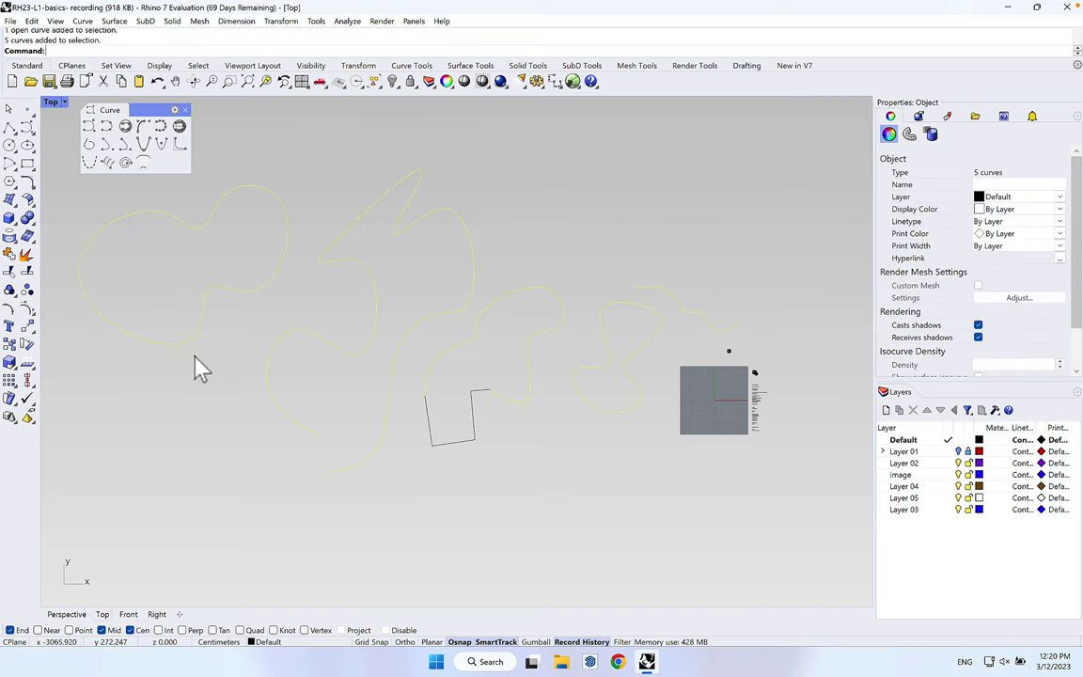
key("Delete")
left_click(429, 423)
key("Delete")
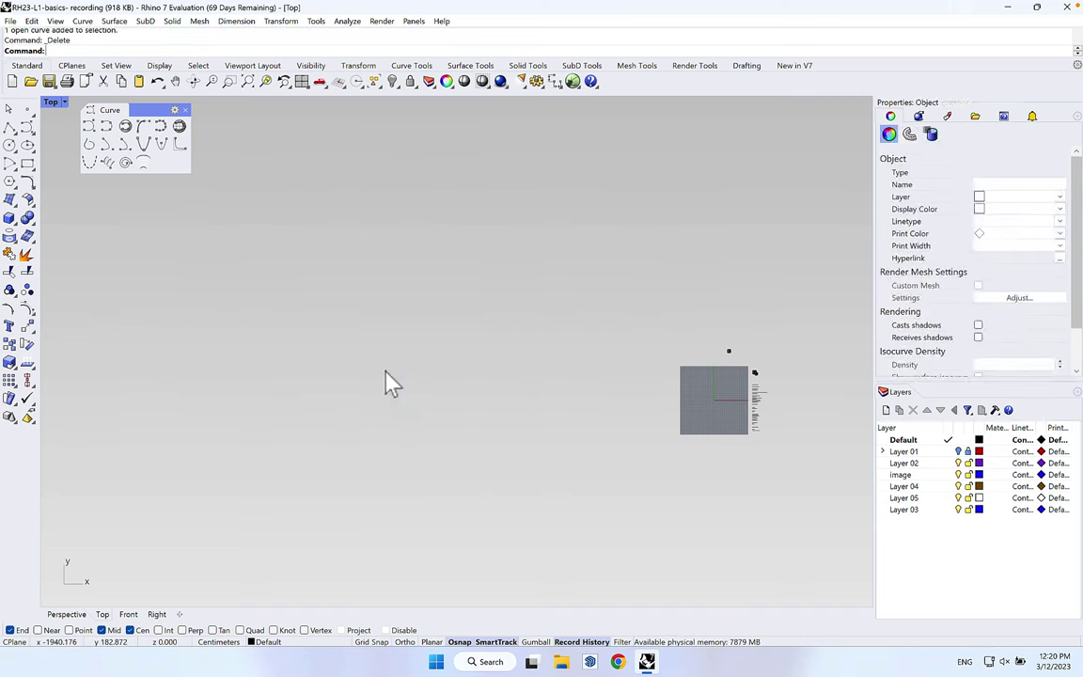
- Draw a closed eight-sided polyline around the grid origin, starting at about (-92, -22), with an inward corner on each side
right_click_drag(744, 436, 649, 435)
scroll(641, 363, "up", 8)
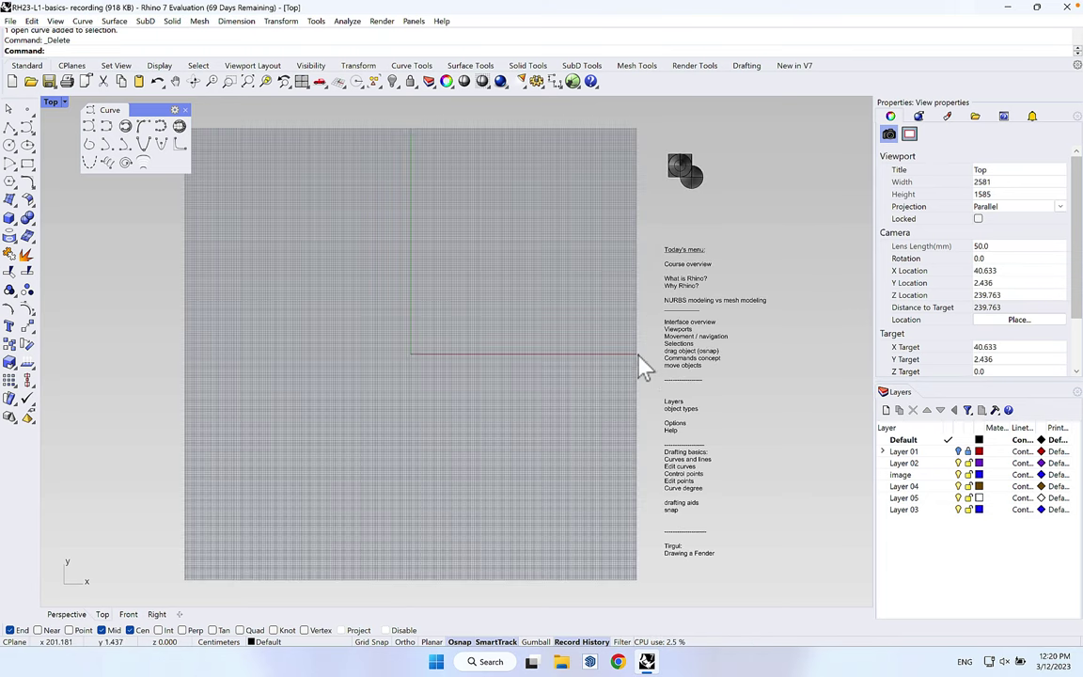
right_click_drag(481, 370, 557, 374)
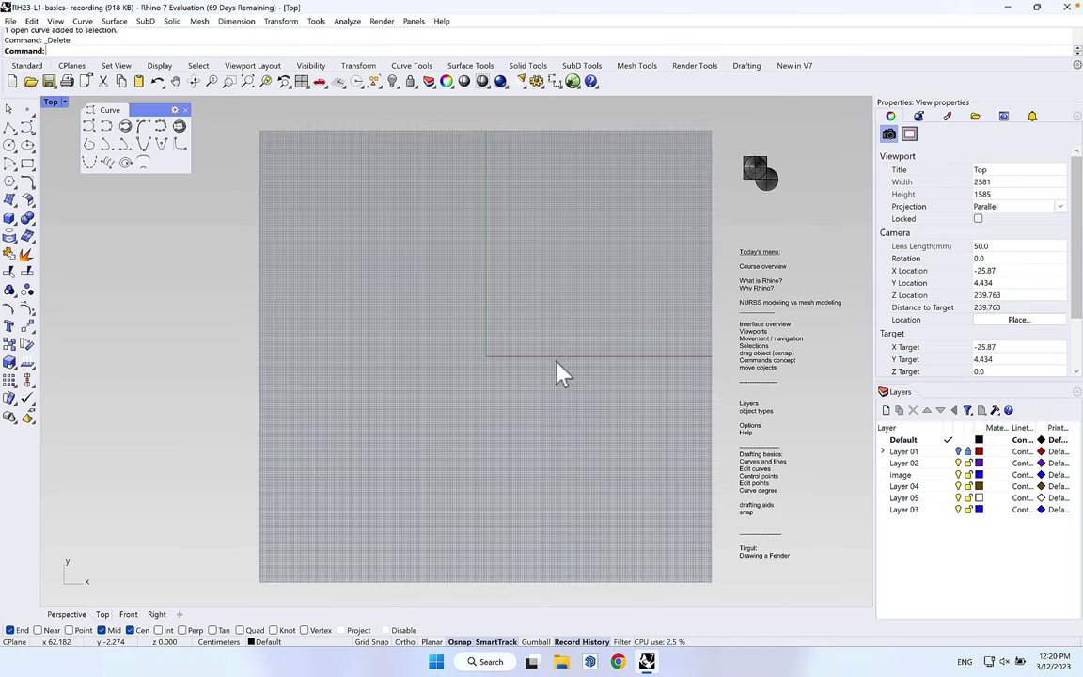
key("Right")
key("Right")
key("Right")
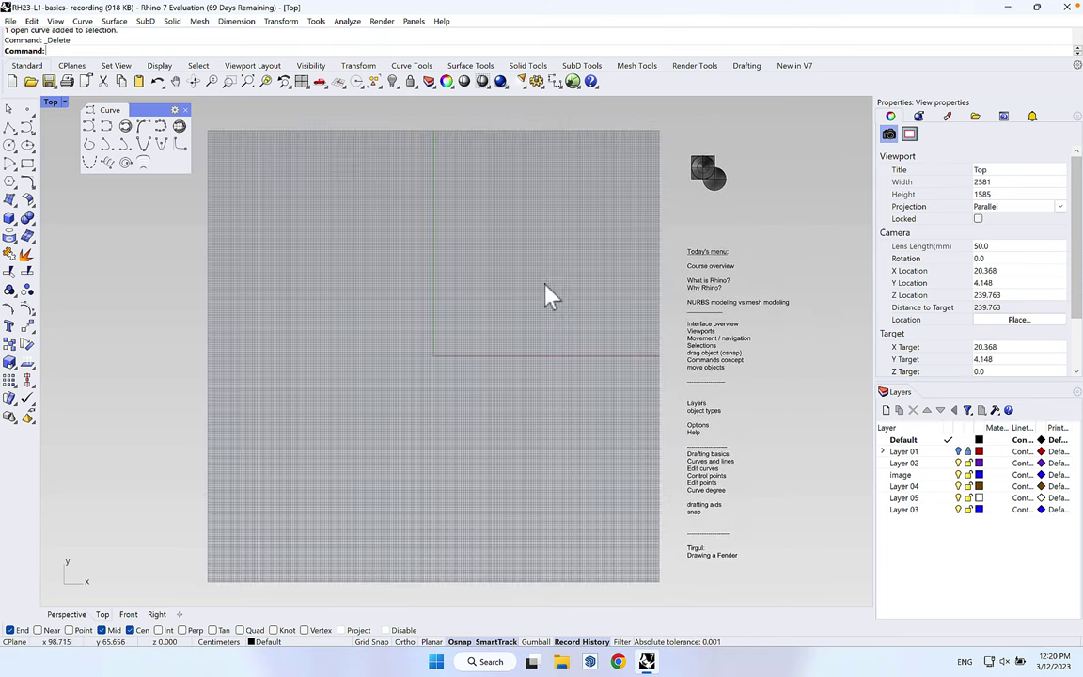
scroll(548, 297, "up", 2)
right_click_drag(543, 287, 521, 281)
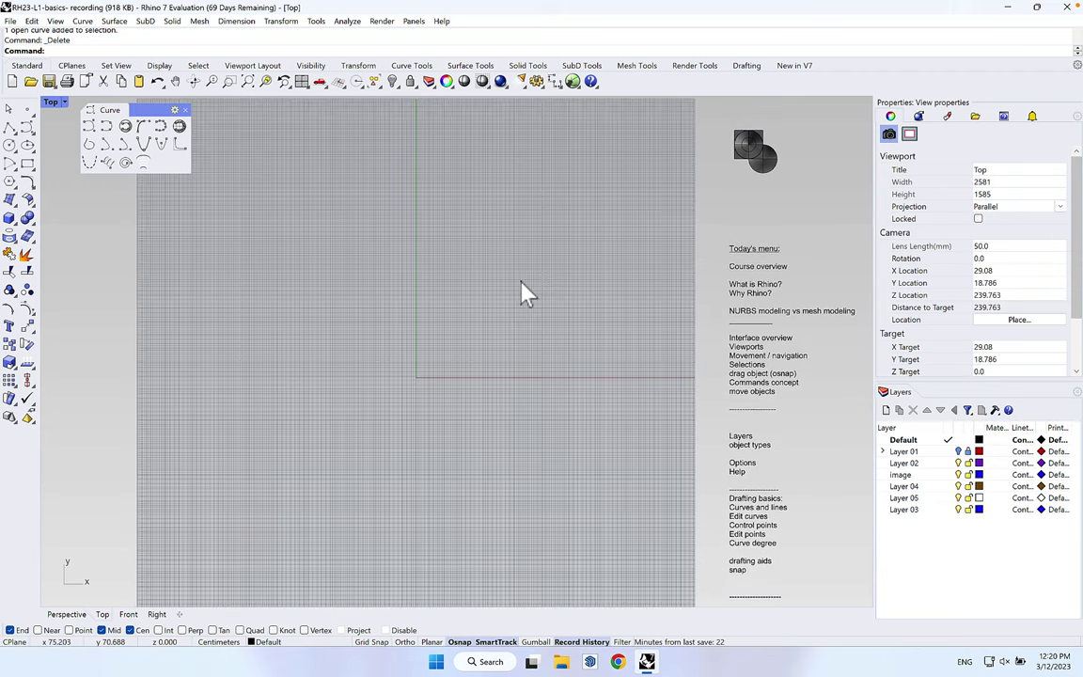
left_click(10, 127)
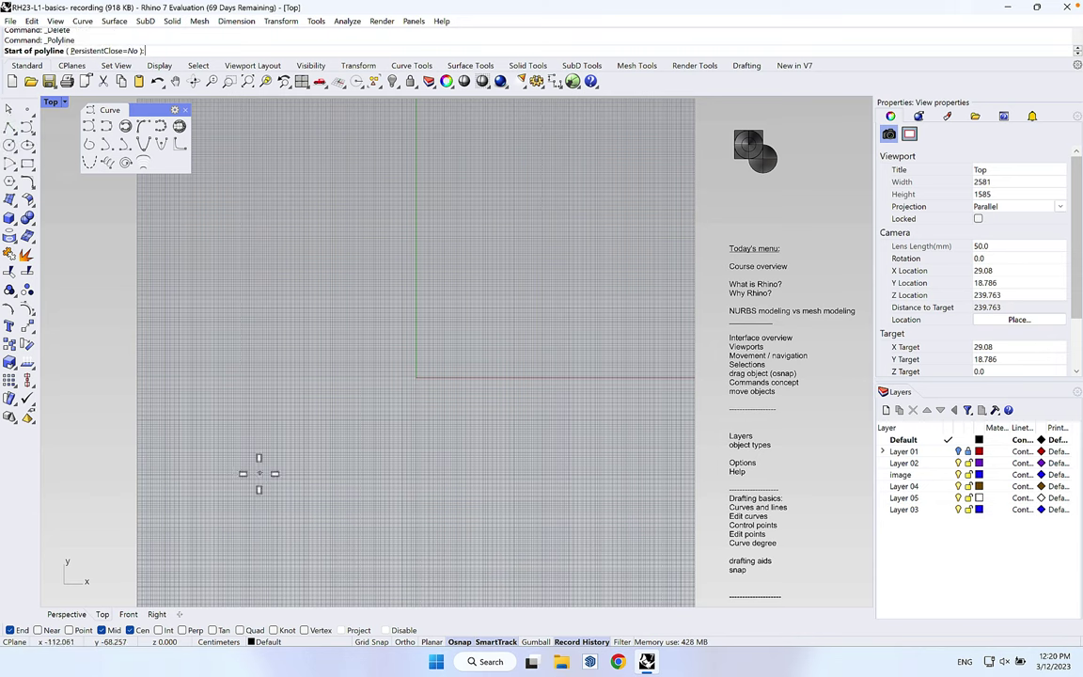
left_click(288, 407)
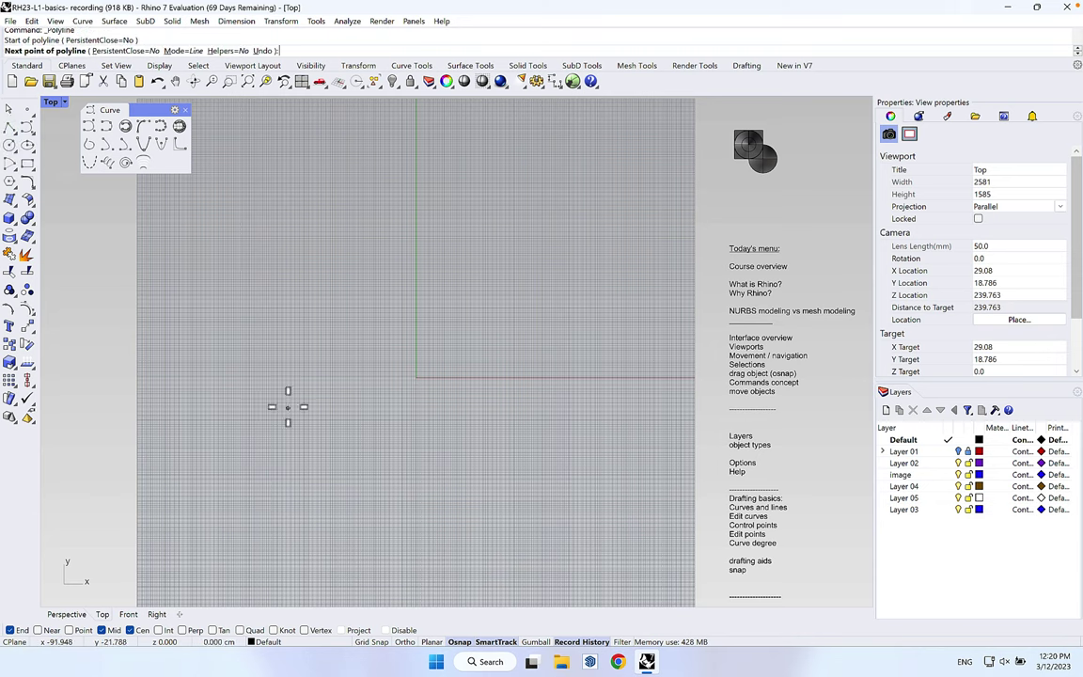
left_click(191, 290)
left_click(298, 152)
left_click(535, 137)
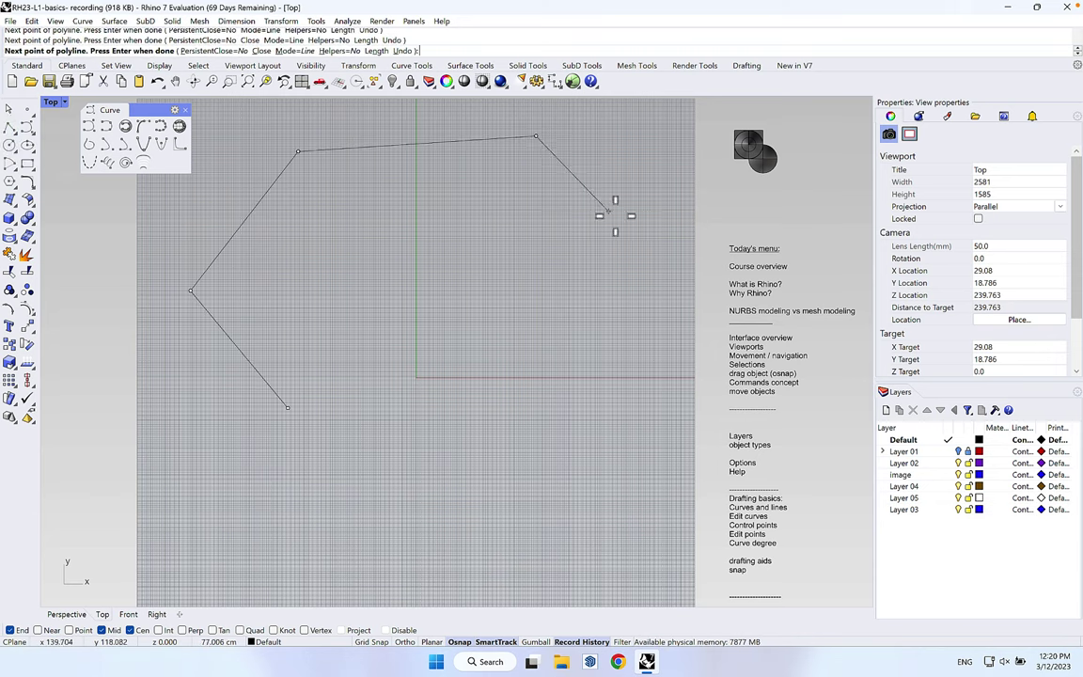
left_click(675, 231)
left_click(591, 361)
left_click(651, 534)
left_click(346, 536)
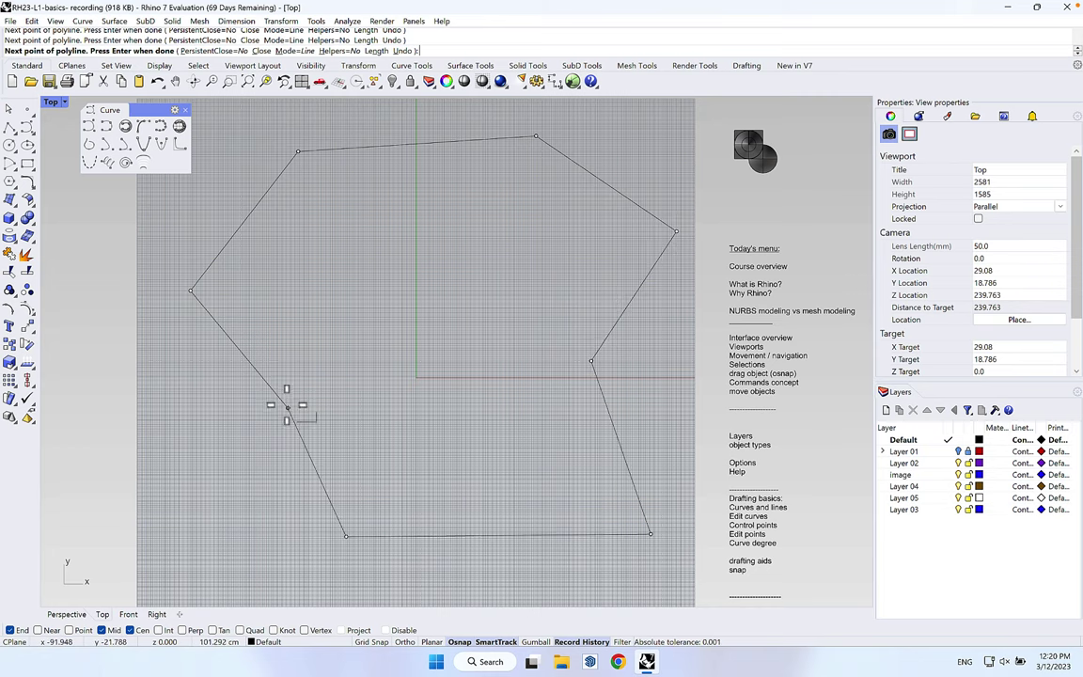
left_click(286, 406)
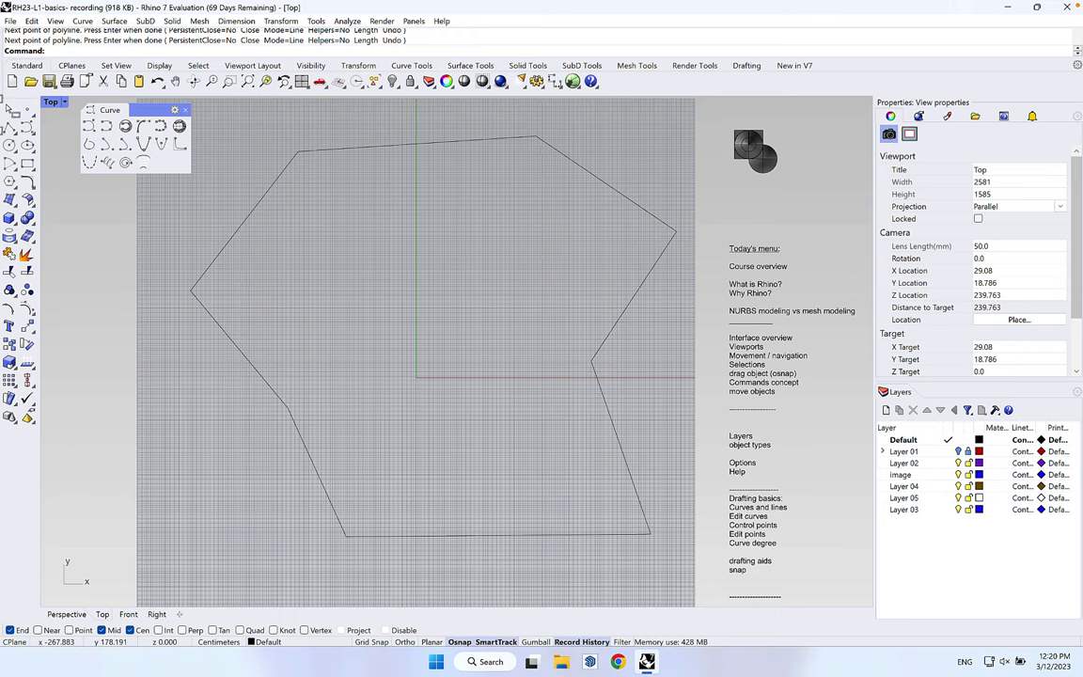
- Move the polyline's left inward vertex up and its lower-left vertex to the left, then clear the selection
left_click(263, 212)
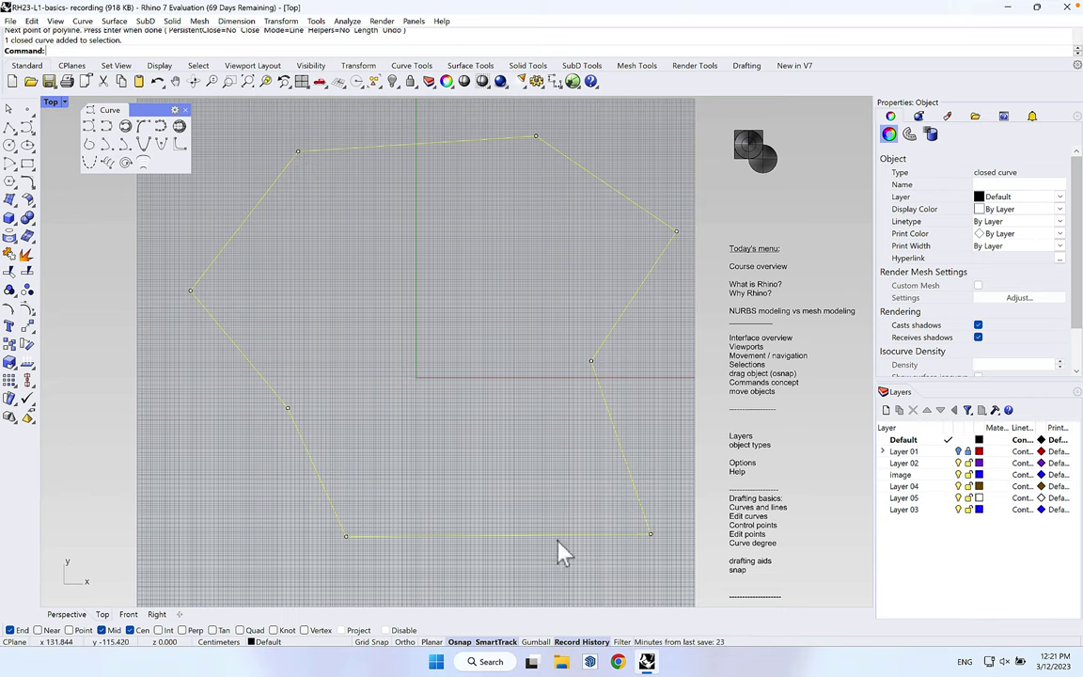
key("Escape")
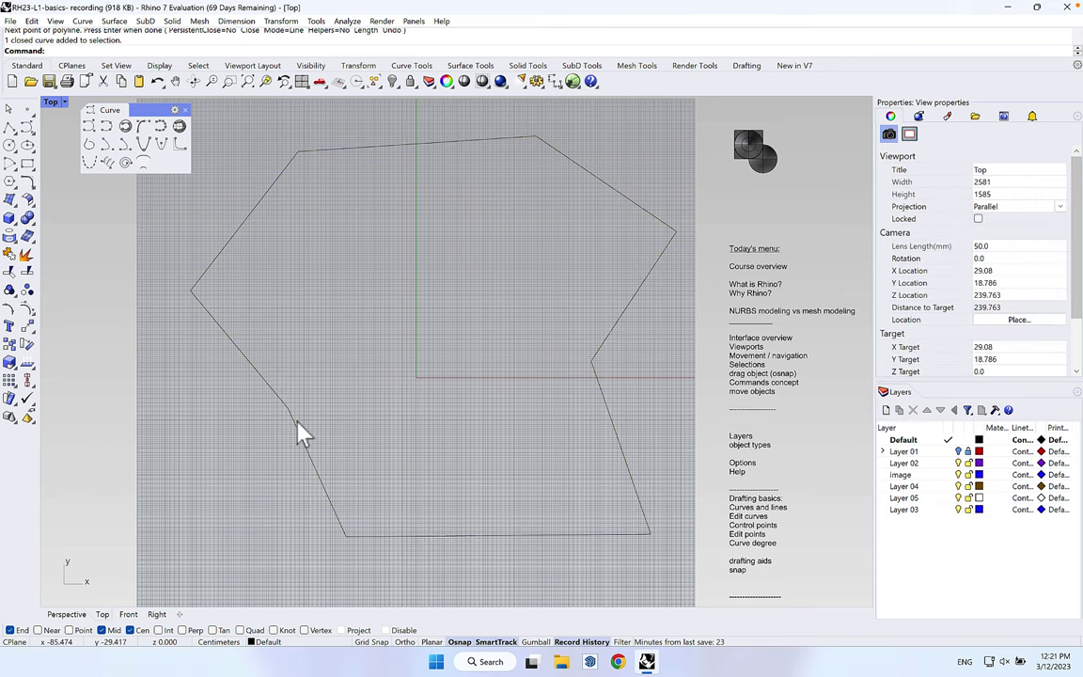
left_click(299, 434)
left_click_drag(287, 412, 291, 370)
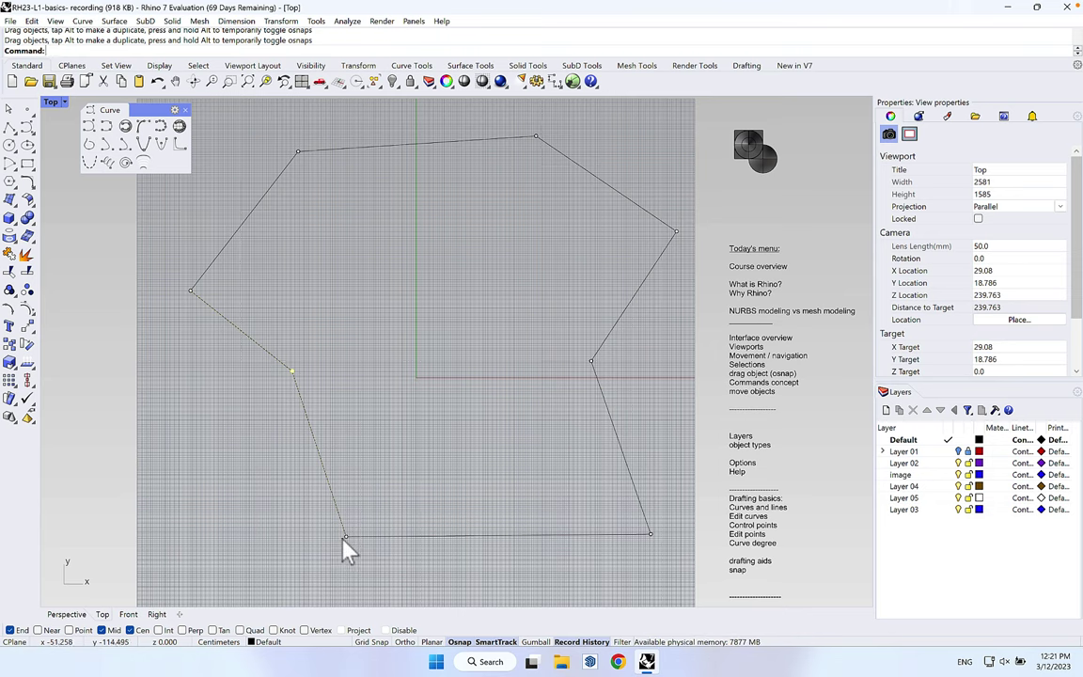
left_click_drag(347, 536, 246, 535)
key("Escape")
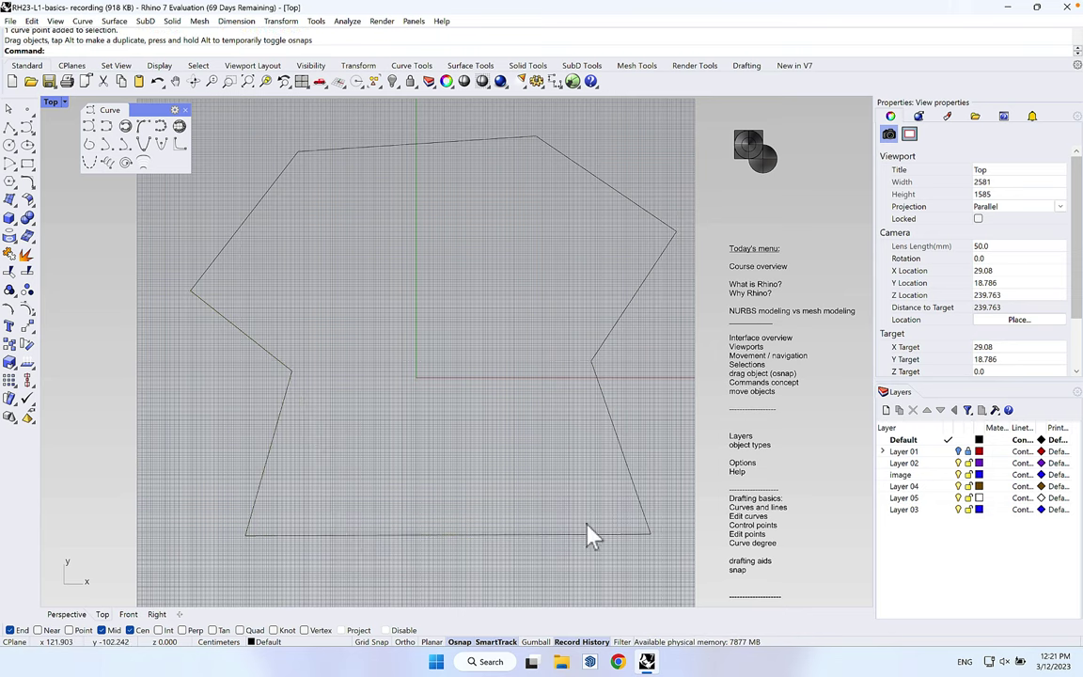
- Draw a closed degree 3 control-point curve with its control points snapped to the polyline's eight vertices
left_click(89, 128)
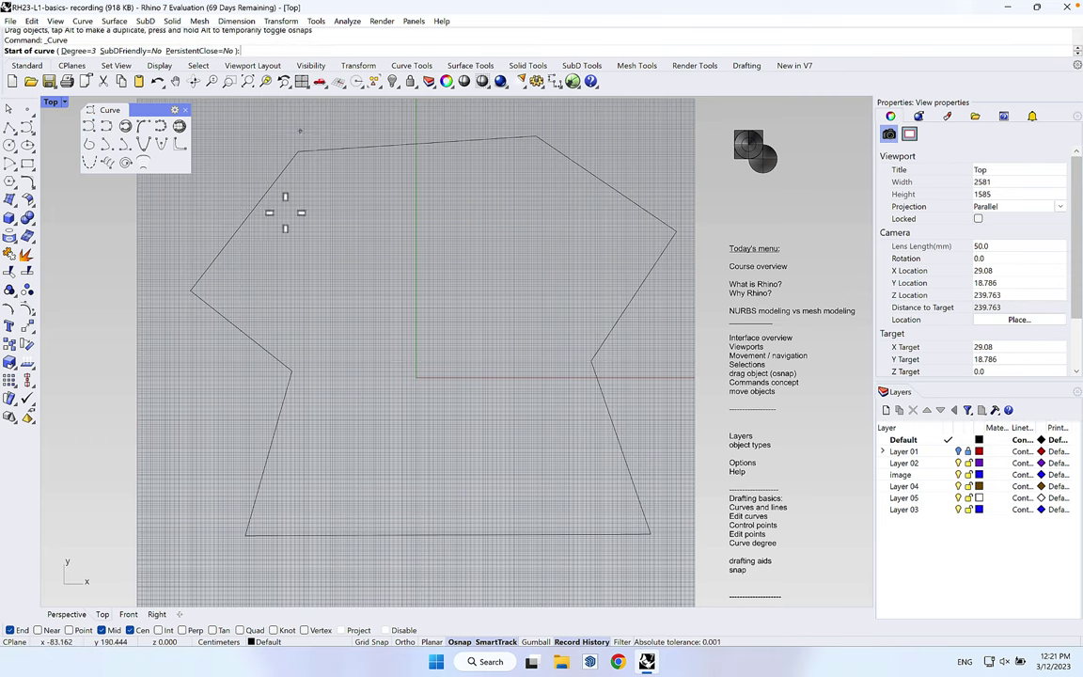
left_click(191, 291)
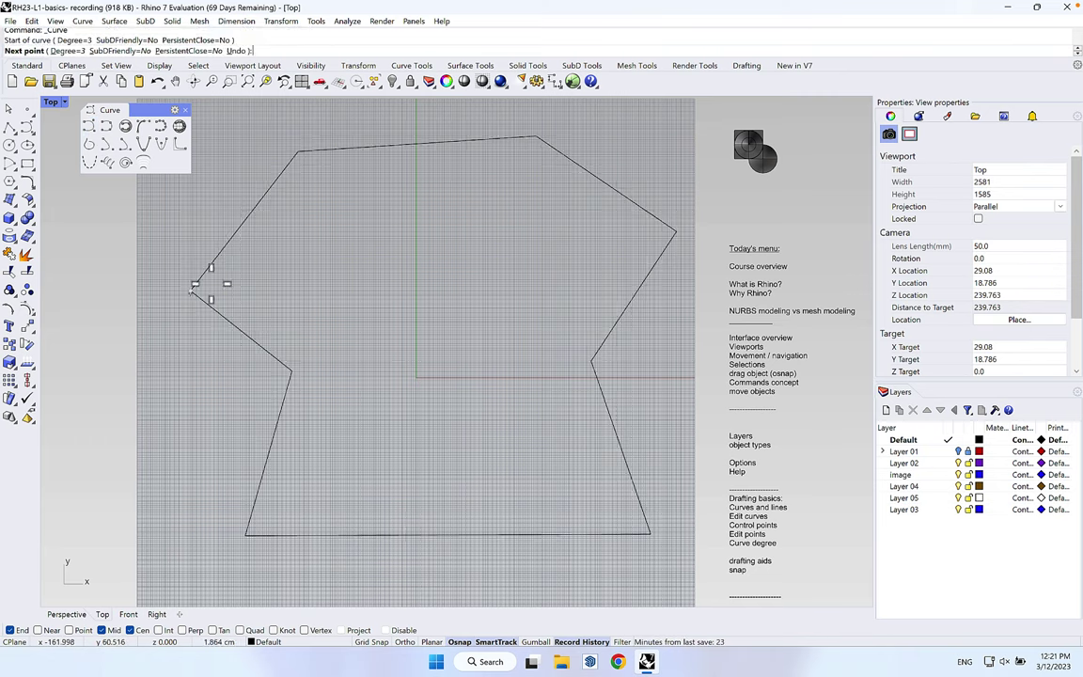
left_click(299, 151)
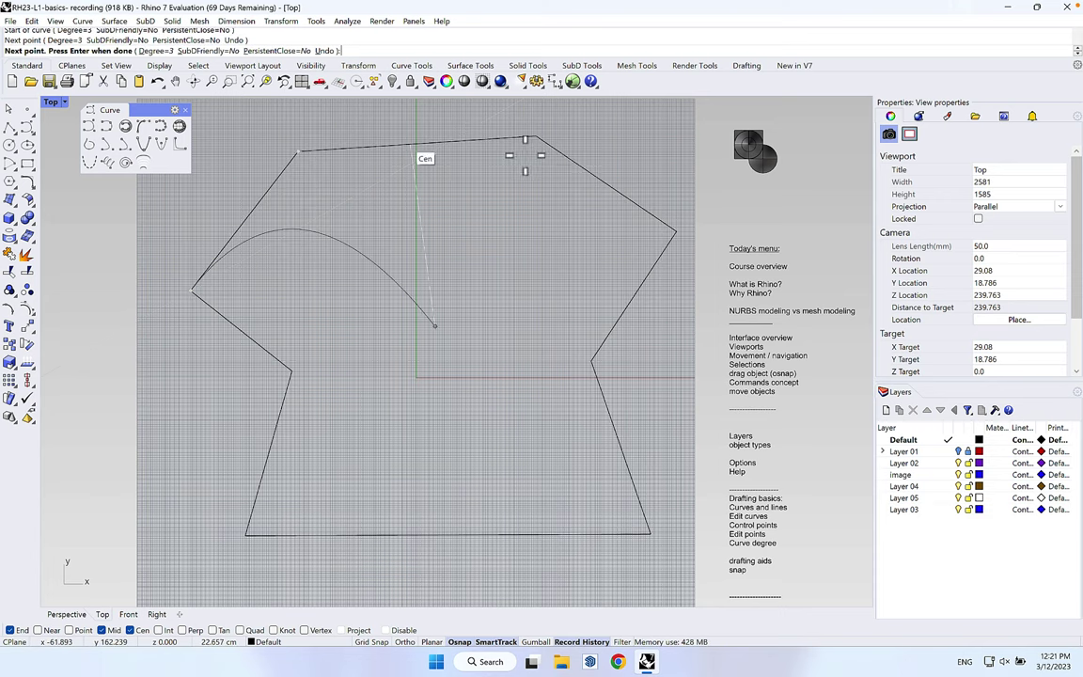
left_click(533, 140)
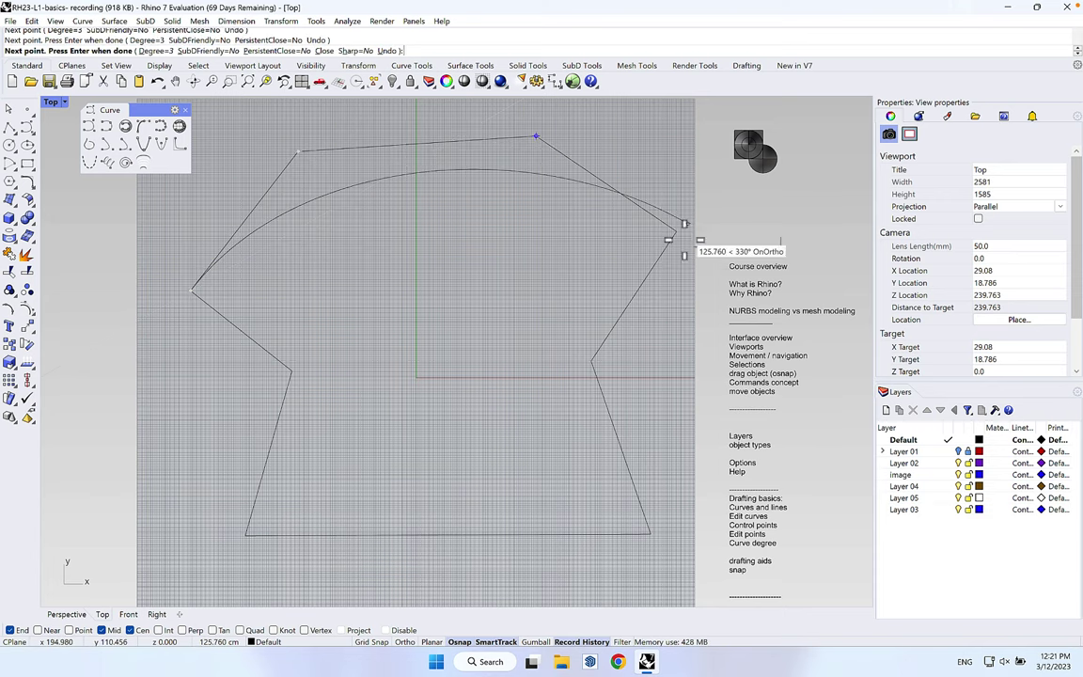
left_click(676, 230)
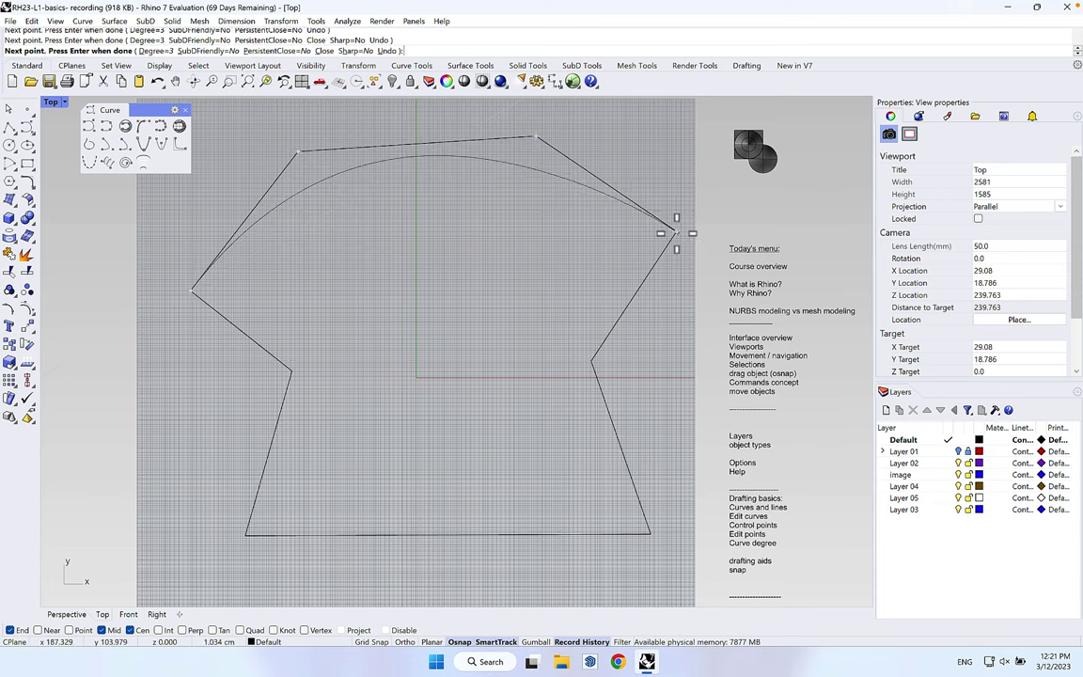
left_click(593, 361)
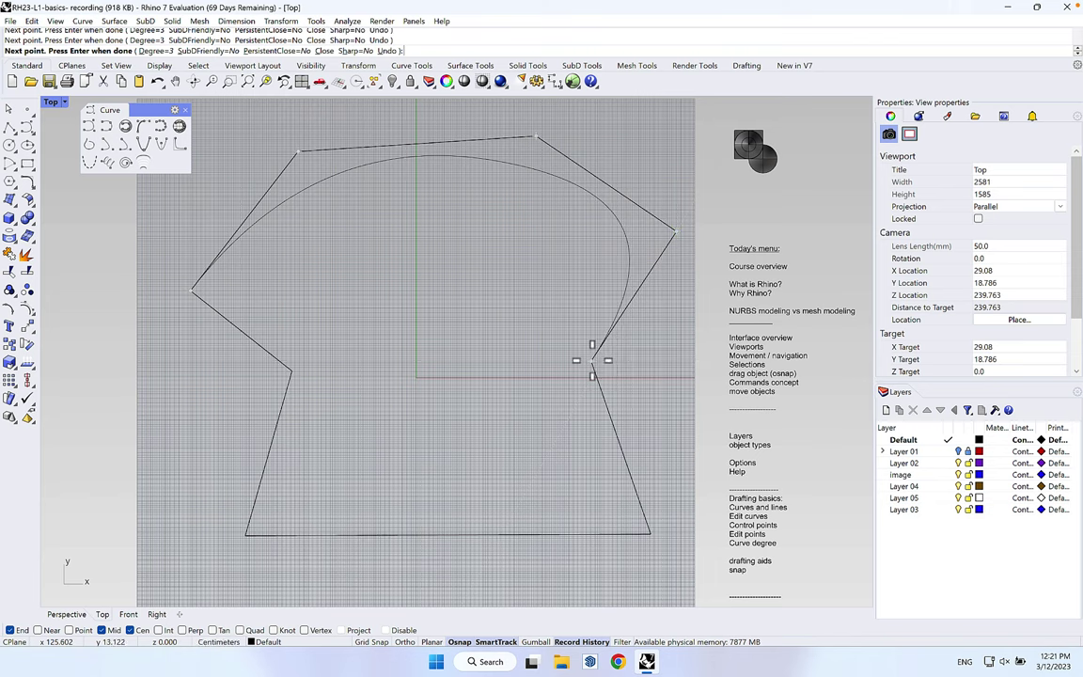
left_click(649, 534)
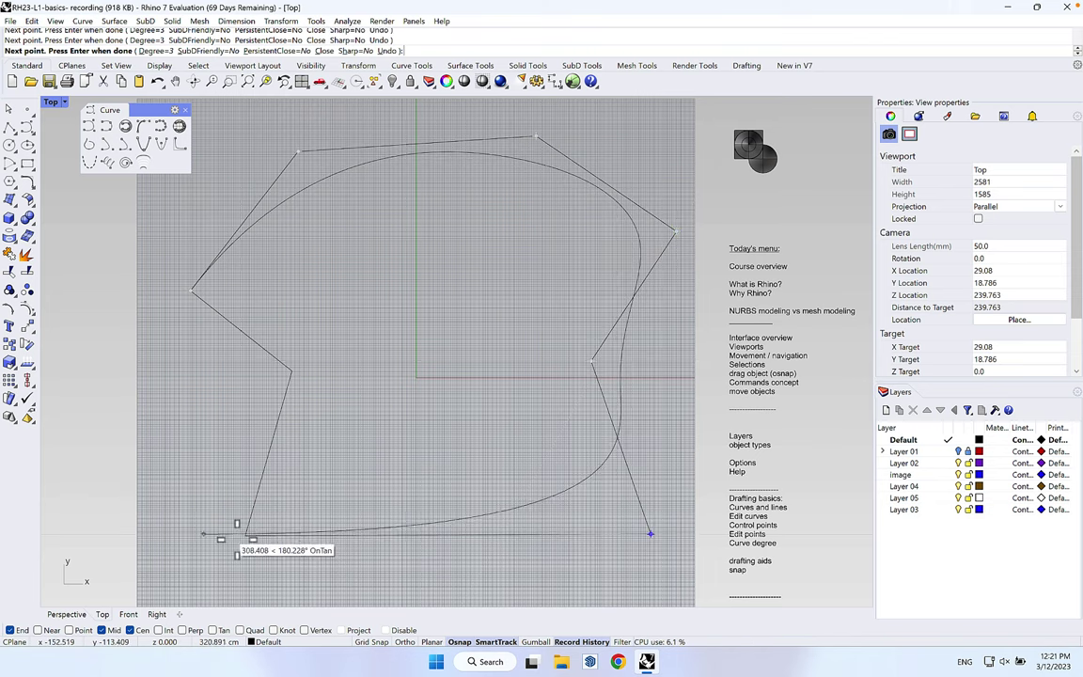
left_click(244, 535)
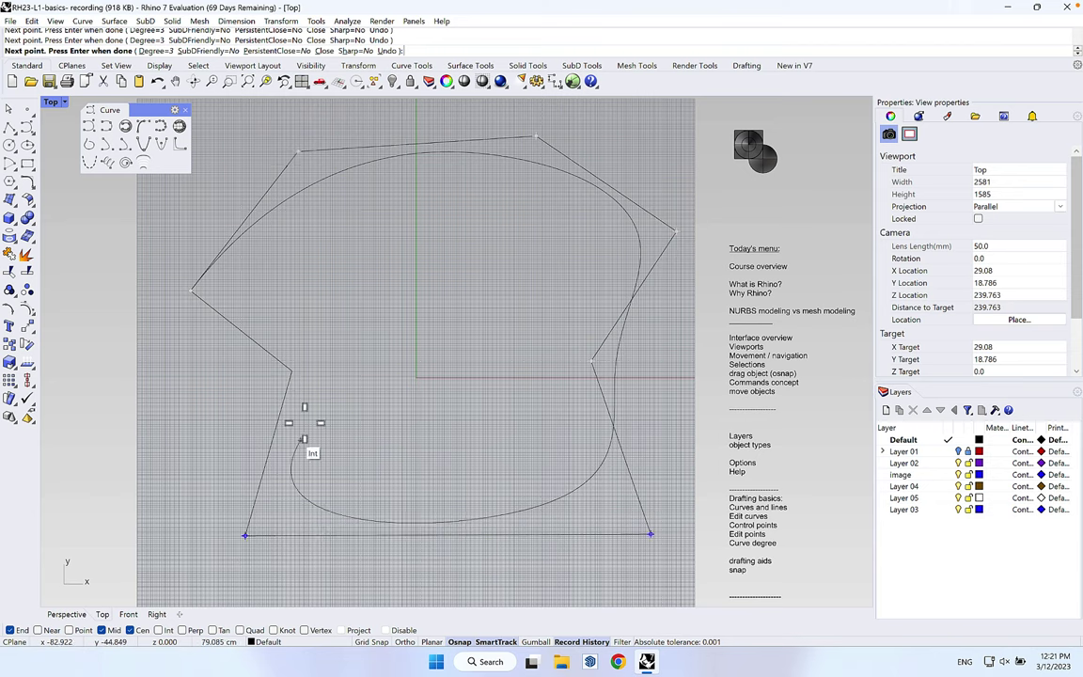
left_click(291, 369)
left_click(375, 149)
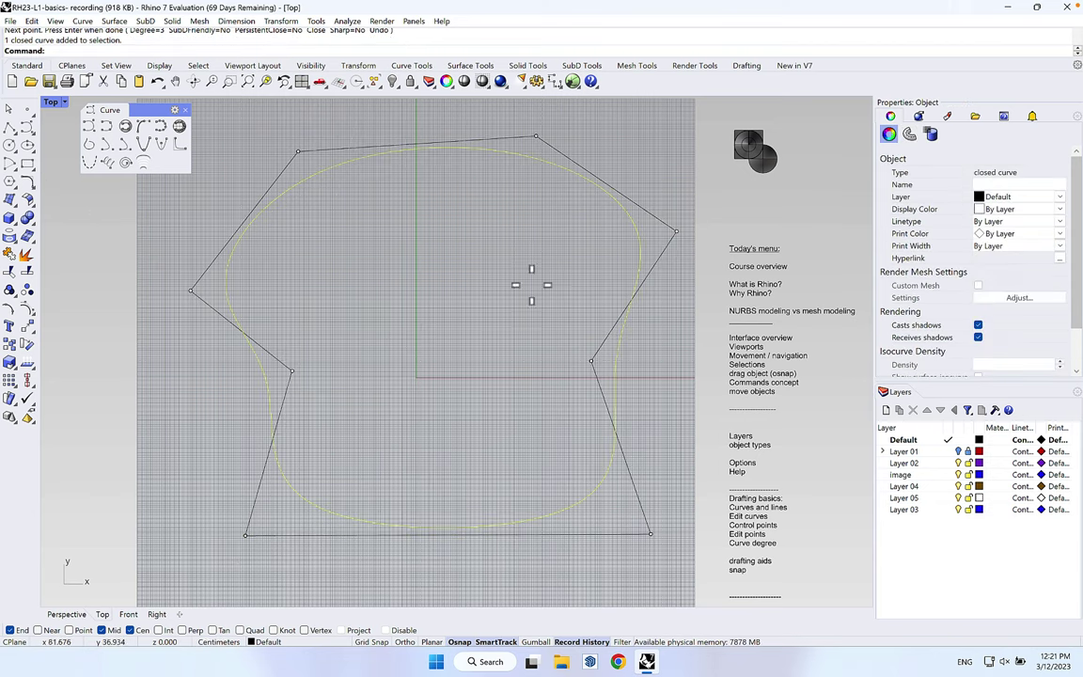
- Disable the center and midpoint object snaps, then clear the selection
left_click(129, 630)
left_click(109, 631)
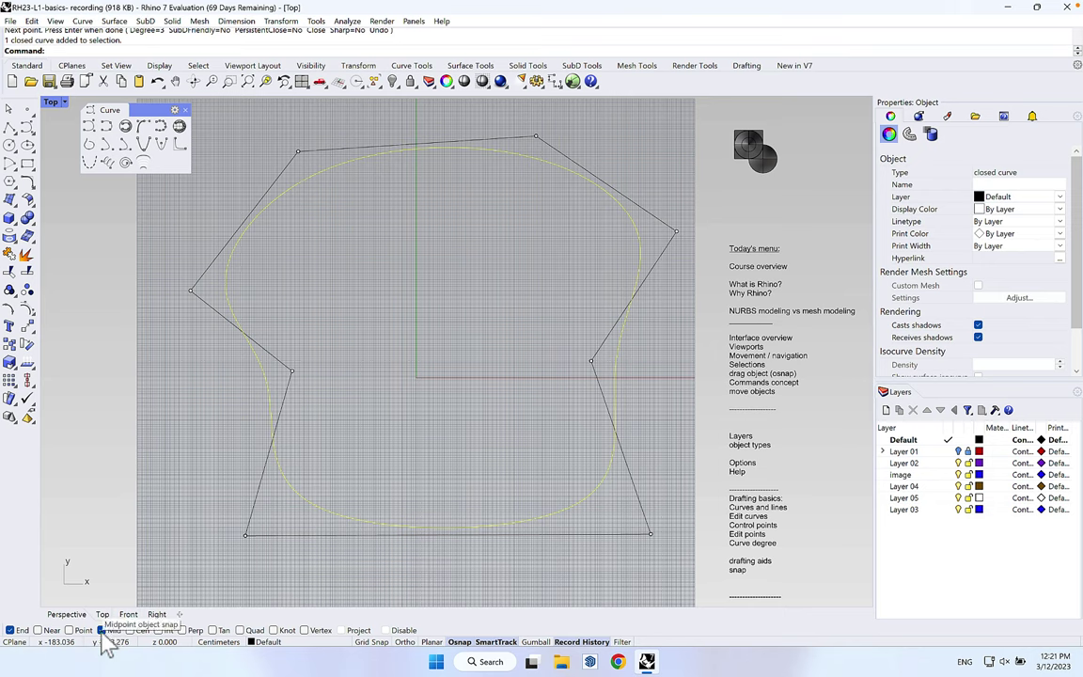
key("Escape")
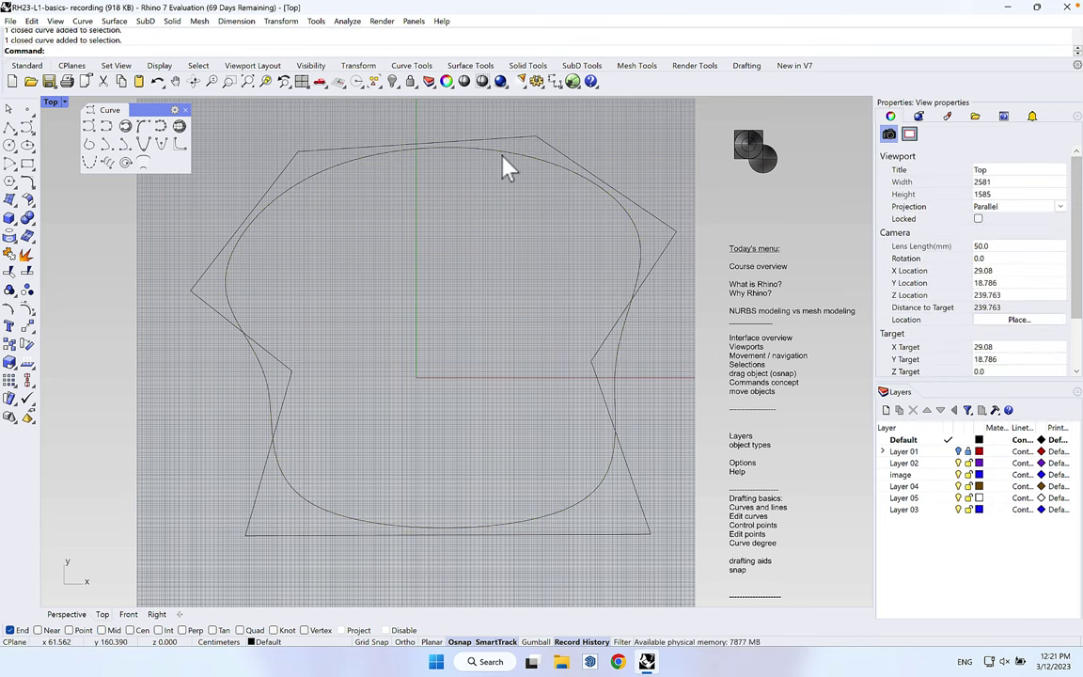
- Select the closed degree 3 curve to examine its control points against the polyline's vertices, then clear the selection
left_click(528, 159)
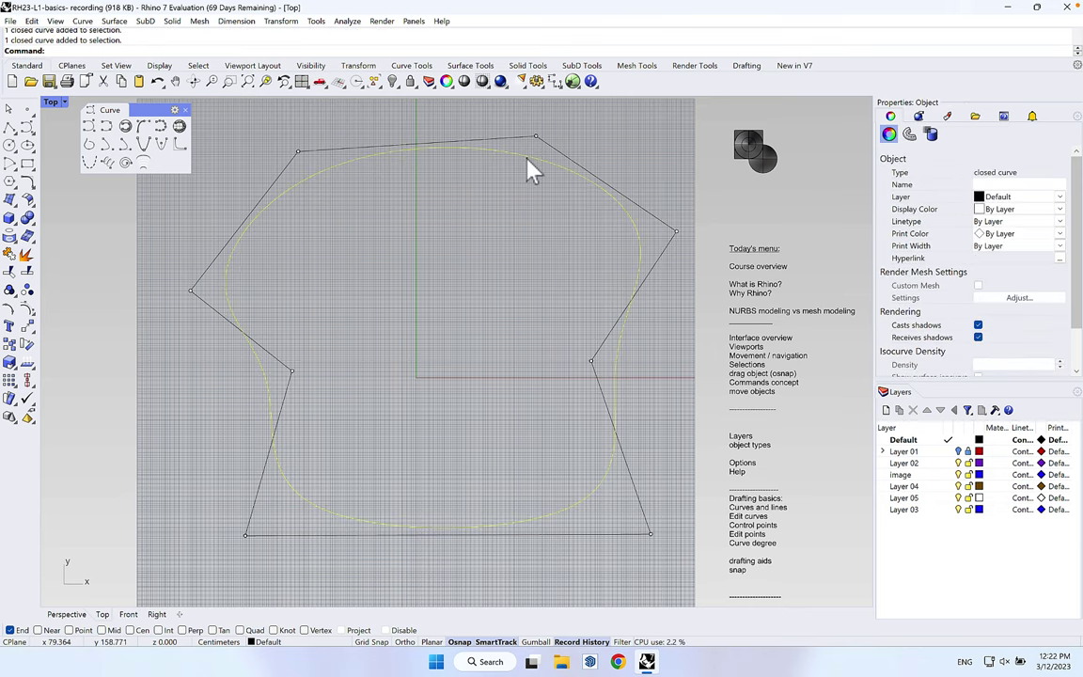
left_click(525, 154)
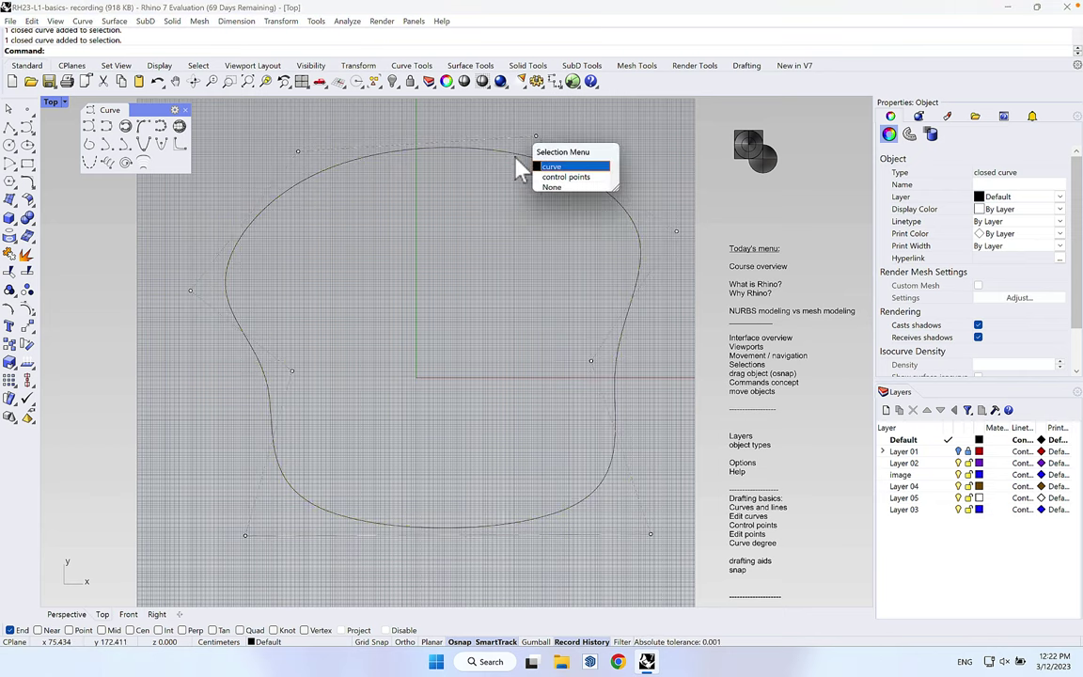
left_click(524, 165)
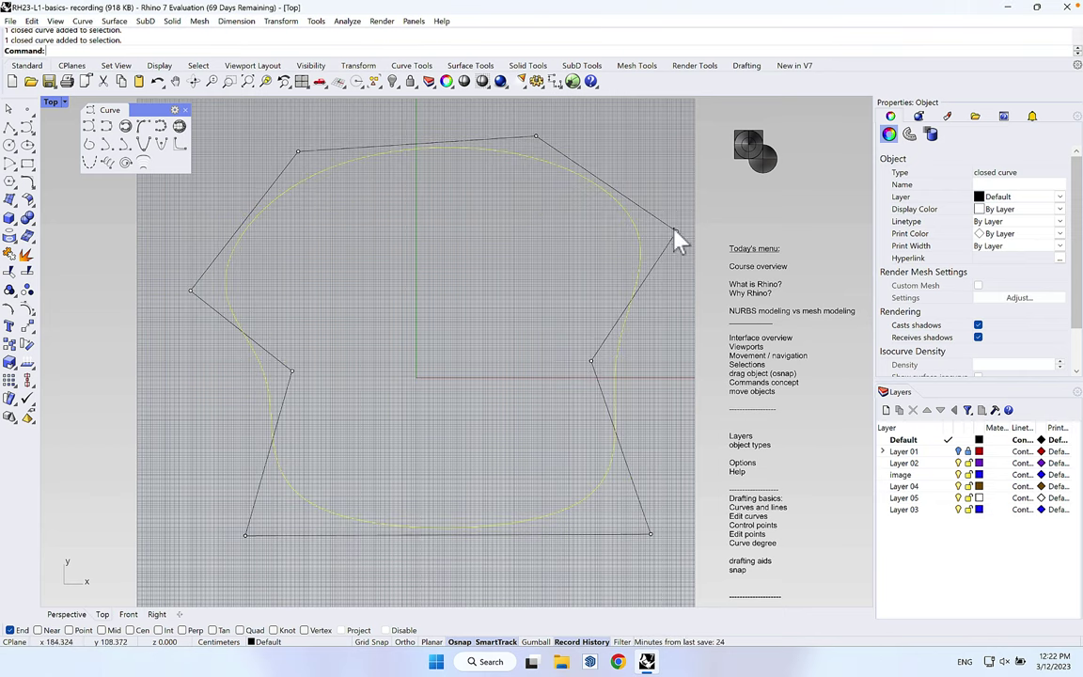
left_click(431, 341)
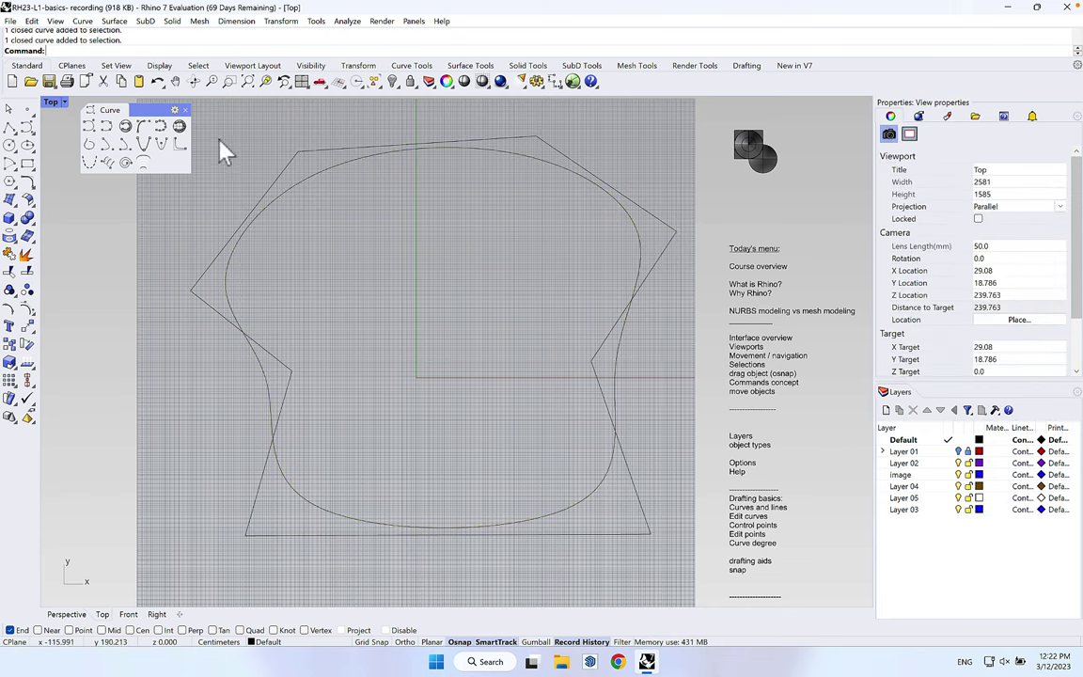
left_click(335, 168)
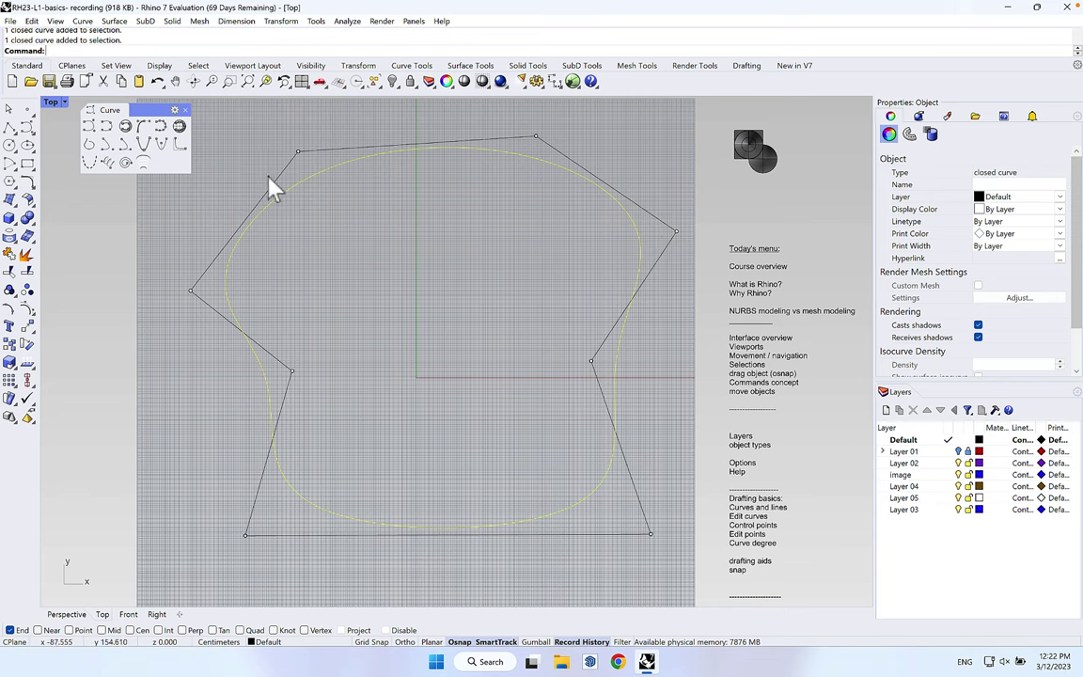
left_click(401, 424)
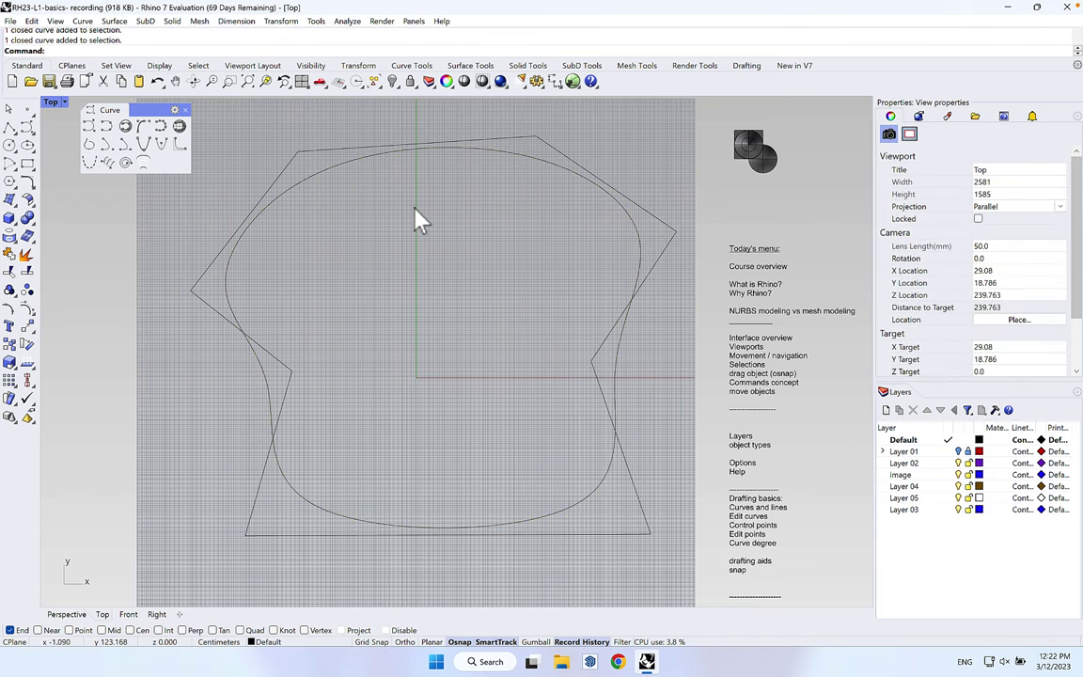
- Draw a closed control-point curve of degree 2 with its control points snapped to the polyline's vertices
left_click(89, 127)
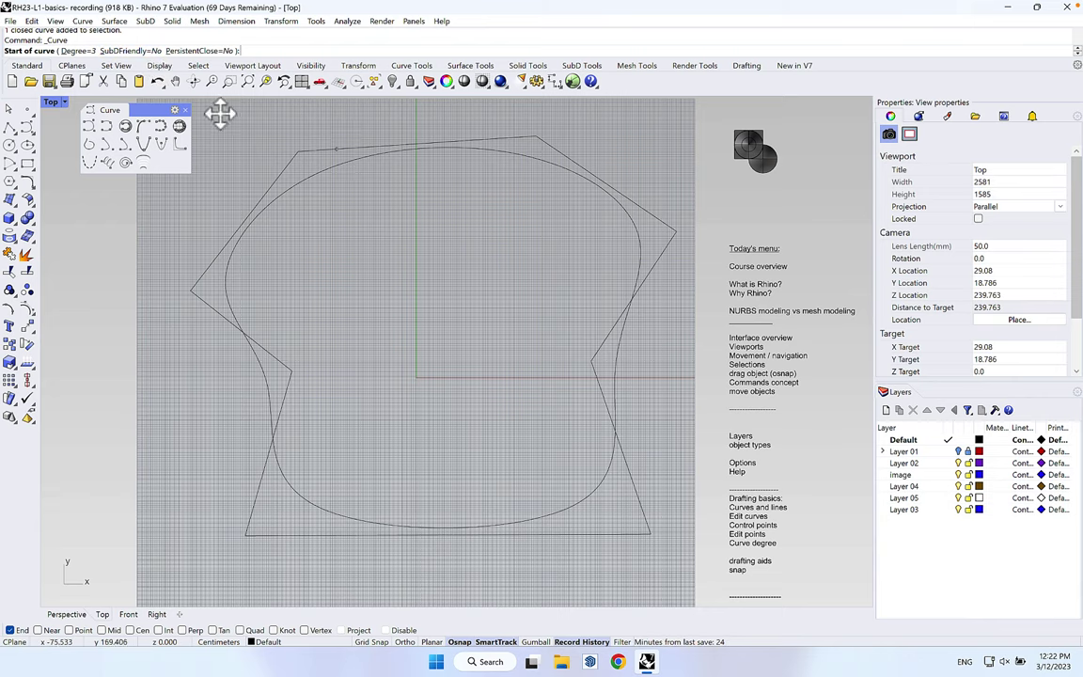
left_click(79, 51)
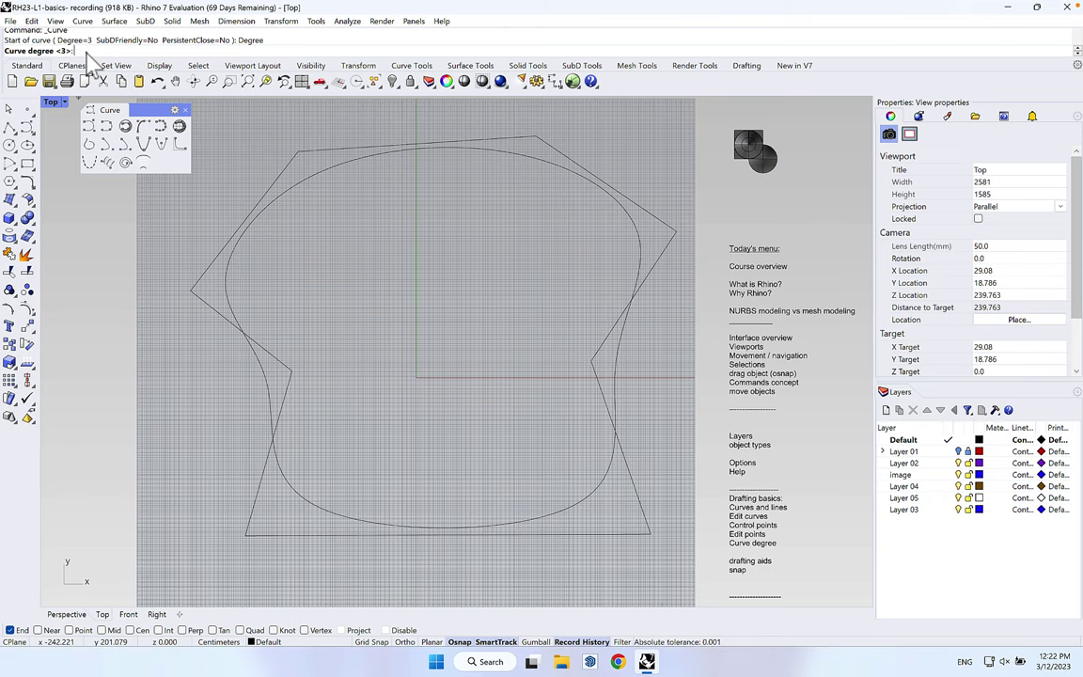
type("2")
key("Return")
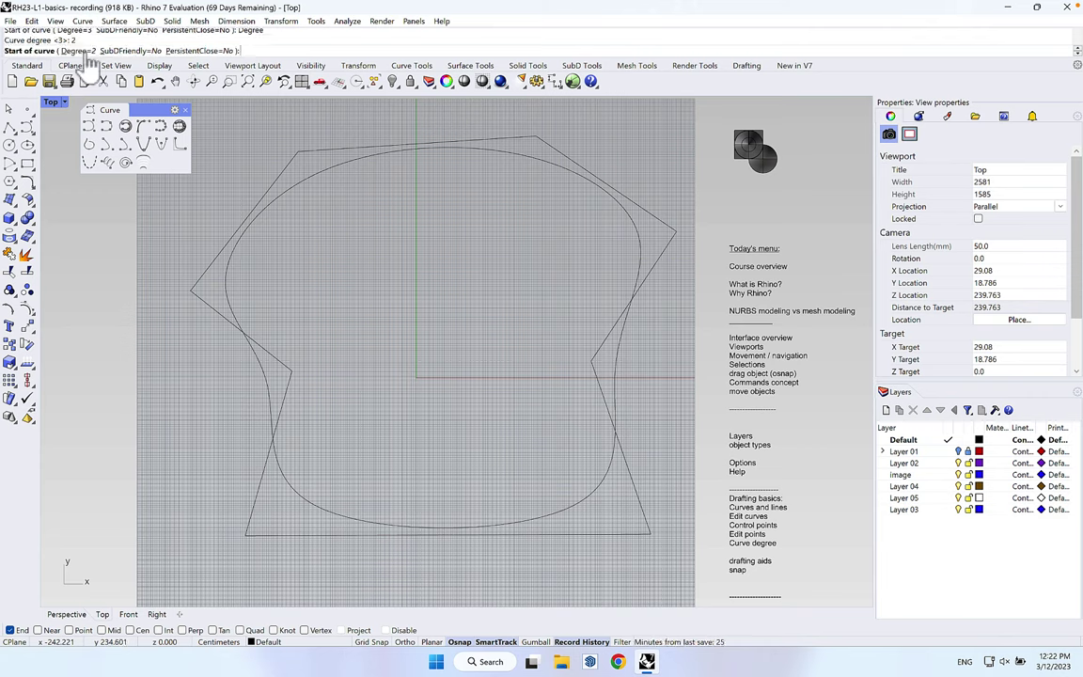
left_click(191, 292)
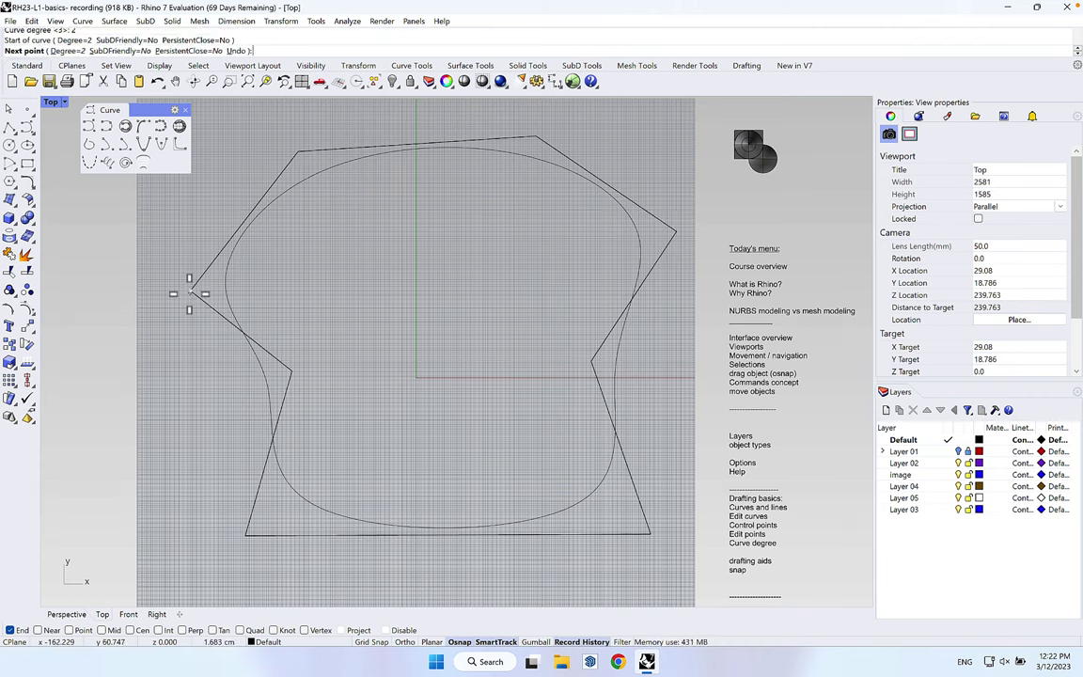
left_click(298, 153)
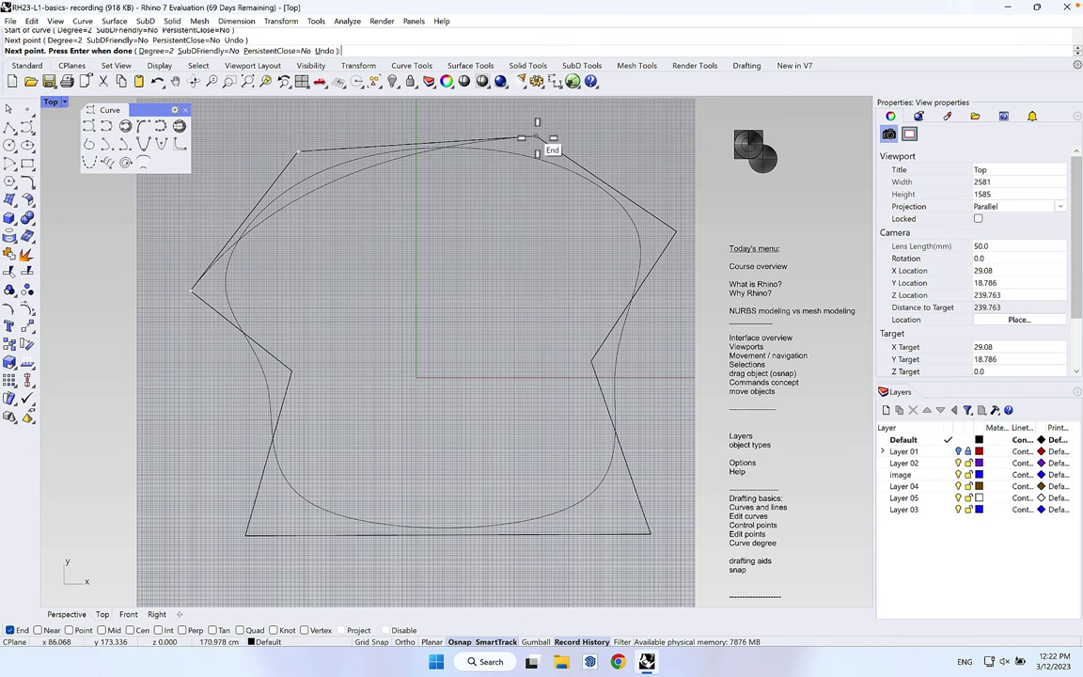
left_click(536, 137)
left_click(675, 231)
- Select the degree 2 and degree 3 curves in turn to compare their shapes and control points, then clear the selection
left_click(533, 137)
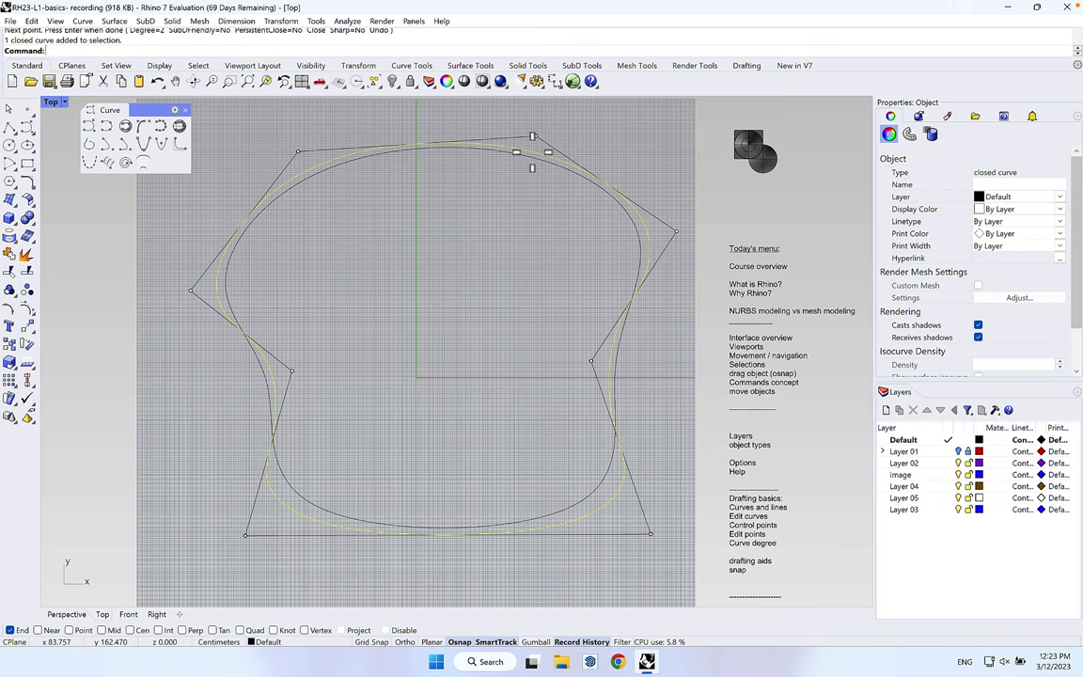
key("Return")
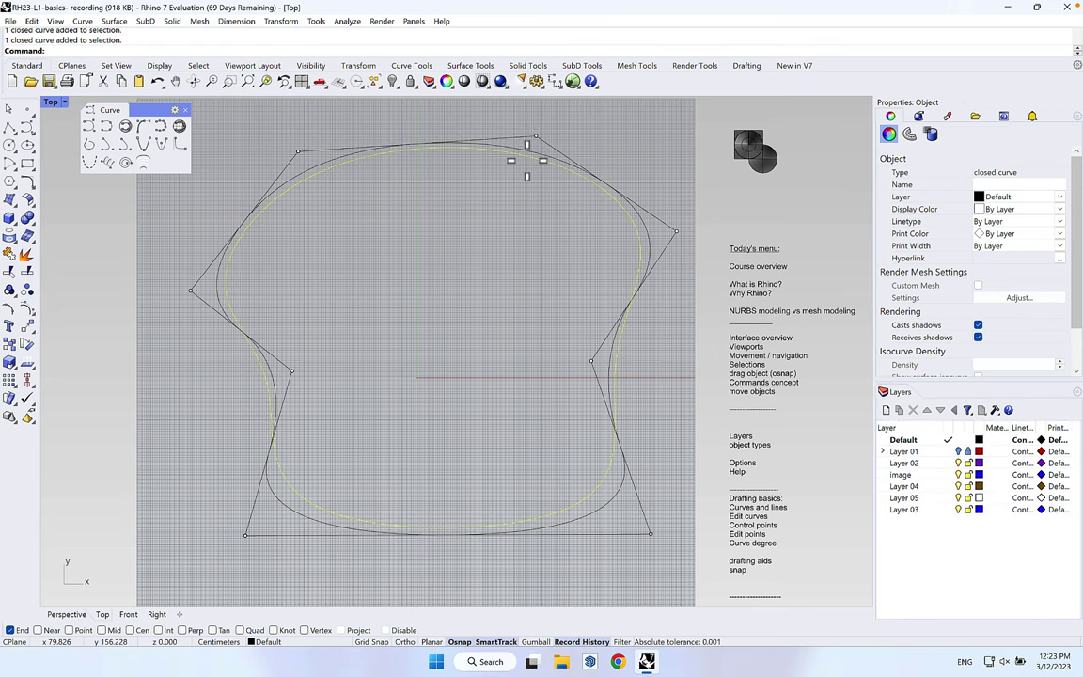
left_click(560, 334)
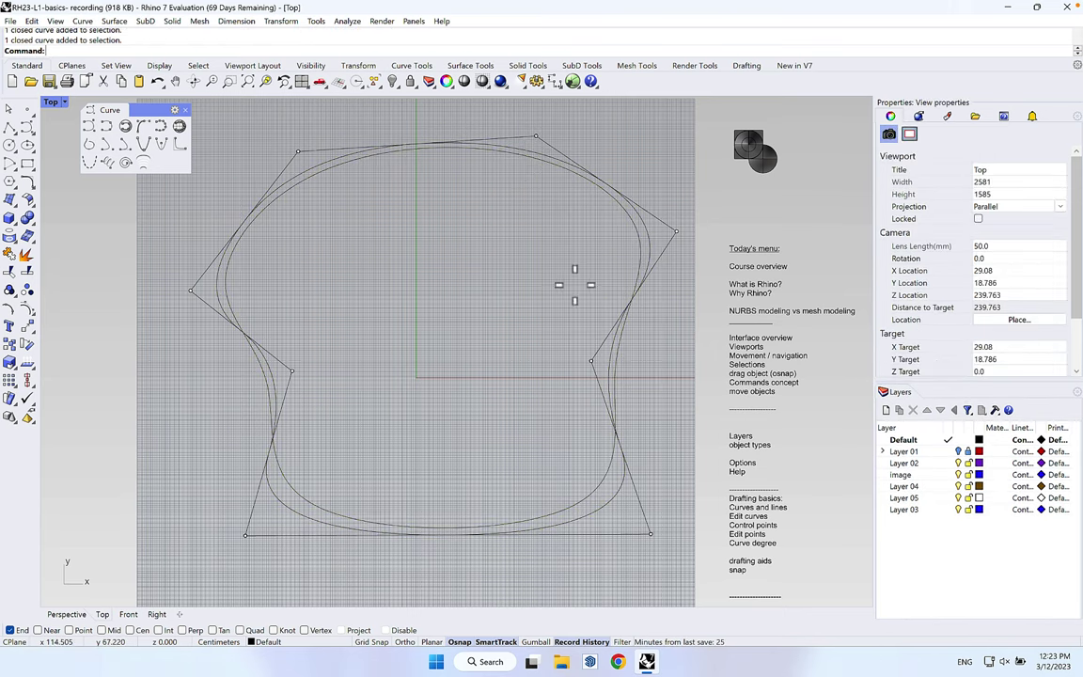
left_click(525, 149)
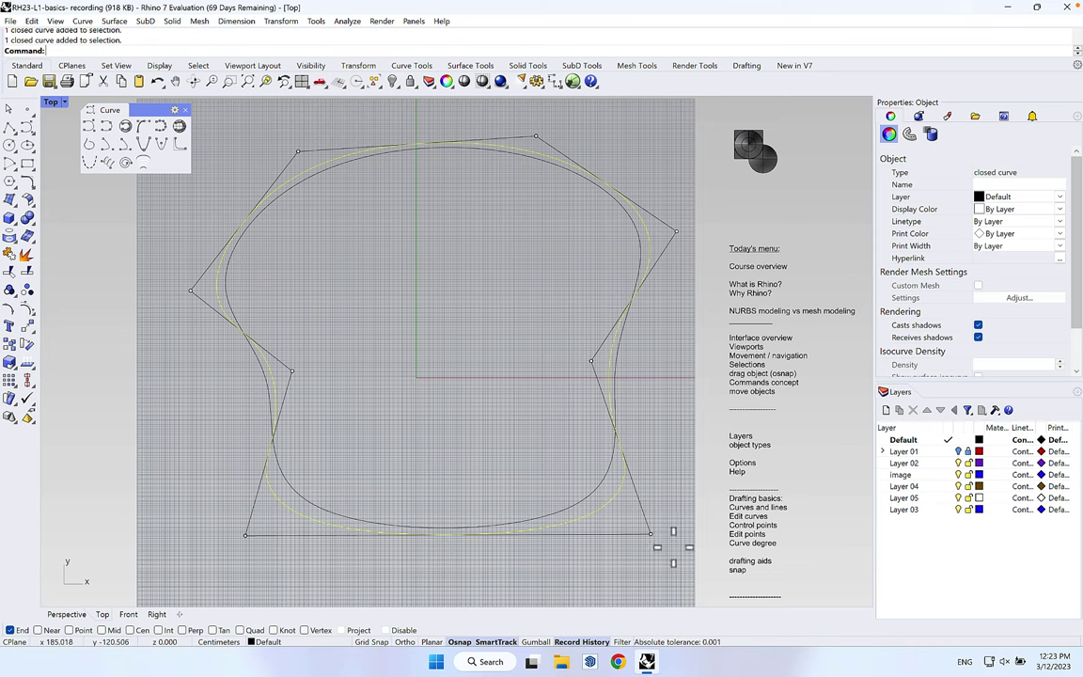
left_click(628, 420)
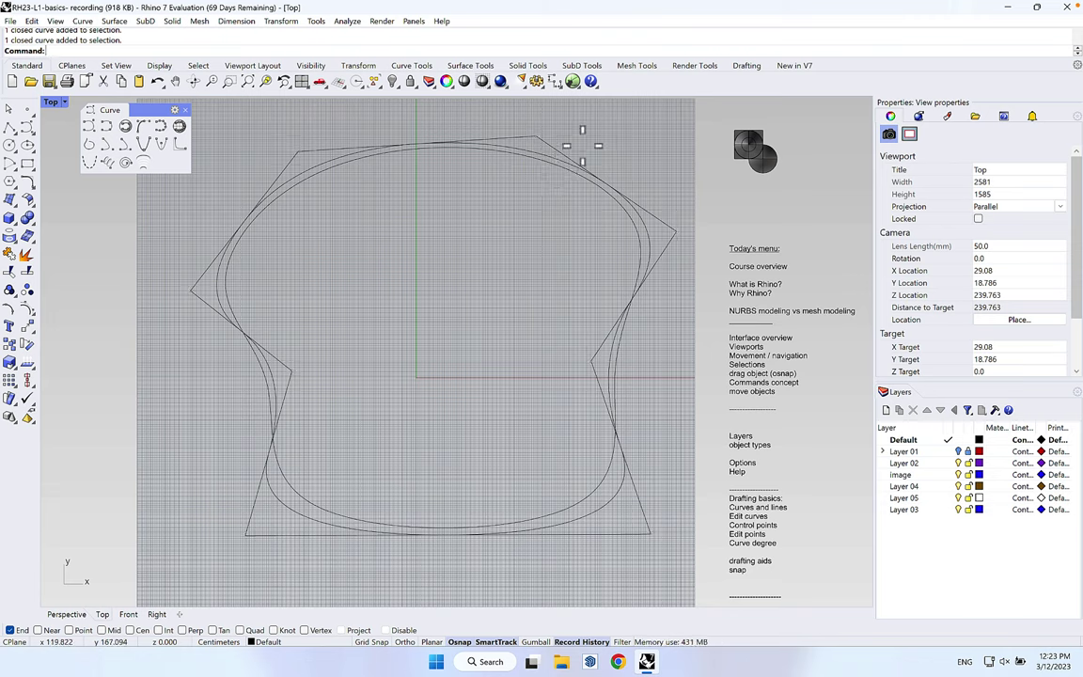
- Change the inner degree 3 curve's layer to Layer 04 and clear the selection
left_click(618, 203)
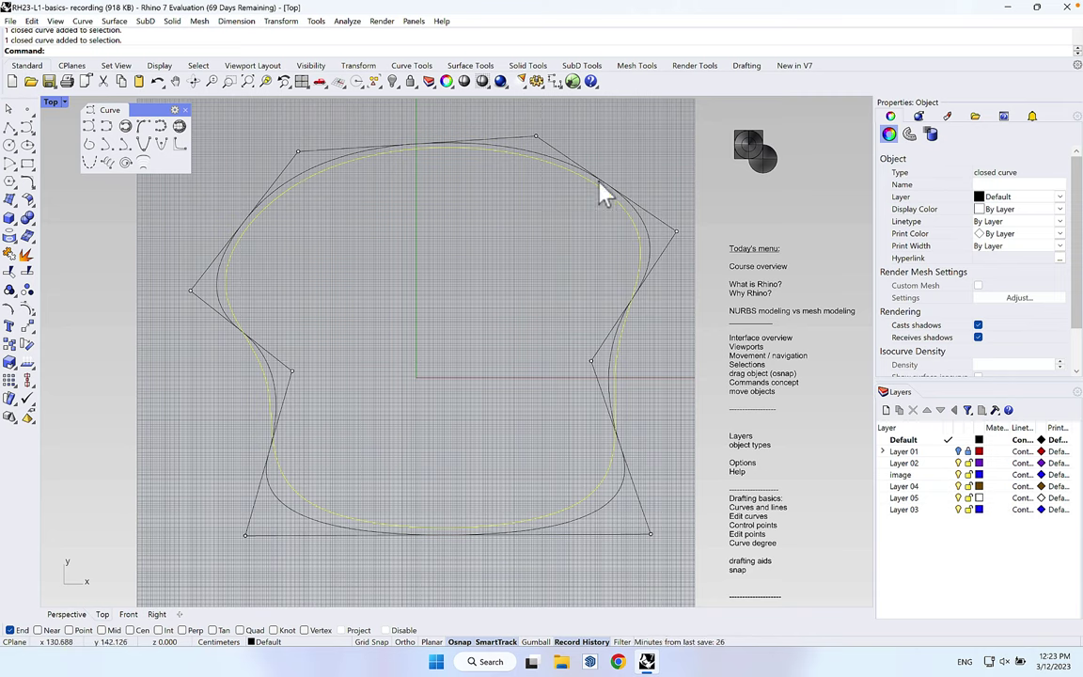
right_click(924, 502)
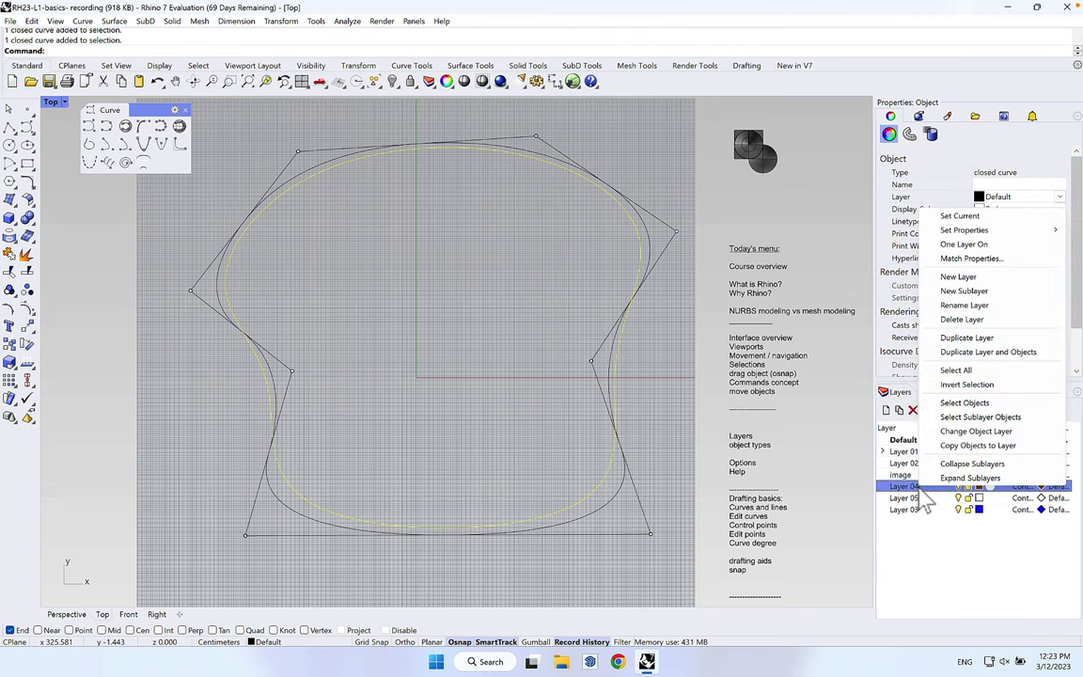
left_click(978, 432)
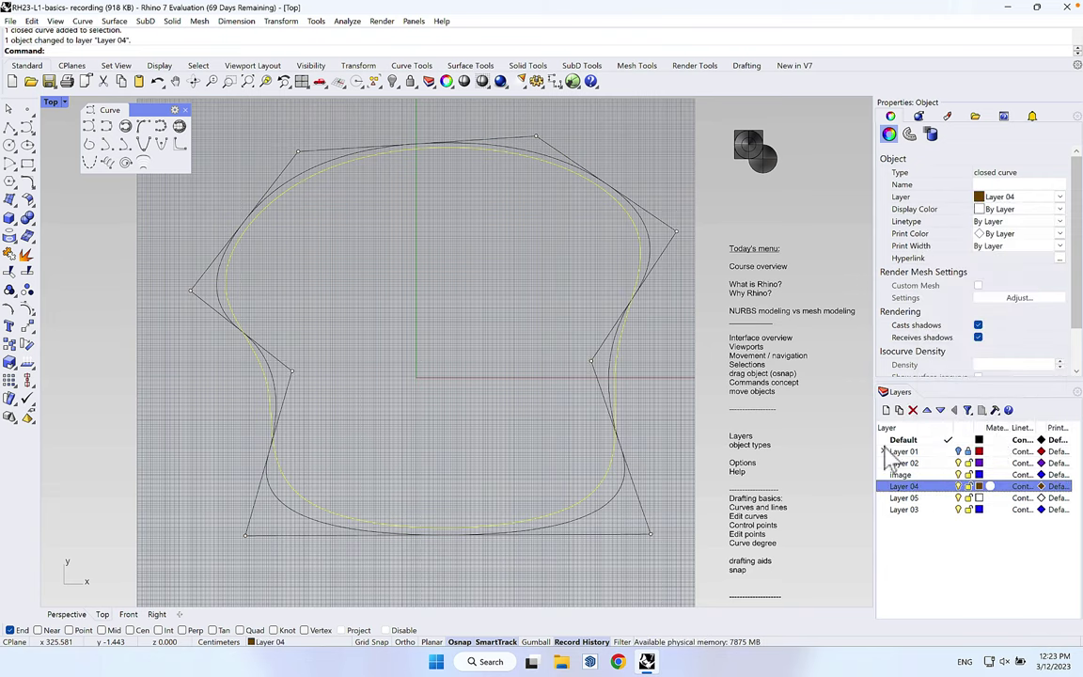
left_click(670, 393)
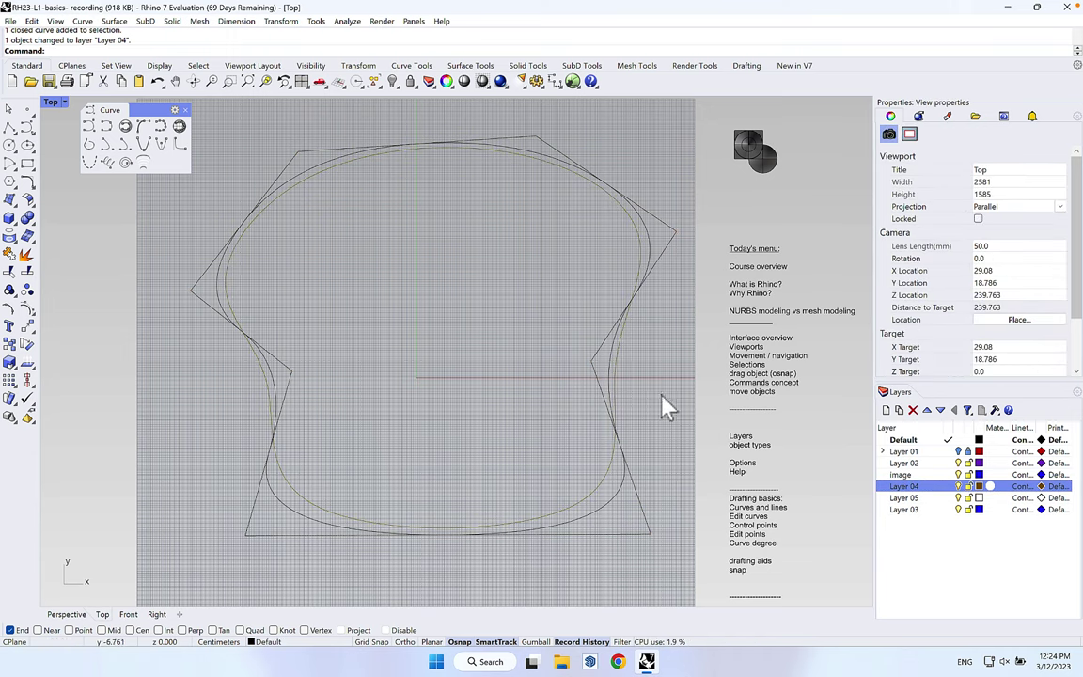
- Assign the inner degree 3 curve to Layer 03
left_click(621, 368)
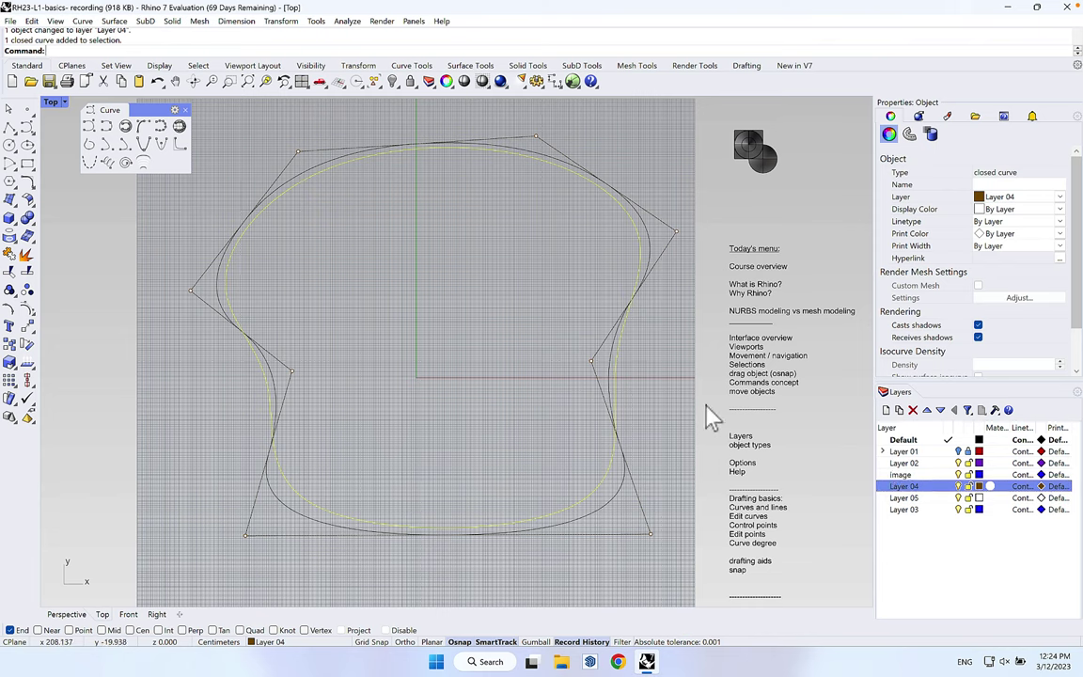
left_click(712, 418)
left_click(619, 367)
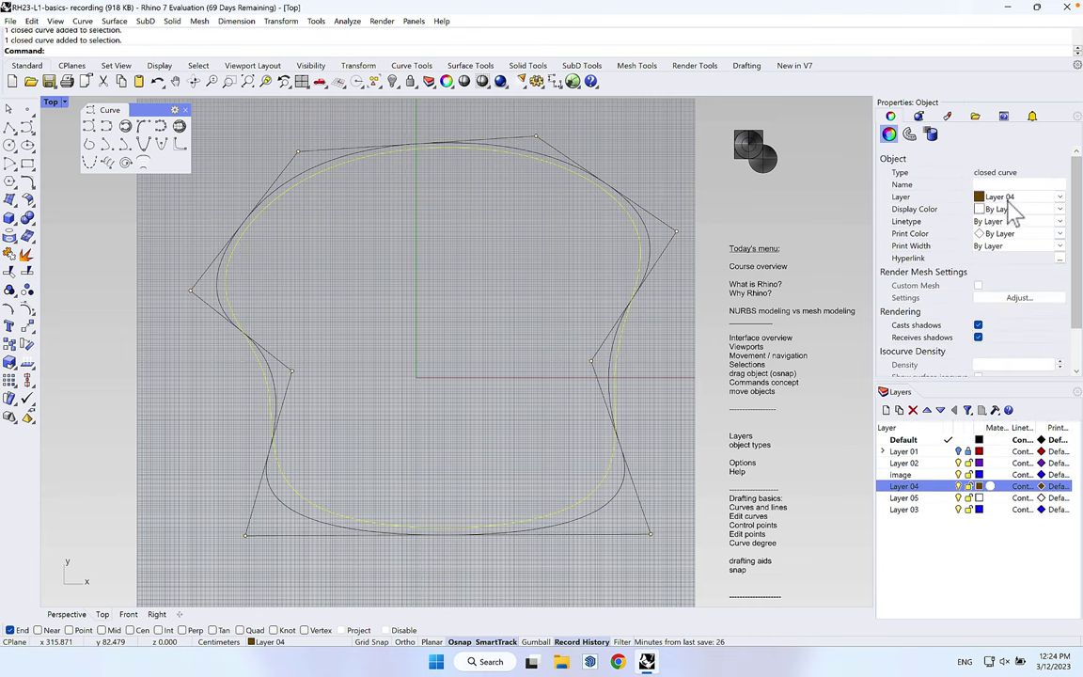
left_click(1060, 198)
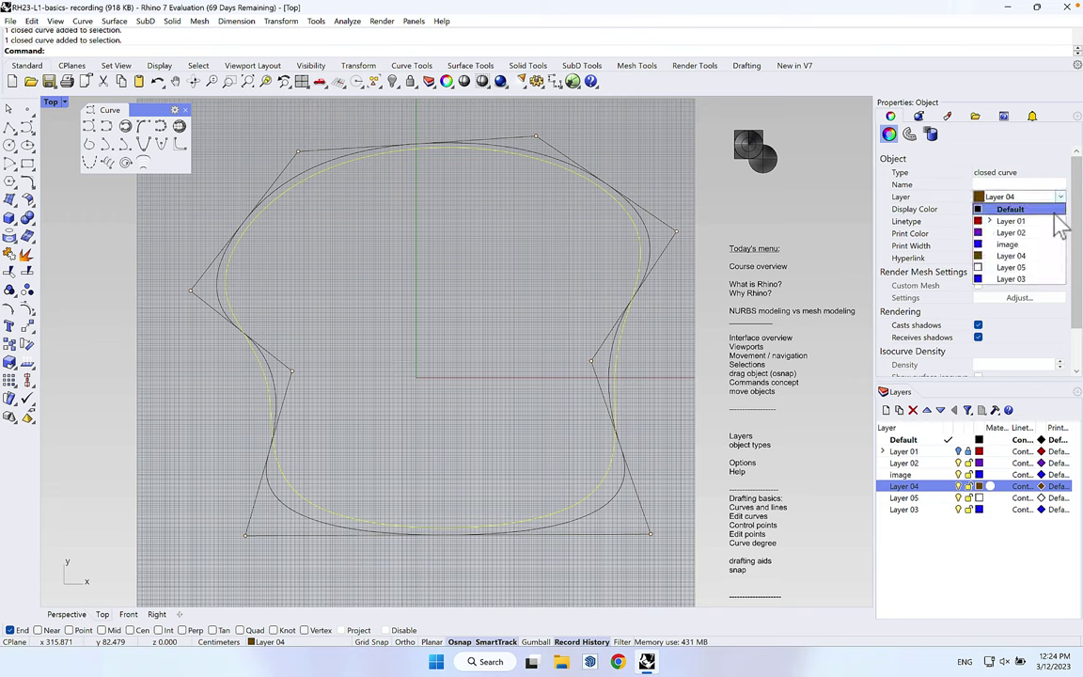
left_click(1023, 280)
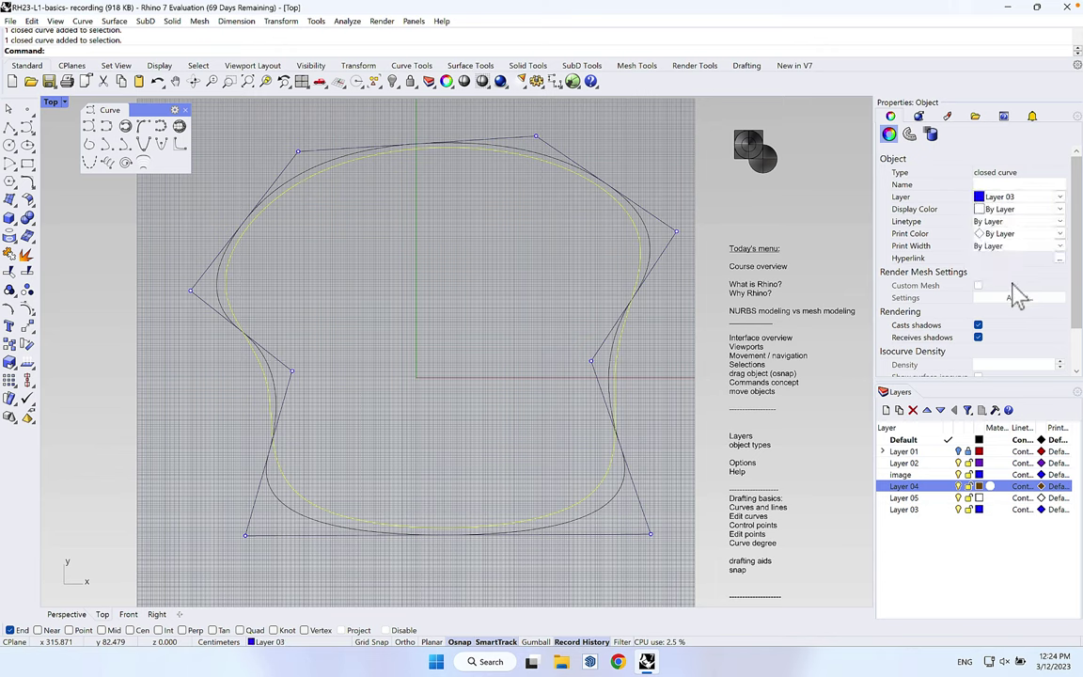
- Assign the outer degree 2 curve to Layer 04 and clear the selection
left_click(667, 375)
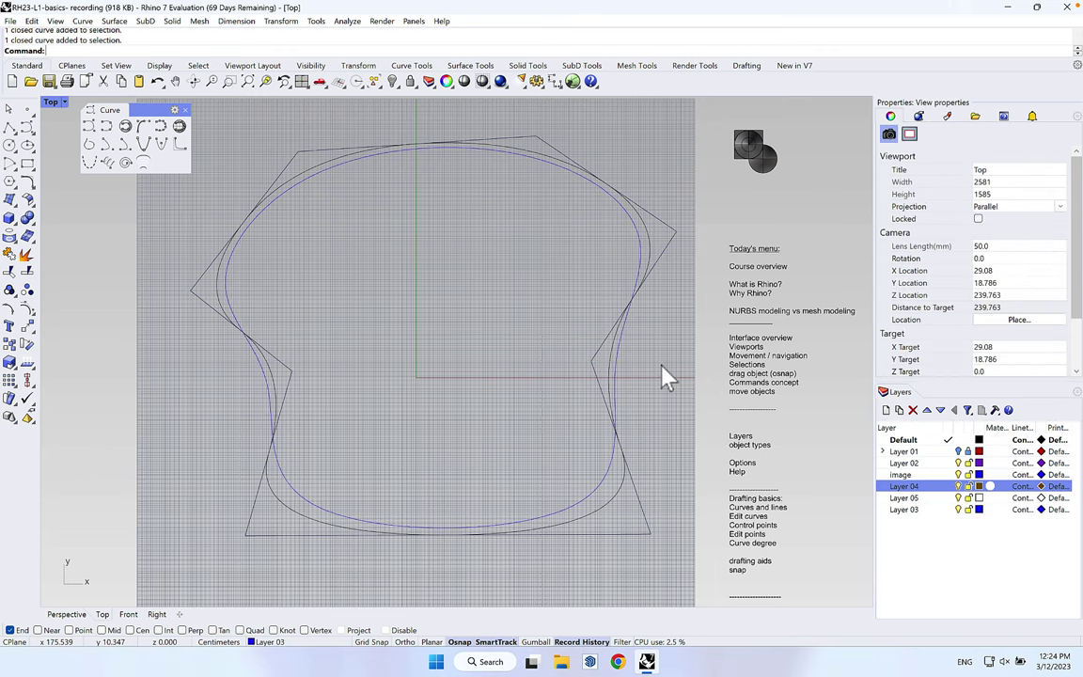
left_click(612, 352)
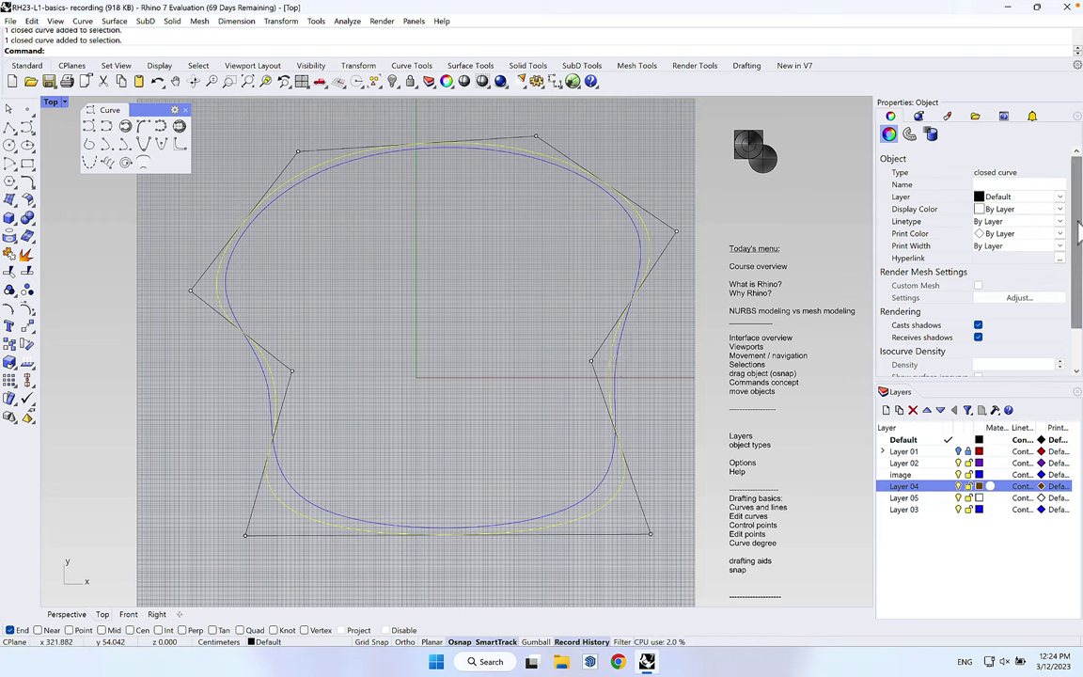
left_click(1060, 199)
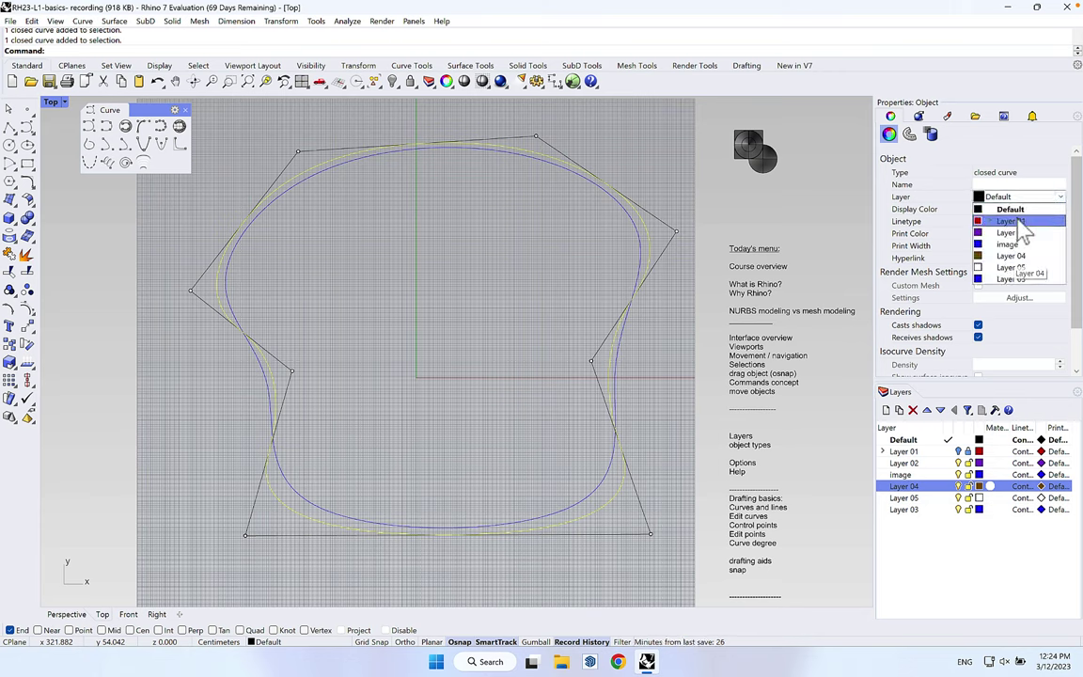
left_click(1018, 257)
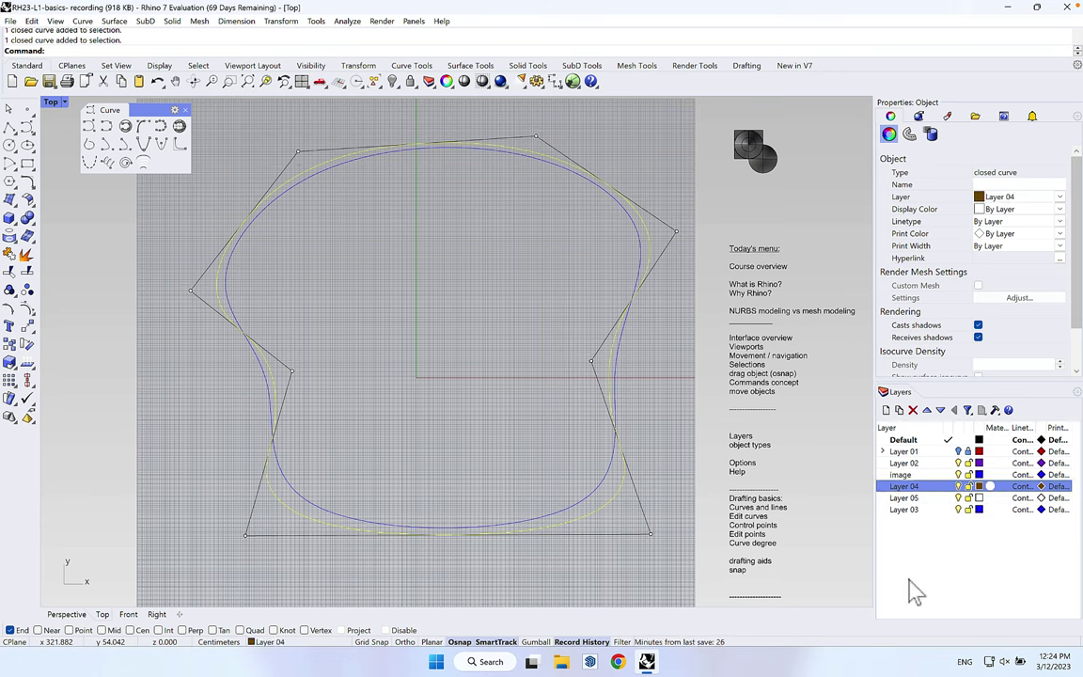
right_click(906, 488)
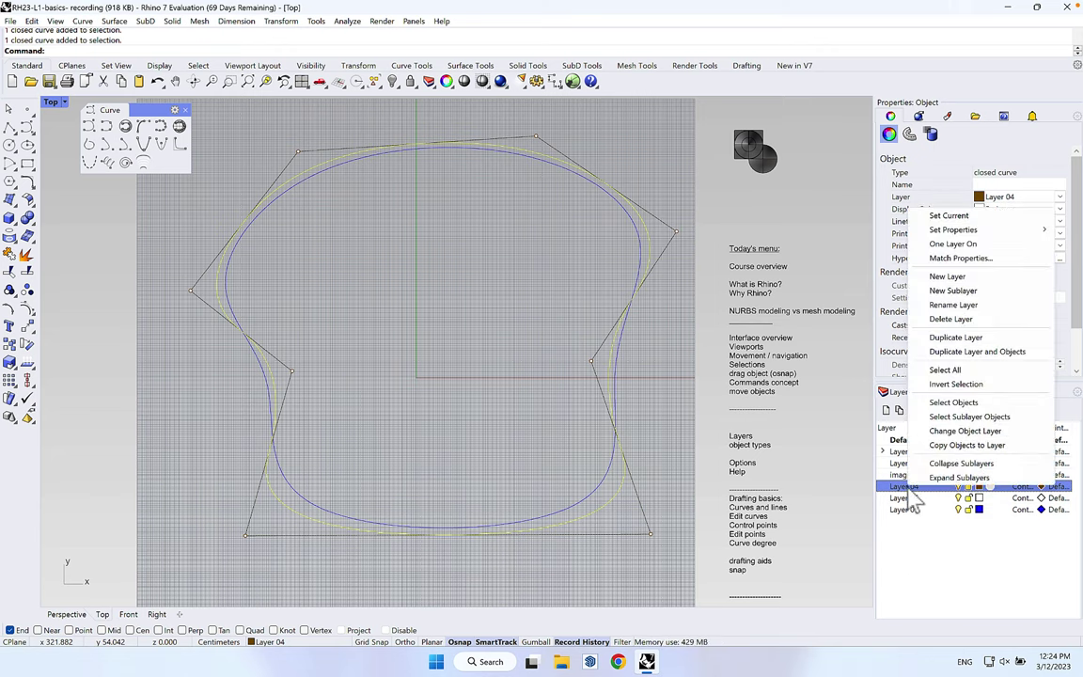
left_click(987, 433)
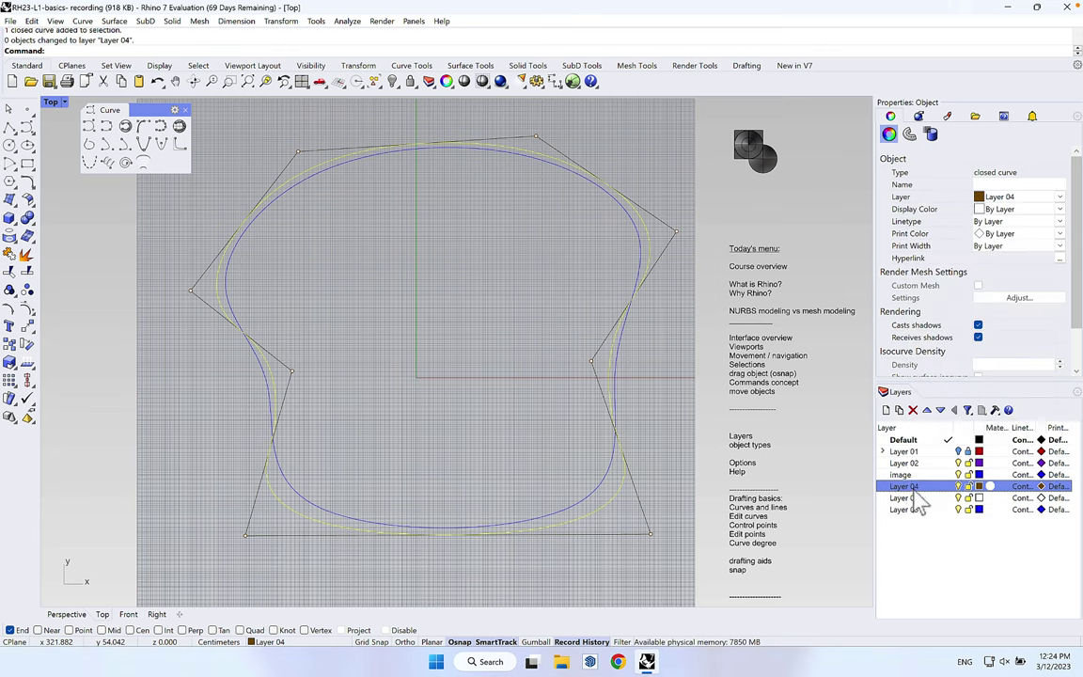
left_click(658, 378)
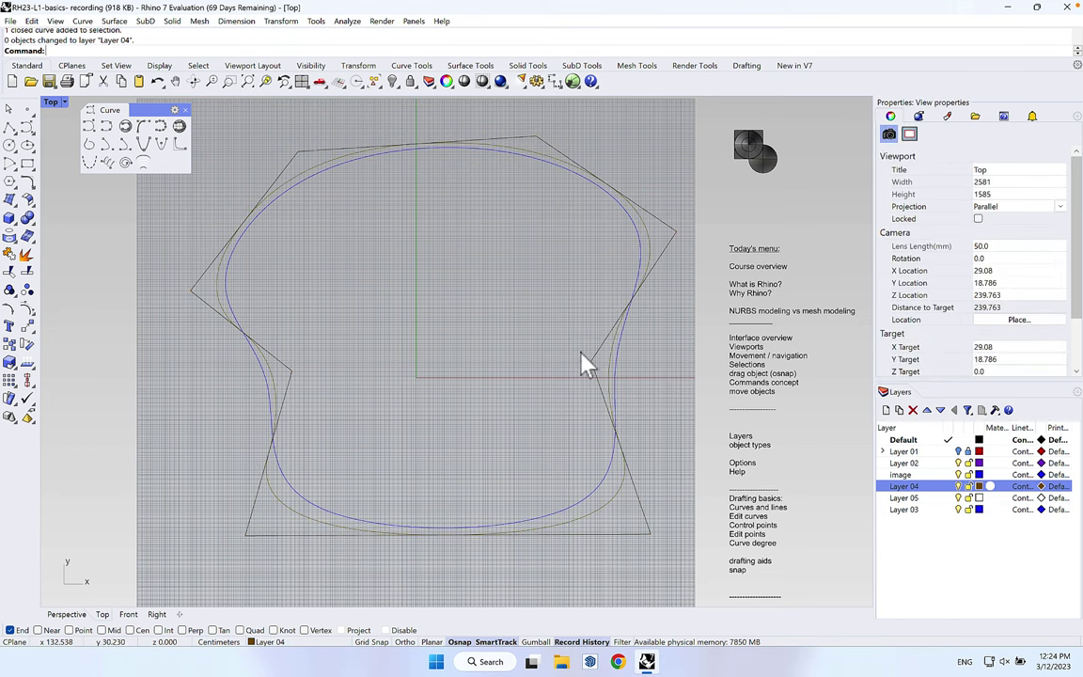
- Set Layer 04's color to Red and undo the last reordering of the layers
left_click(979, 486)
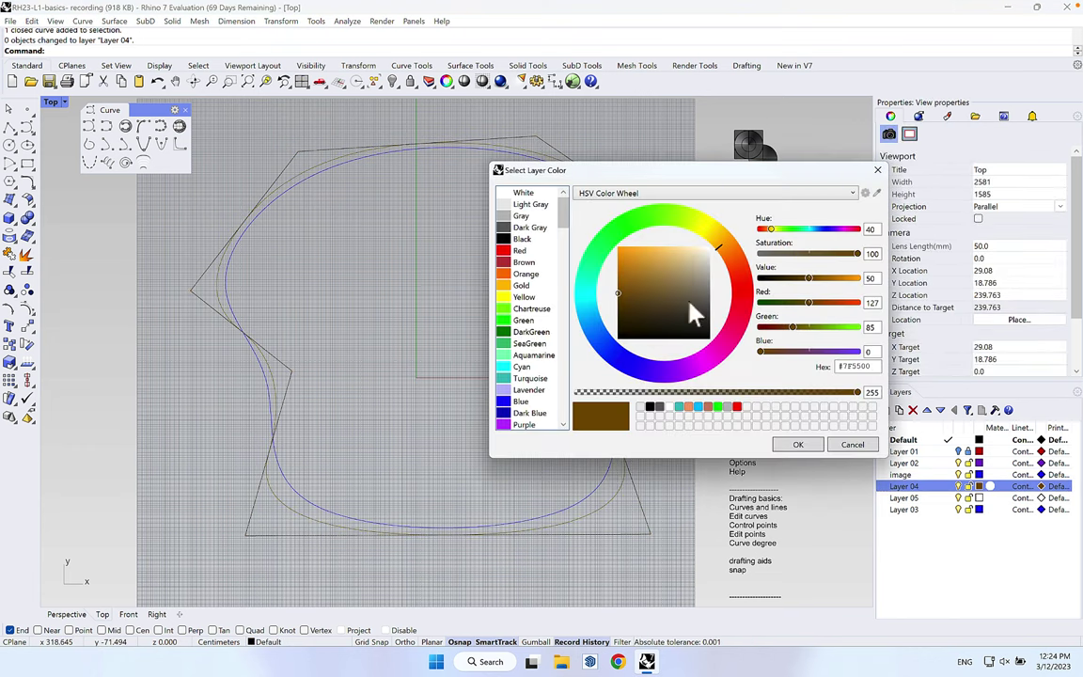
left_click(513, 250)
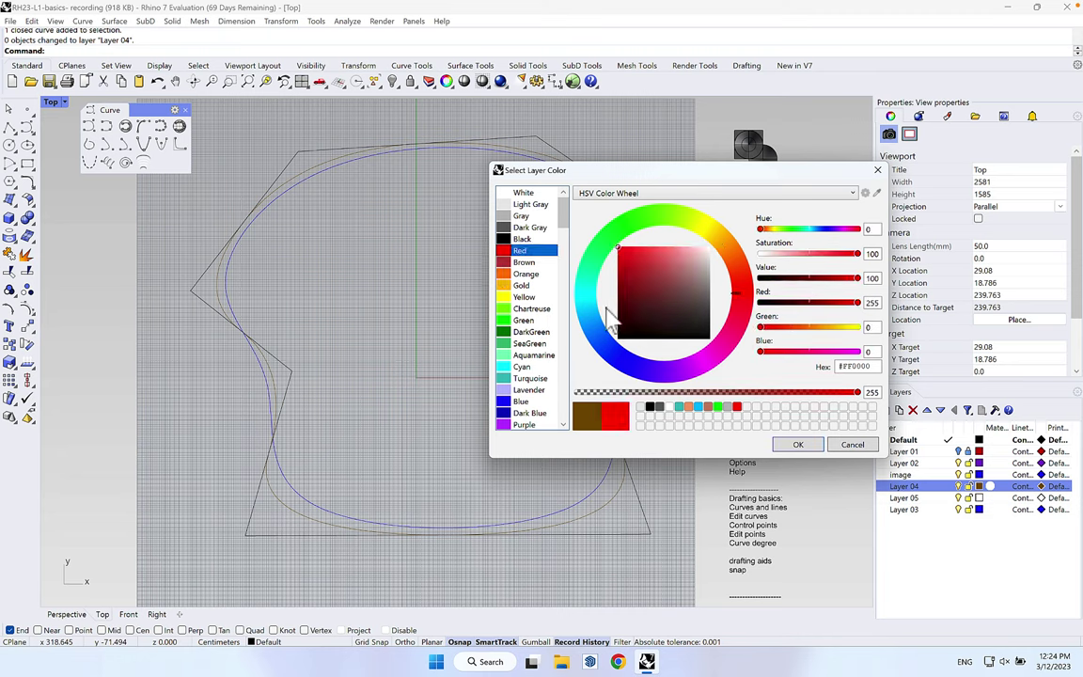
left_click(798, 445)
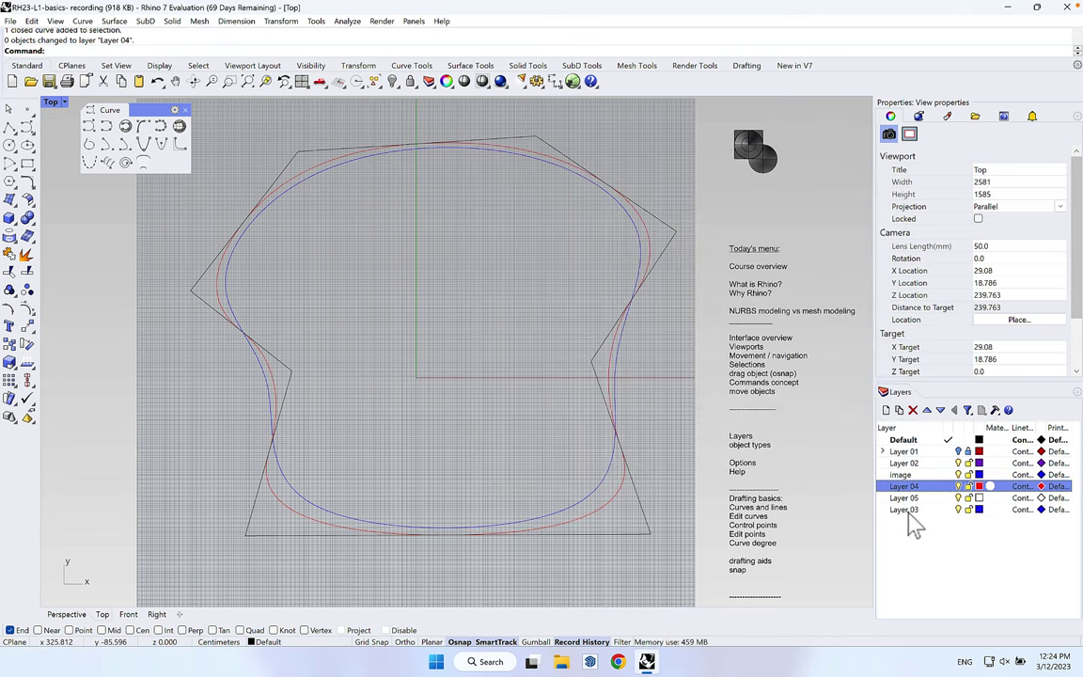
key("ctrl+z")
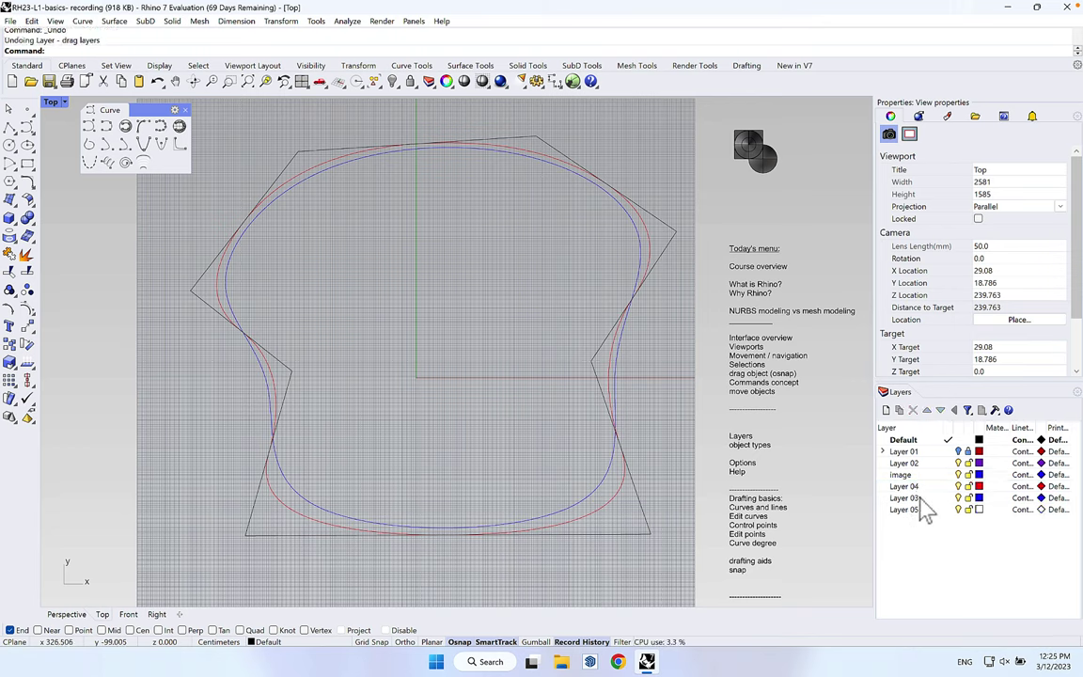
- Set Layer 05's color to Orange
left_click(979, 511)
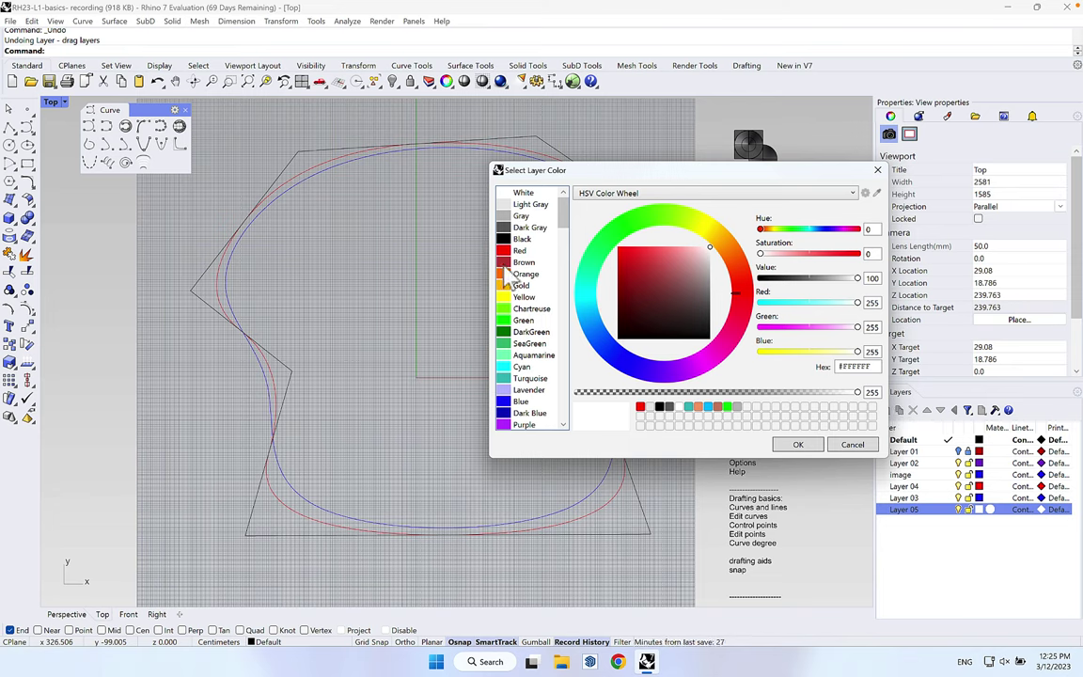
left_click(504, 274)
left_click(797, 444)
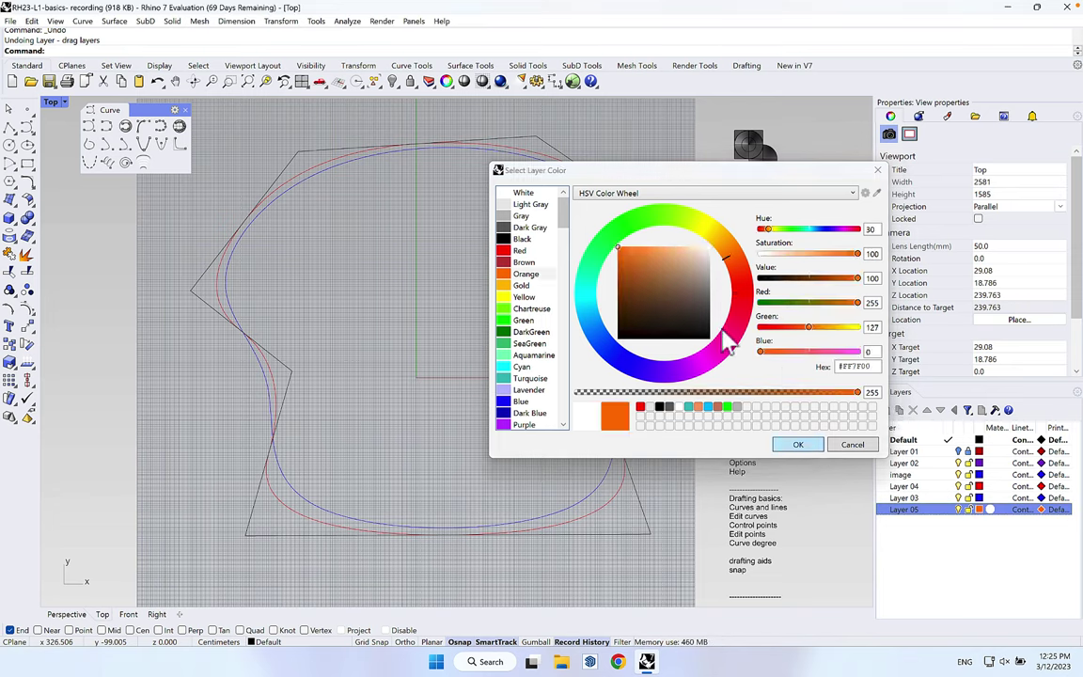
- Assign the closed angular polyline to Layer 05 and clear the selection
left_click(550, 148)
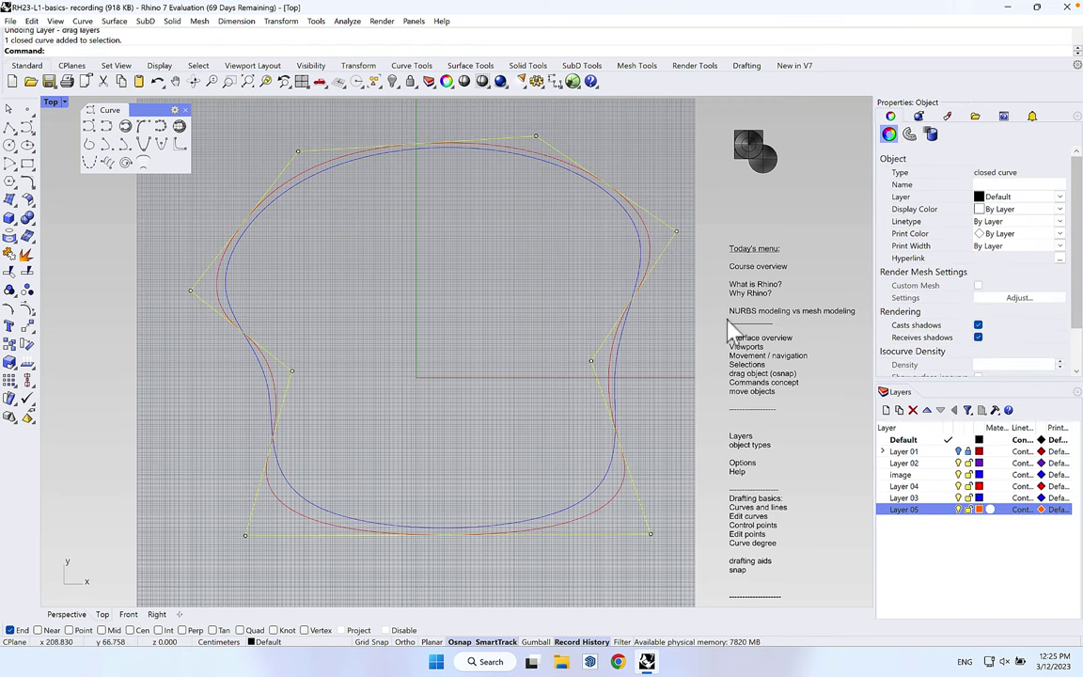
left_click(1061, 197)
left_click(1003, 281)
left_click(601, 157)
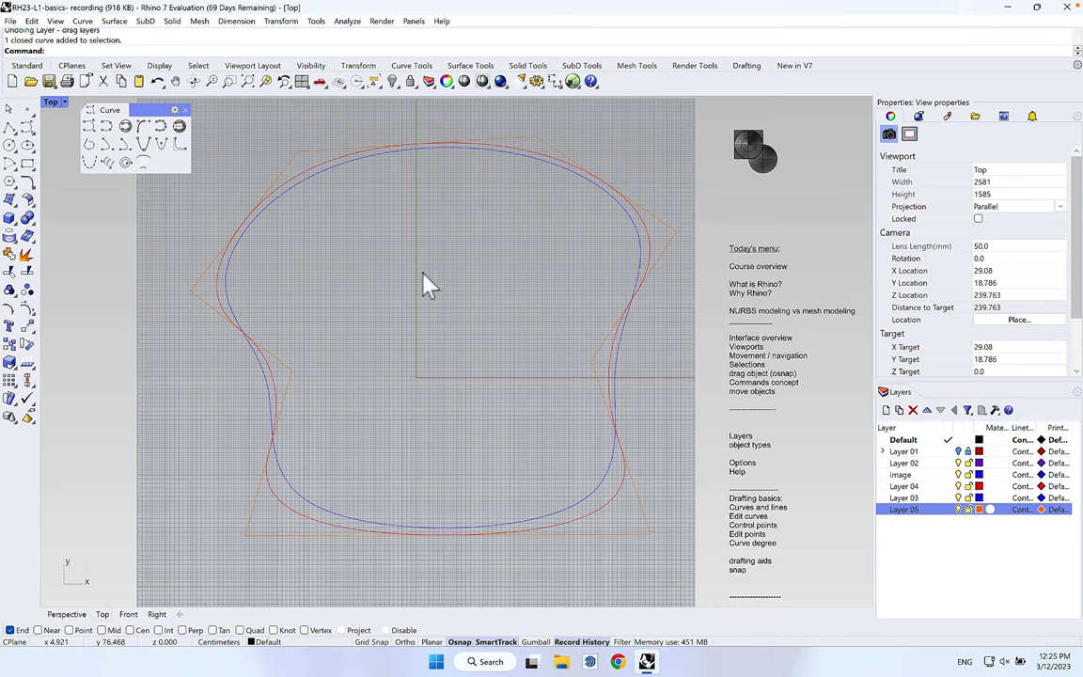
- Draw a closed control-point curve of degree 1 with its points snapped to the polyline's vertices
right_click_drag(423, 273, 432, 264)
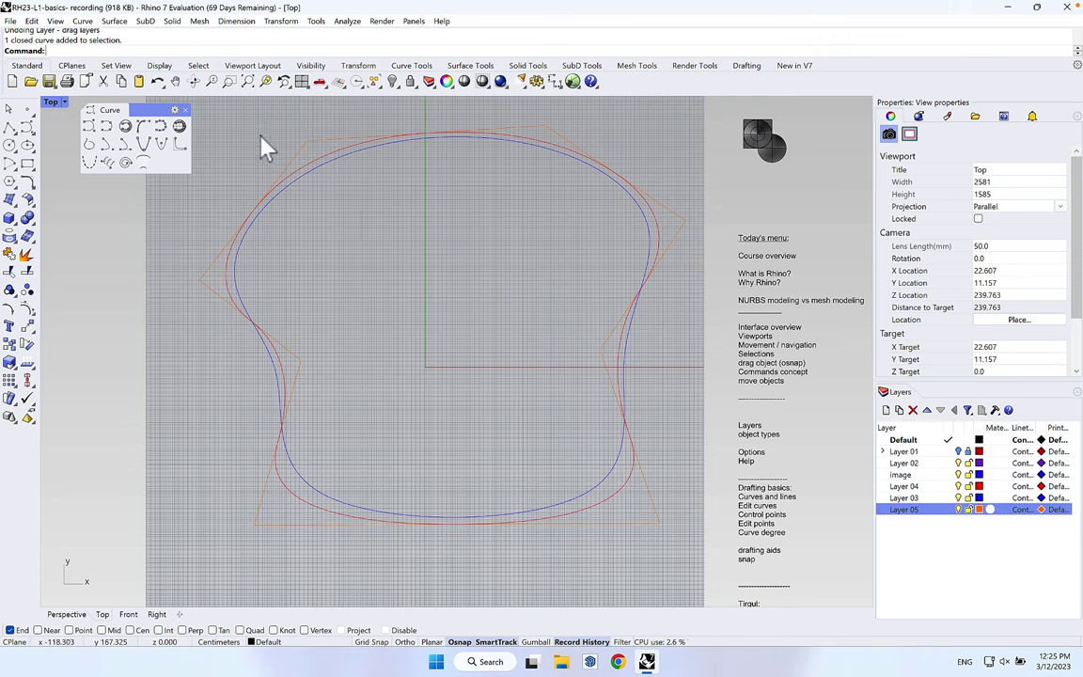
left_click(91, 128)
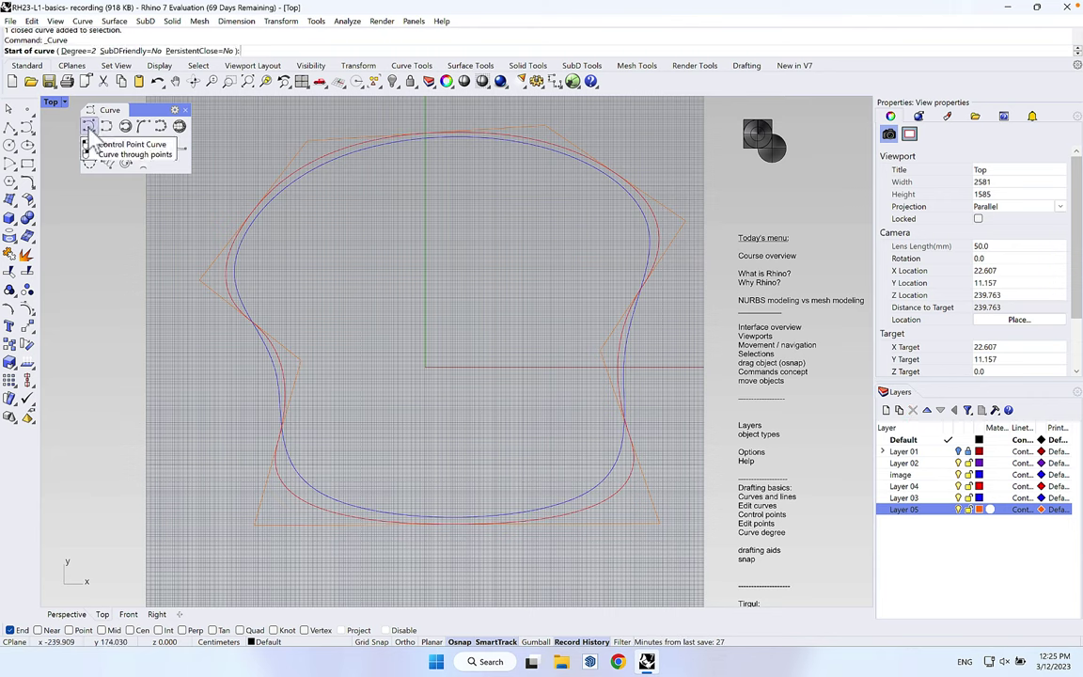
left_click(77, 51)
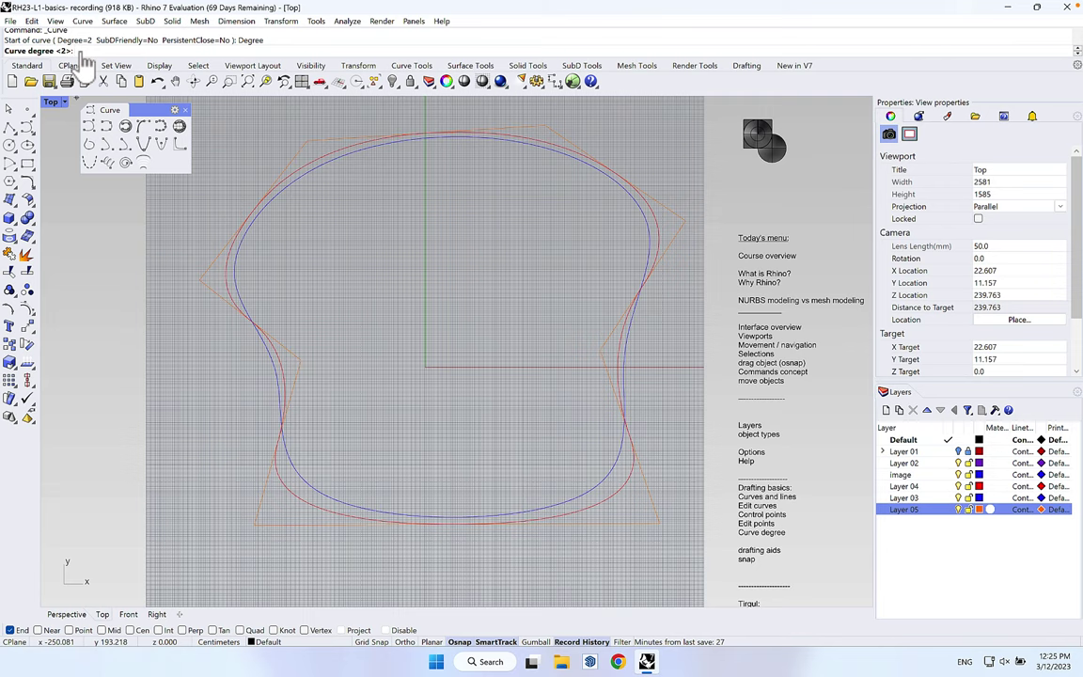
type("1")
key("Return")
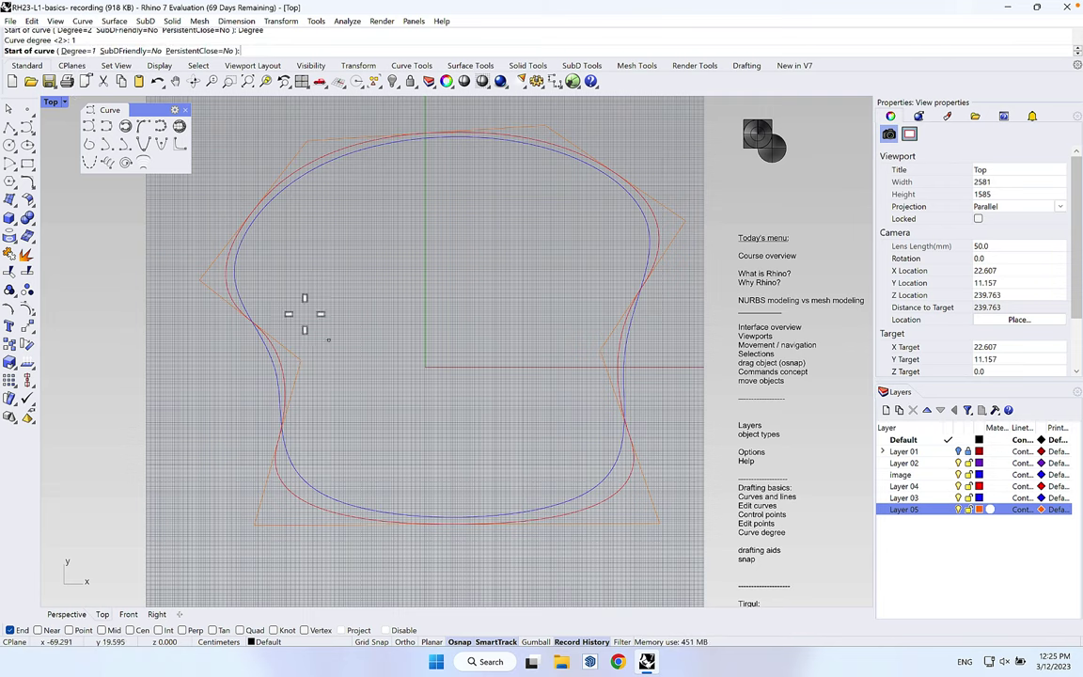
left_click(199, 279)
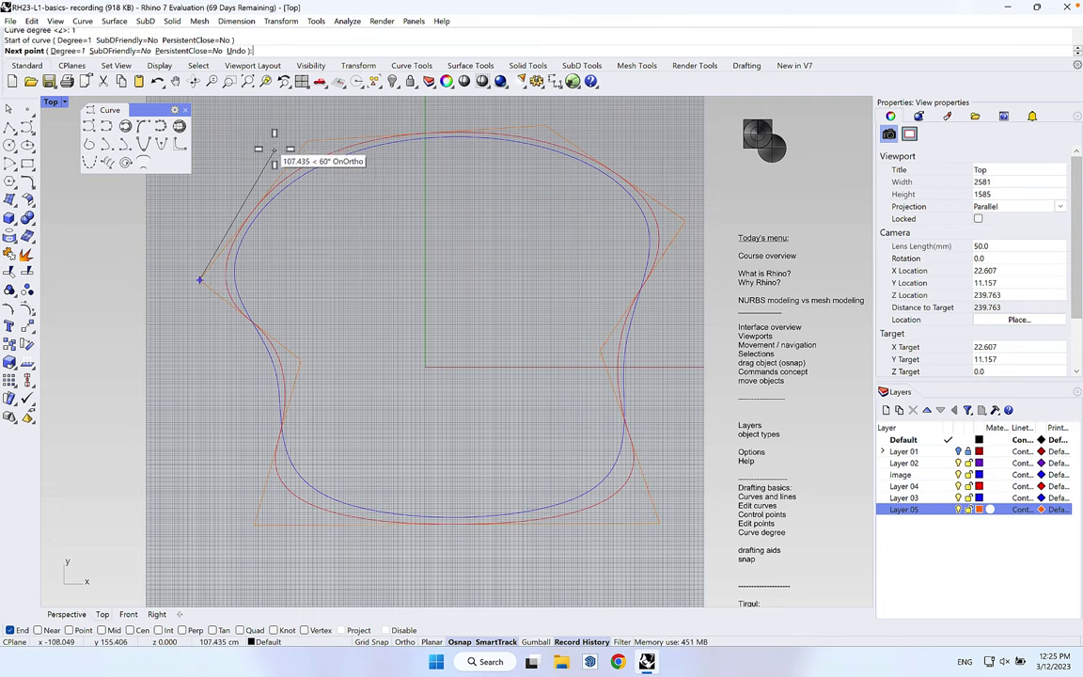
left_click(306, 141)
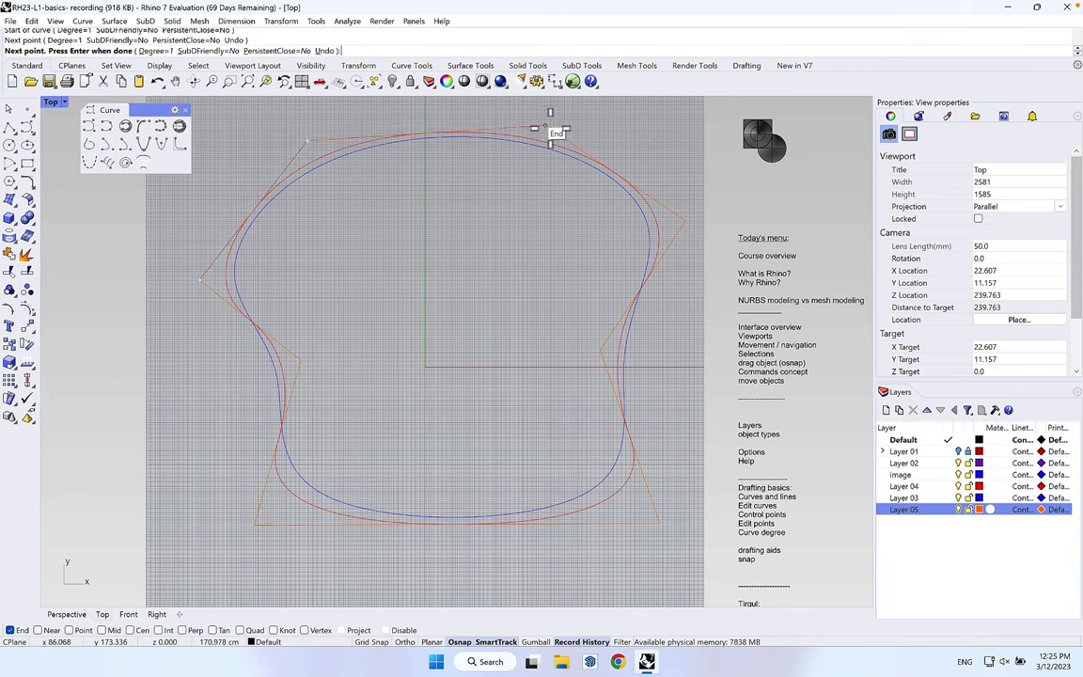
left_click(546, 125)
left_click(300, 362)
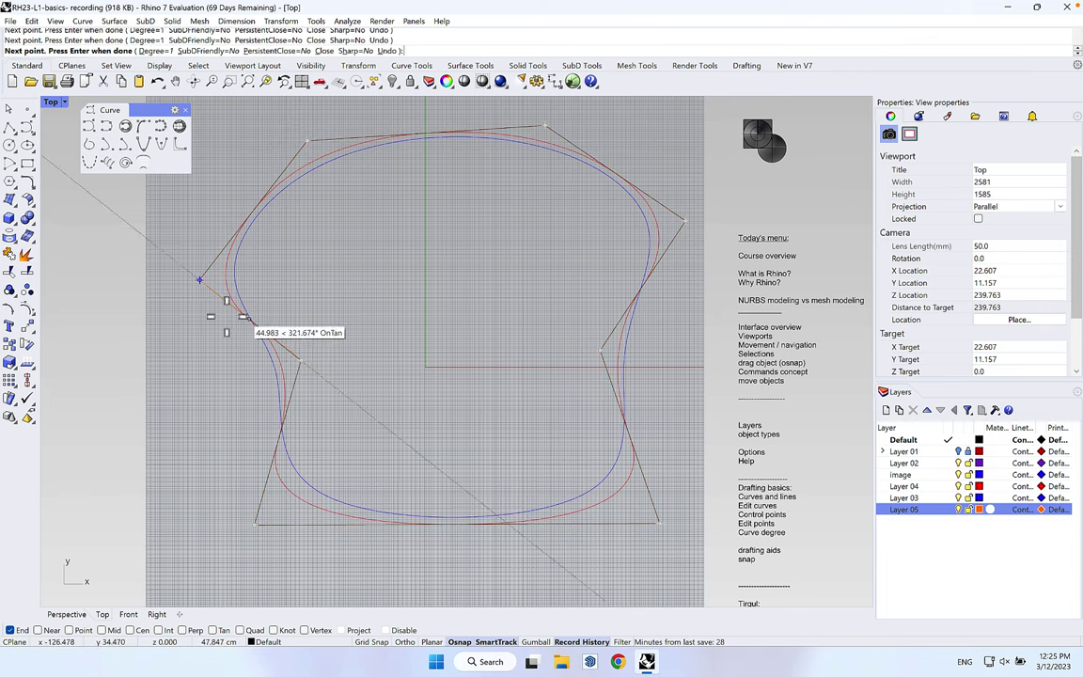
left_click(201, 279)
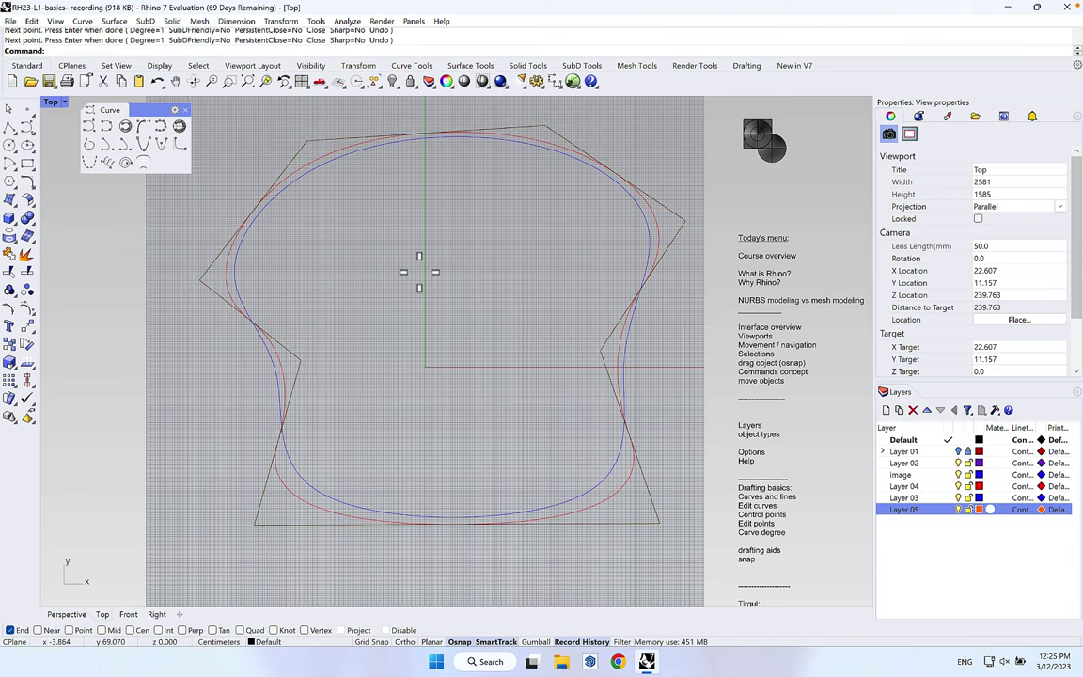
- Pick the black degree 1 curve from the overlapping outlines to examine its control points against the orange polyline, then clear the selection
left_click(582, 148)
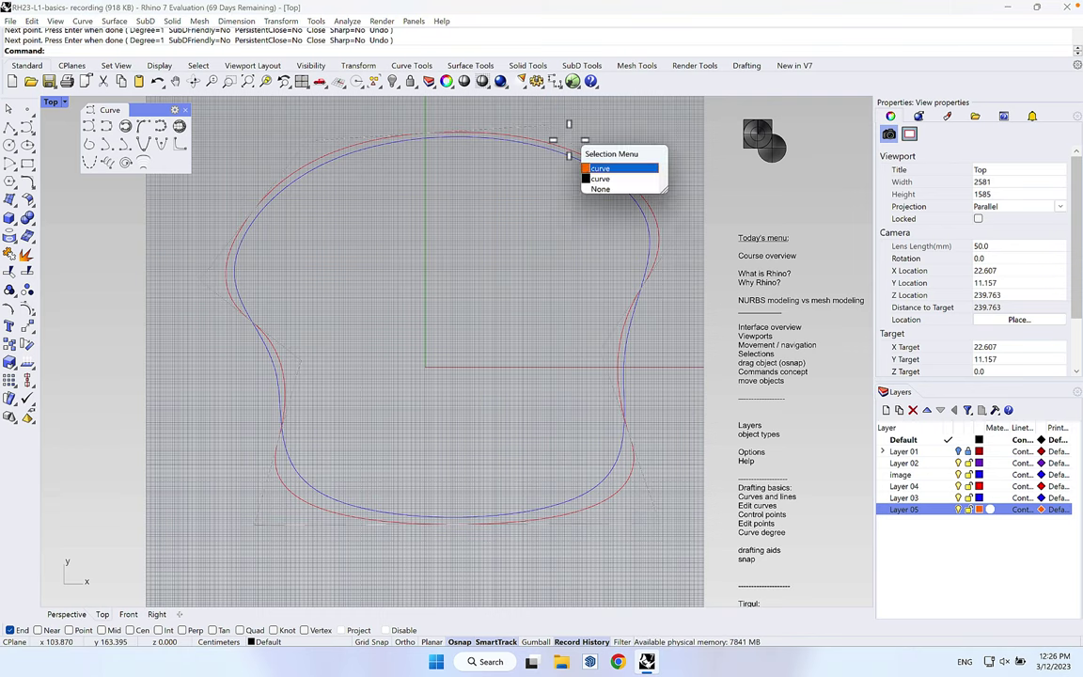
left_click(593, 181)
key("Escape")
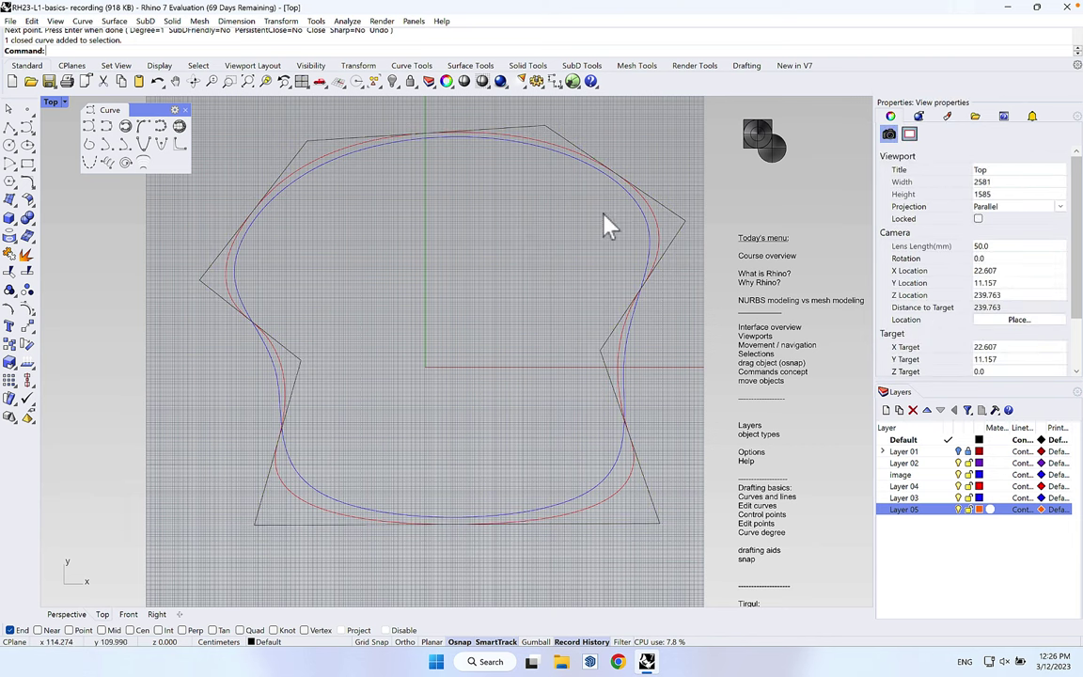
left_click(683, 247)
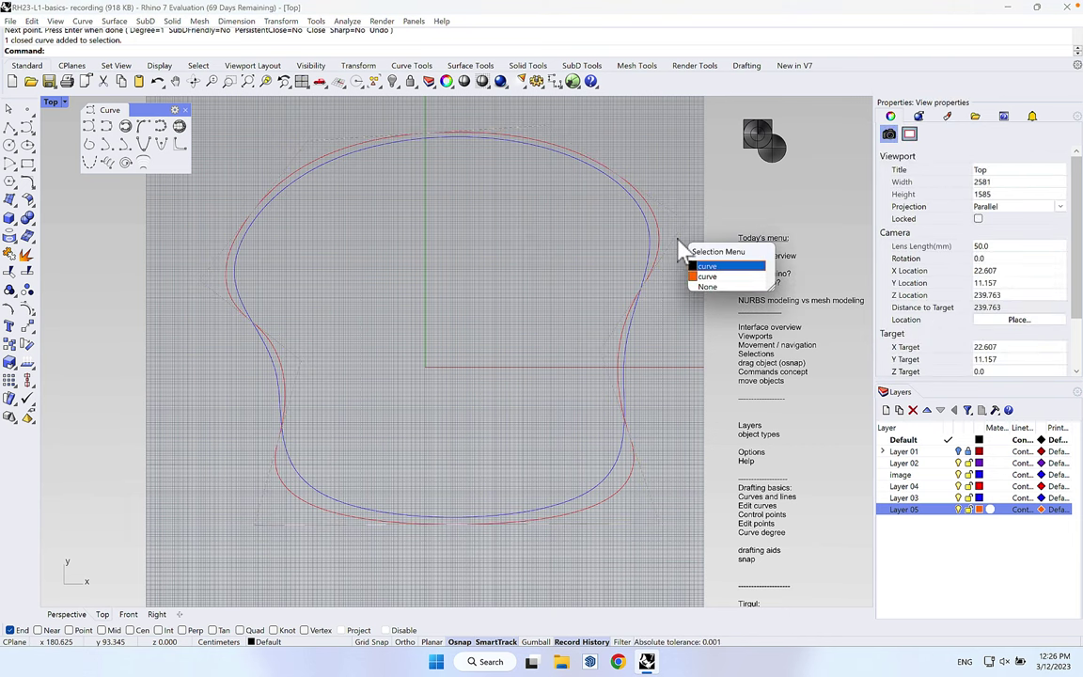
left_click(562, 268)
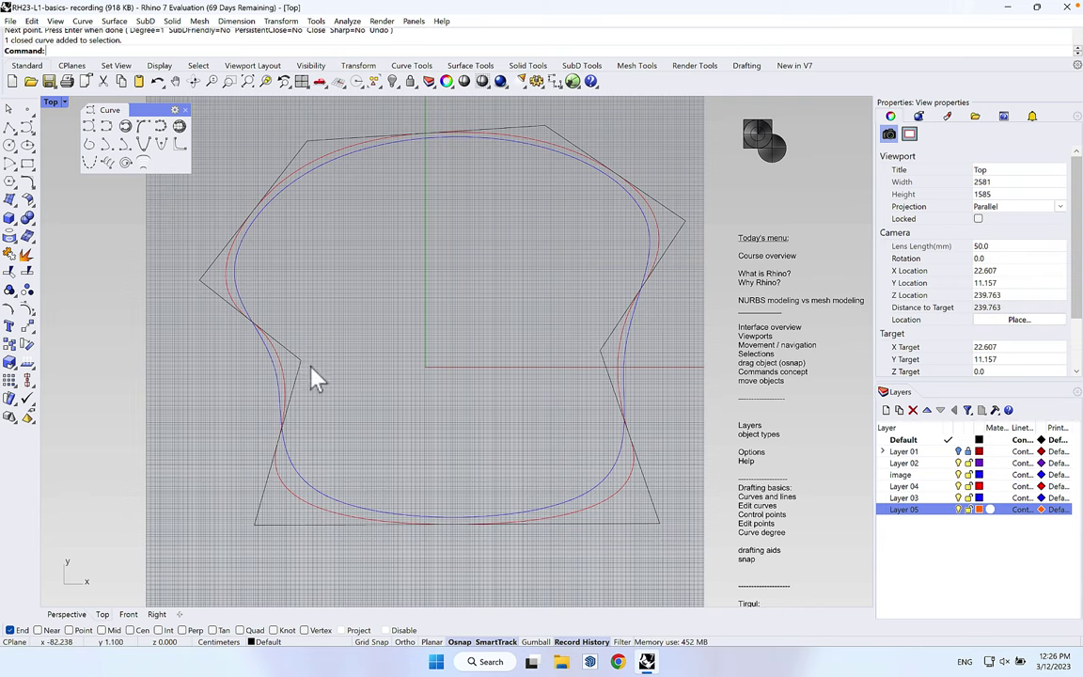
left_click(313, 150)
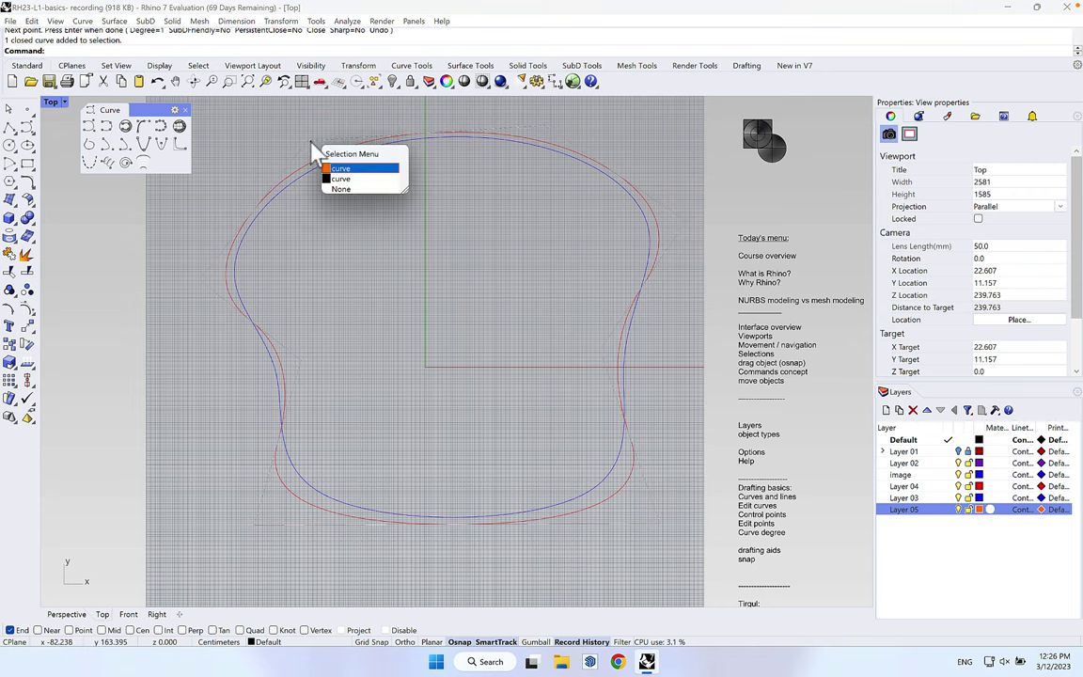
left_click(351, 180)
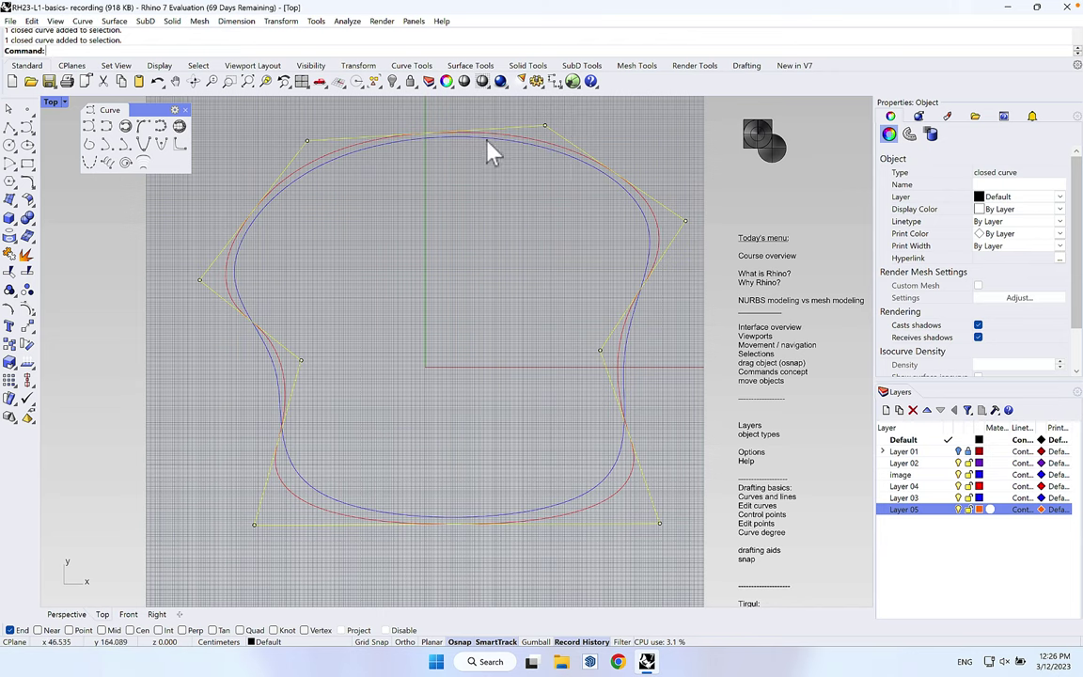
left_click(470, 209)
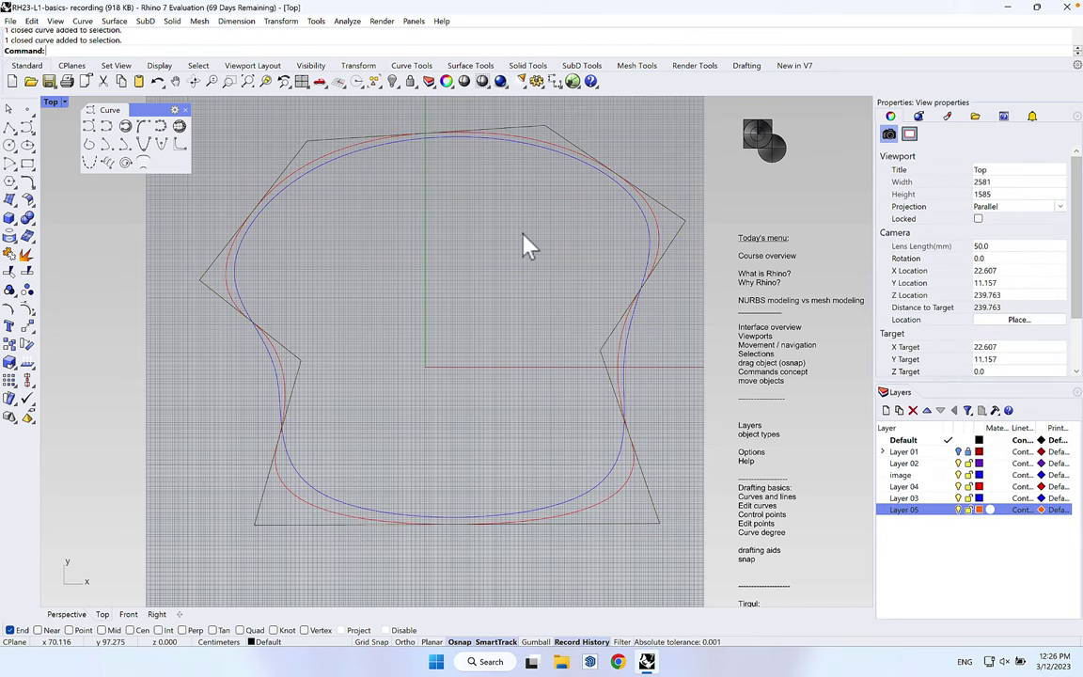
- Draw a closed control-point curve of degree 5 through the polyline's vertices, undoing and re-placing the misplaced second point
left_click(90, 126)
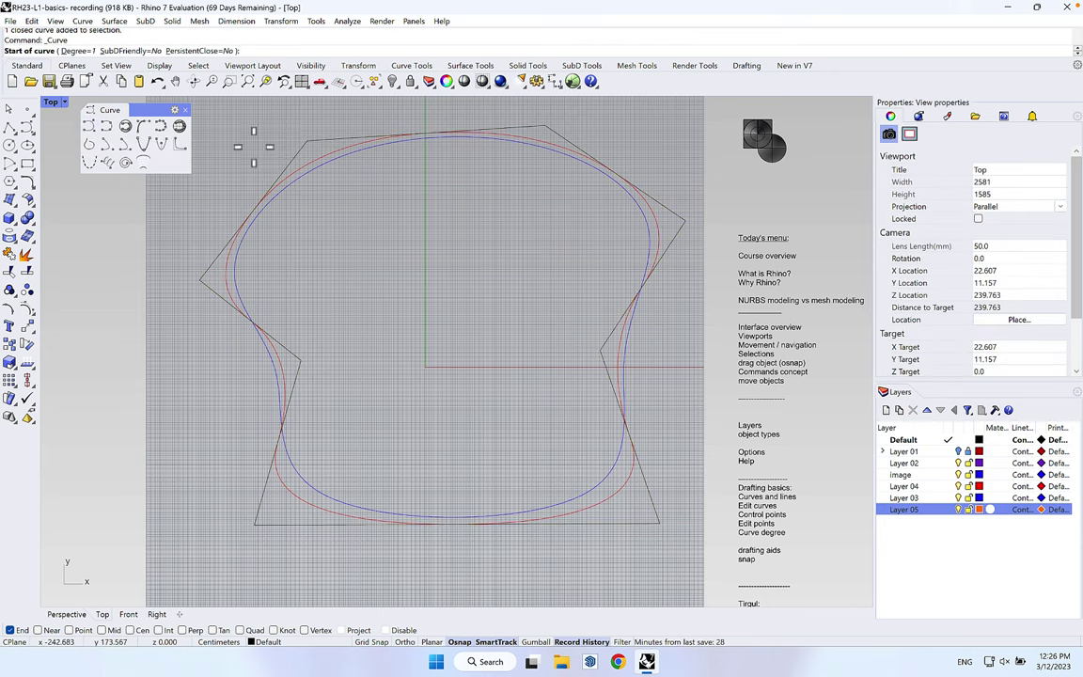
left_click(76, 51)
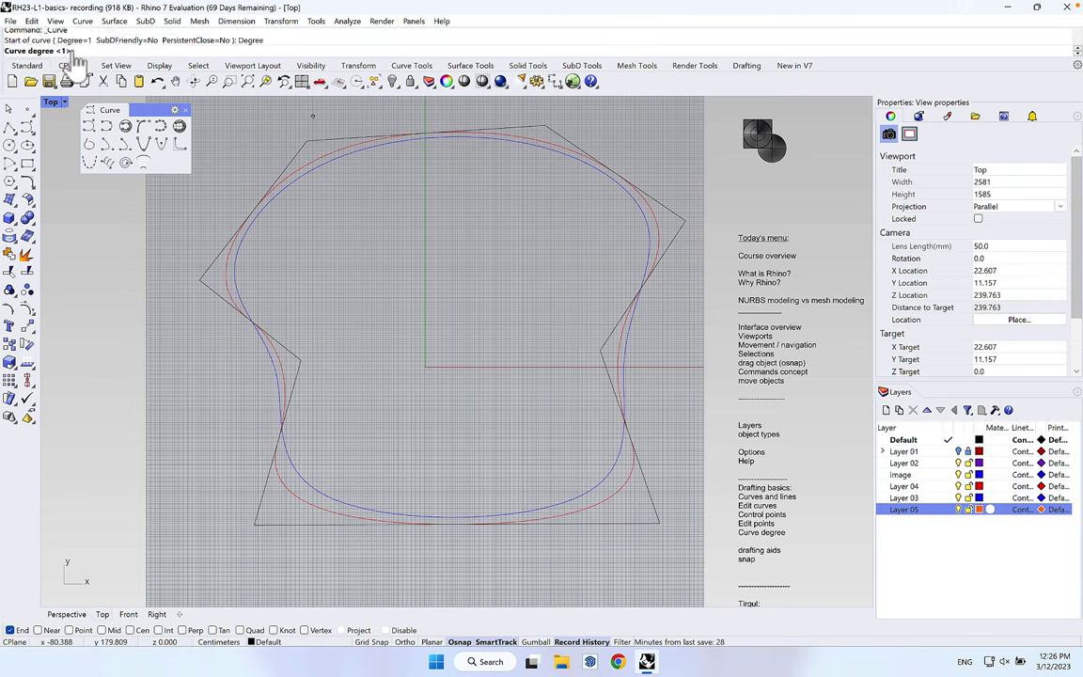
type("5")
key("Return")
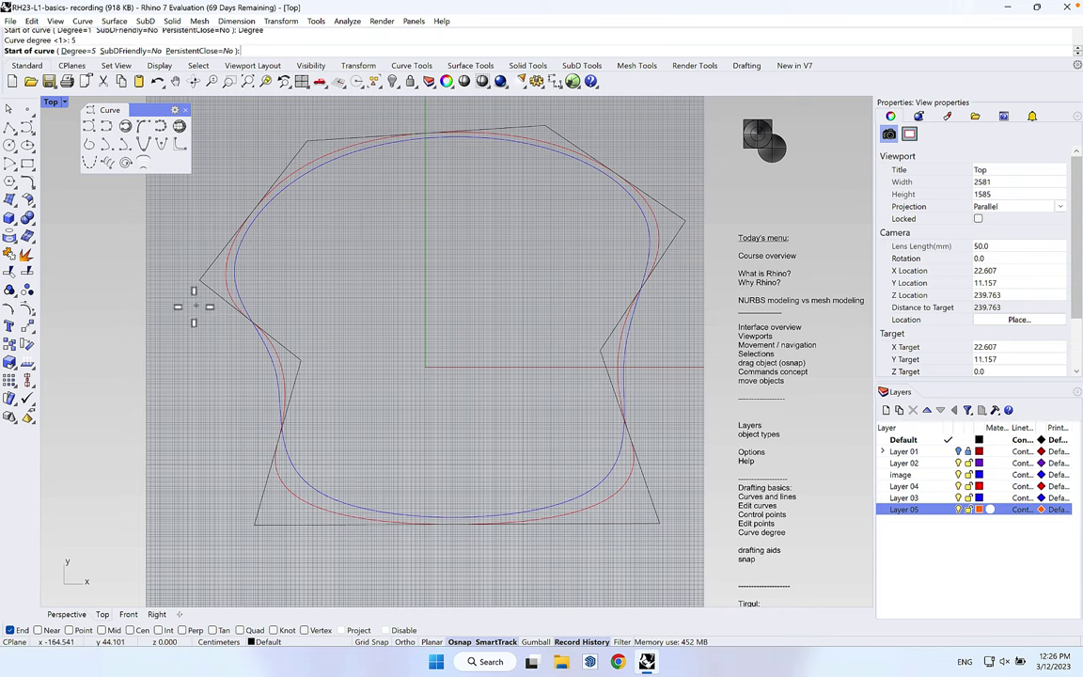
left_click(199, 279)
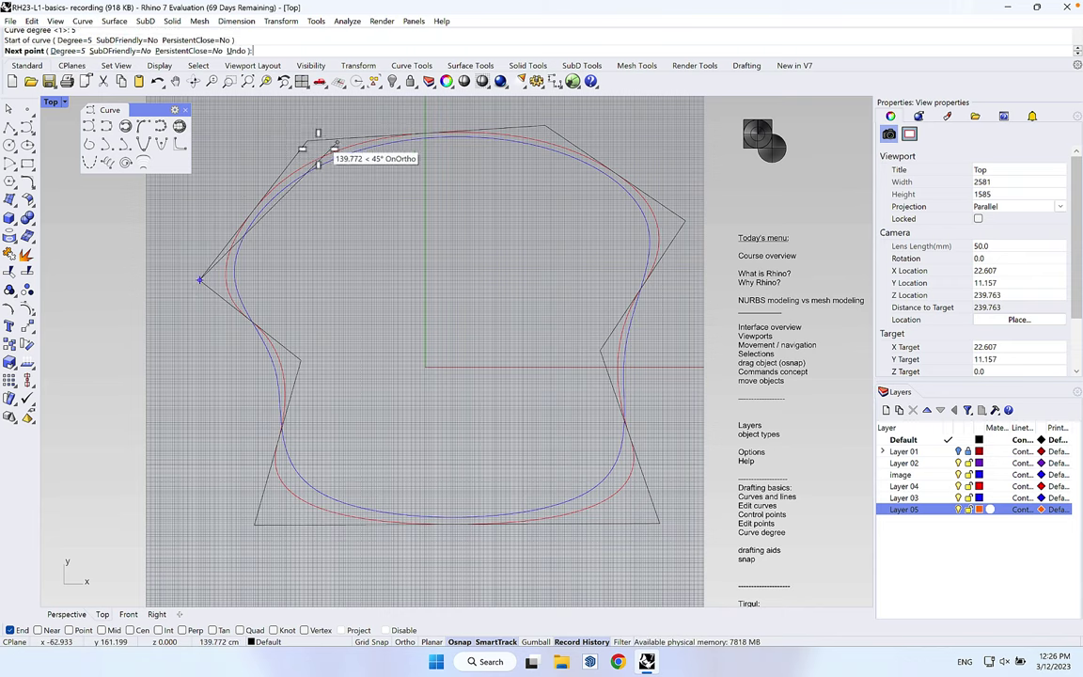
left_click(305, 143)
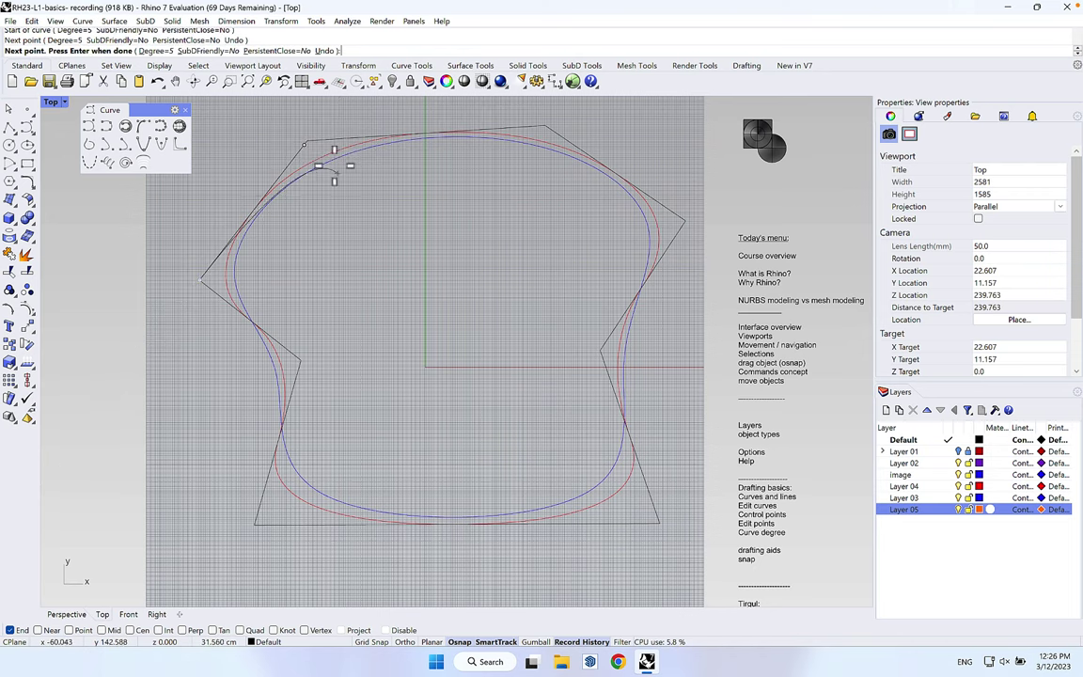
scroll(309, 148, "up", 5)
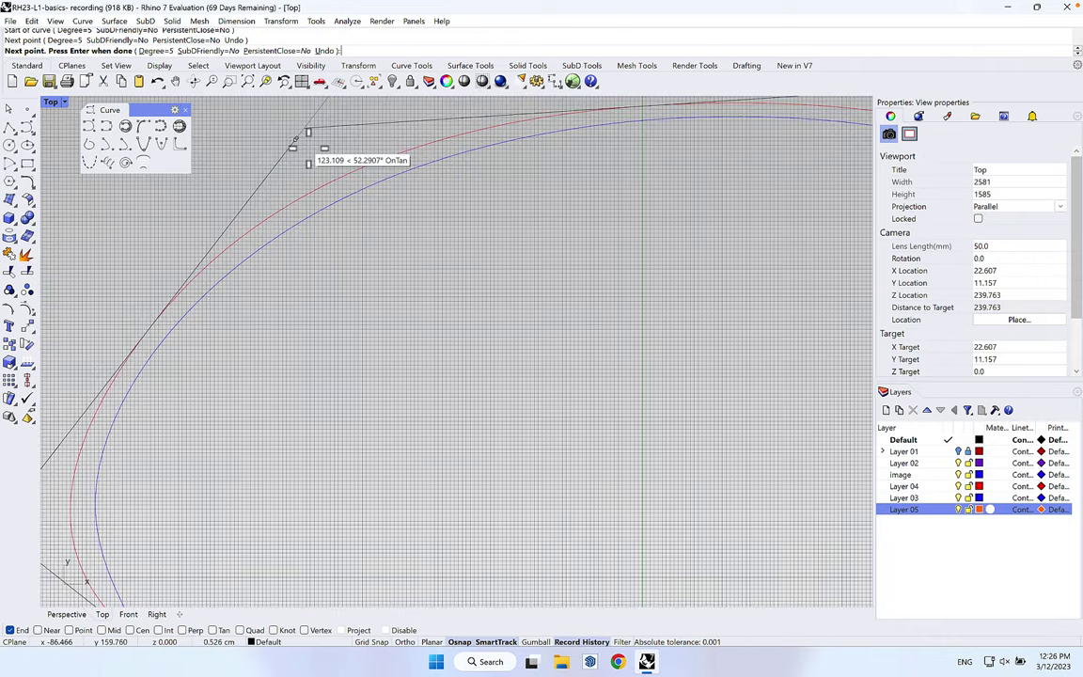
scroll(299, 143, "down", 5)
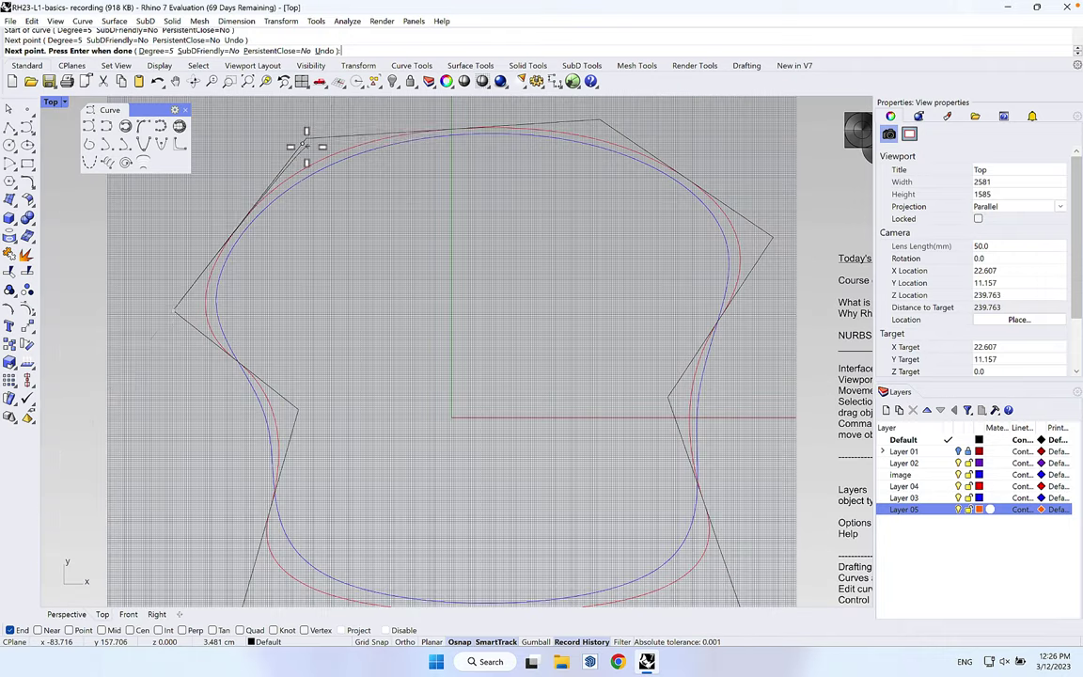
left_click(325, 51)
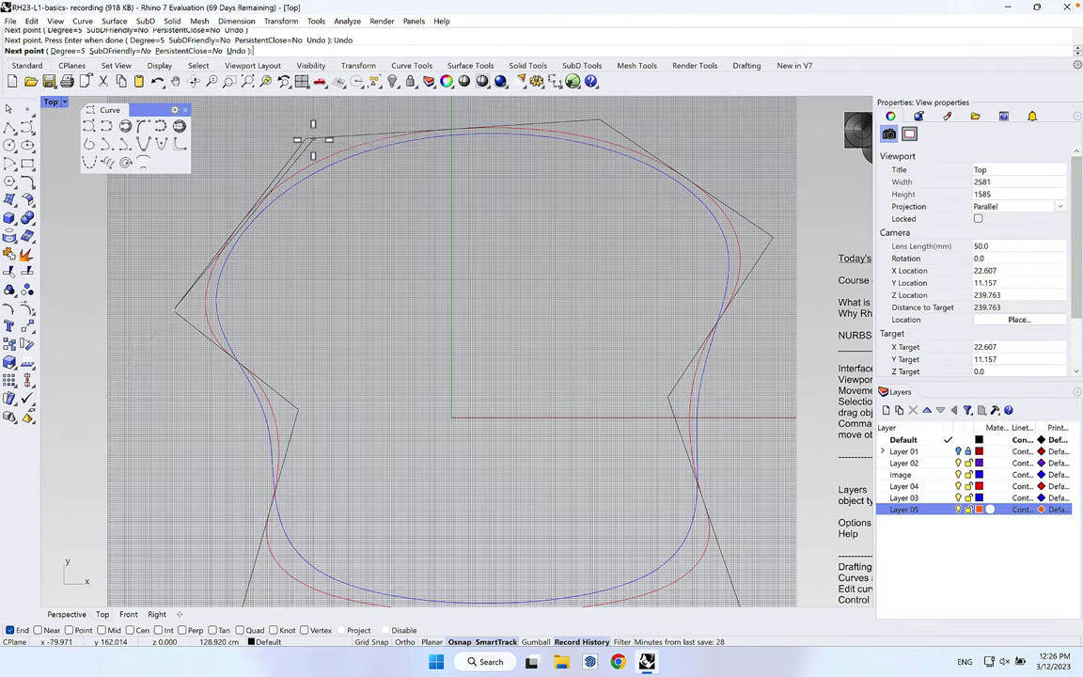
left_click(308, 139)
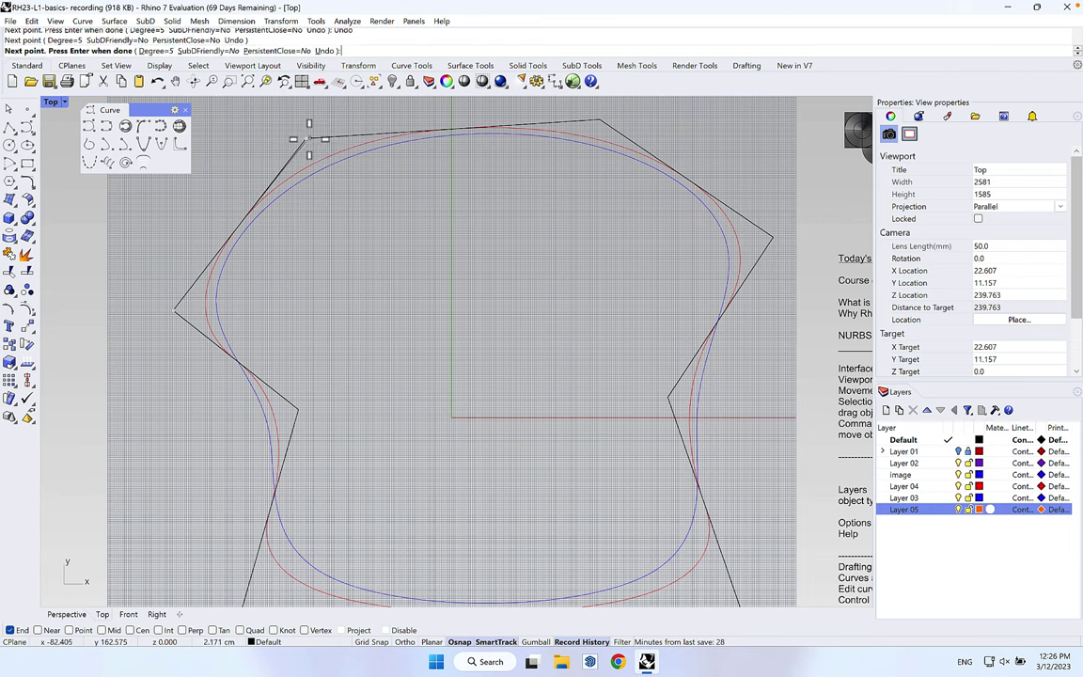
left_click(598, 120)
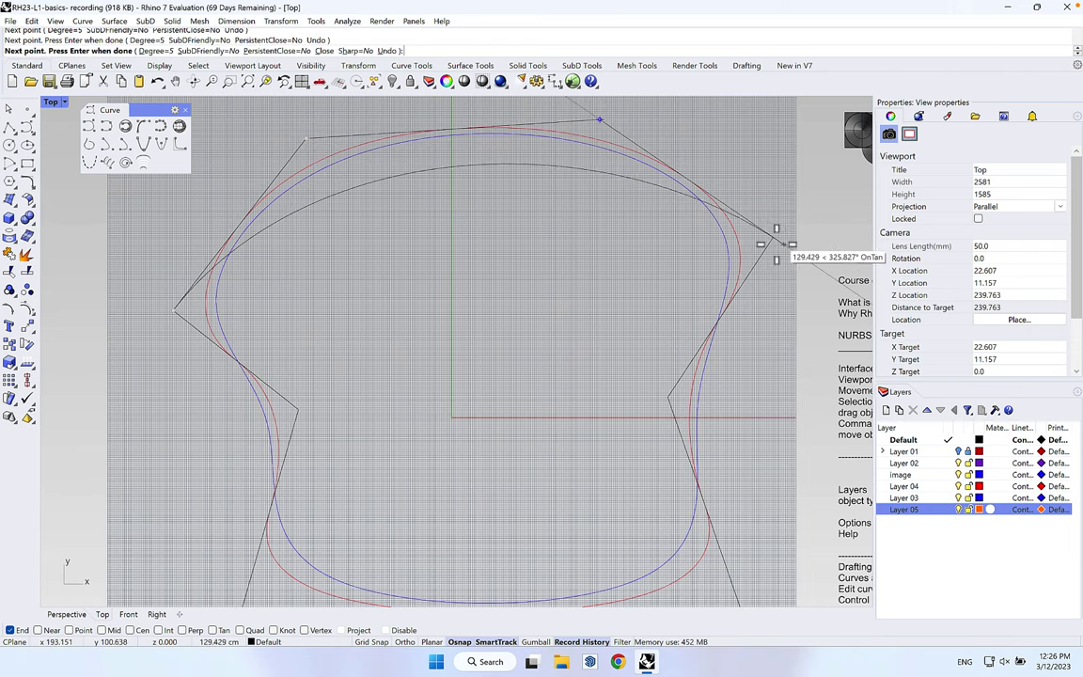
key("Return")
scroll(495, 182, "down", 2)
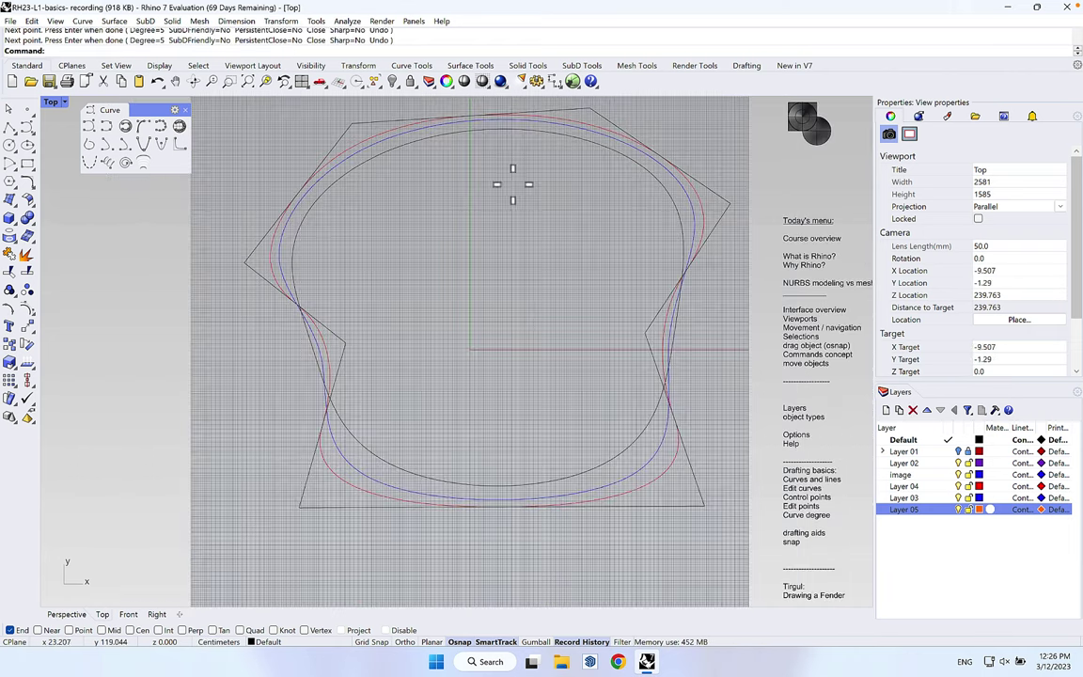
- Select the inner degree 5 curve, the angular outline and the red Layer 04 curve in turn to compare their control points, clearing the selection
left_click(589, 147)
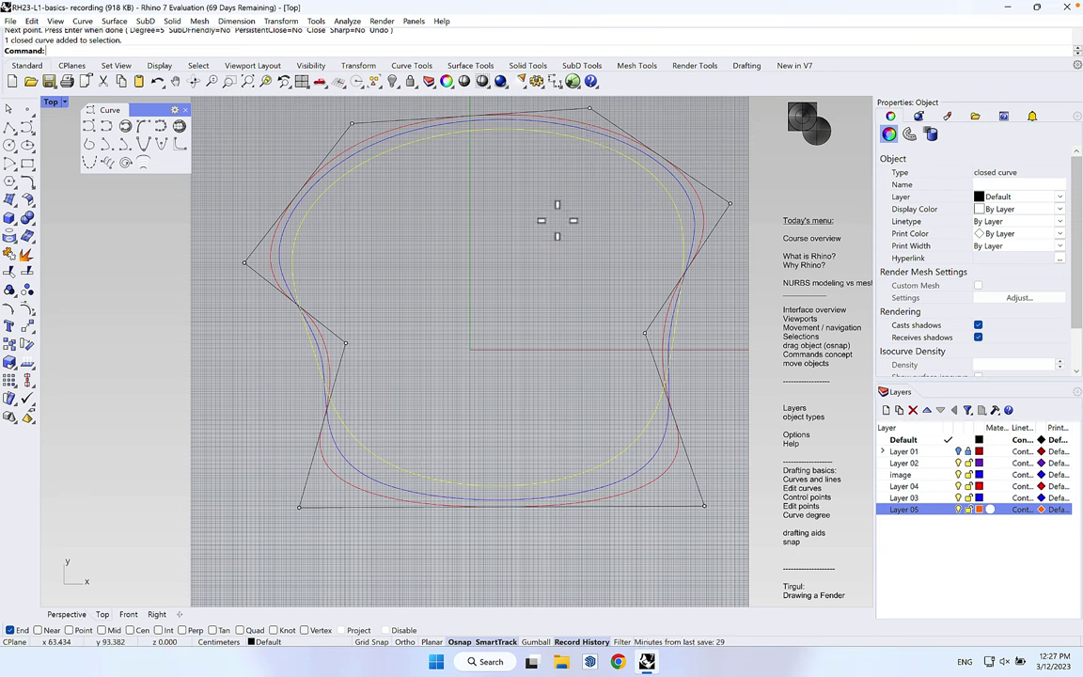
key("Escape")
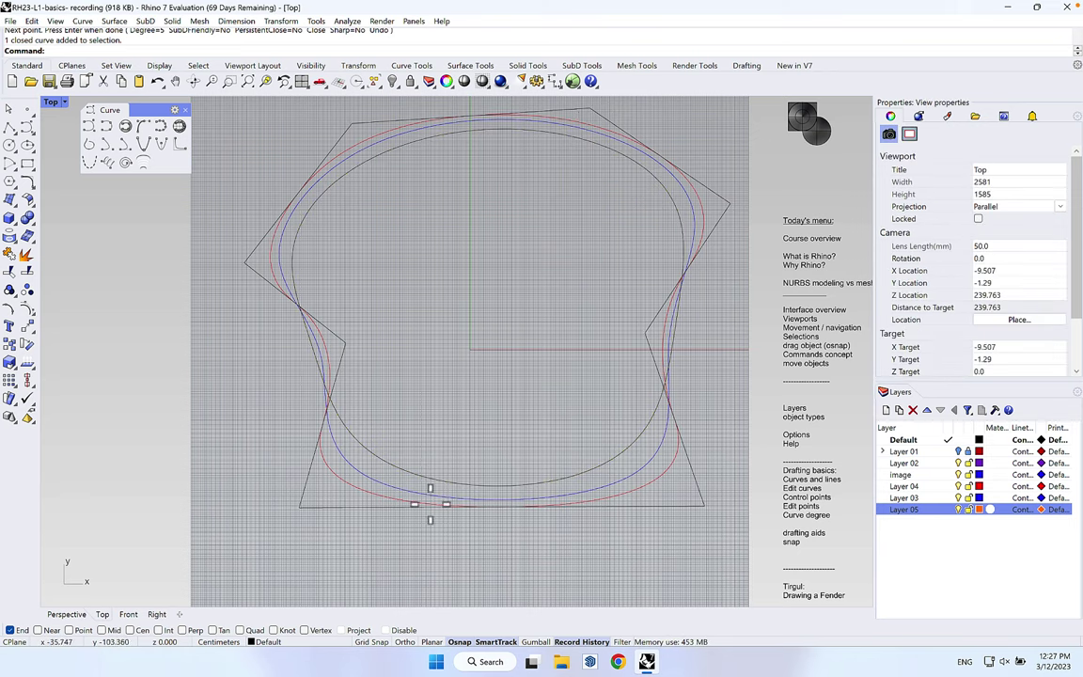
right_click_drag(563, 404, 560, 442)
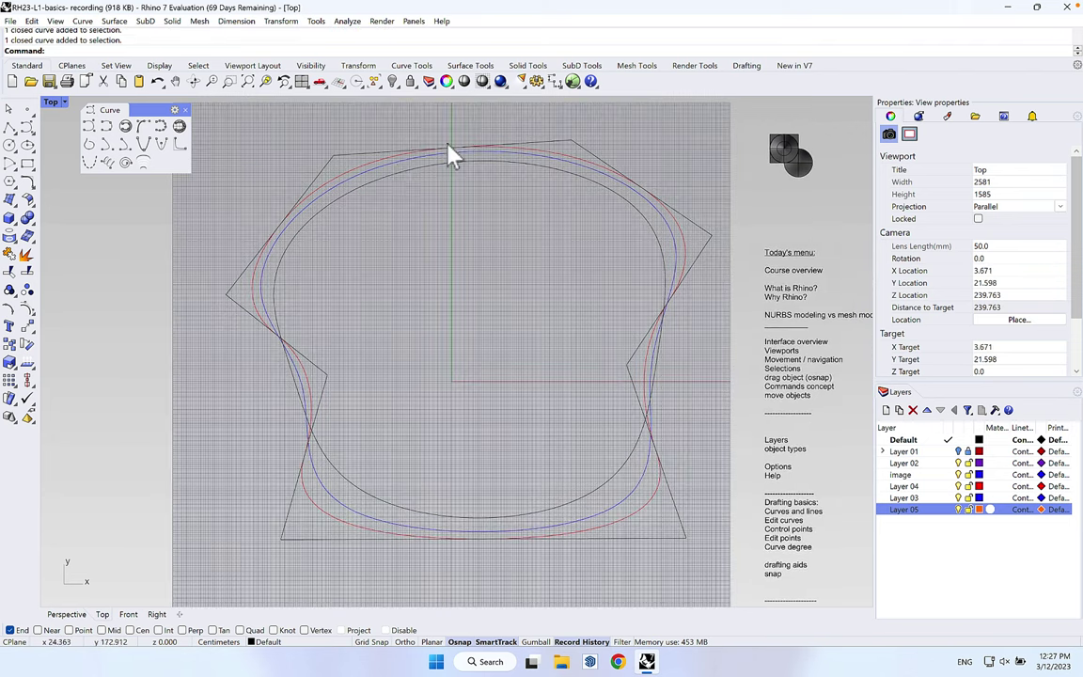
right_click_drag(454, 414, 414, 421)
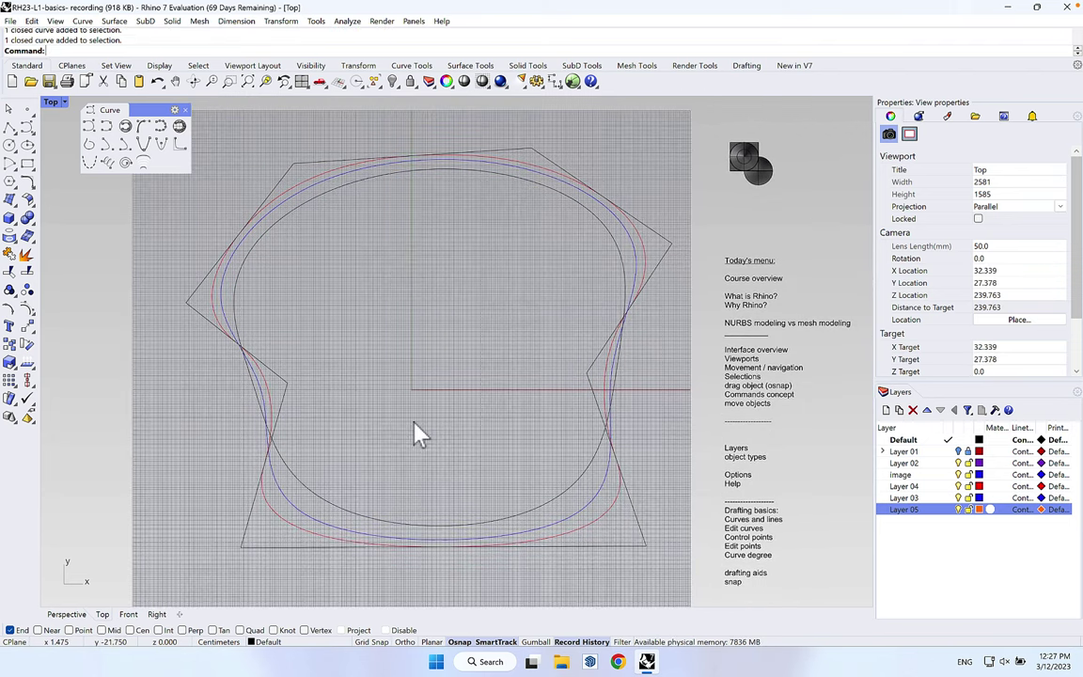
left_click(646, 557)
left_click(664, 591)
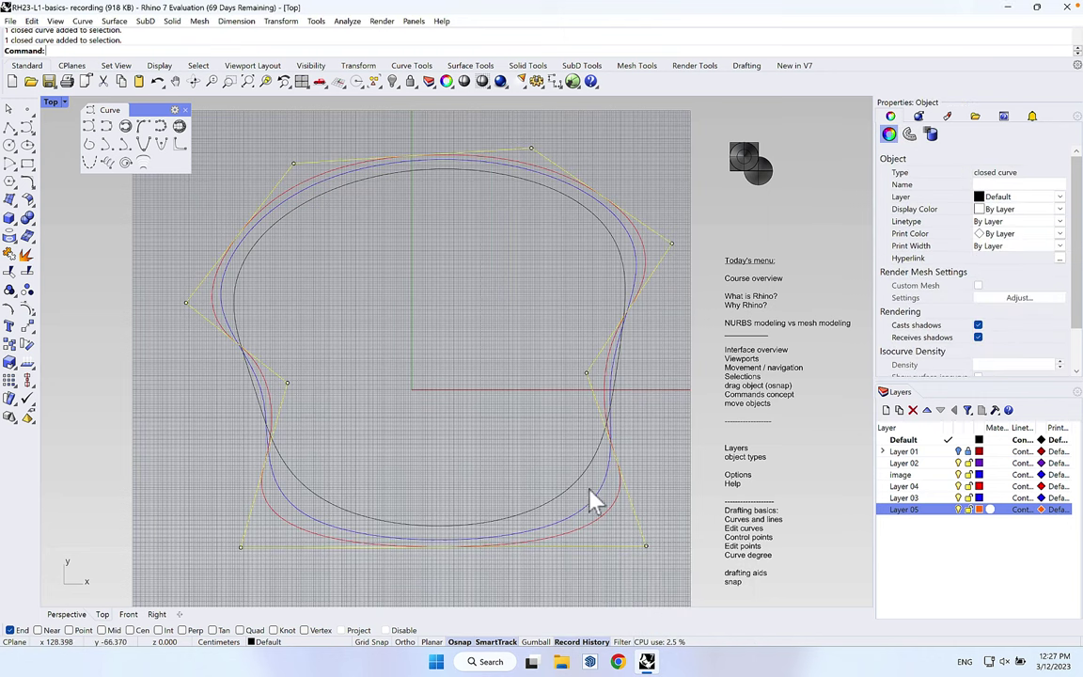
left_click(597, 519)
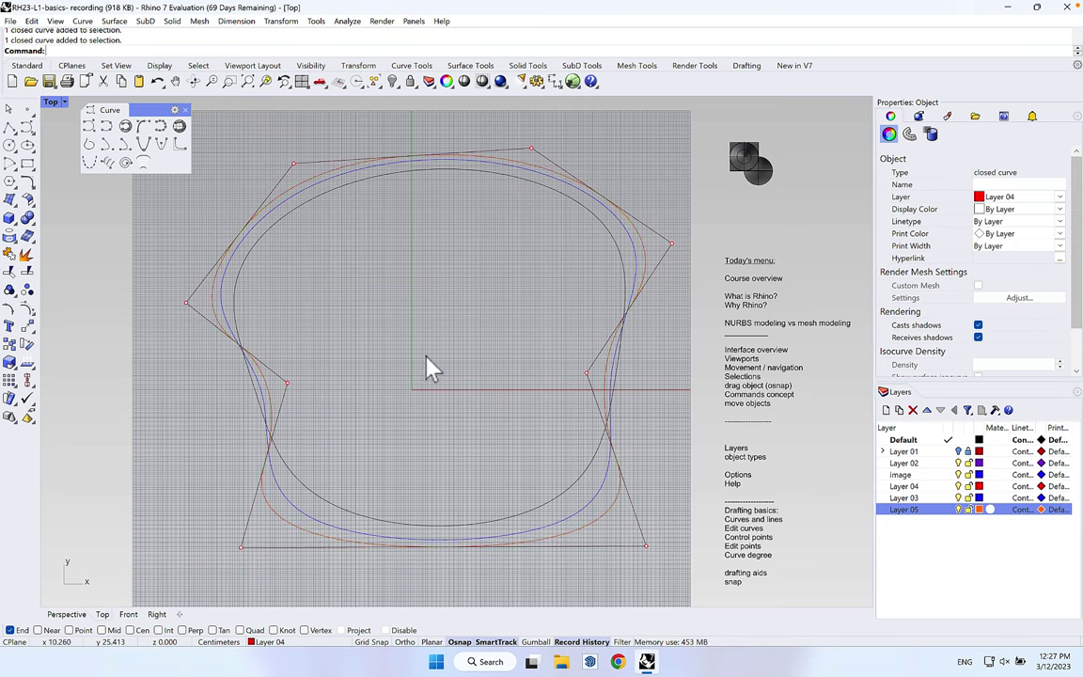
left_click(428, 369)
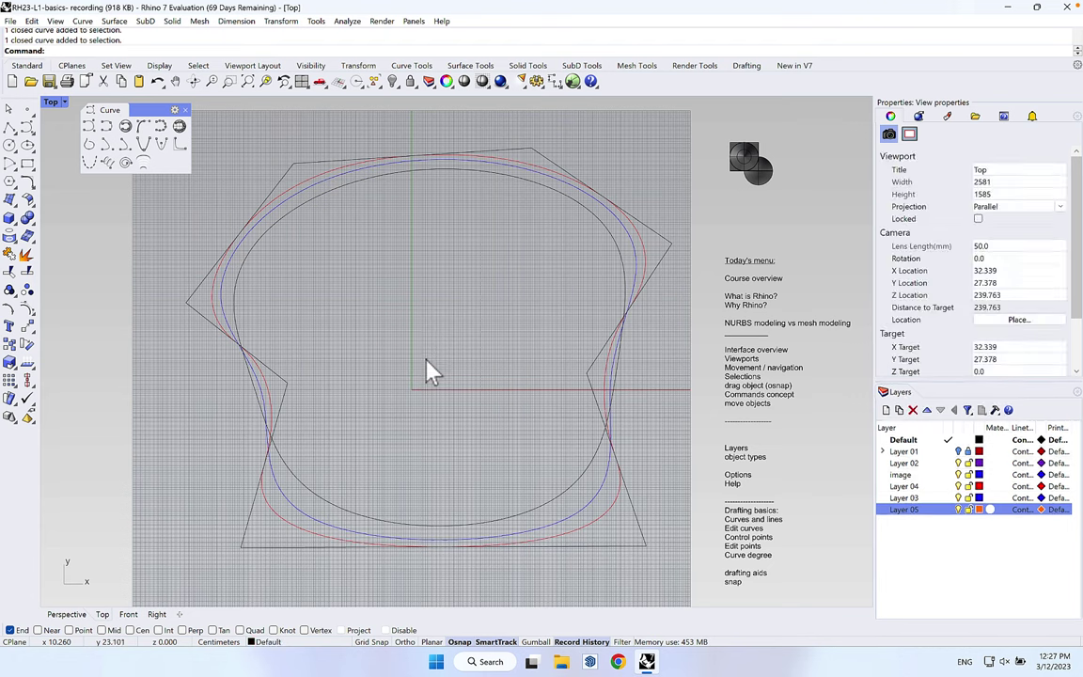
left_click(504, 169)
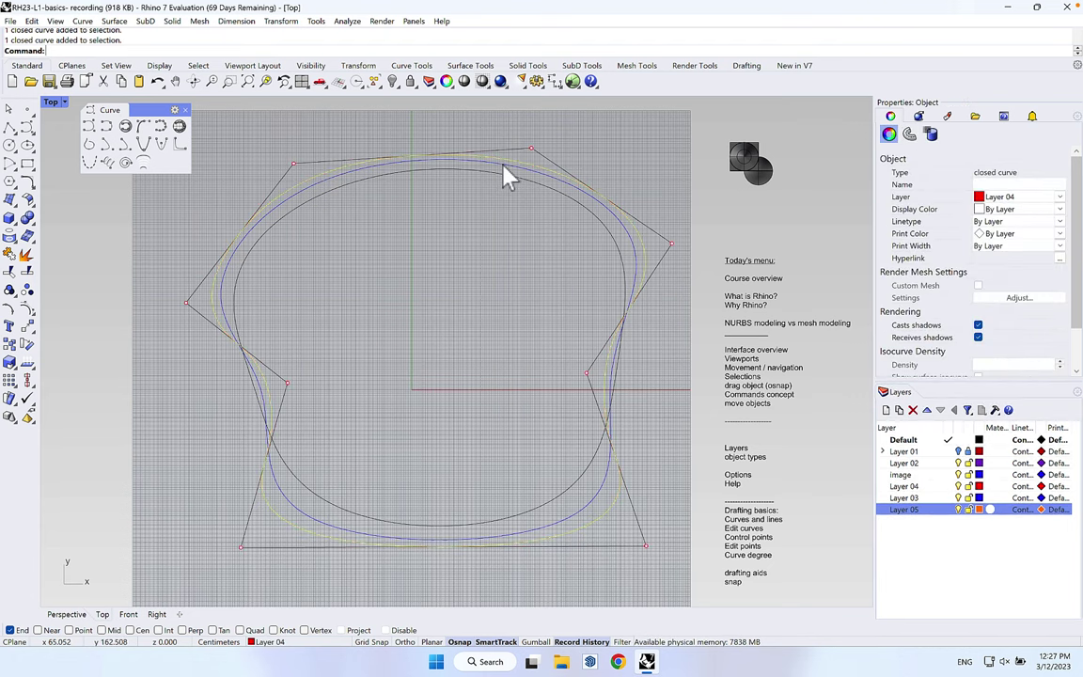
left_click(494, 223)
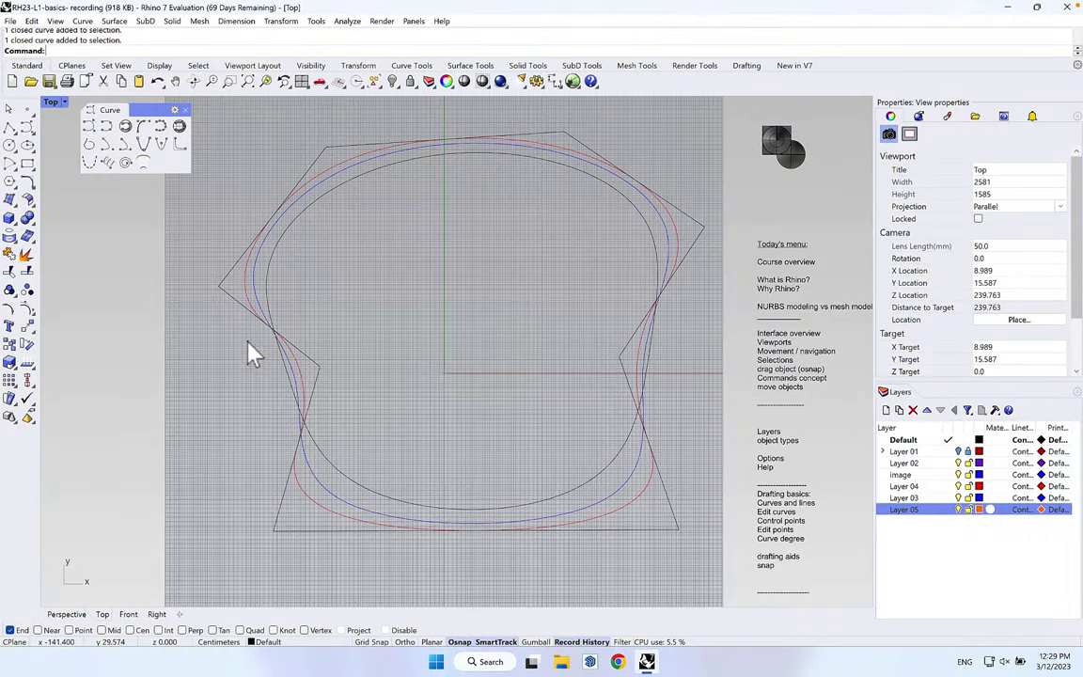
- Float the Circle toolset and draw a circle of radius 40 in the empty area left of the grid, leaving it selected
scroll(585, 381, "down", 3)
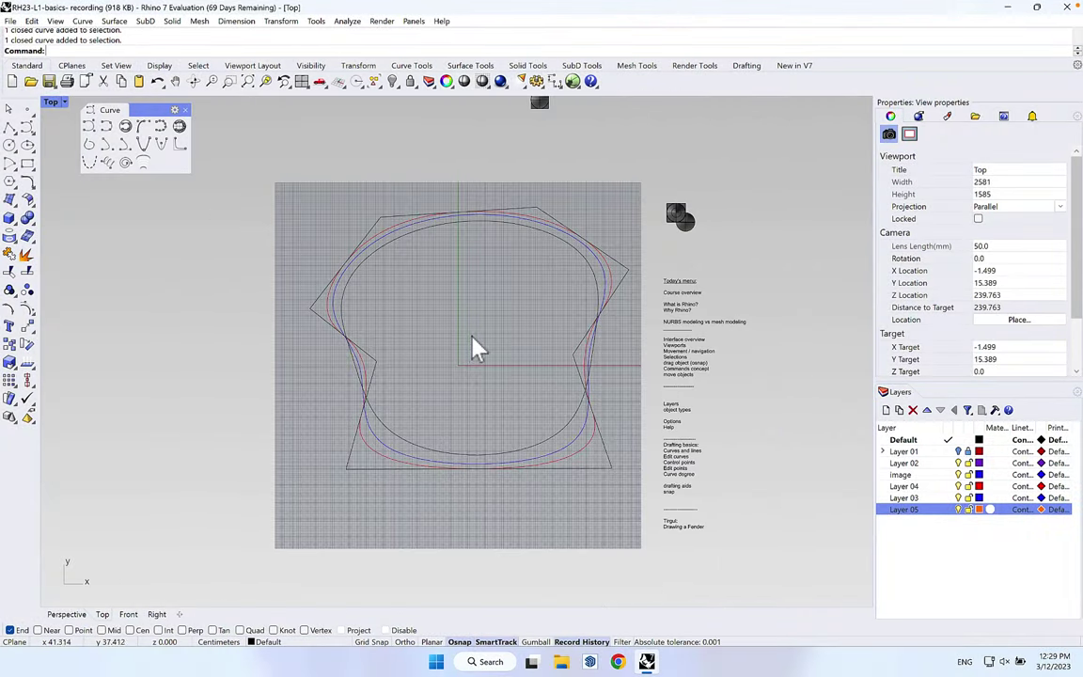
right_click_drag(491, 346, 561, 370)
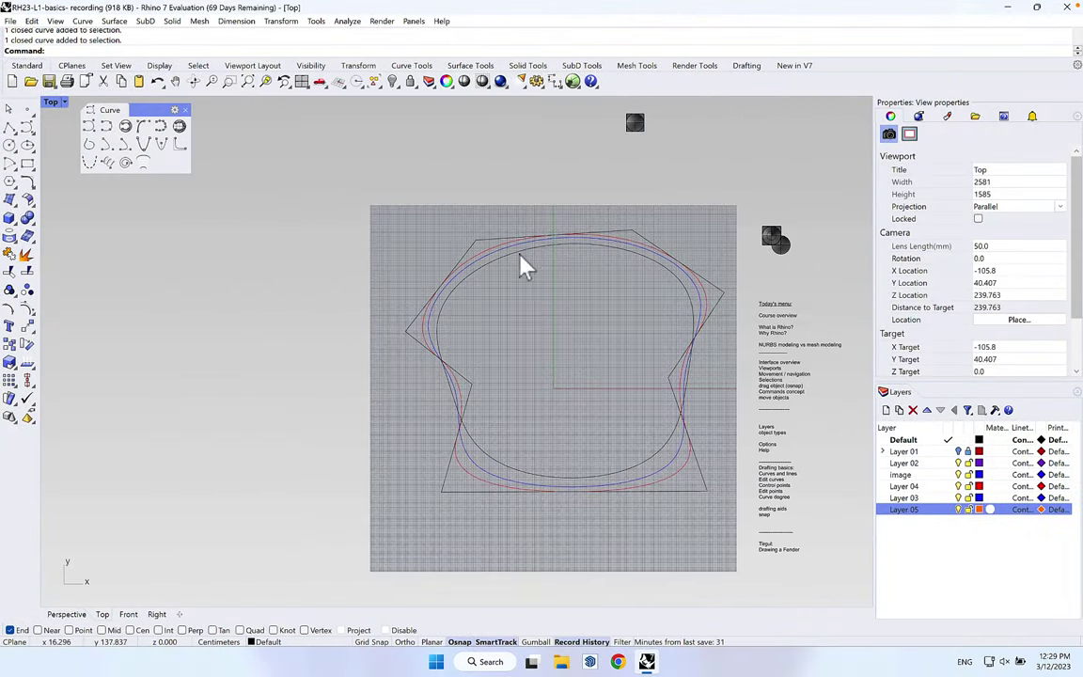
left_click(11, 147)
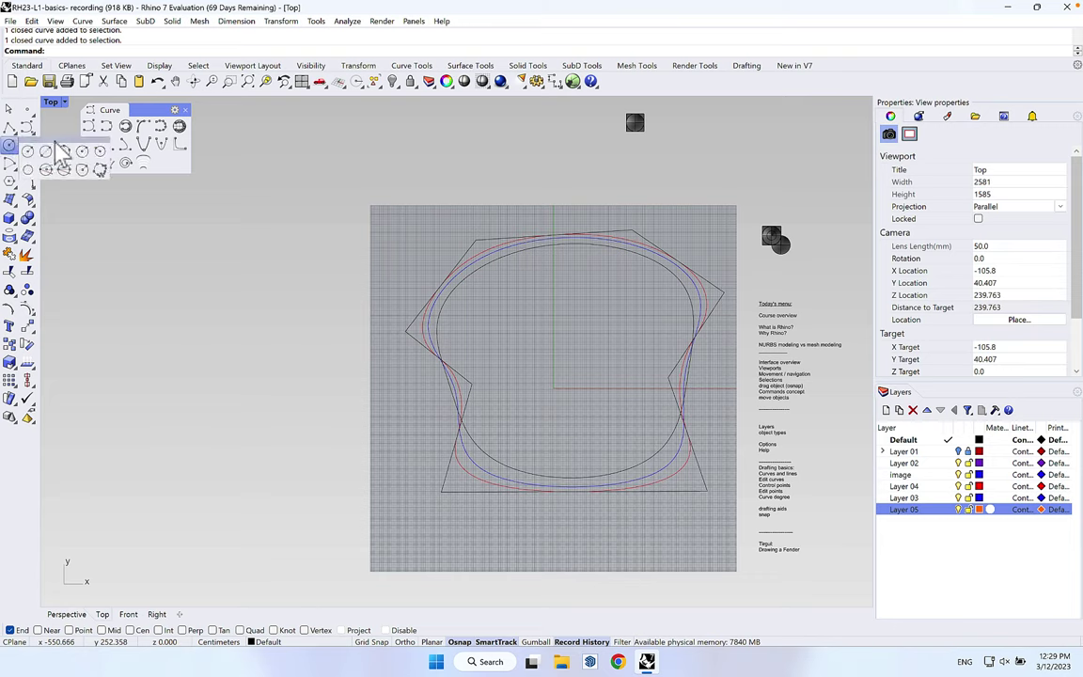
left_click_drag(58, 152, 127, 198)
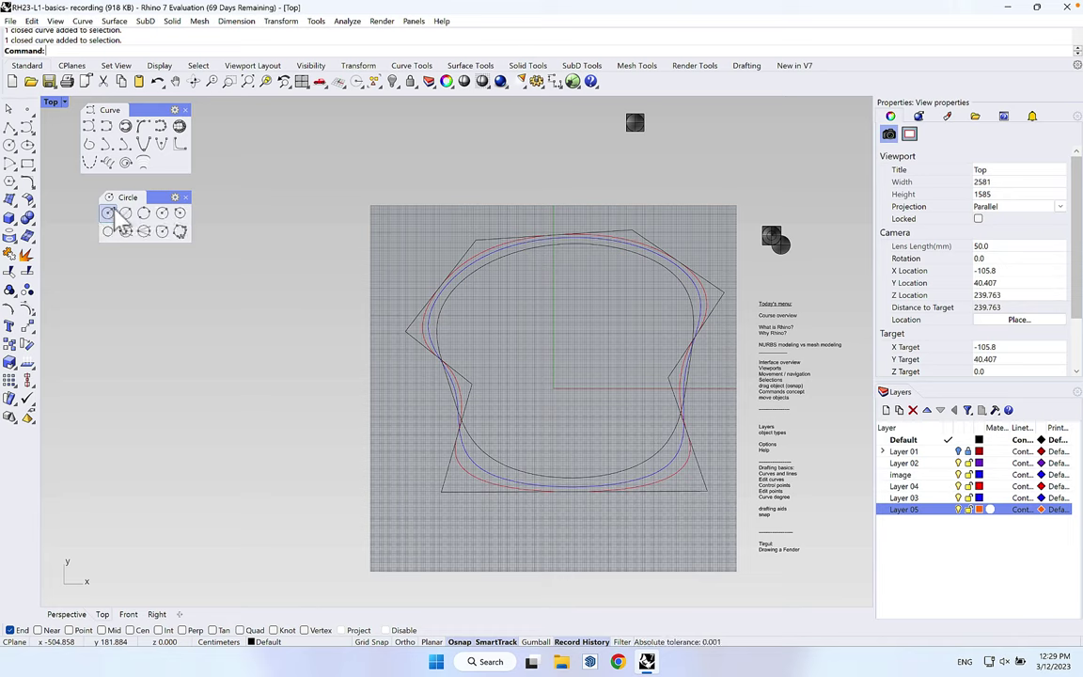
left_click(107, 214)
left_click(182, 403)
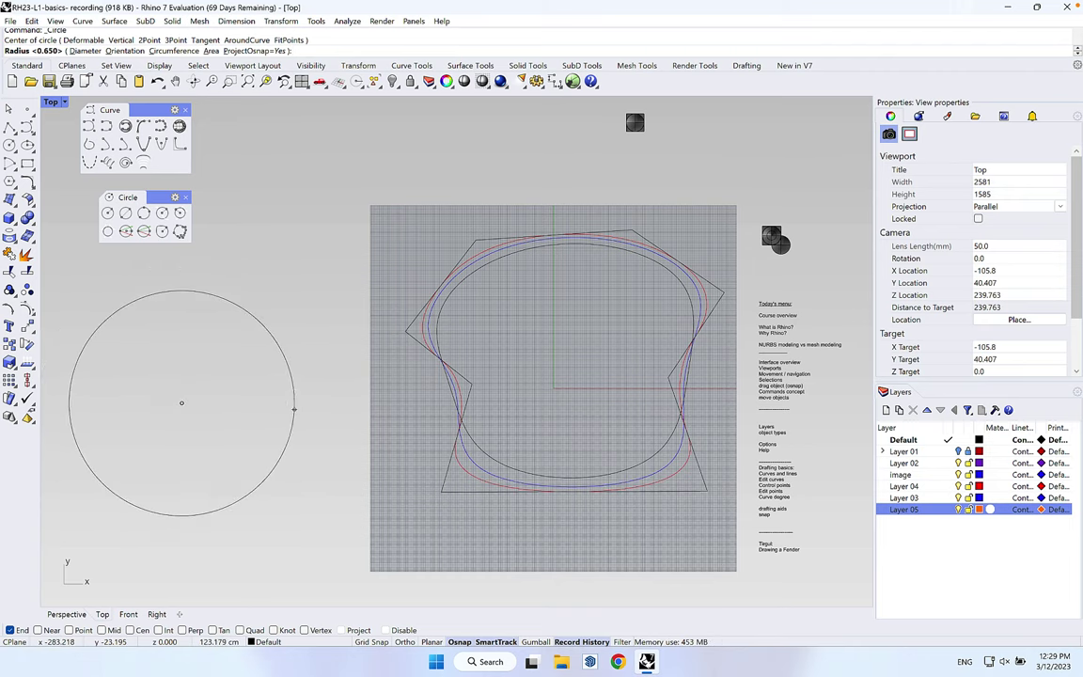
type("40")
key("Return")
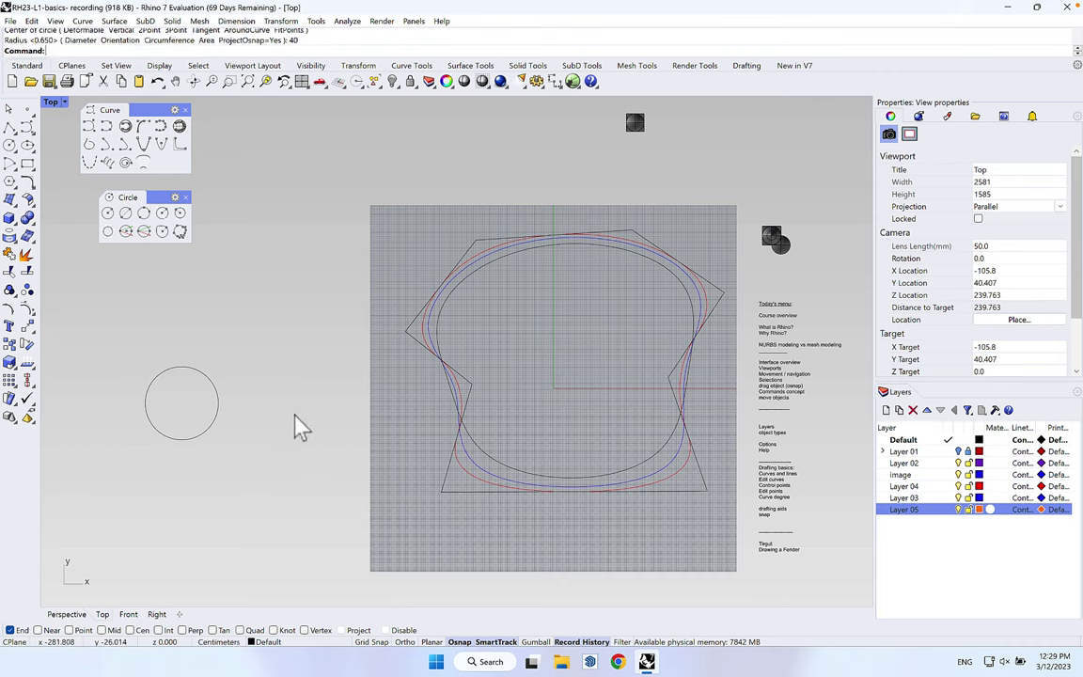
left_click(220, 396)
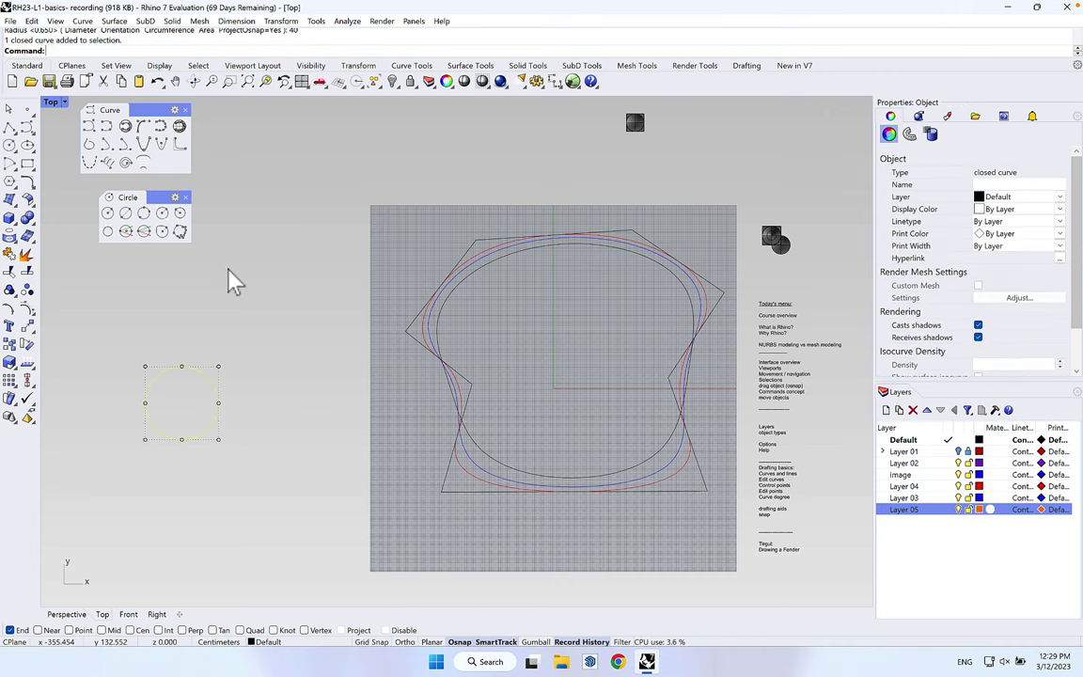
- Draw a second circle by its diameter, 40 long, above and to the right of the first circle, and clear the selection
left_click(125, 212)
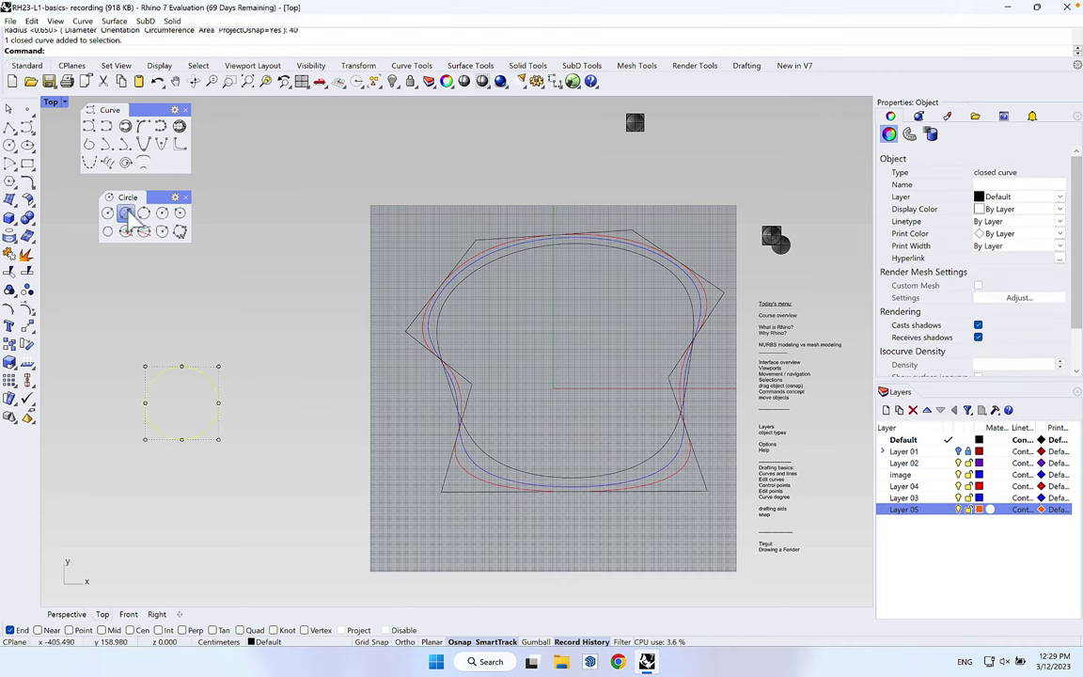
left_click(216, 323)
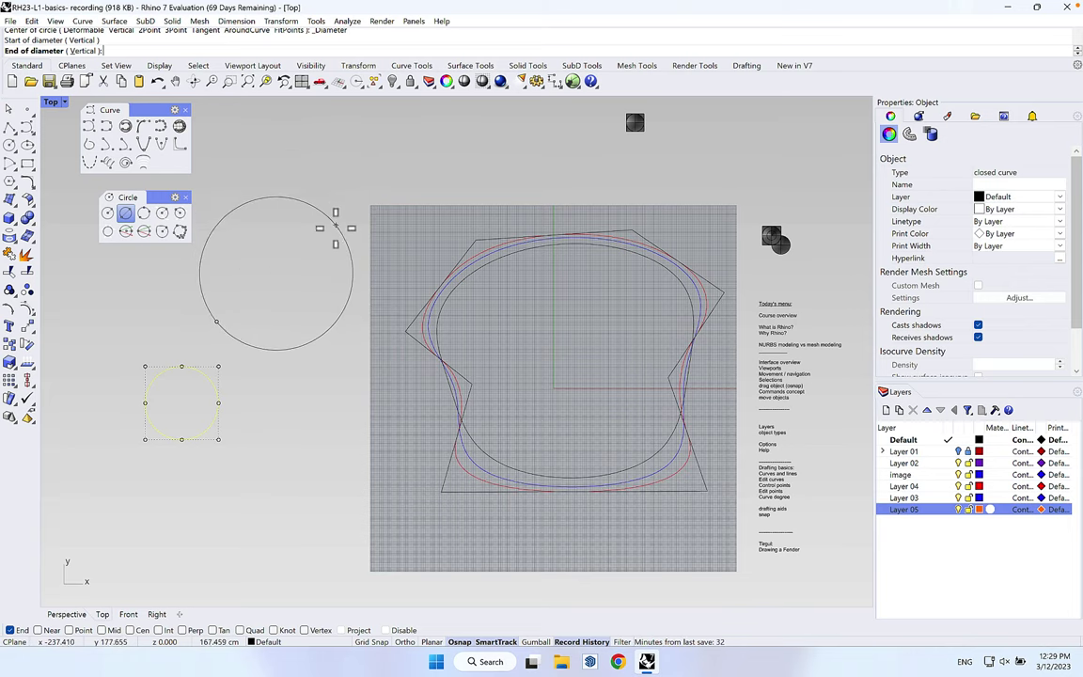
type("4")
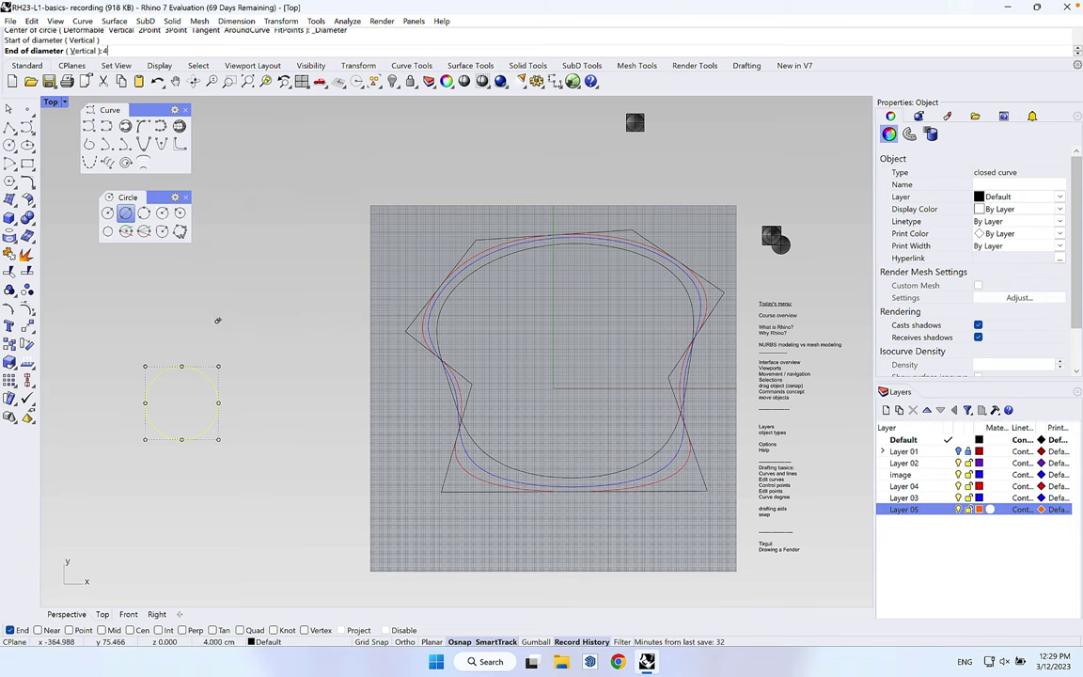
type("0")
key("Return")
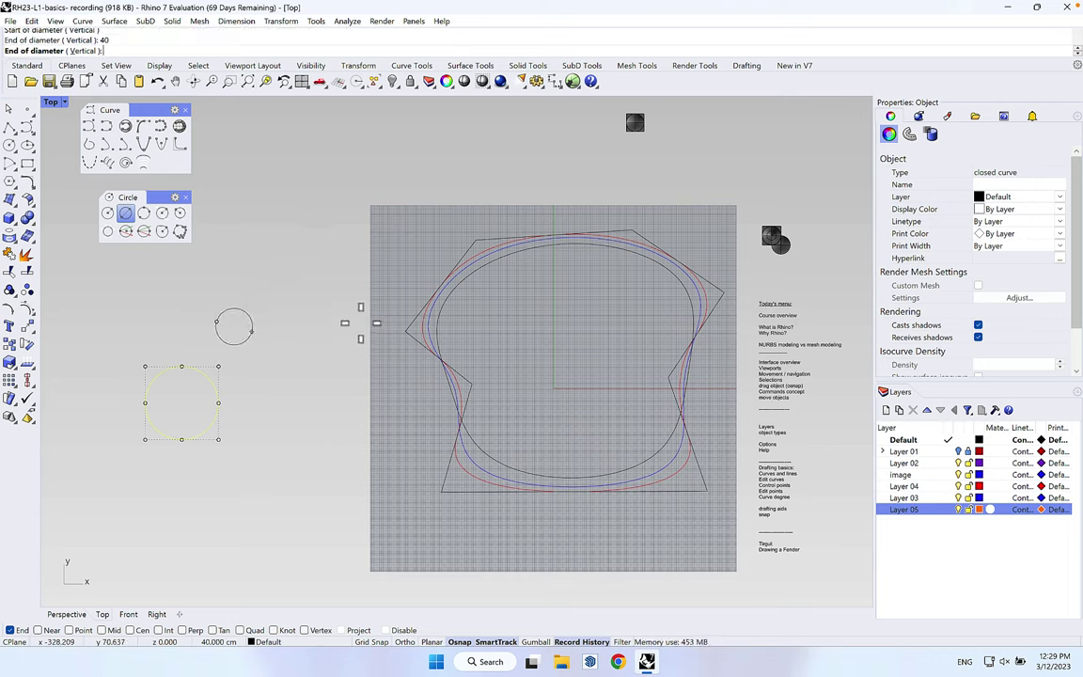
left_click(358, 315)
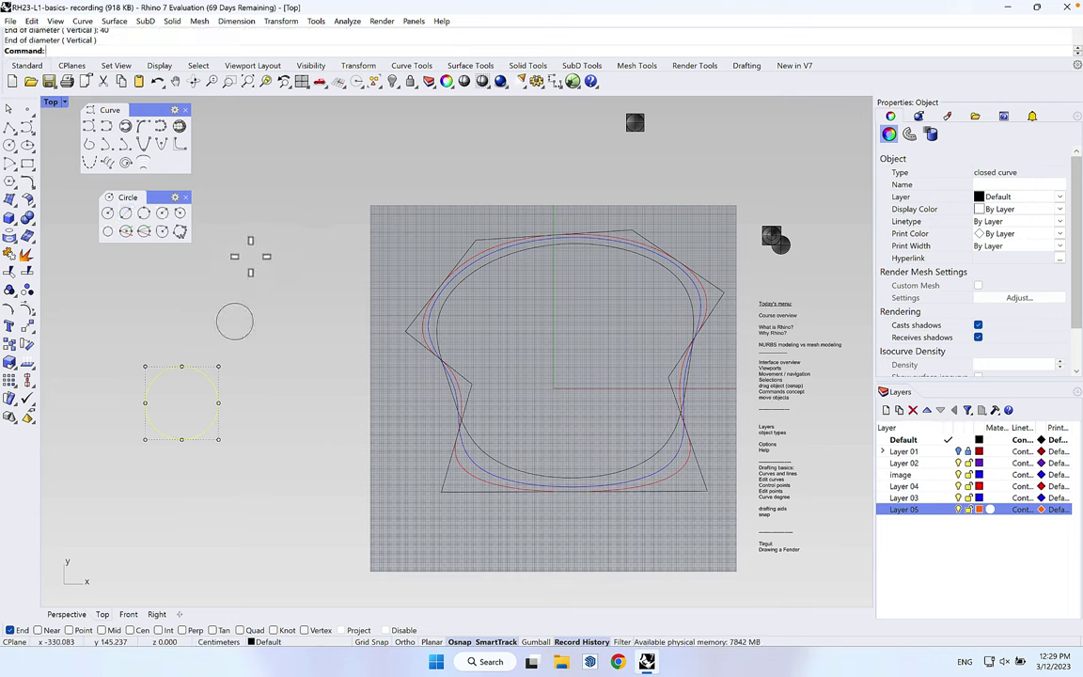
key("Escape")
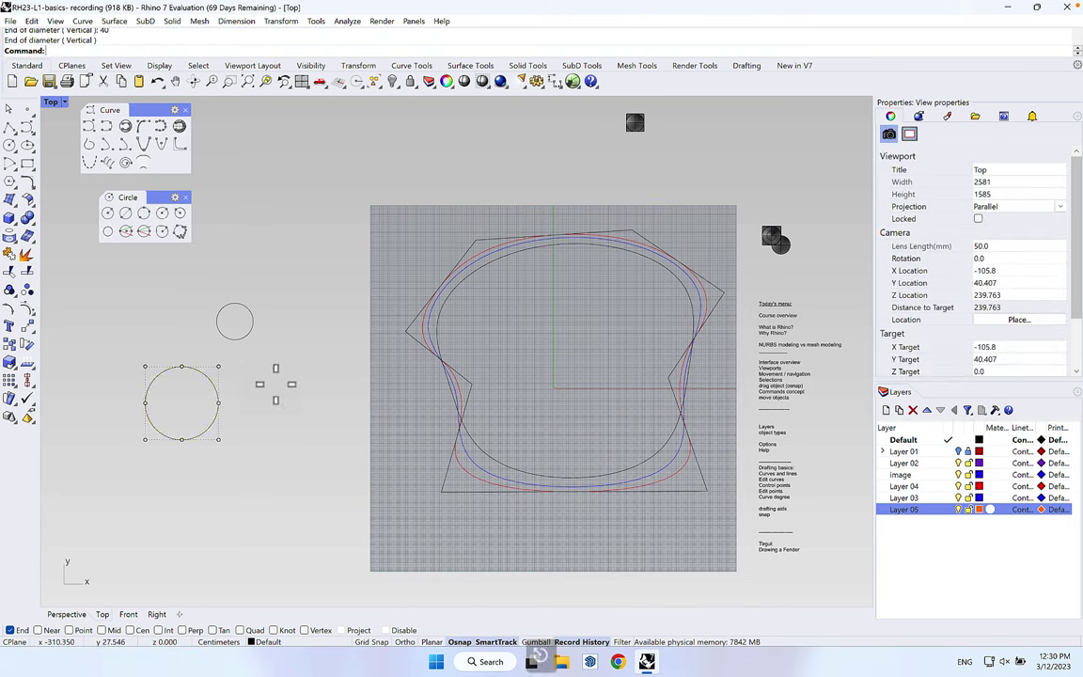
- Turn on the edit points of the smaller circle
left_click(248, 340)
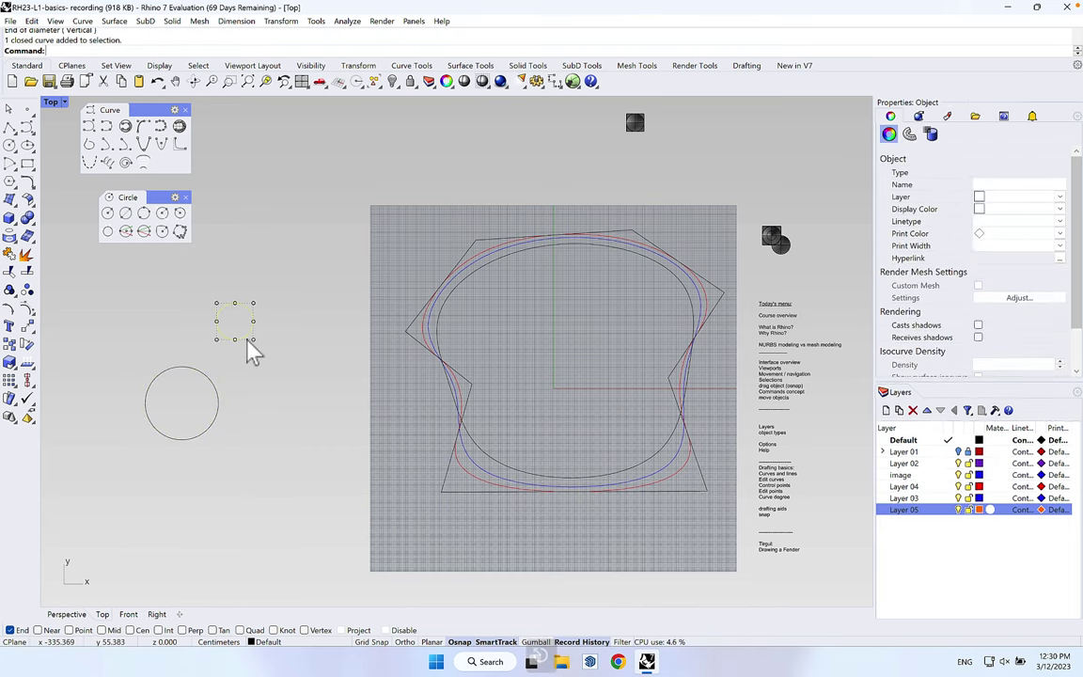
scroll(254, 348, "up", 3)
right_click_drag(236, 267, 388, 292)
left_click(9, 290)
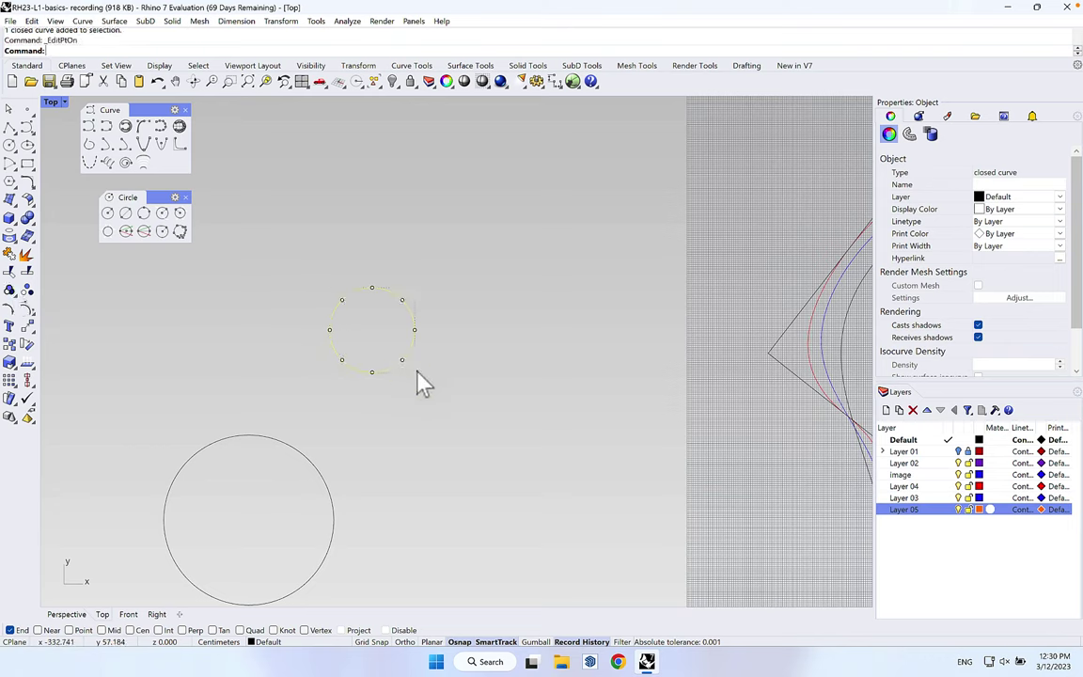
- Try pulling the smaller circle's upper-right edit point and its top control point outward, and undo both moves
left_click_drag(400, 303, 498, 224)
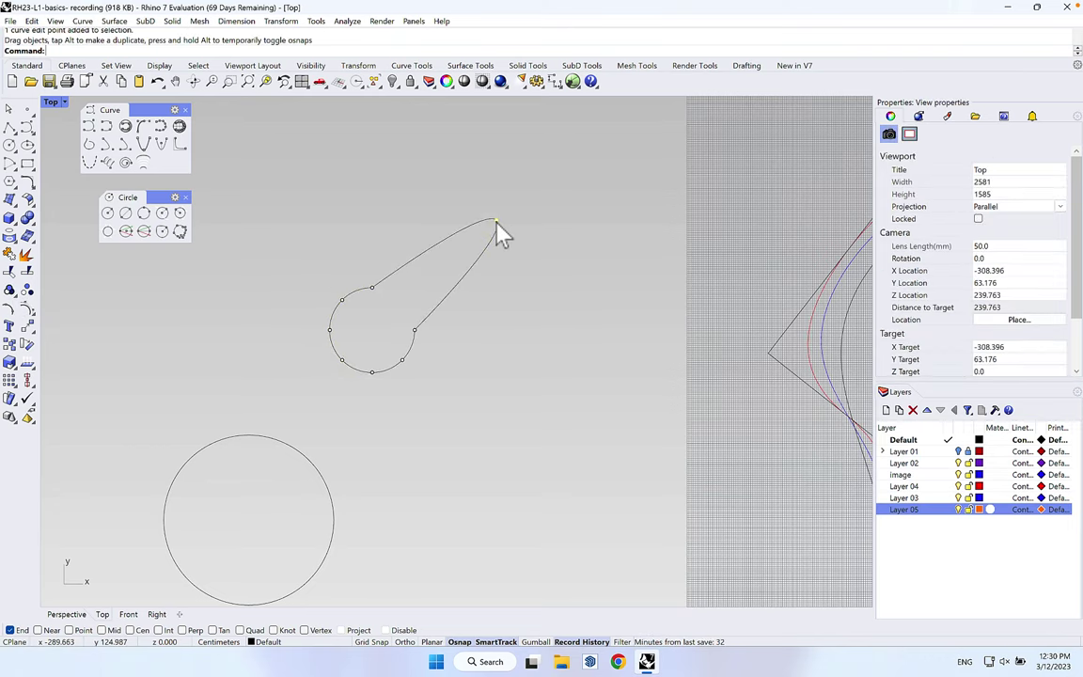
left_click(371, 290)
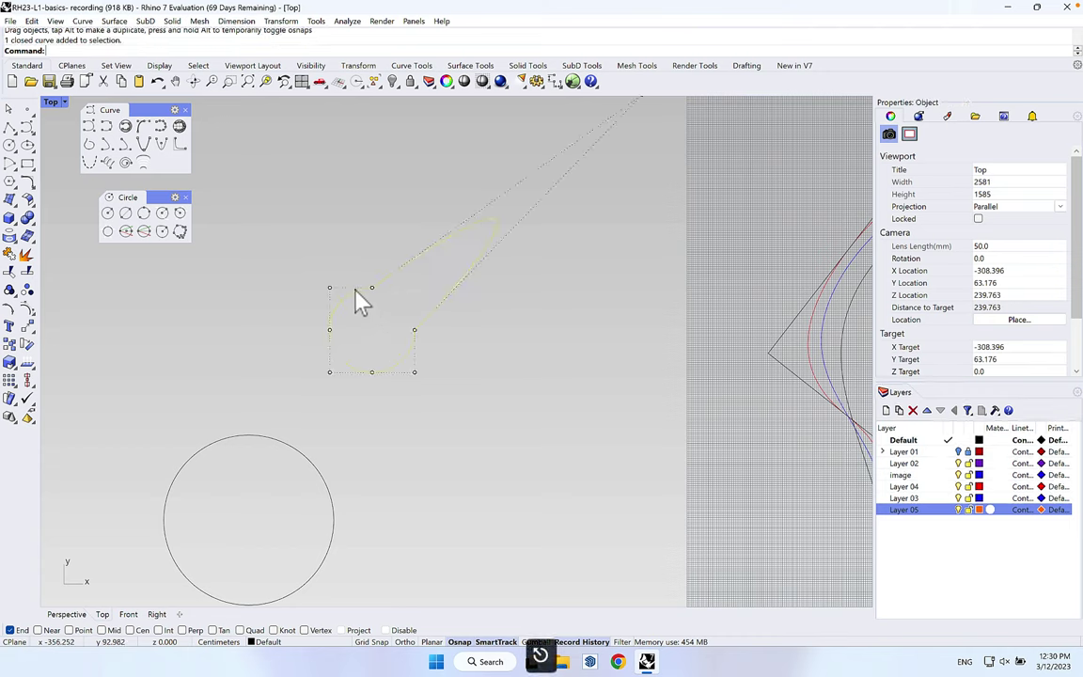
left_click_drag(371, 288, 351, 222)
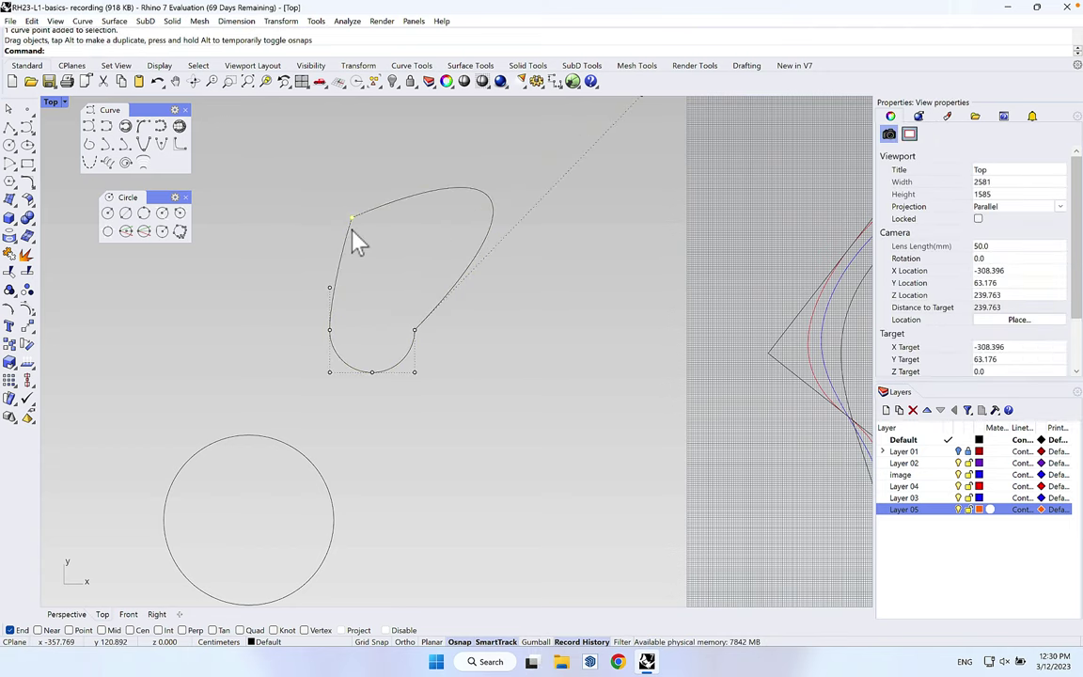
key("Escape")
scroll(354, 226, "up", 5)
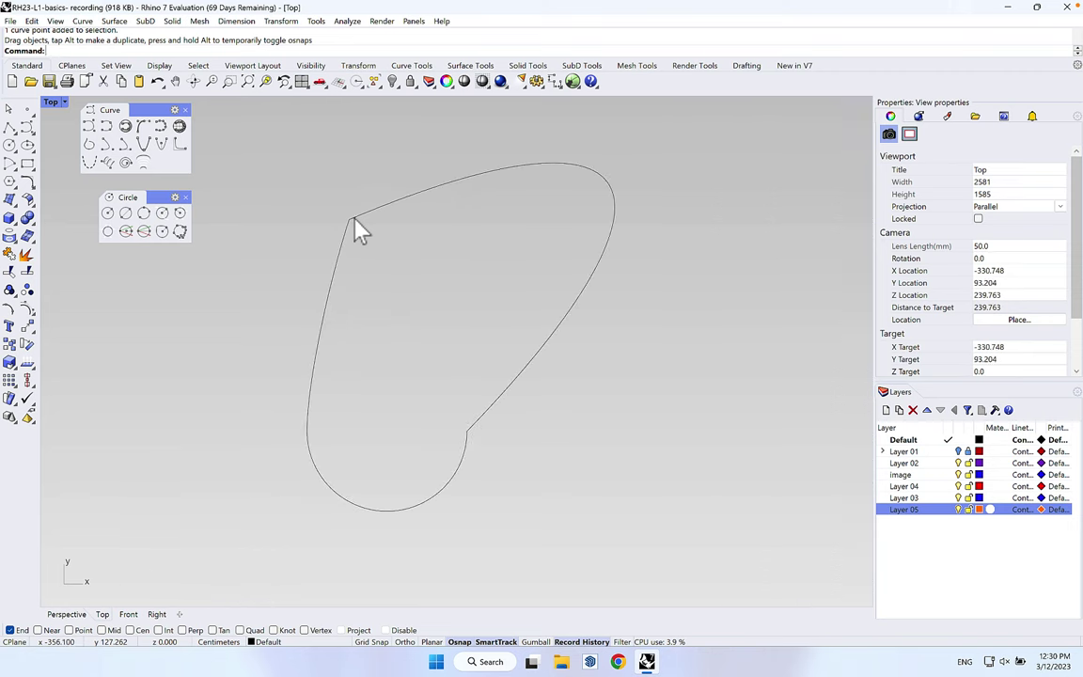
left_click(469, 434)
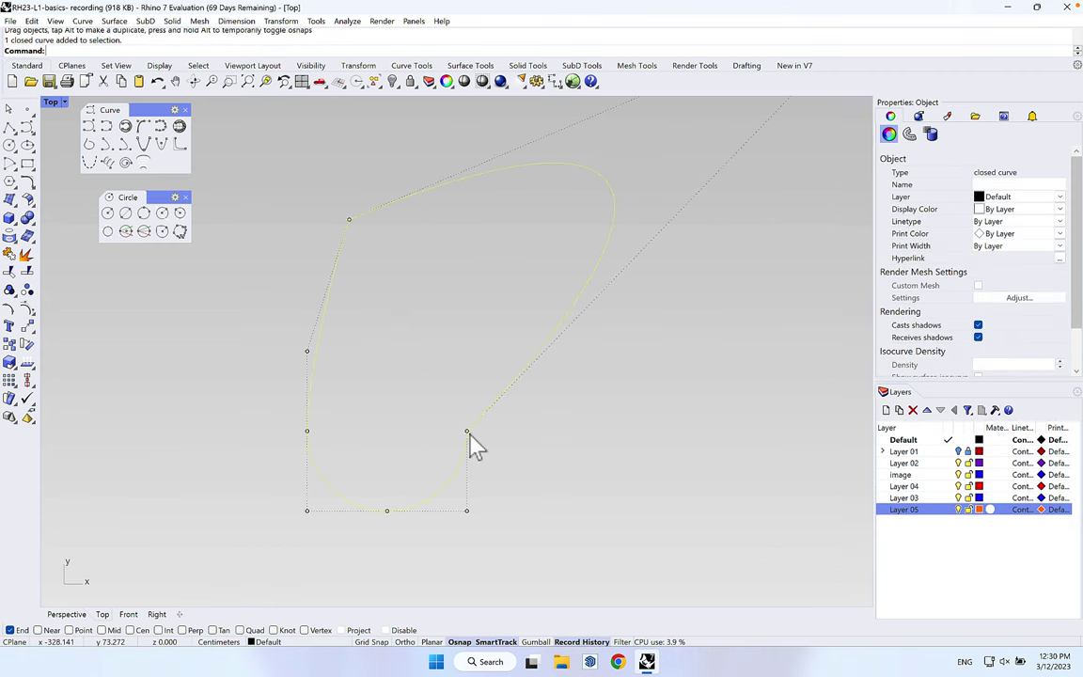
scroll(480, 435, "down", 4)
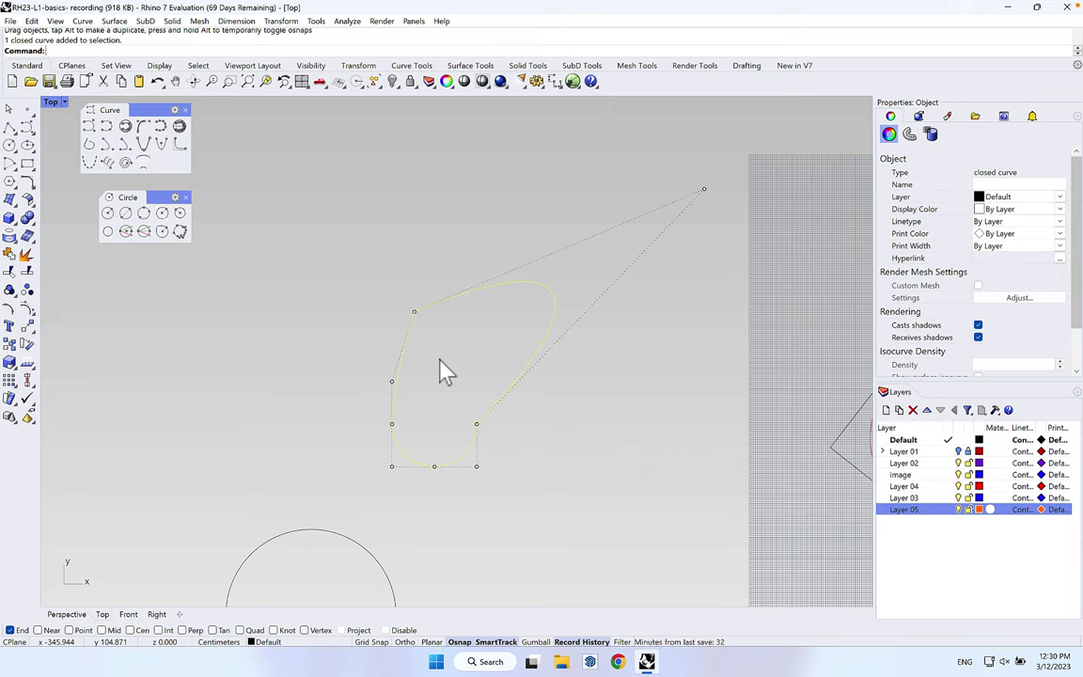
key("Escape")
key("ctrl+z")
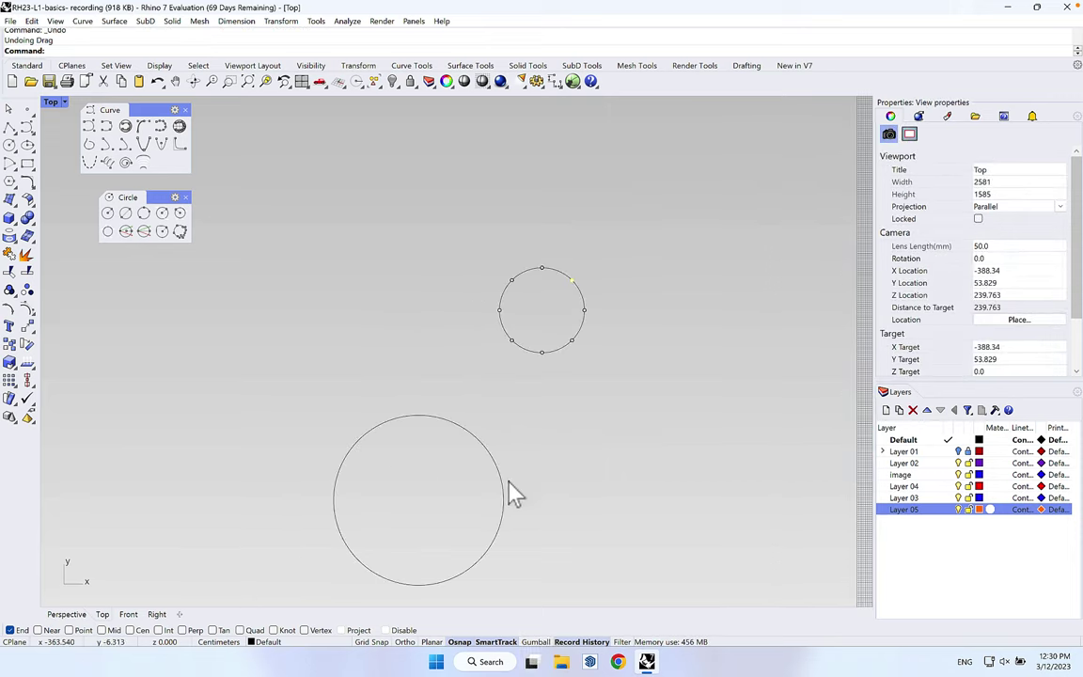
- Clear the larger circle's selection and pull the smaller circle's lower-left edit point outward, down and to the left
left_click(505, 494)
left_click(451, 380)
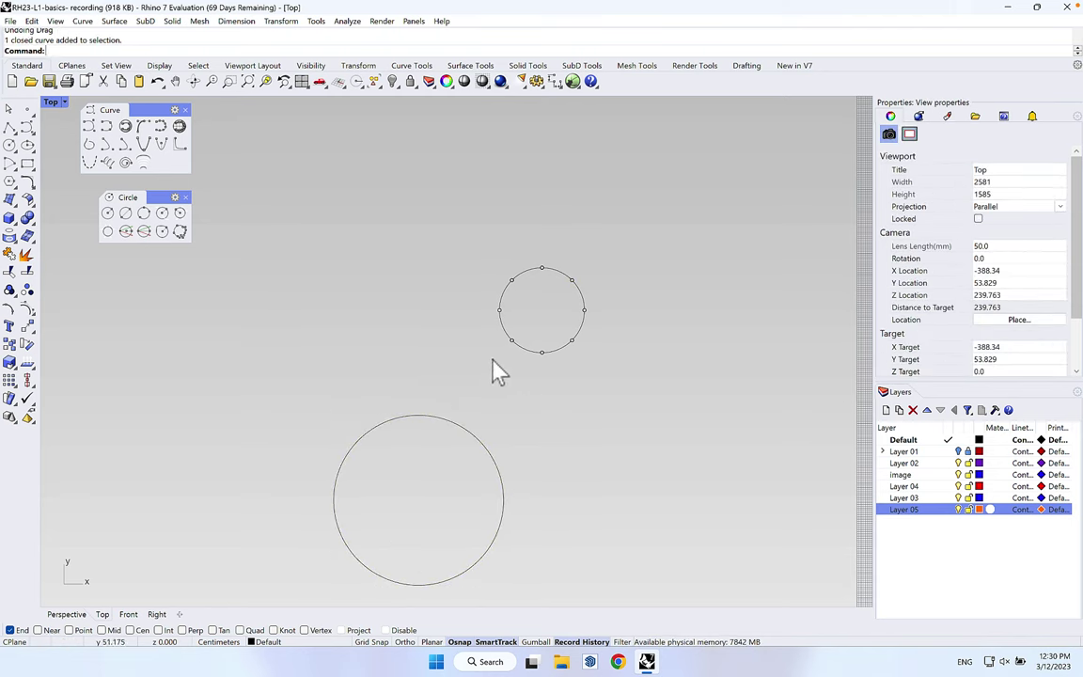
right_click_drag(505, 383, 653, 427)
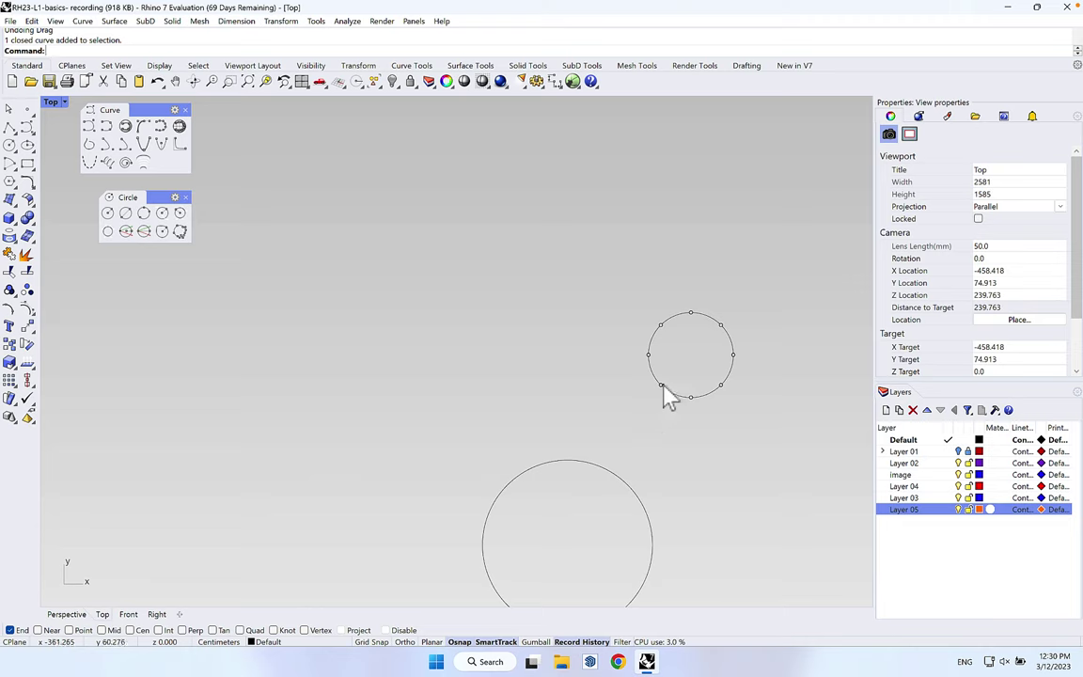
left_click_drag(662, 386, 622, 428)
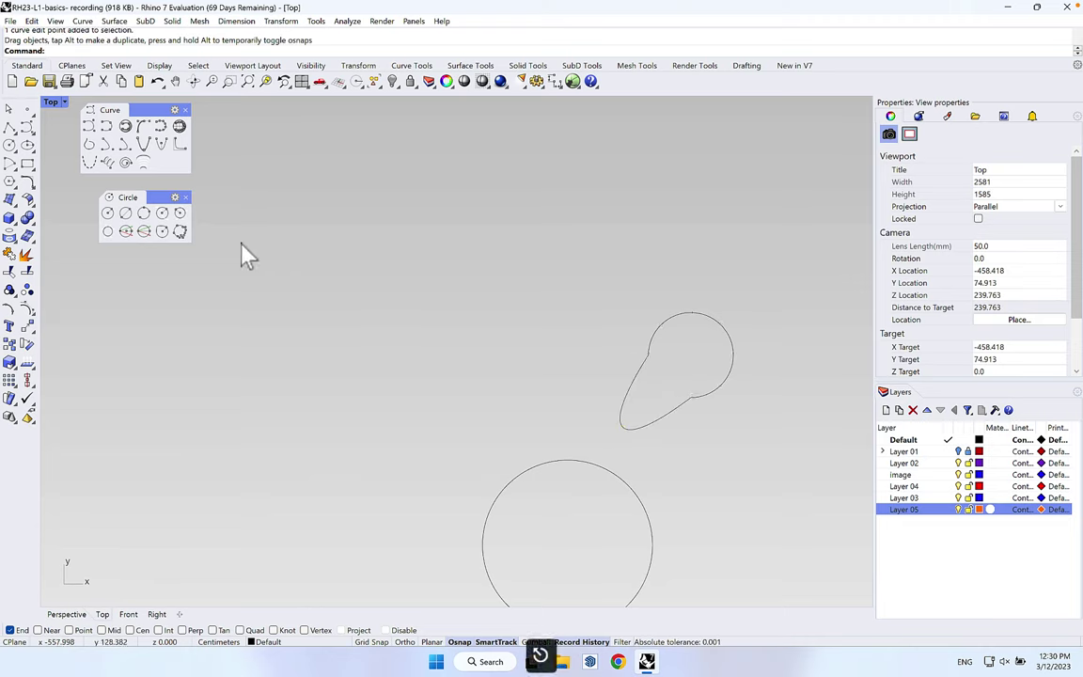
- Draw a deformable circle of degree 5 with 10 points in the empty area left of the existing circles
left_click(163, 235)
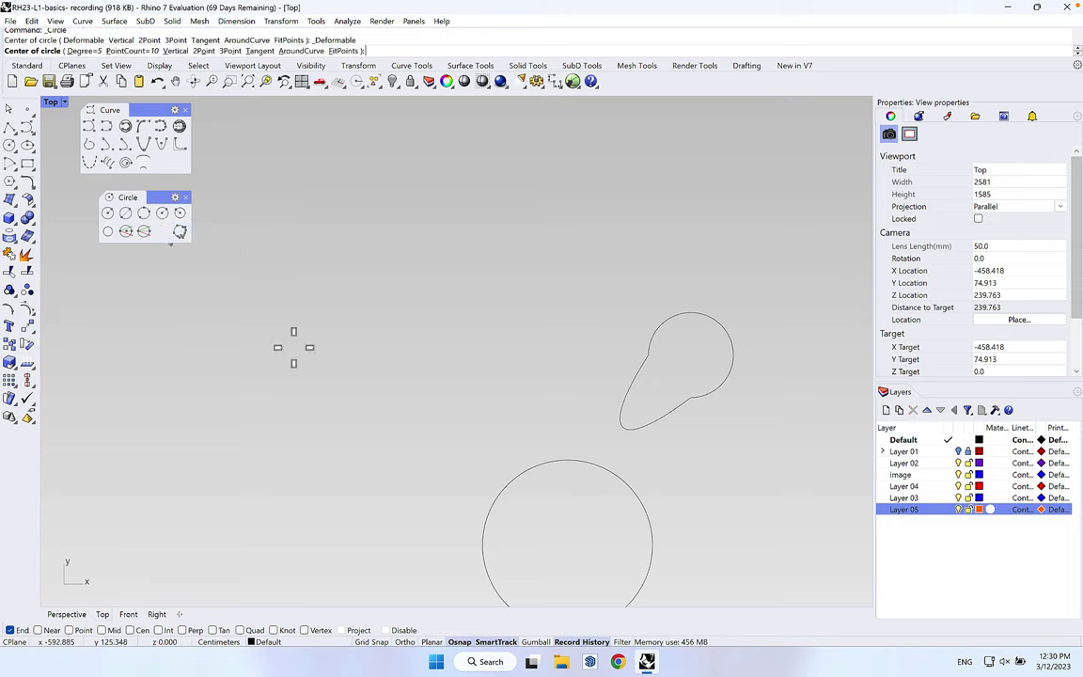
left_click(324, 385)
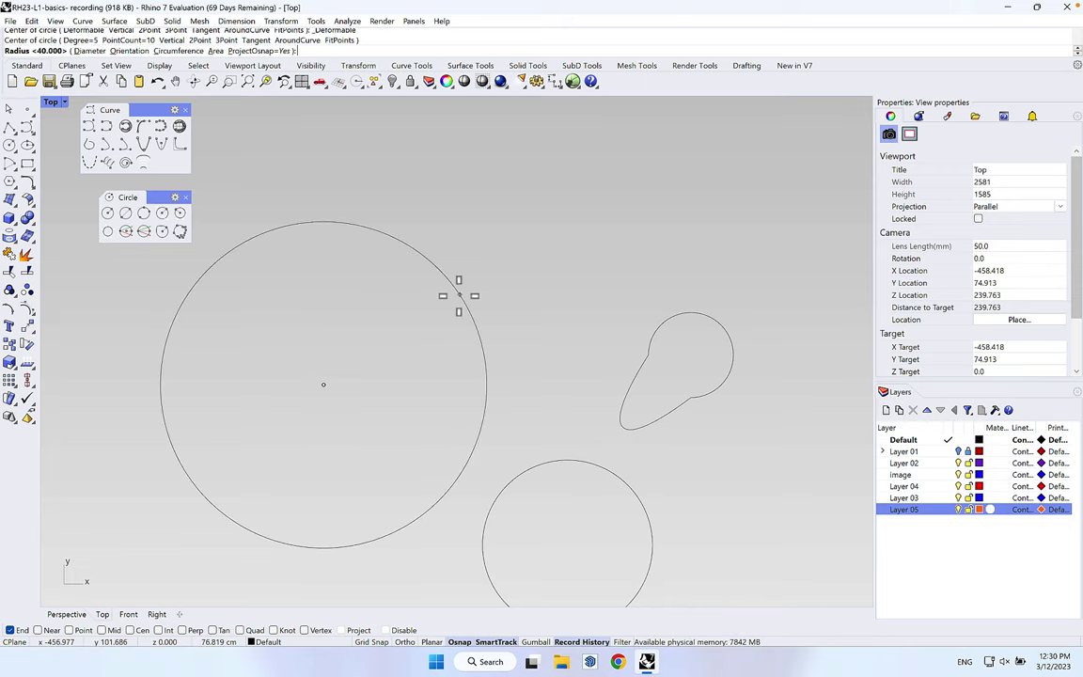
left_click(398, 324)
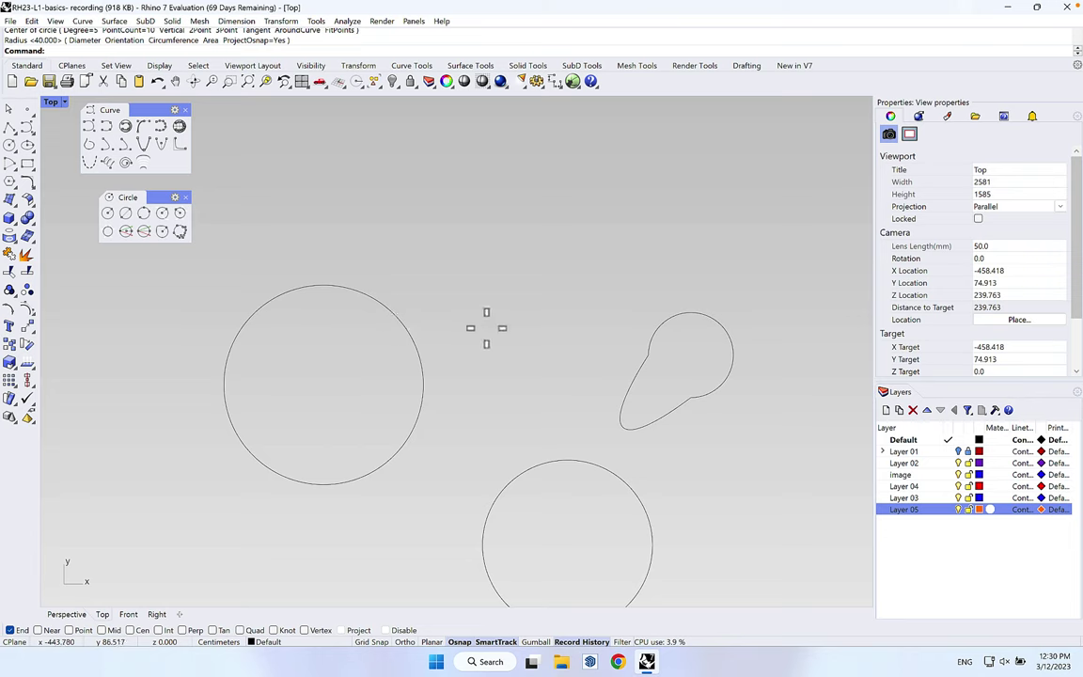
- Show the deformable circle's control points, reshape its upper part by moving points inward and outward, and hide the points
left_click(421, 359)
key("F10")
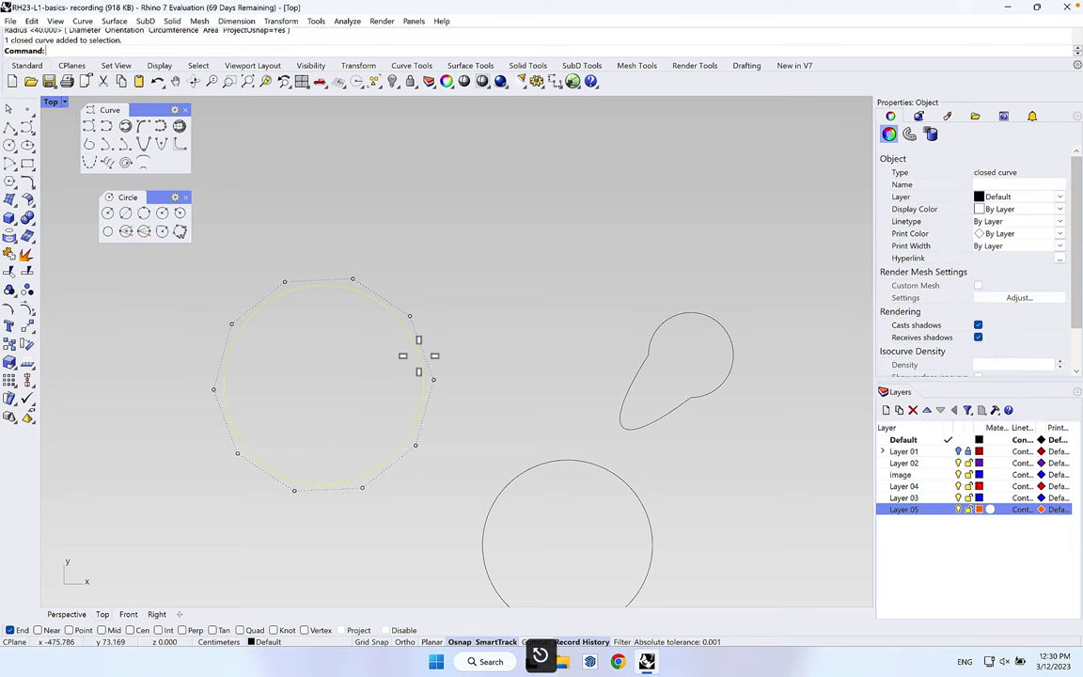
left_click_drag(407, 310, 523, 232)
left_click_drag(291, 207, 290, 157)
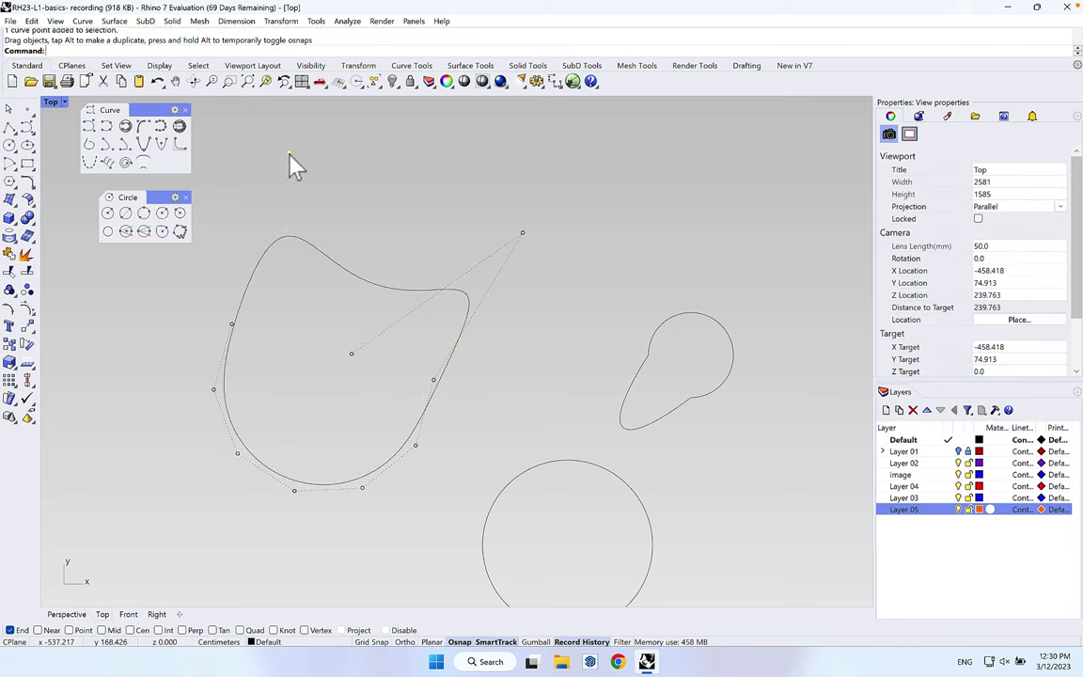
key("Escape")
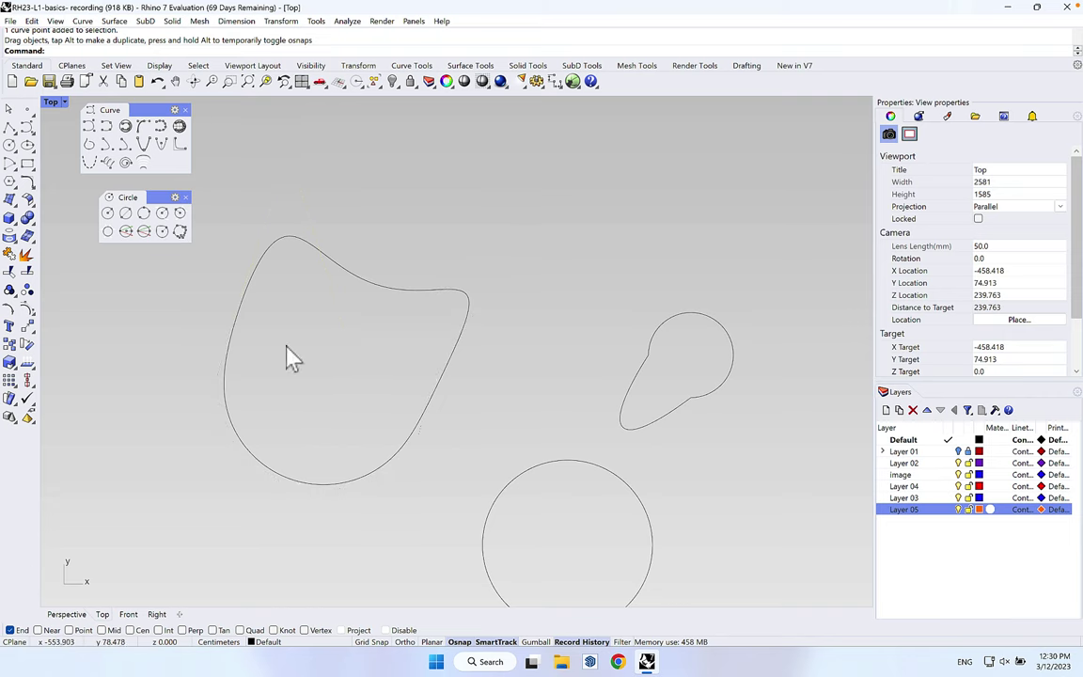
left_click(412, 452)
scroll(504, 341, "down", 2)
right_click_drag(614, 331, 351, 480)
key("Escape")
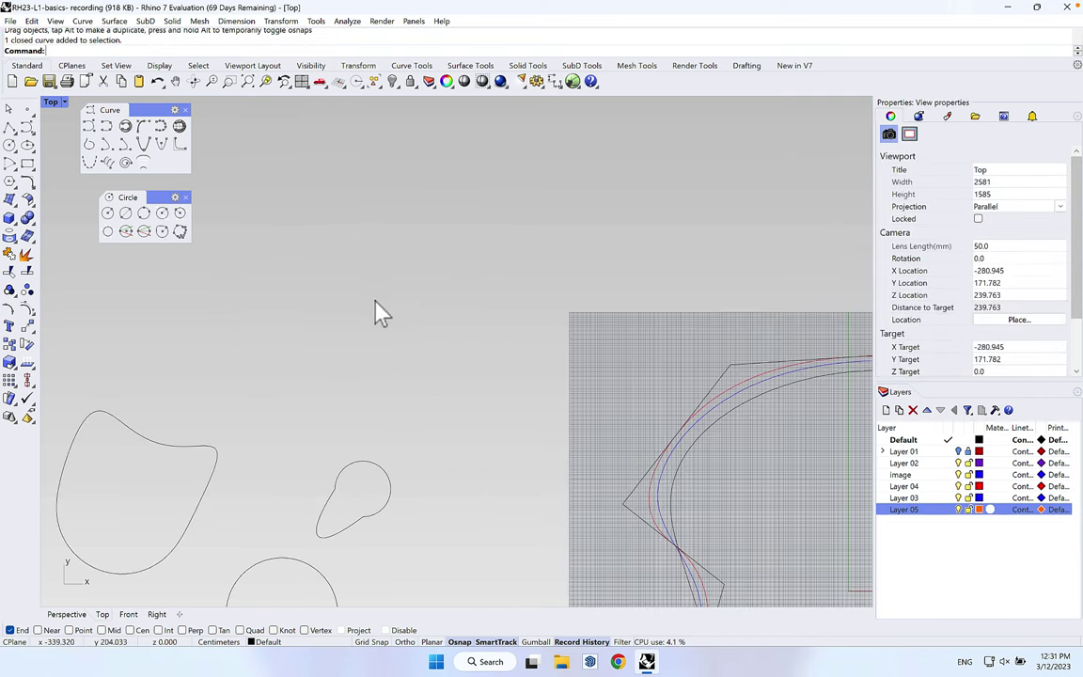
left_click(108, 215)
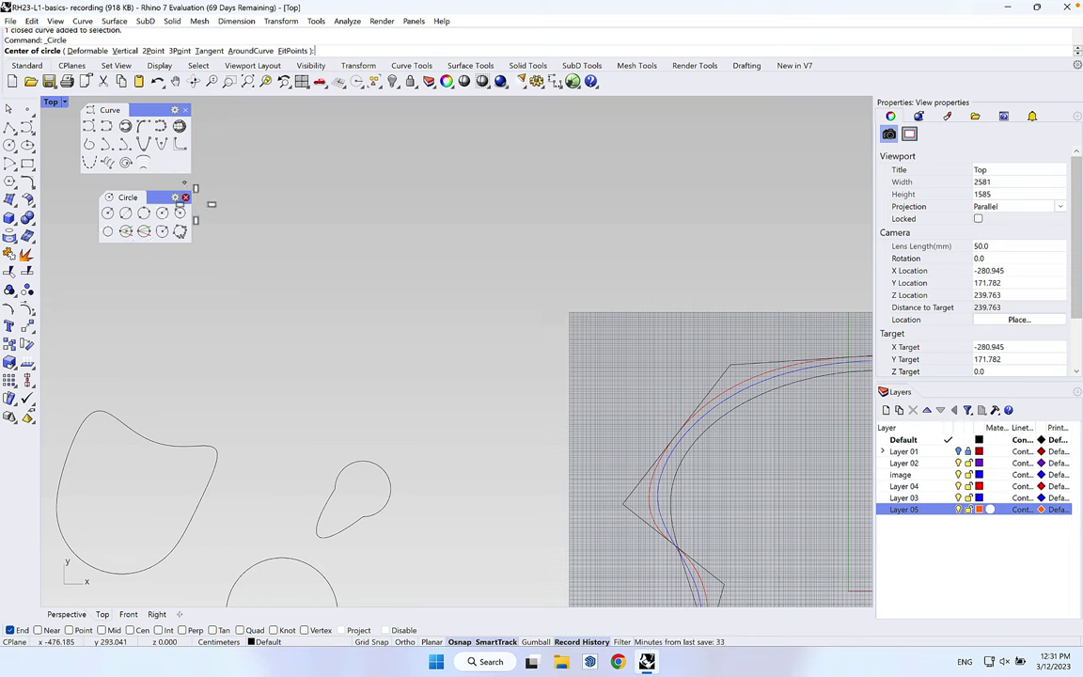
key("Escape")
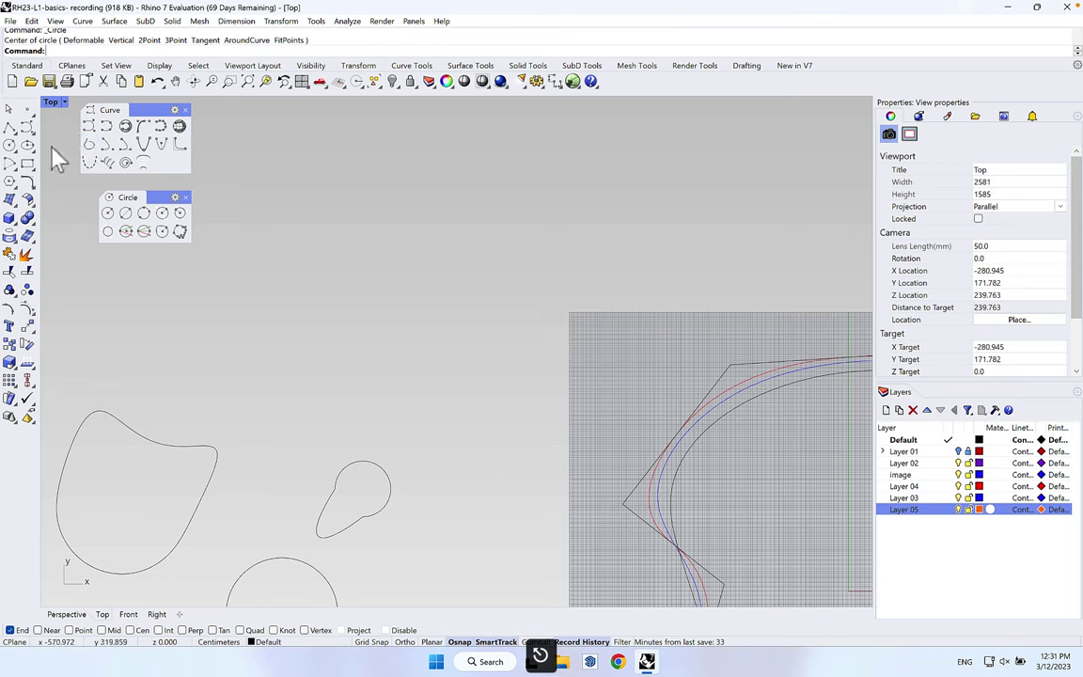
- Float the Ellipse toolset and draw a wide deformable ellipse with 12 points from its center, above the reshaped circles
mouse_move(37, 149)
left_click_drag(52, 155, 216, 150)
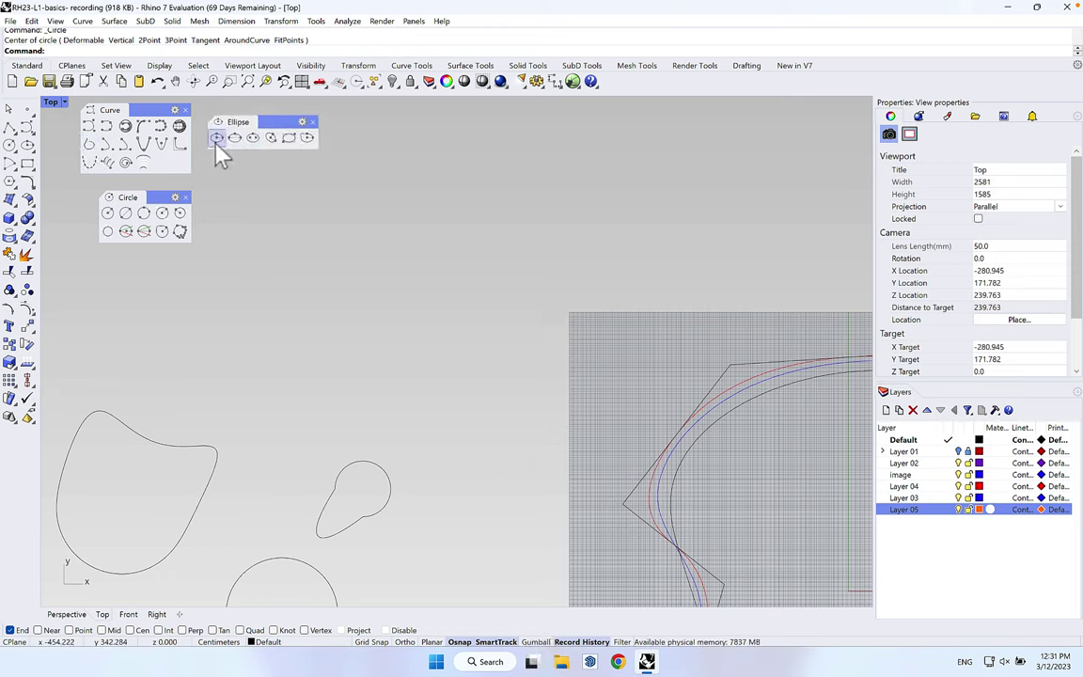
left_click(217, 138)
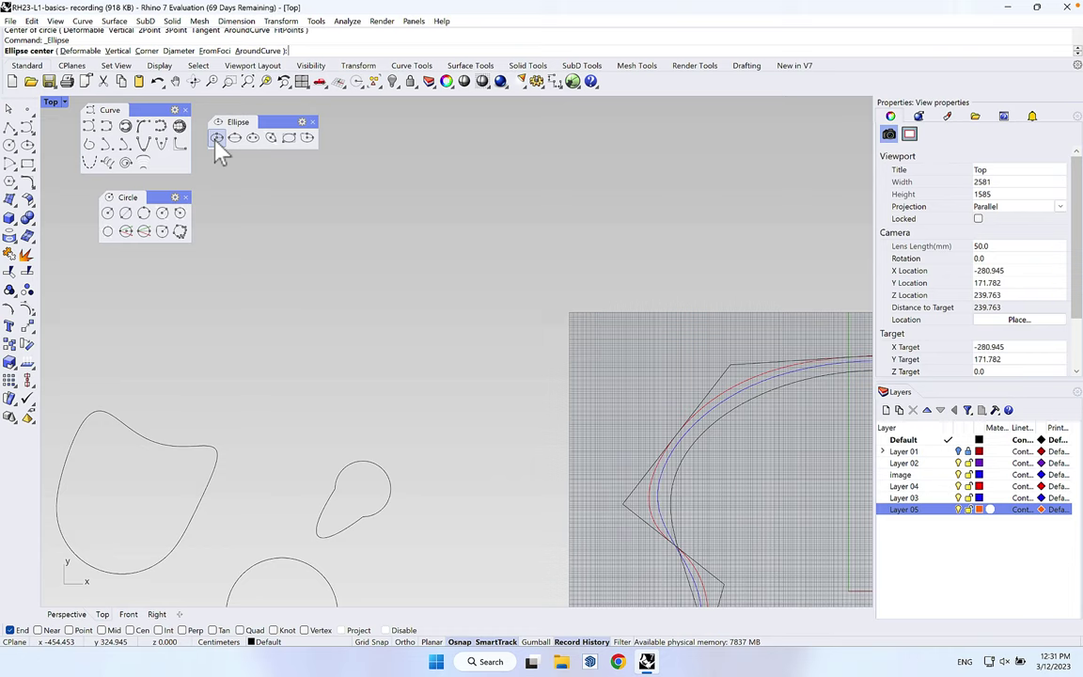
left_click(84, 51)
left_click(290, 284)
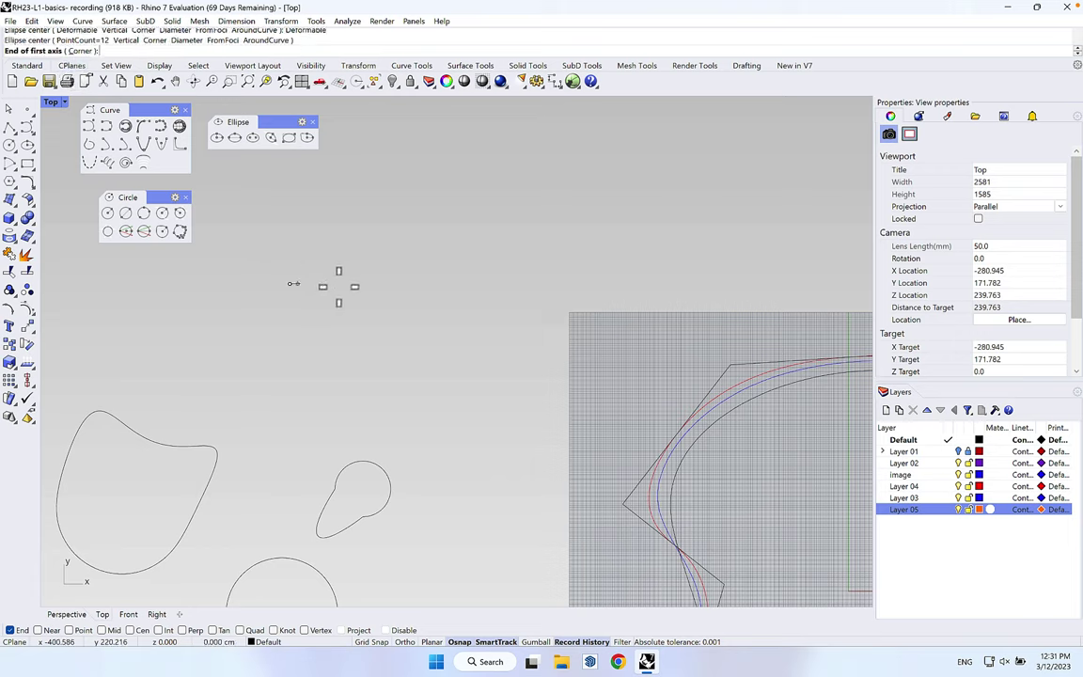
left_click(438, 289)
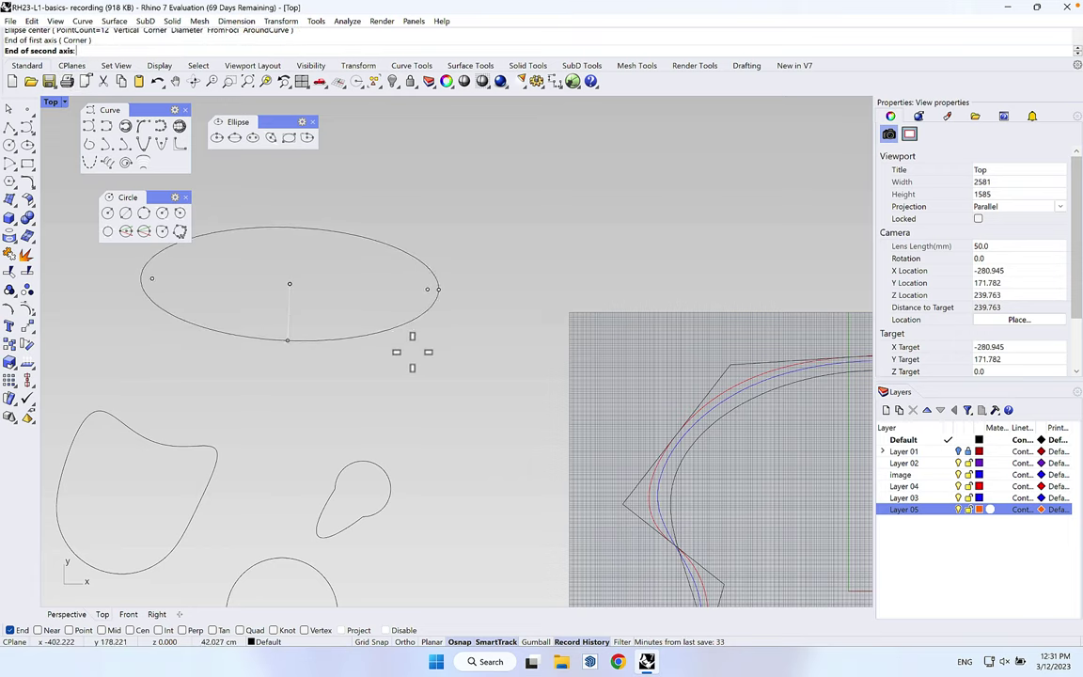
left_click(395, 389)
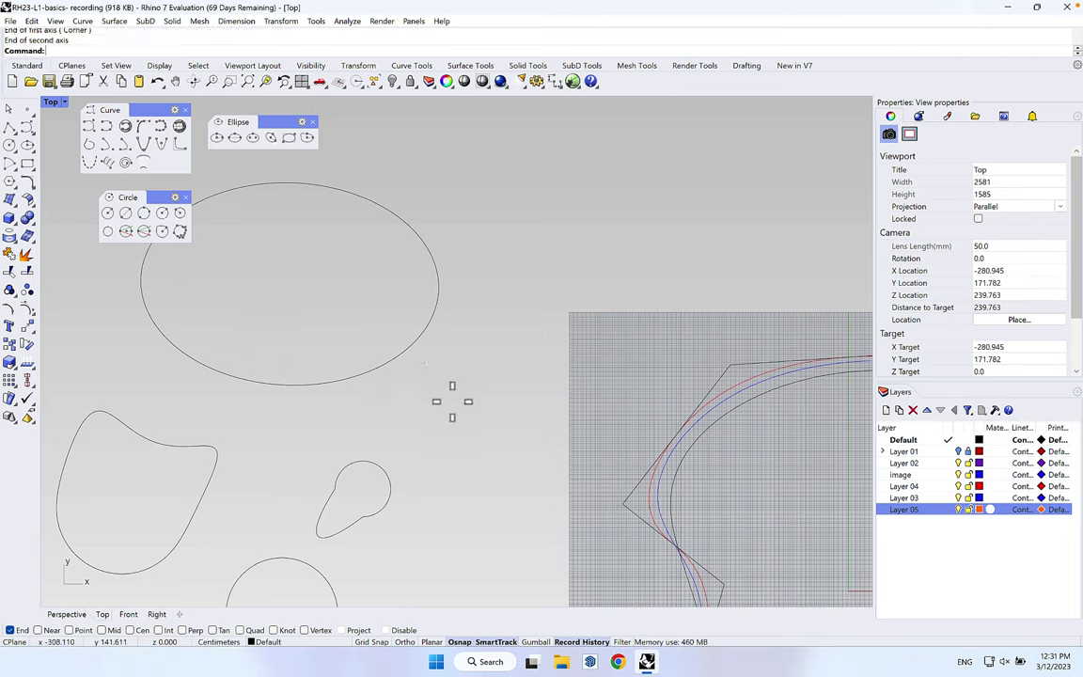
- Show the ellipse's control points and reshape its lower-right part by moving one point outward and its neighbour inward
left_click(372, 372)
key("F10")
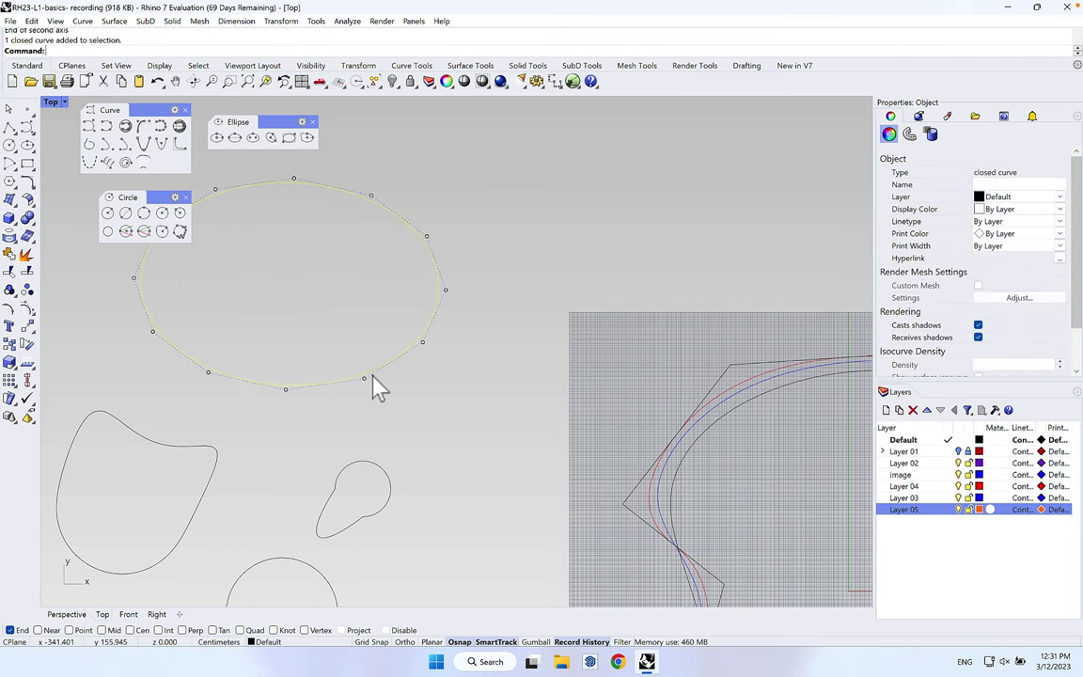
left_click_drag(367, 381, 396, 443)
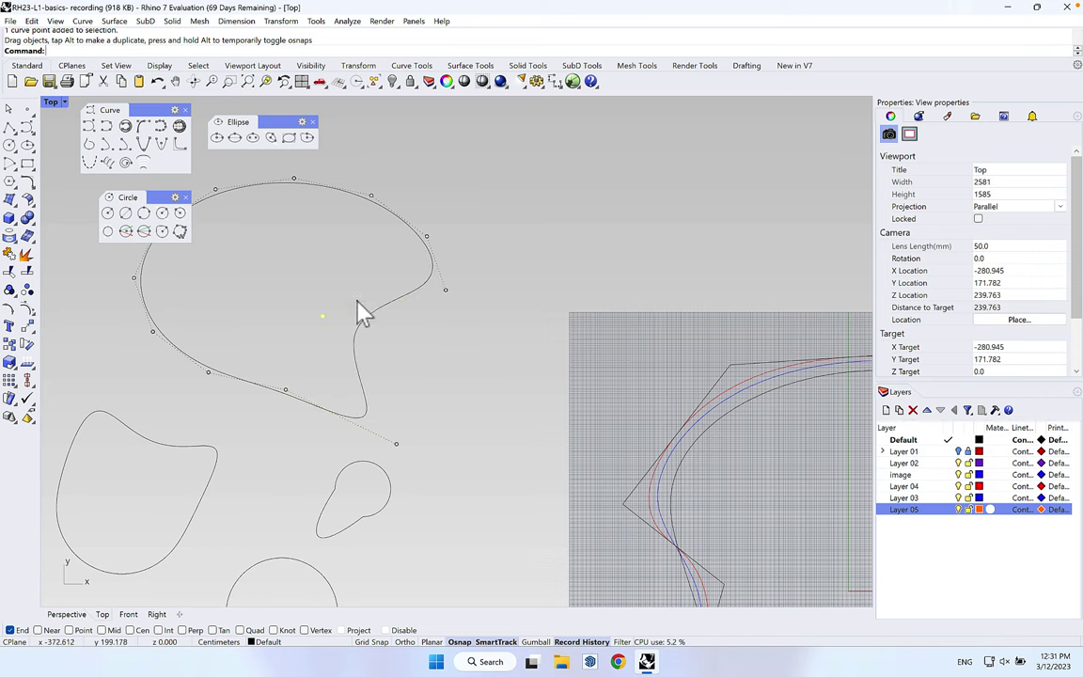
- Draw a smaller ellipse from its center, above and to the right of the reshaped one, and delete both ellipses
key("Up")
key("Up")
left_click(216, 137)
left_click(481, 214)
left_click(555, 221)
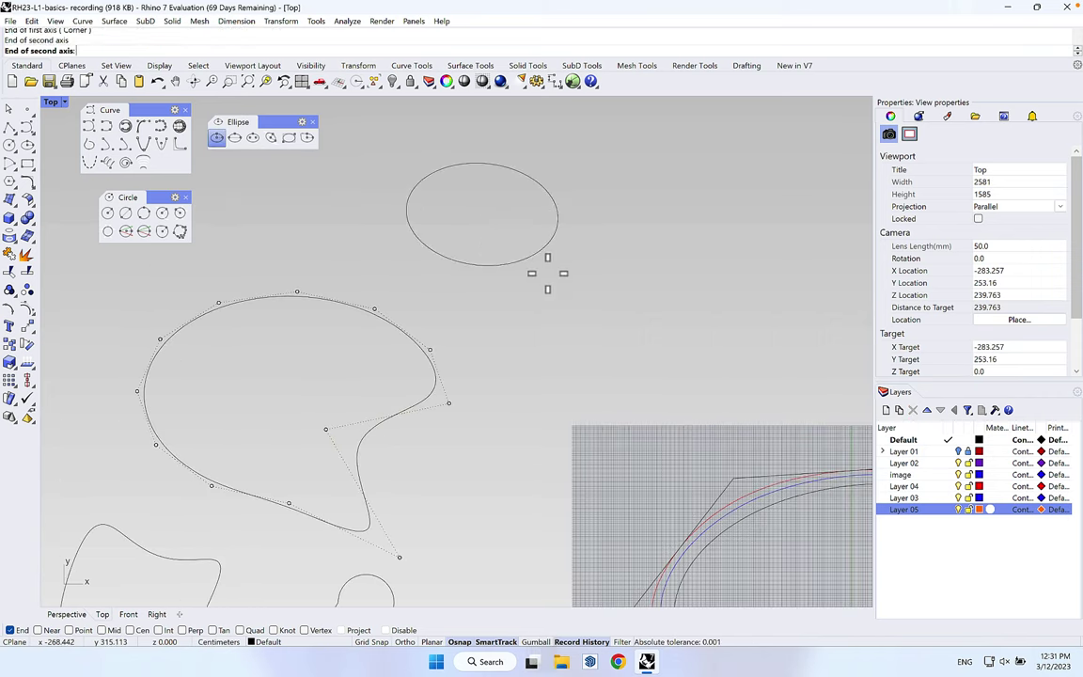
left_click(533, 268)
left_click(521, 268)
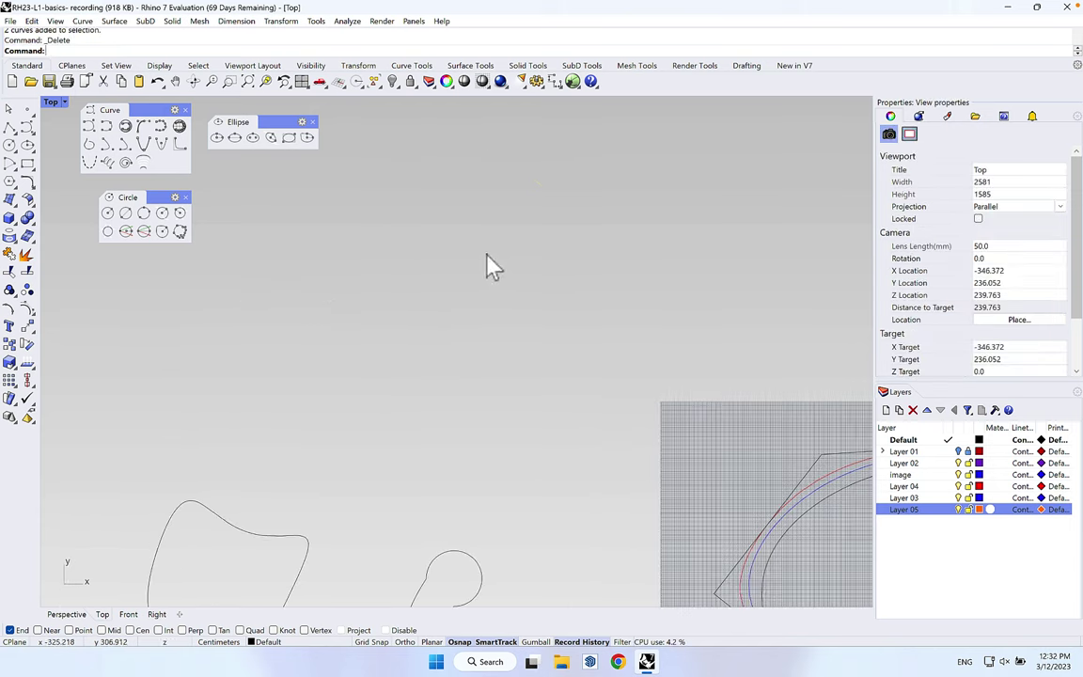
- Float the Rectangle toolset and draw a wide corner-to-corner rectangle in the empty area above the reshaped circles
left_click(27, 163)
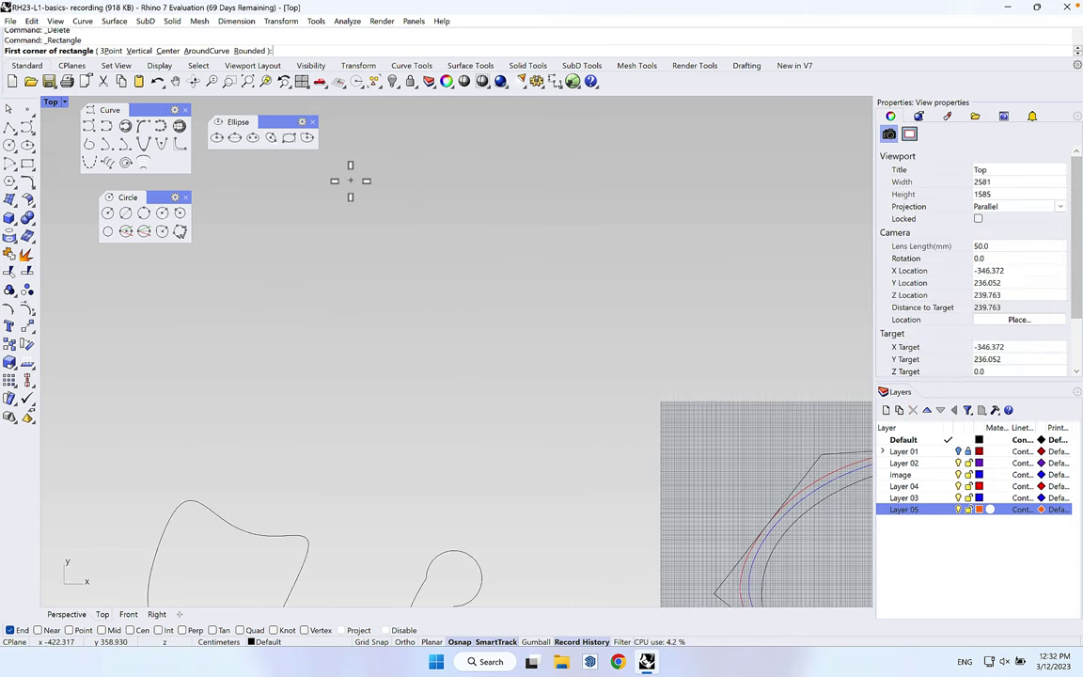
left_click_drag(33, 172, 253, 209)
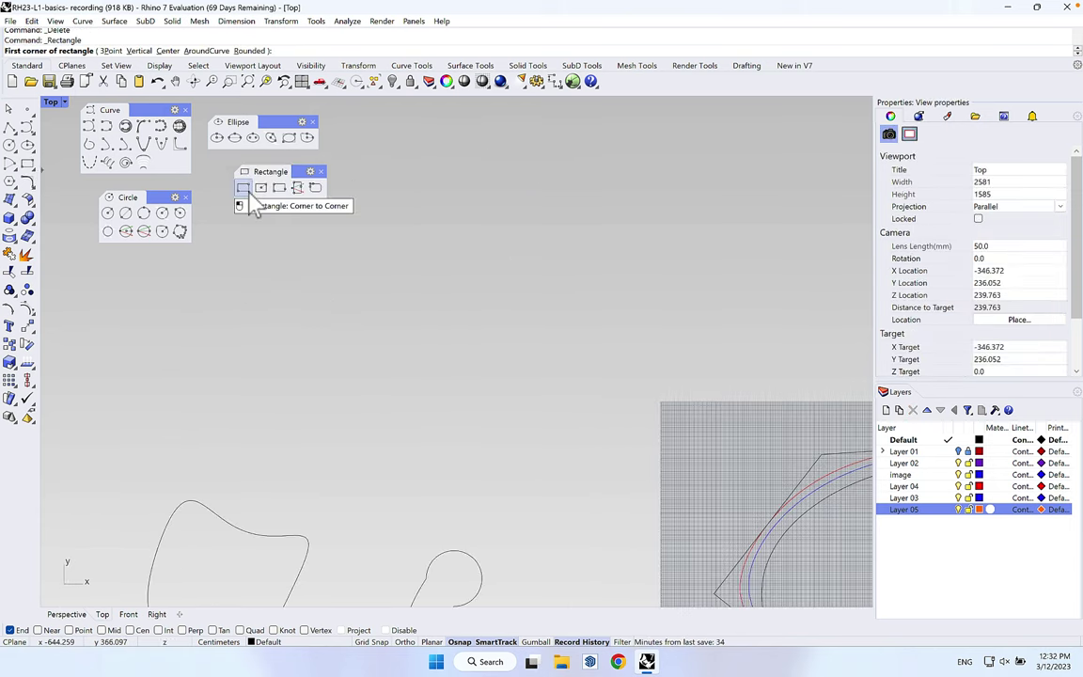
left_click(326, 254)
left_click(545, 390)
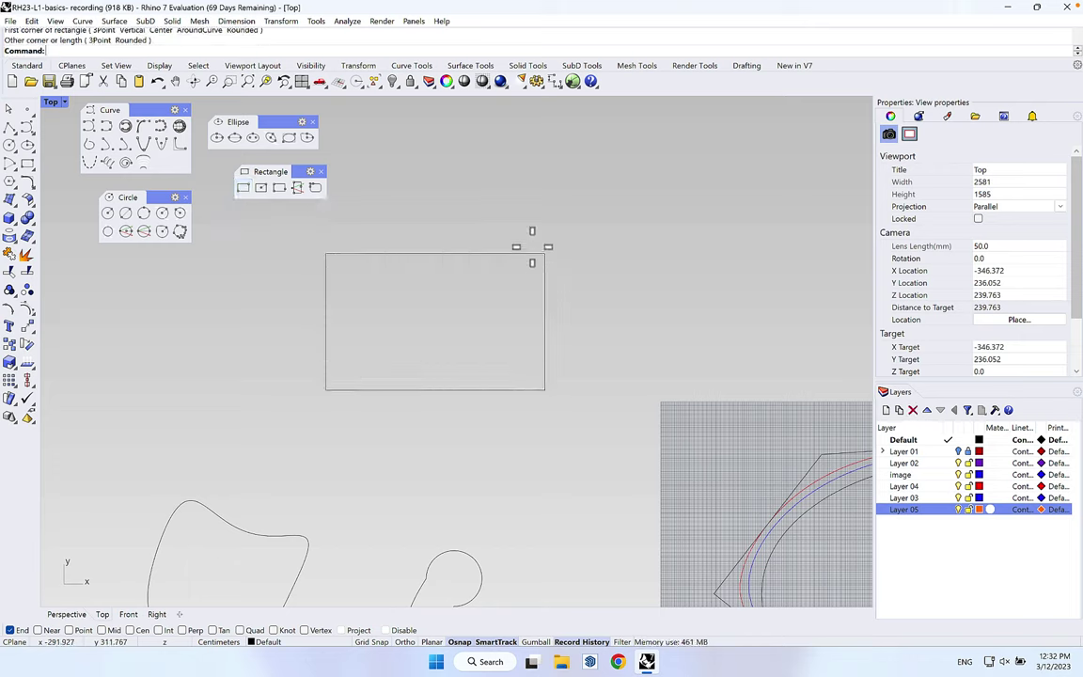
- Draw a tilted rectangle by three points to the right of the first rectangle
left_click(280, 188)
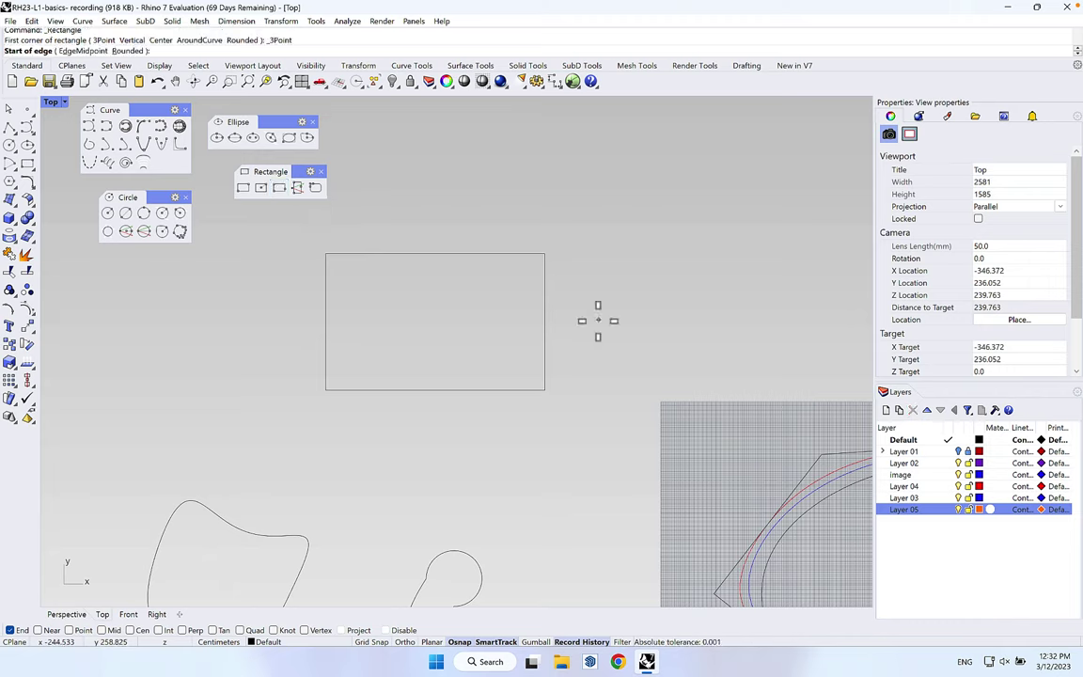
left_click(598, 321)
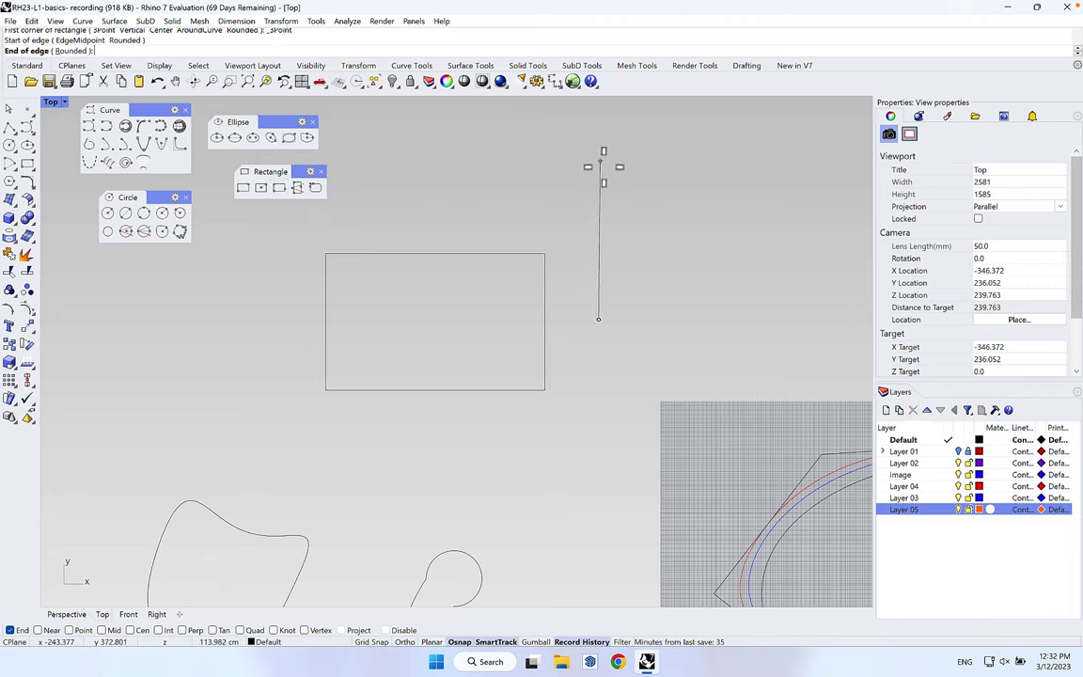
left_click(649, 184)
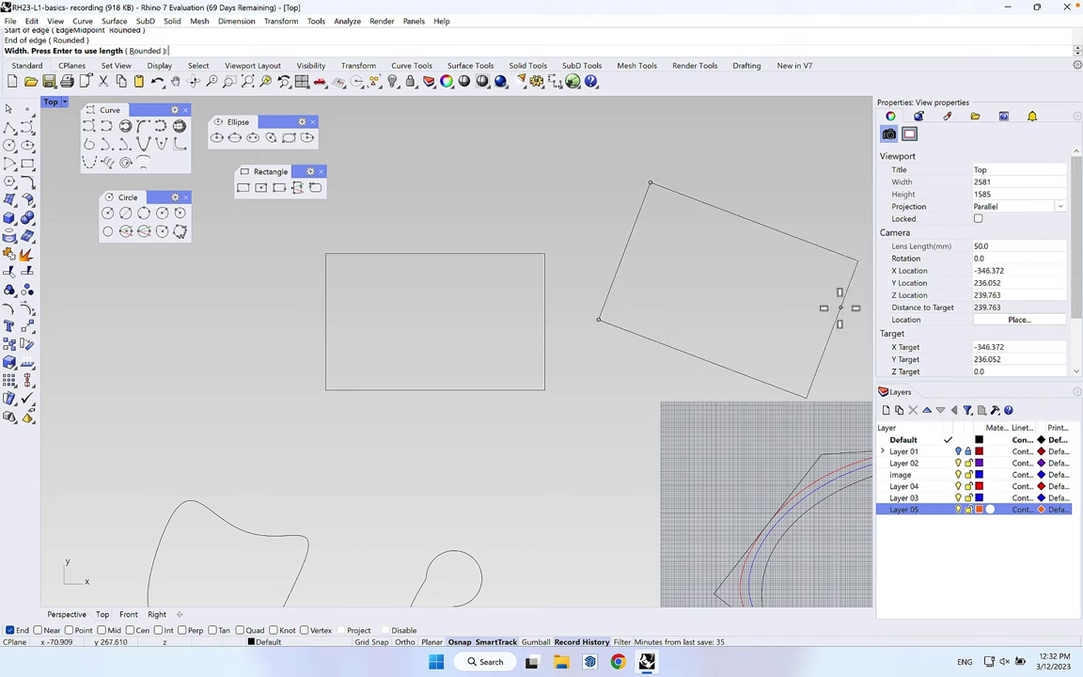
left_click(837, 320)
right_click_drag(837, 319, 670, 343)
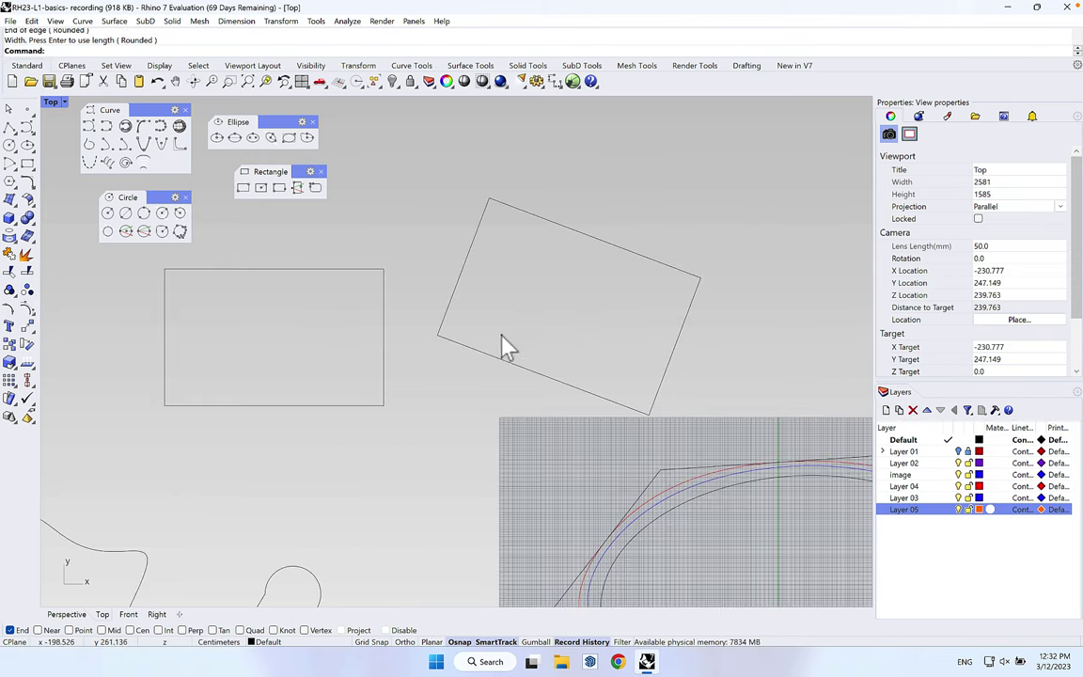
- Draw a tilted three-point rectangle with rounded arc corners above the other tilted rectangle, picking a pass-through point for a large corner radius
right_click_drag(503, 346, 552, 406)
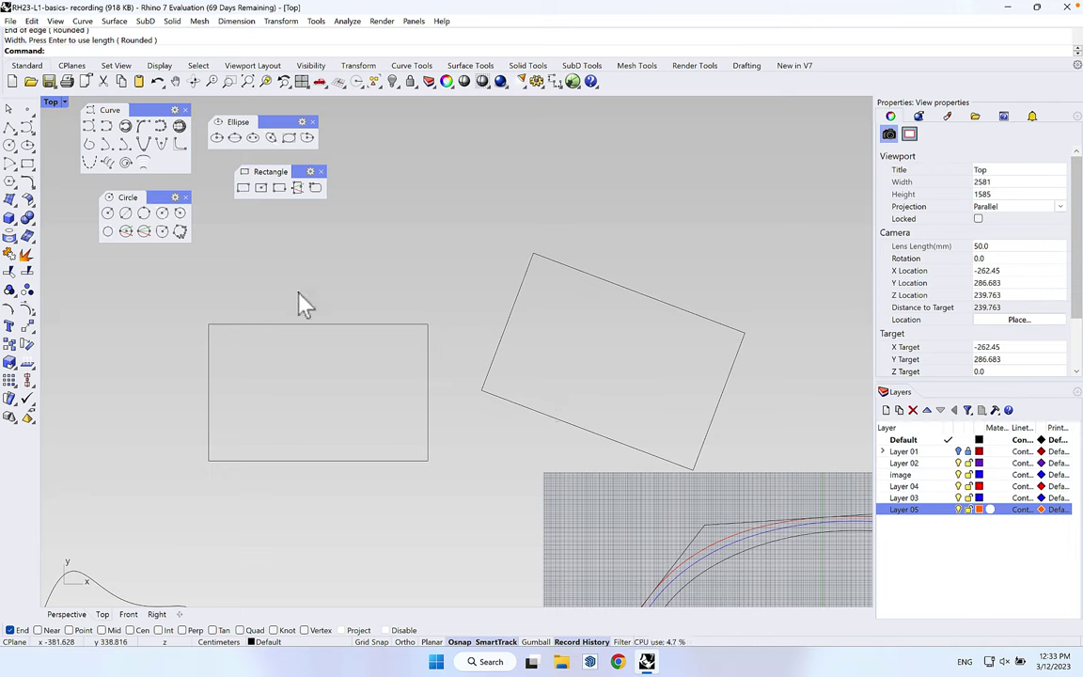
right_click_drag(461, 270, 377, 354)
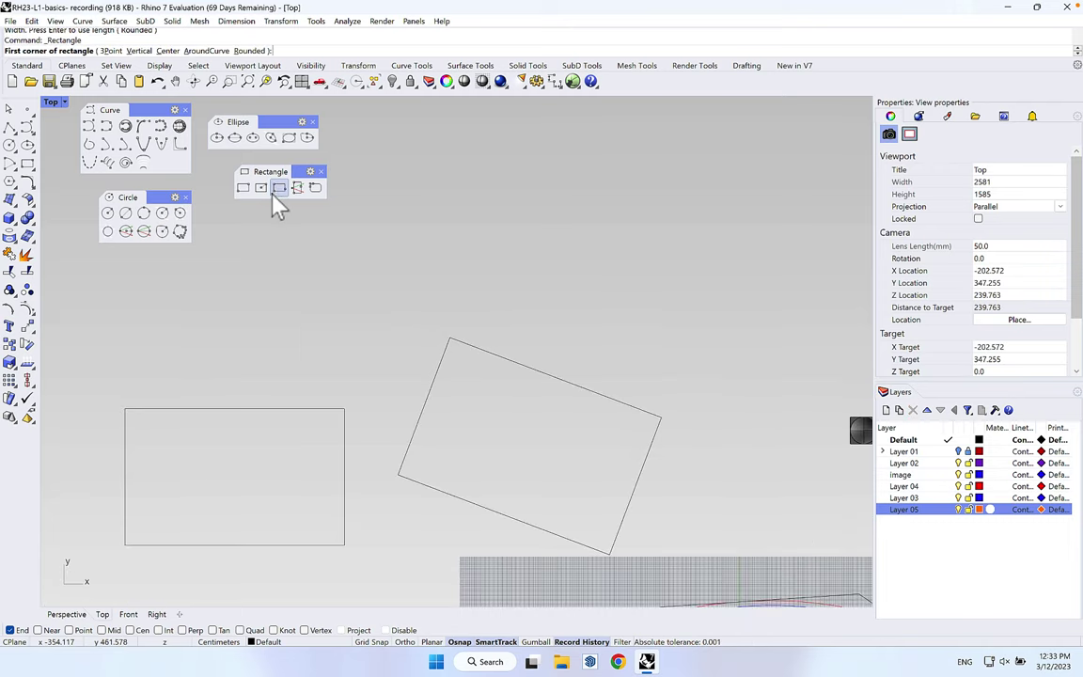
left_click(274, 188)
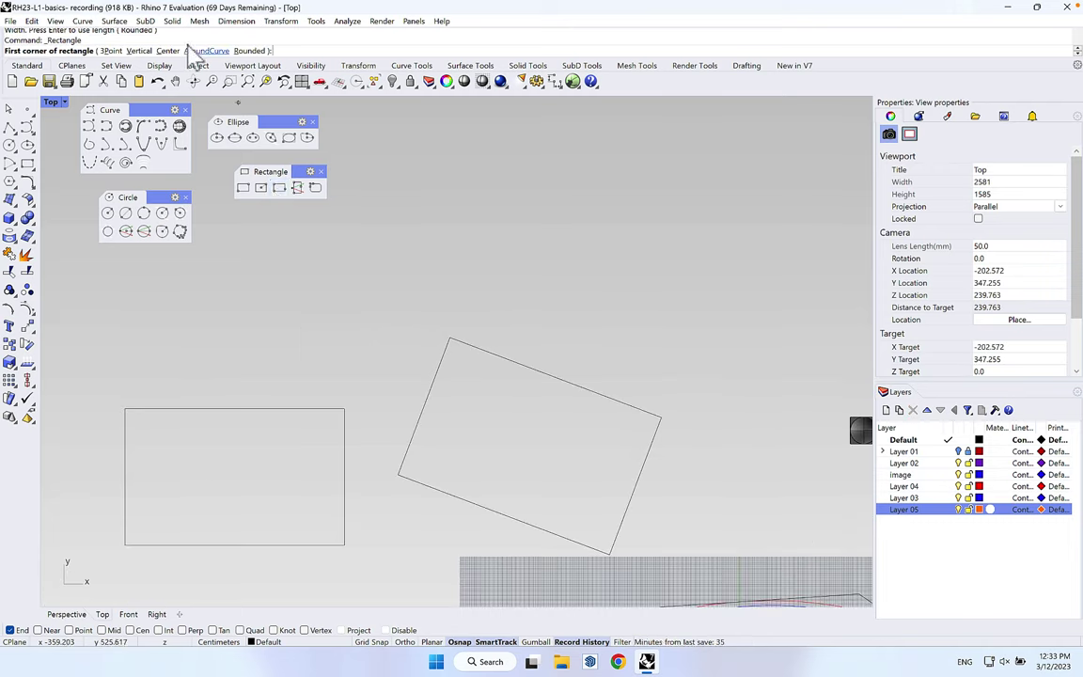
left_click(109, 50)
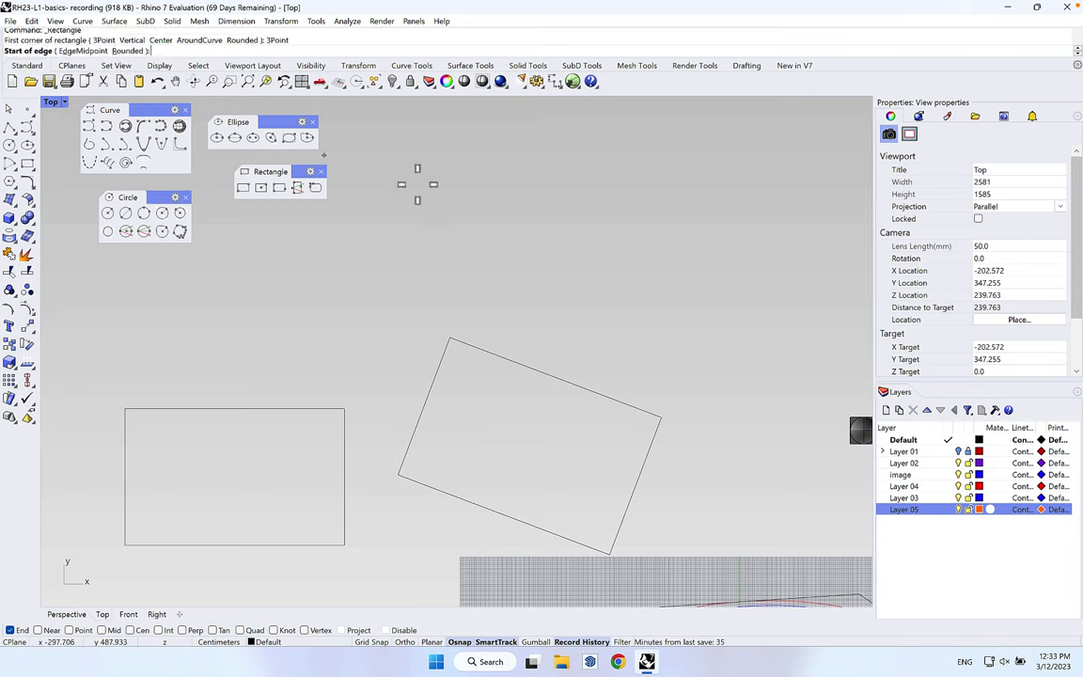
left_click(131, 53)
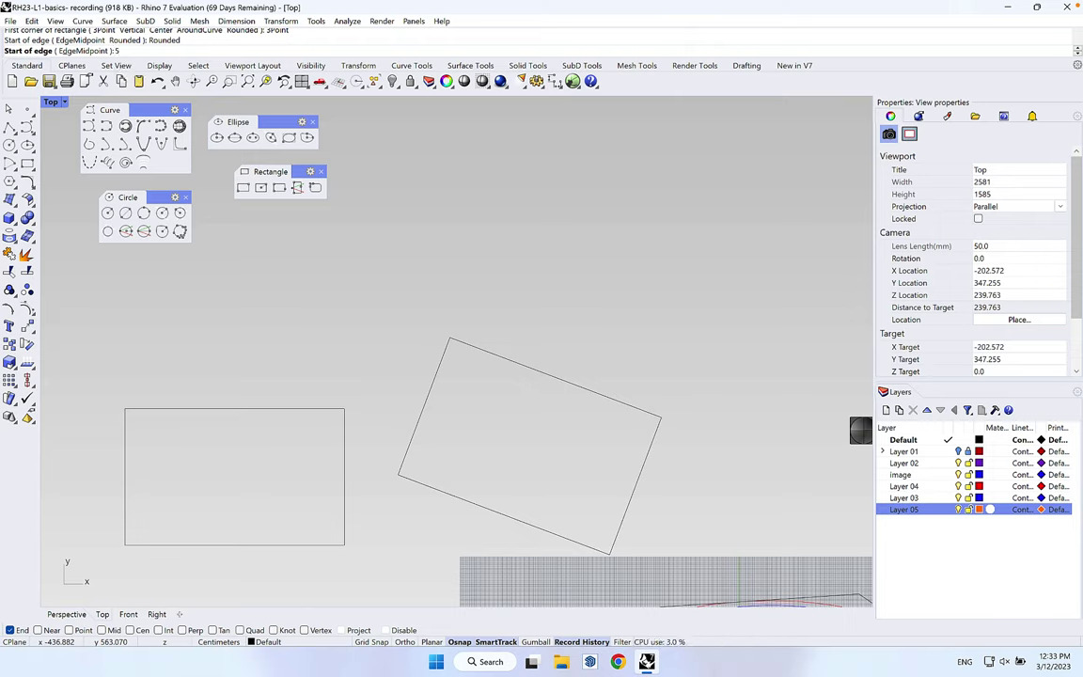
type("5")
key("Return")
left_click(478, 261)
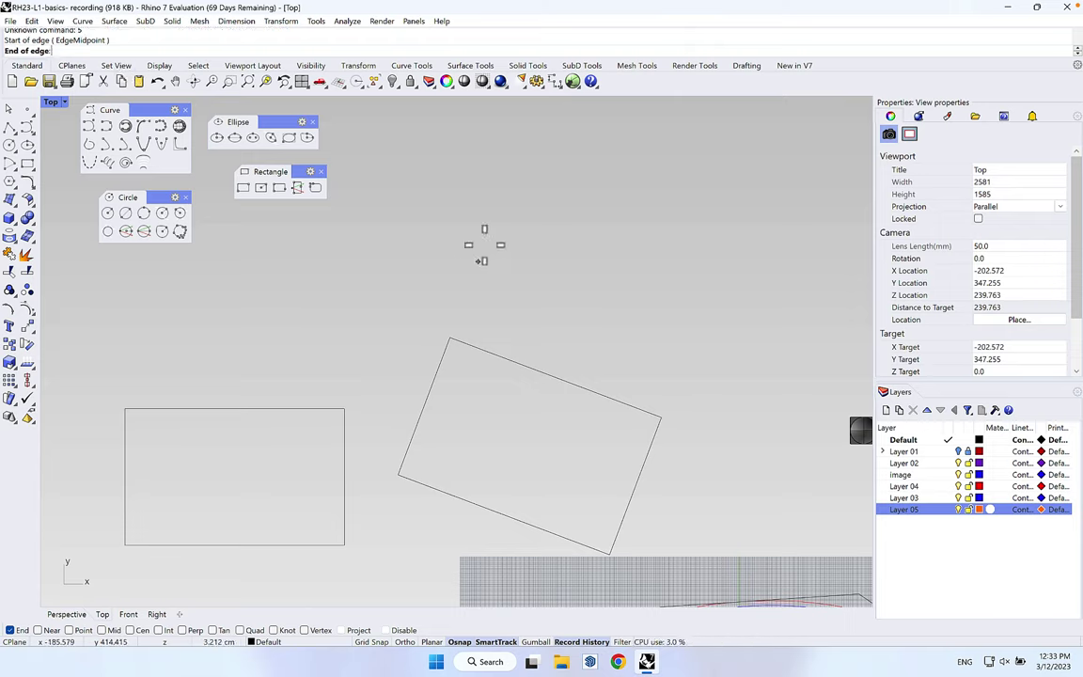
left_click(531, 147)
left_click(757, 257)
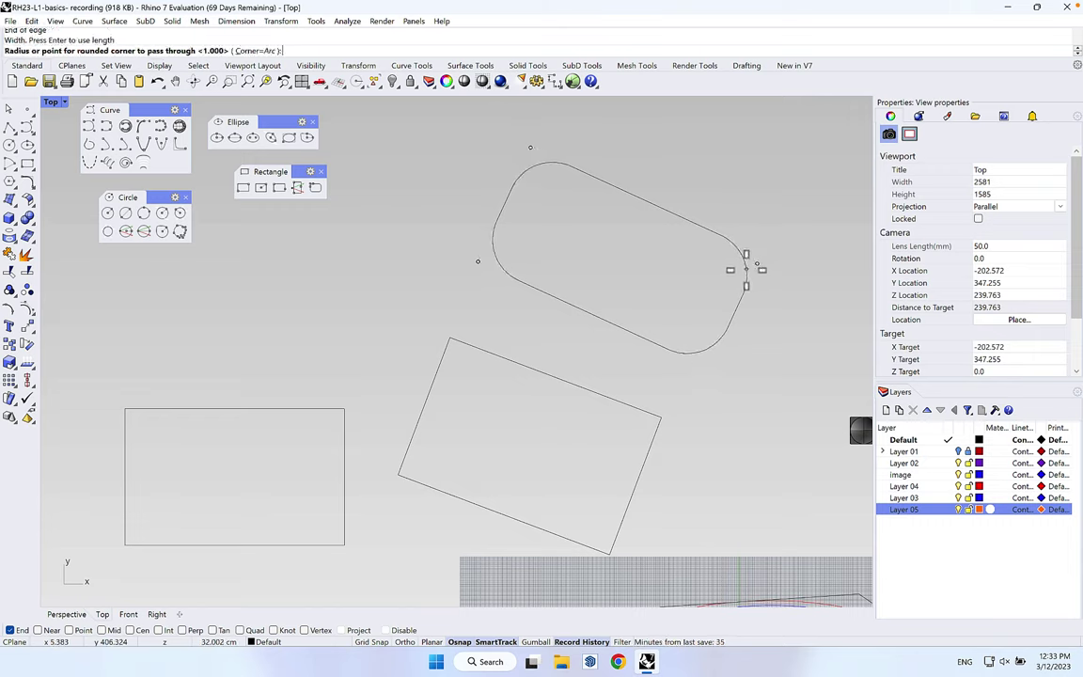
left_click(746, 270)
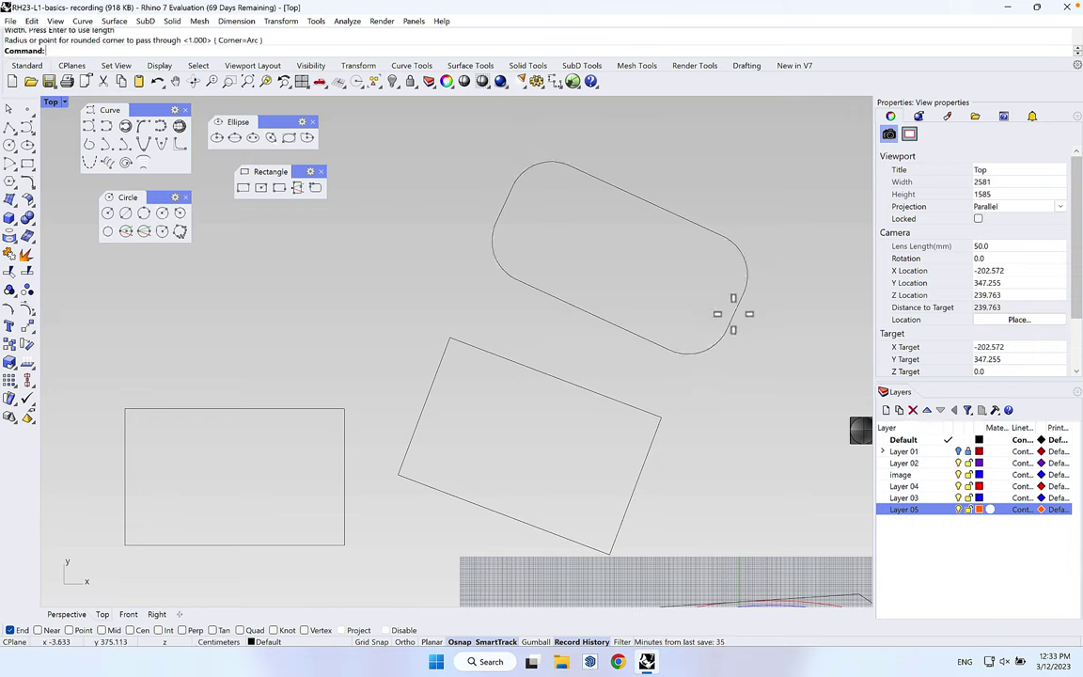
scroll(553, 238, "down", 5)
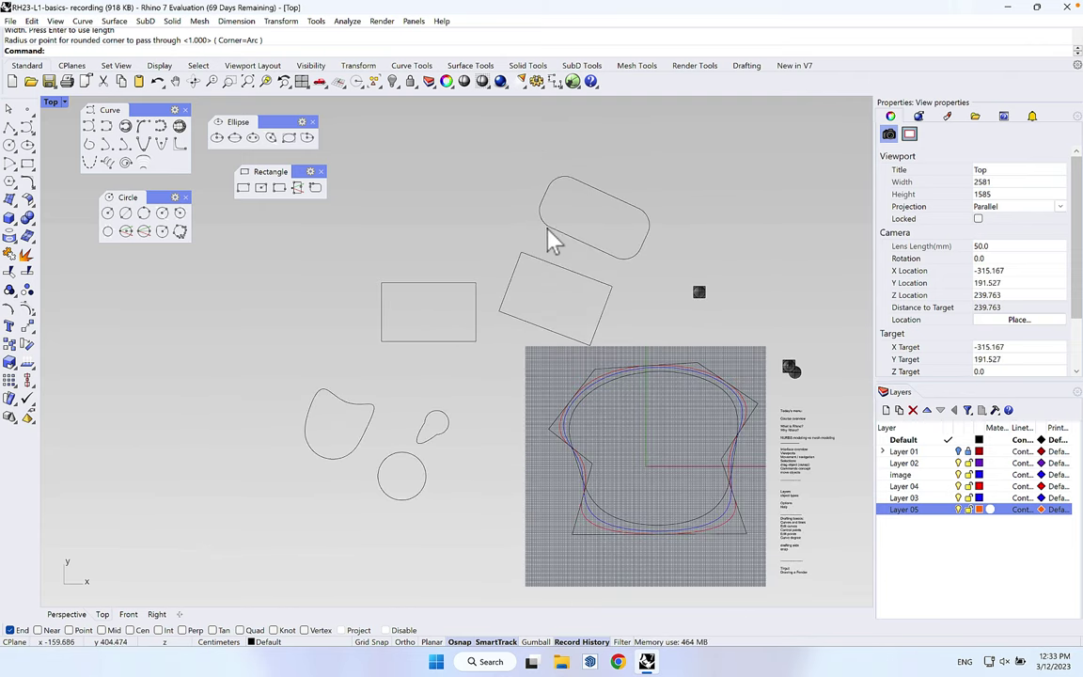
right_click_drag(553, 238, 538, 243)
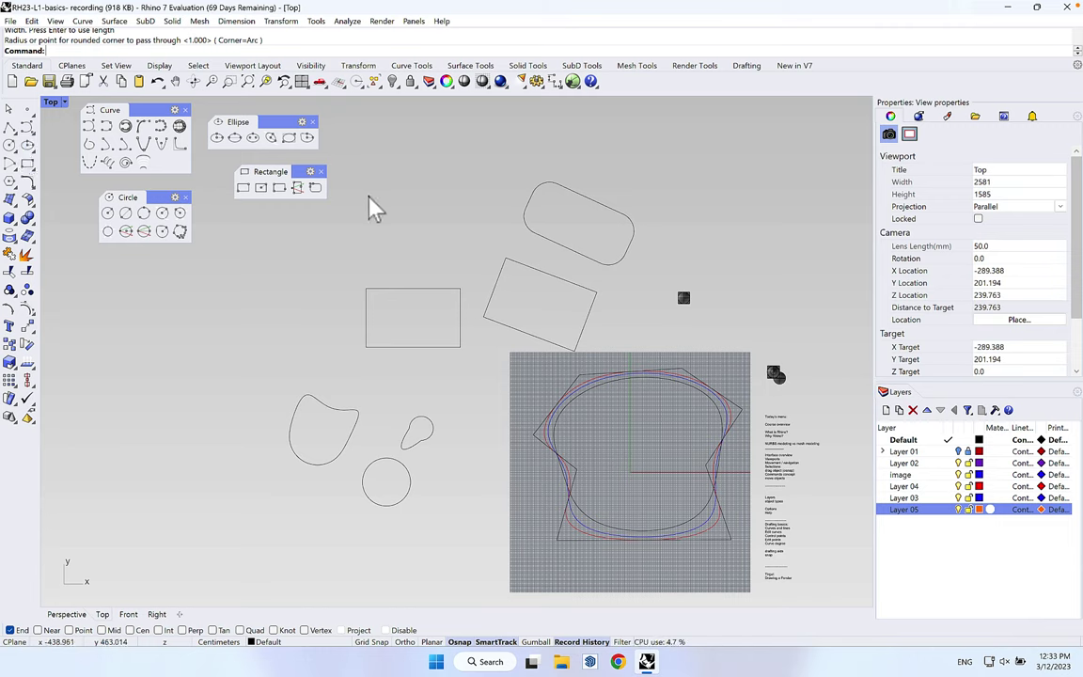
right_click_drag(422, 258, 432, 266)
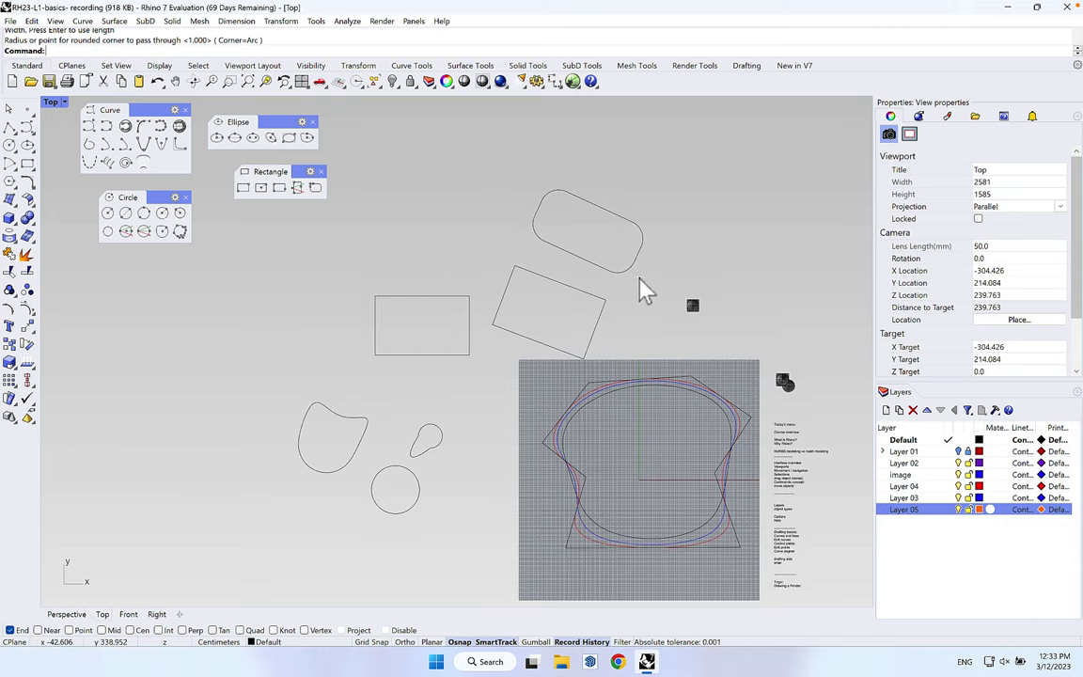
left_click_drag(664, 206, 494, 293)
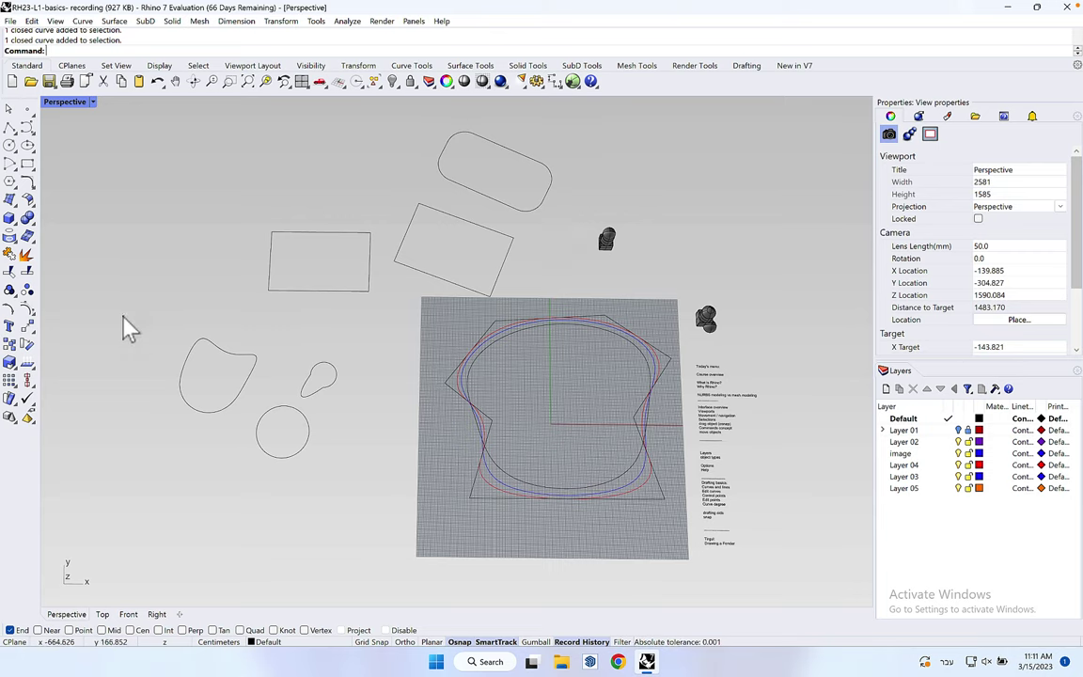
- Float the Curve Tools toolset to examine its curve-editing commands, and close it again
left_click(35, 188)
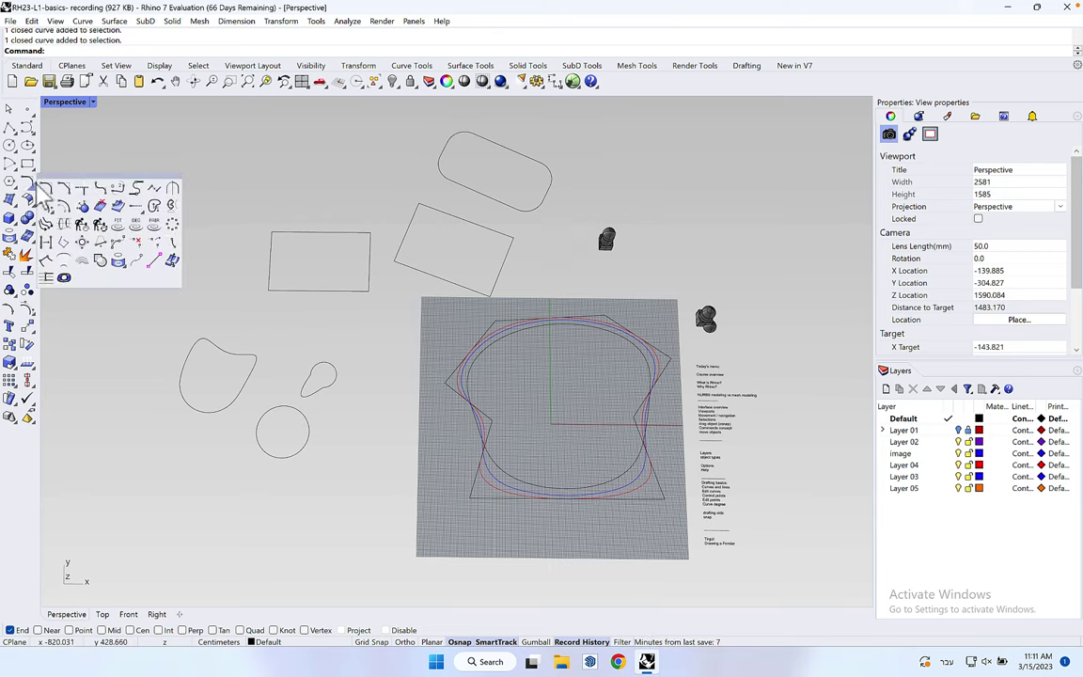
left_click_drag(77, 188, 154, 150)
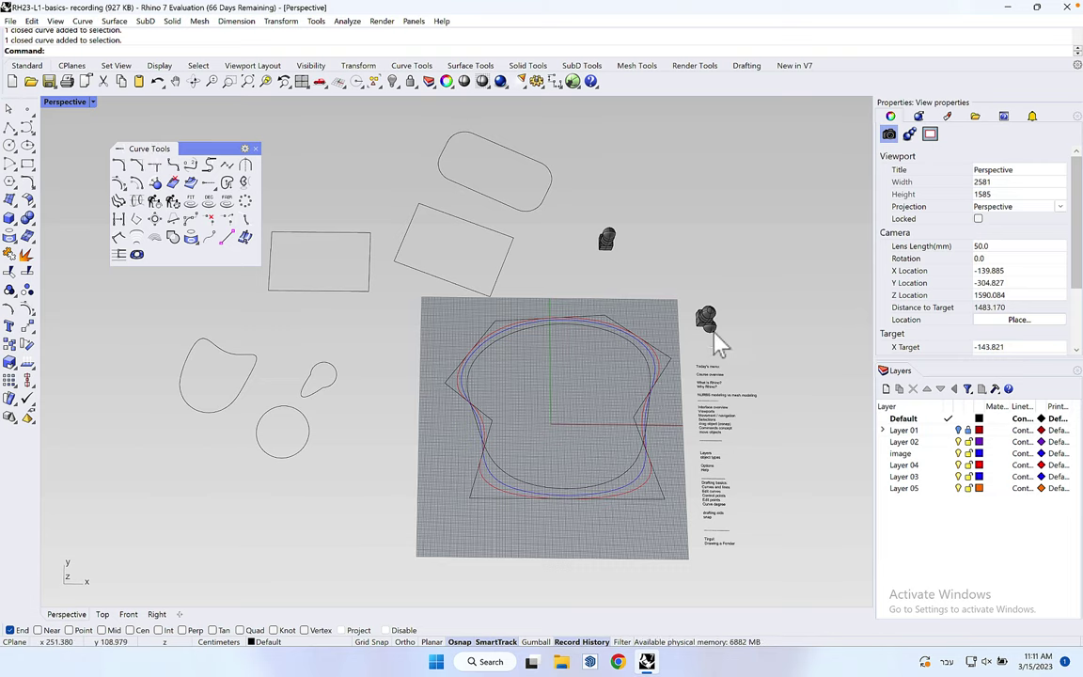
left_click(262, 164)
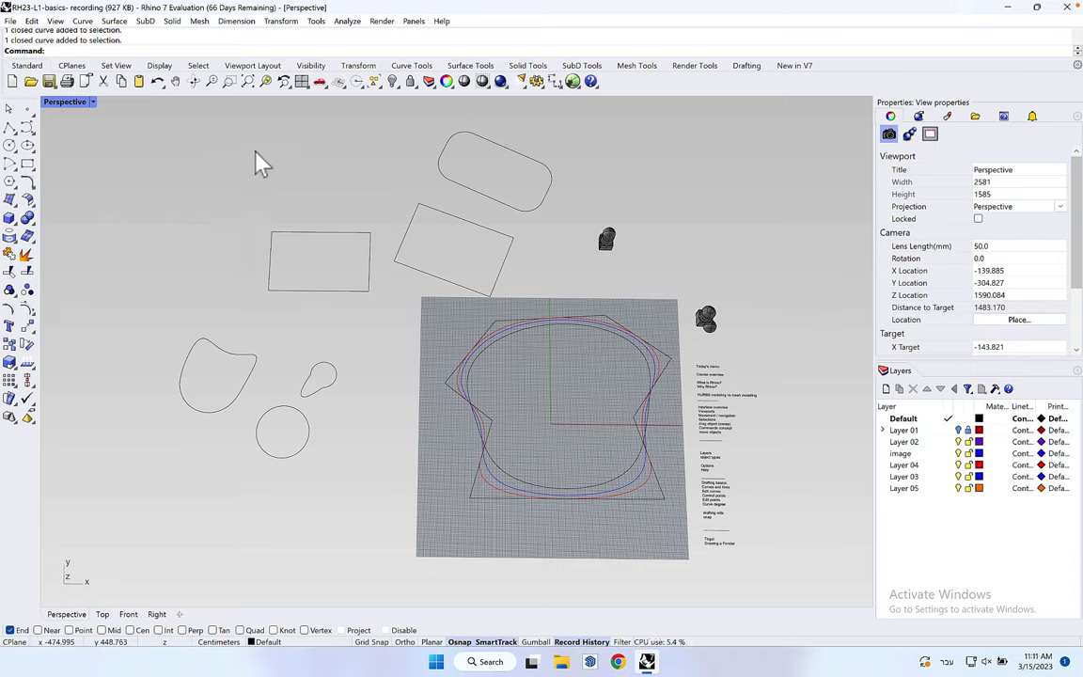